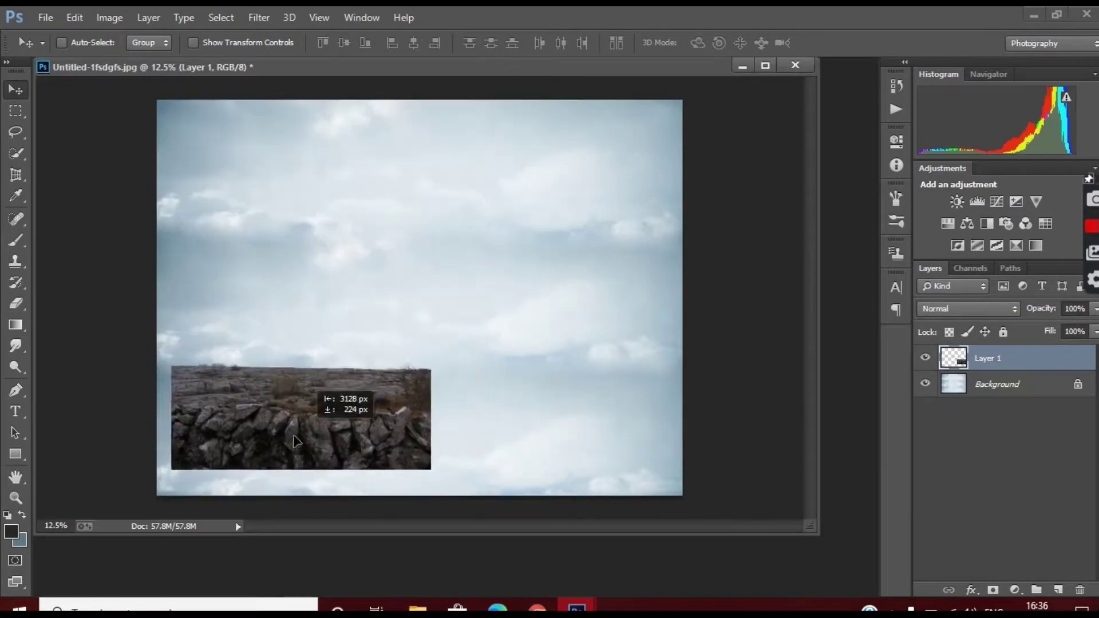
Drag the rock photo into the sky document and stretch it across the canvas bottom
left_click_drag(301, 399, 293, 450)
key("ctrl+t")
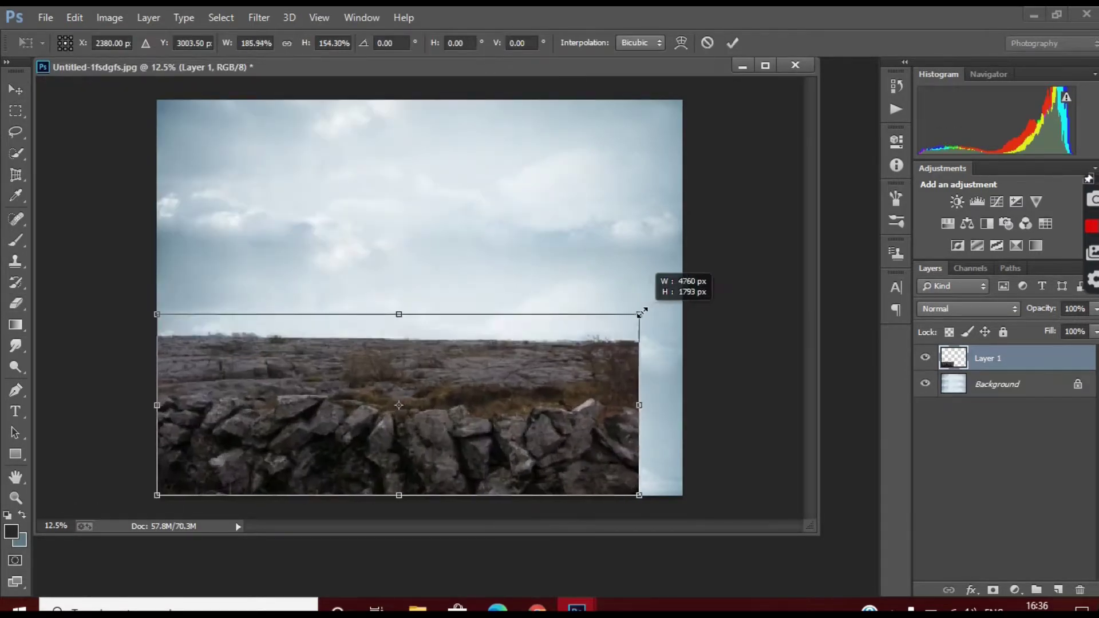
left_click_drag(416, 378, 683, 336)
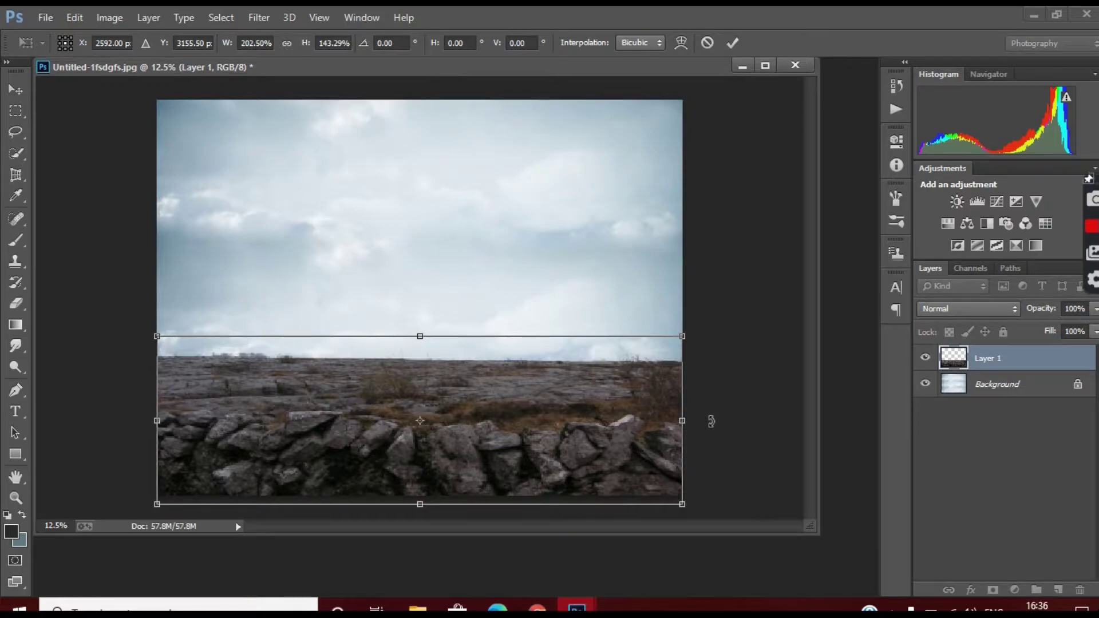
left_click_drag(157, 336, 157, 332)
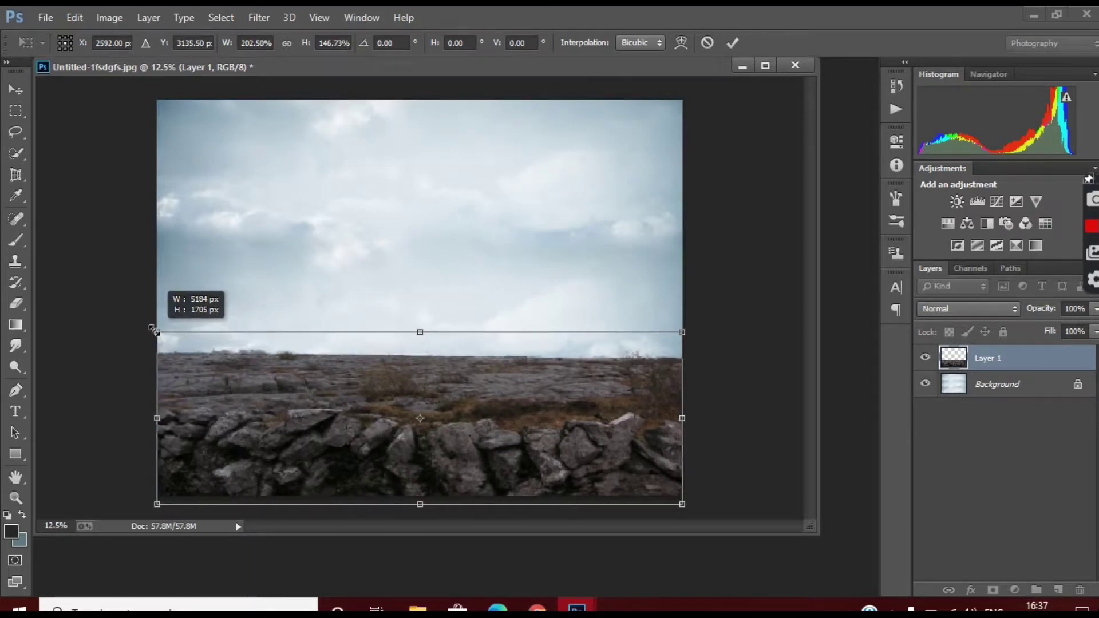
scroll(637, 385, "down", 2)
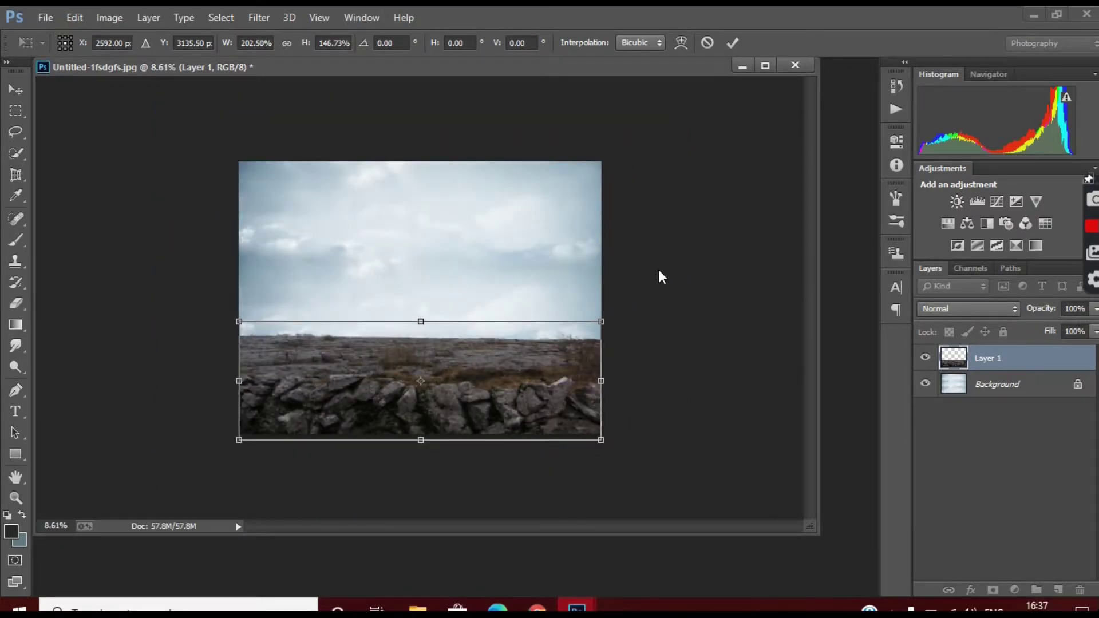
left_click_drag(421, 322, 418, 314)
Commit the rock transform, add a layer mask to Layer 1, and set up a large black (000000) brush
left_click(733, 43)
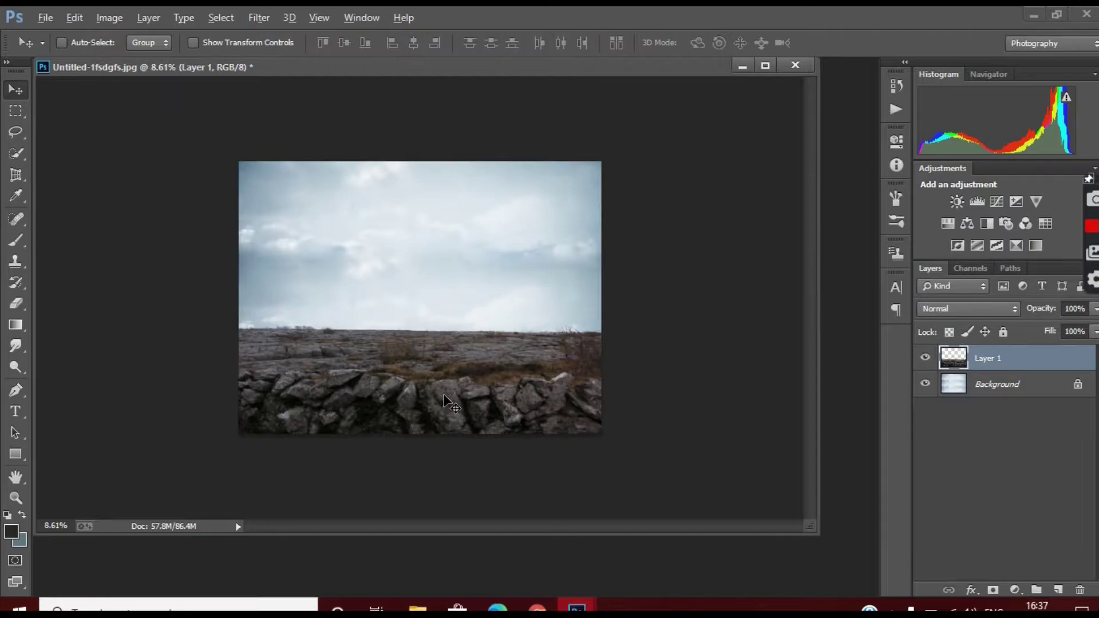
key("ctrl+0")
left_click(994, 590)
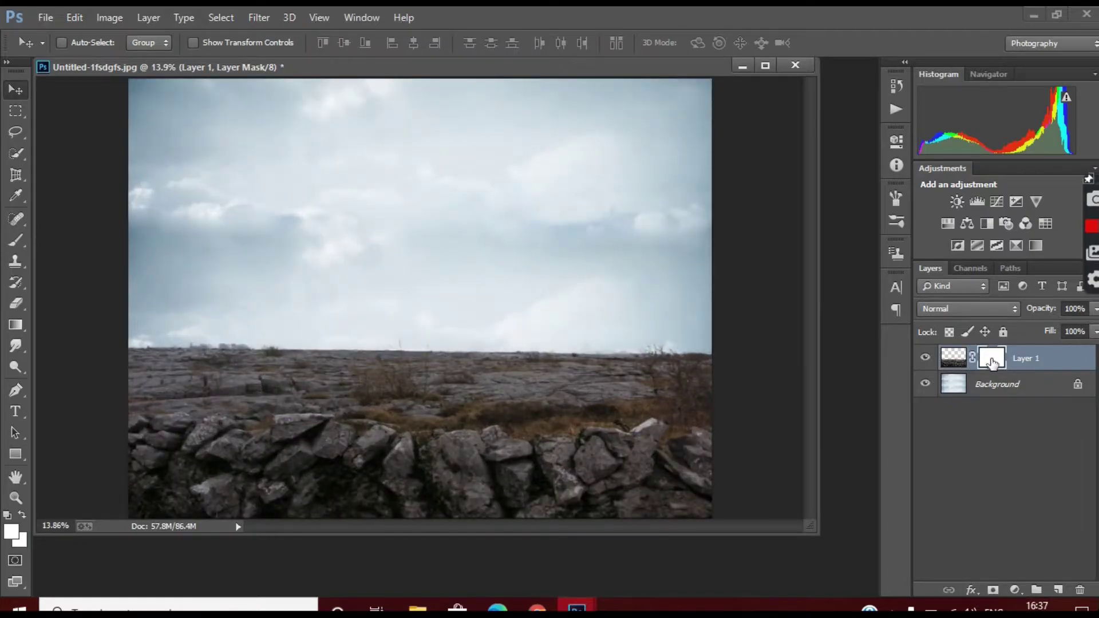
left_click(16, 240)
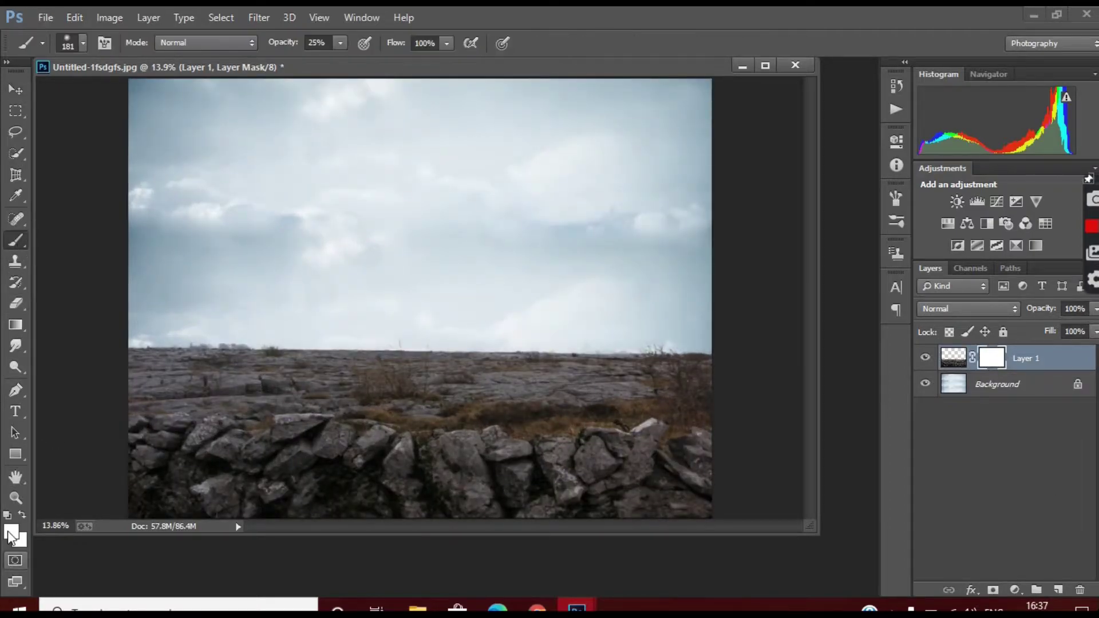
left_click(11, 534)
type("000000")
left_click(716, 140)
left_click(83, 43)
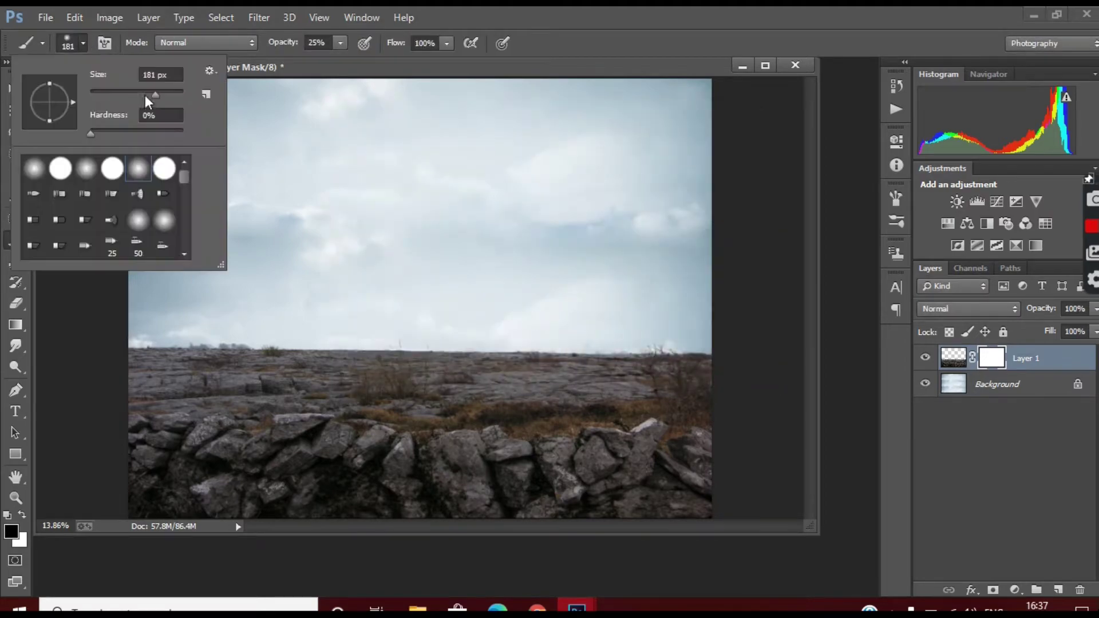
key("Return")
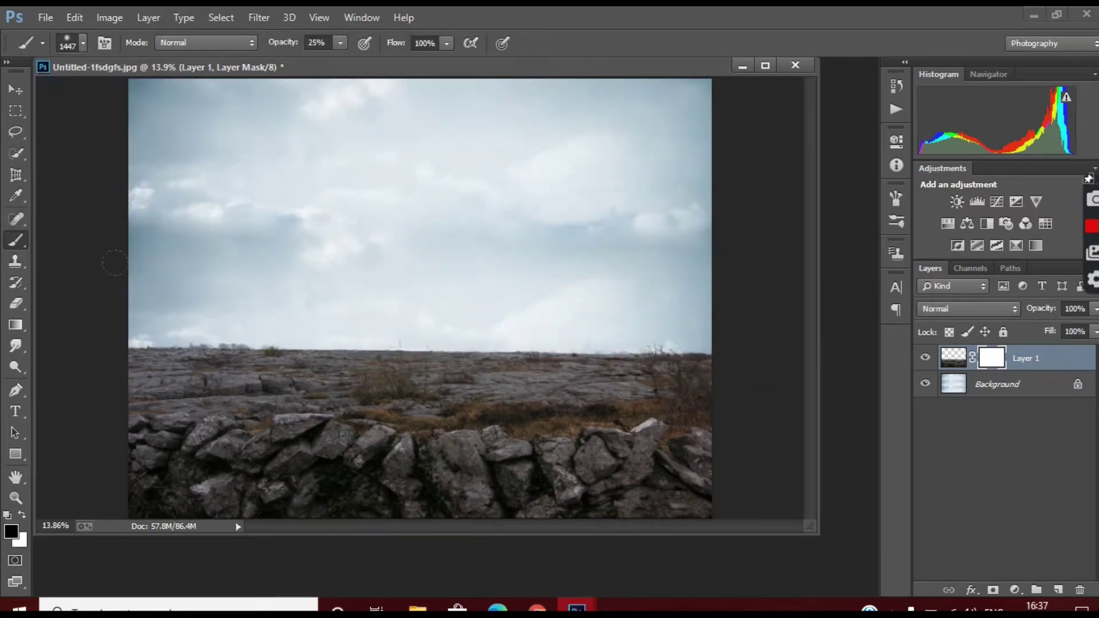
Paint the mask along the horizon, first with a large brush, then a smaller one
left_click_drag(138, 360, 350, 362)
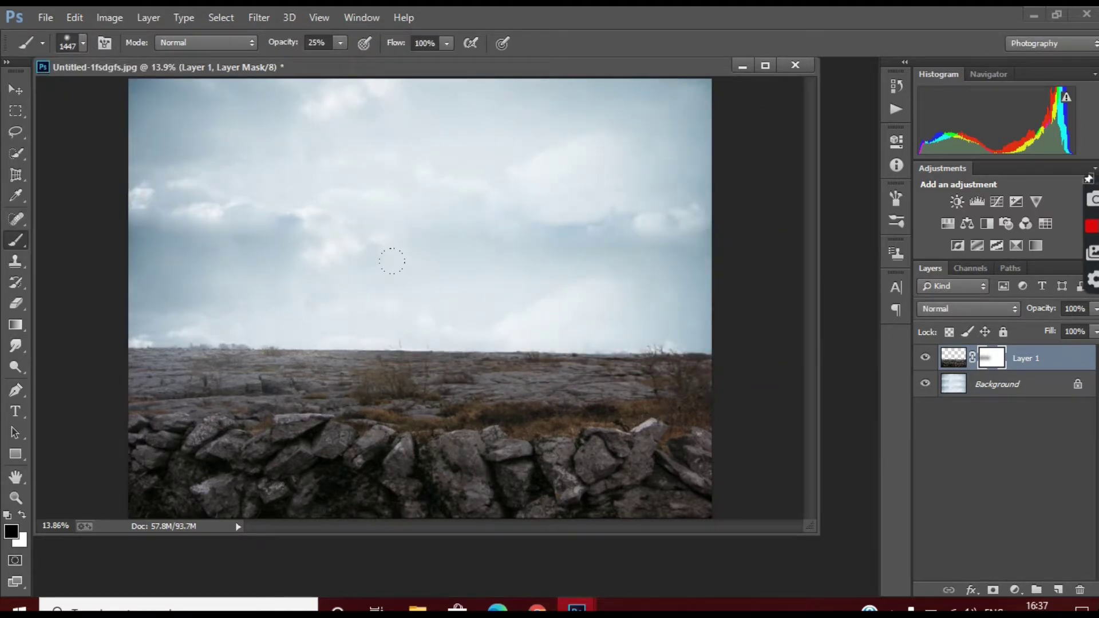
left_click_drag(290, 259, 699, 269)
scroll(355, 331, "up", 3)
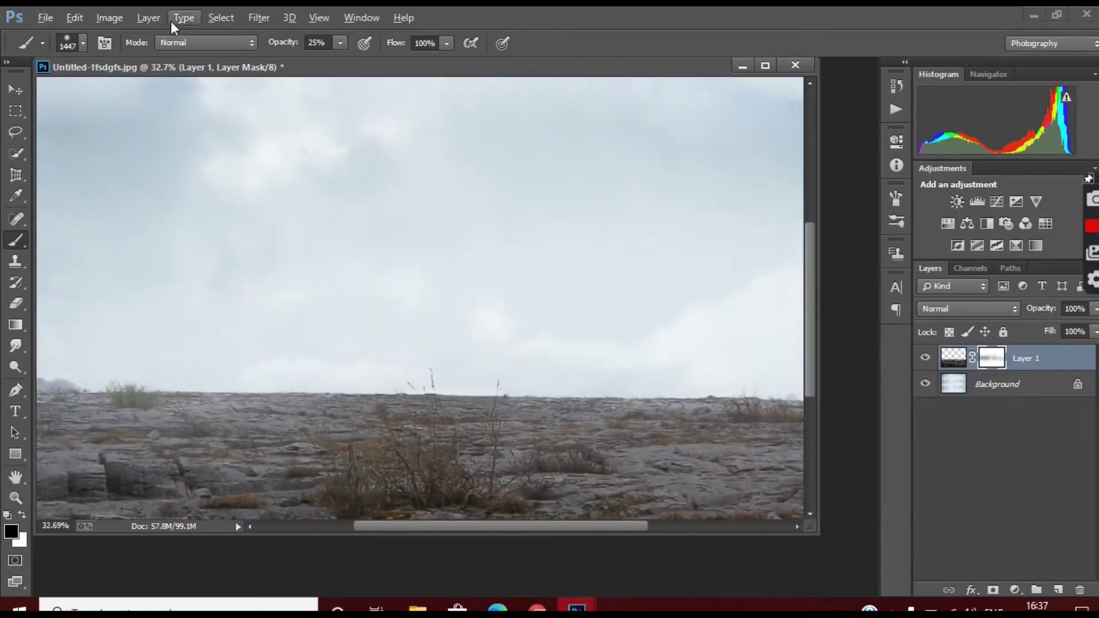
left_click(83, 43)
key("Return")
left_click_drag(211, 377, 520, 373)
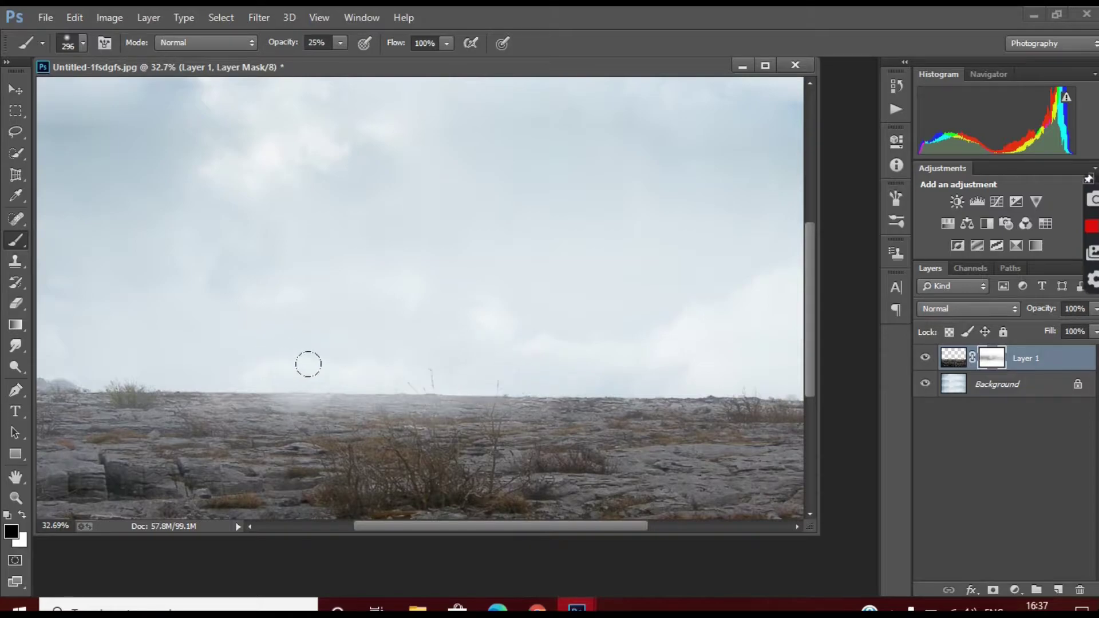
mouse_move(307, 363)
left_mouse_down()
mouse_move(420, 363)
mouse_move(542, 385)
left_mouse_up()
scroll(543, 385, "down", 3)
scroll(316, 389, "up", 3)
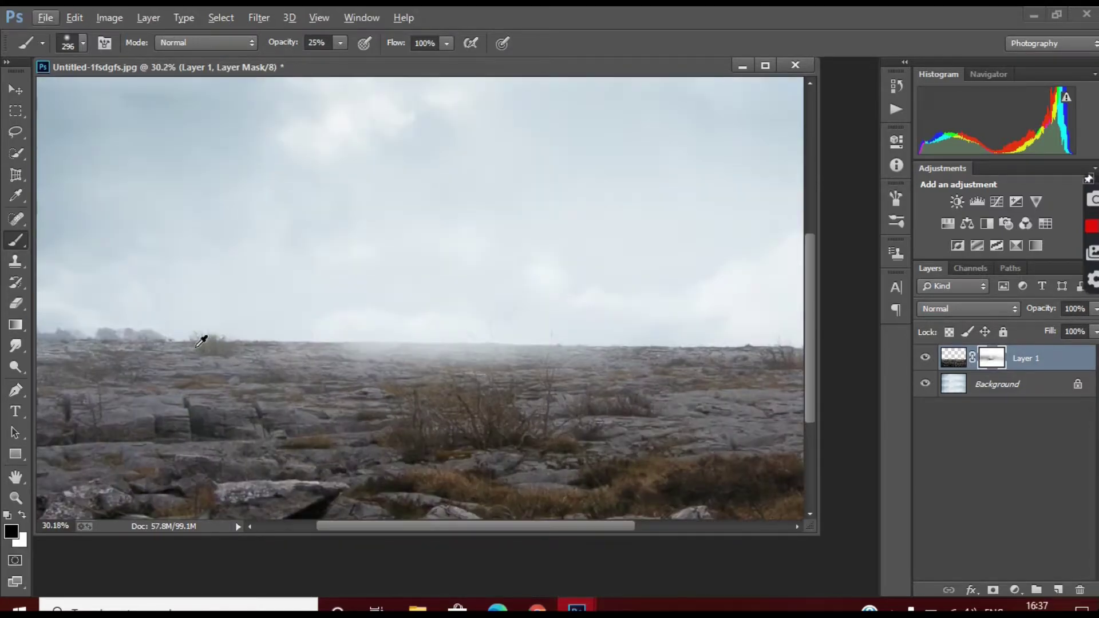
mouse_move(112, 307)
left_mouse_down()
mouse_move(311, 309)
mouse_move(79, 314)
mouse_move(49, 339)
mouse_move(111, 343)
mouse_move(51, 352)
mouse_move(171, 361)
left_mouse_up()
scroll(57, 344, "down", 2)
scroll(78, 347, "up", 1)
scroll(246, 332, "up", 3)
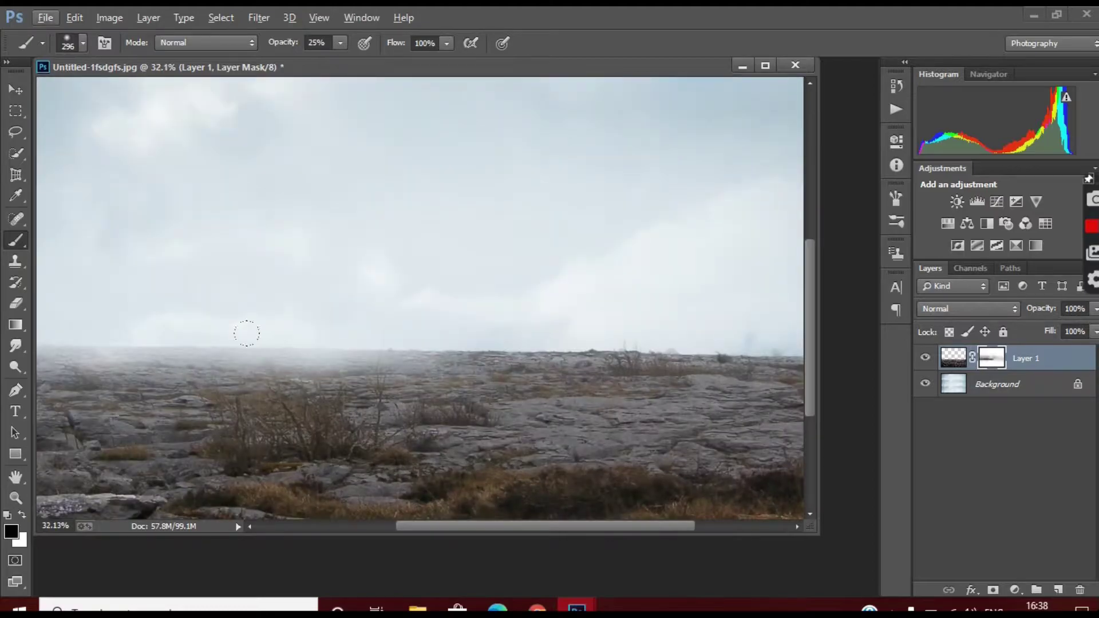
Brighten the fog along the horizon with more soft brush strokes
key("e")
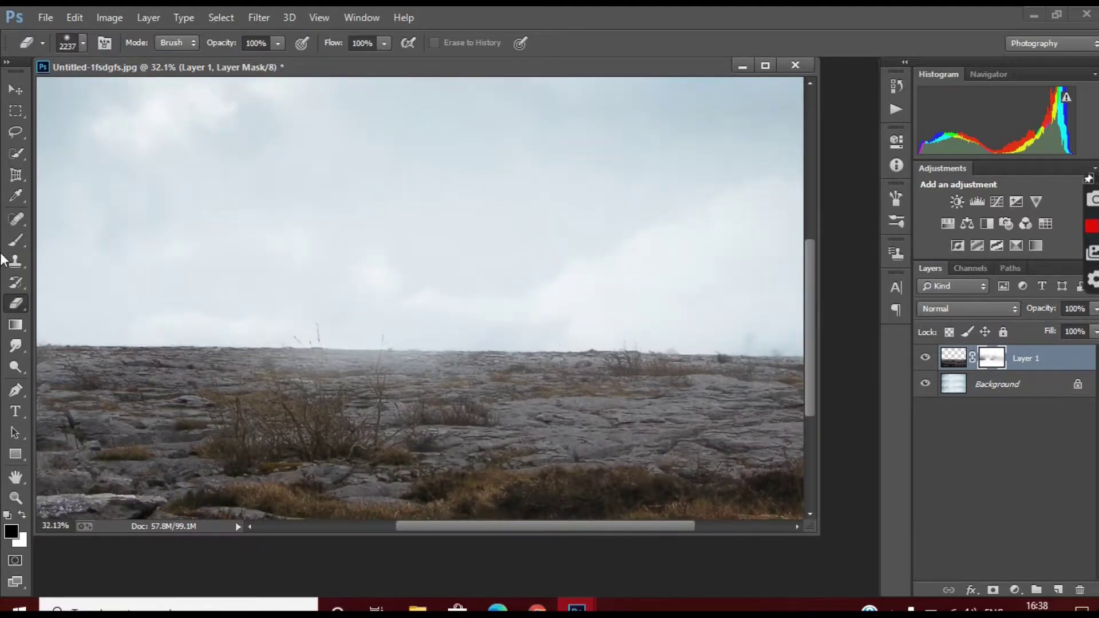
left_click(15, 241)
scroll(584, 332, "down", 3)
scroll(216, 341, "up", 2)
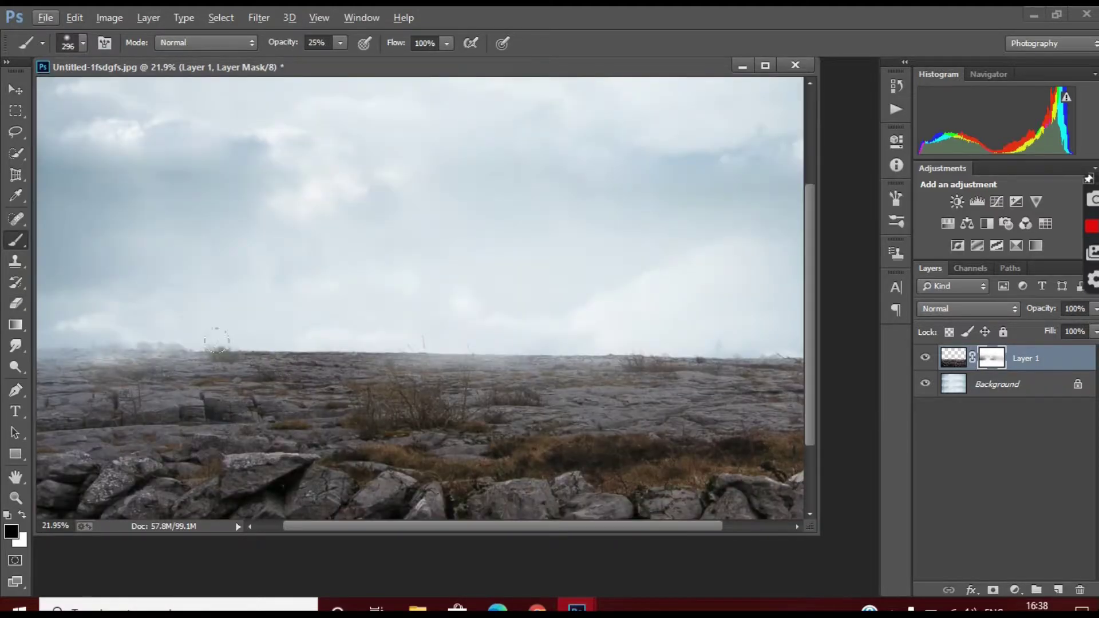
left_click_drag(216, 341, 676, 338)
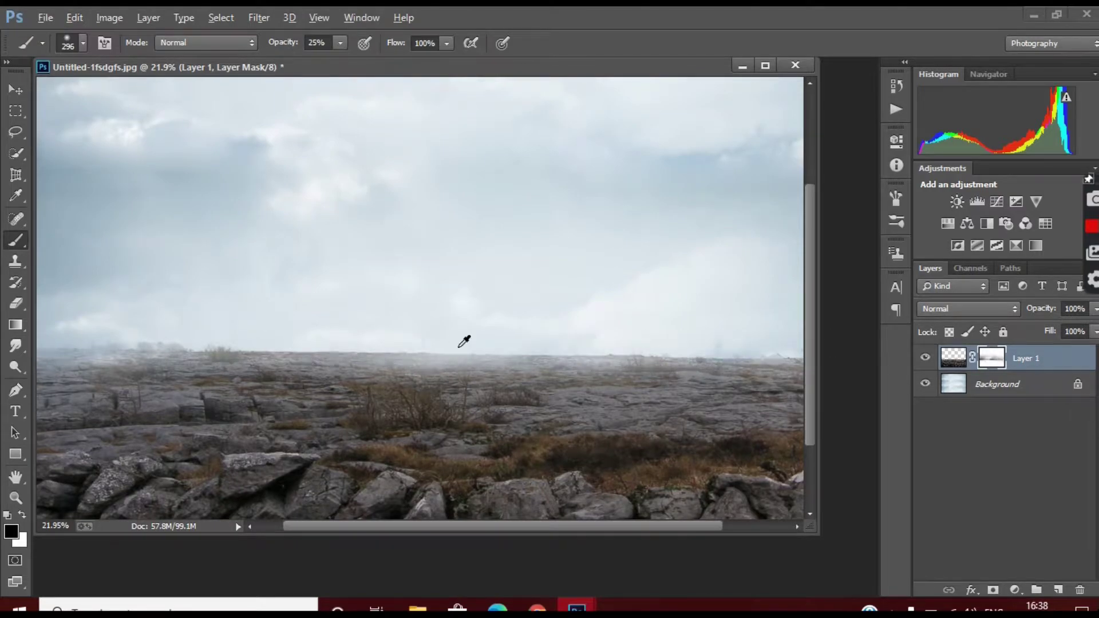
scroll(464, 342, "down", 2)
mouse_move(278, 343)
left_mouse_down()
mouse_move(336, 334)
mouse_move(319, 319)
mouse_move(492, 309)
mouse_move(744, 327)
mouse_move(135, 321)
mouse_move(285, 321)
left_mouse_up()
scroll(358, 346, "up", 5)
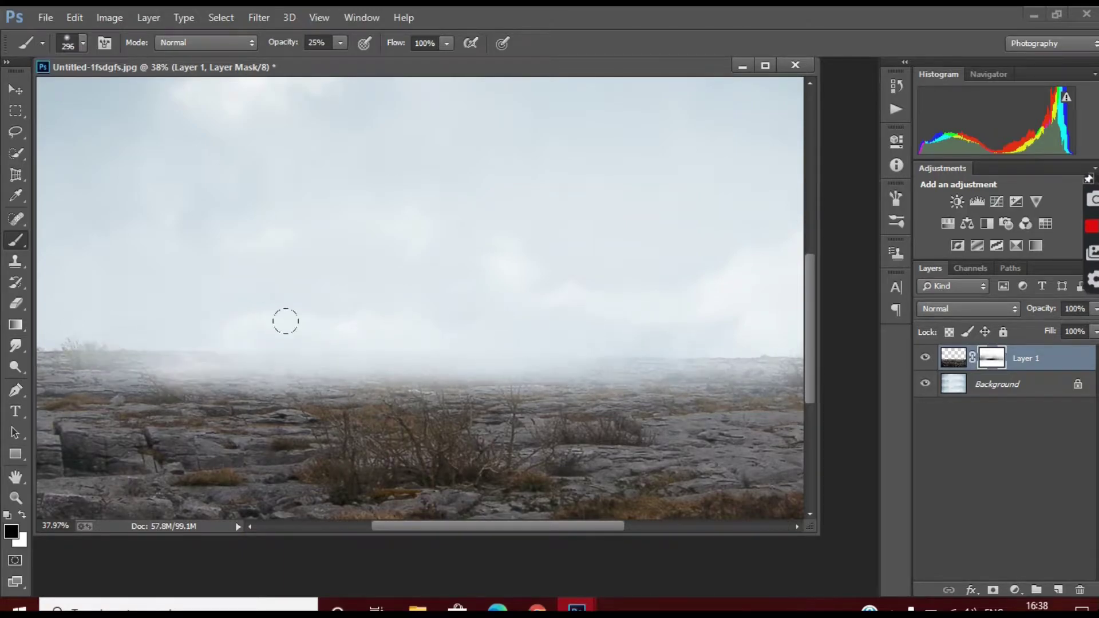
Sweep extra faint haze across the horizon with a few final strokes
scroll(589, 311, "down", 2)
scroll(589, 310, "down", 4)
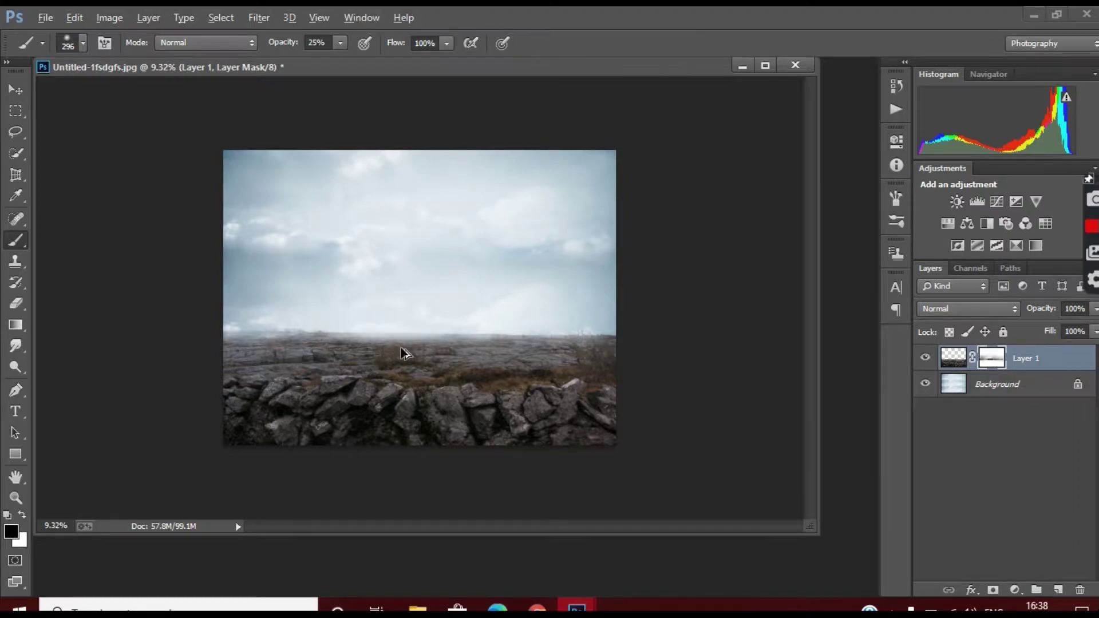
scroll(404, 353, "up", 1)
scroll(400, 344, "up", 1)
scroll(393, 334, "down", 1)
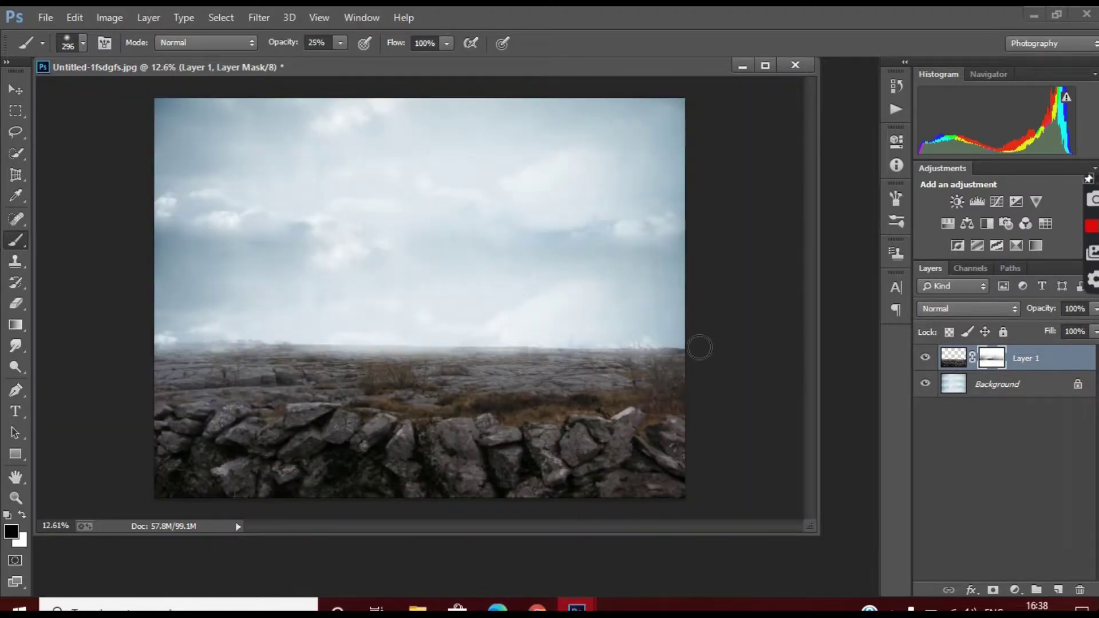
left_click_drag(700, 347, 575, 356)
scroll(234, 337, "up", 5)
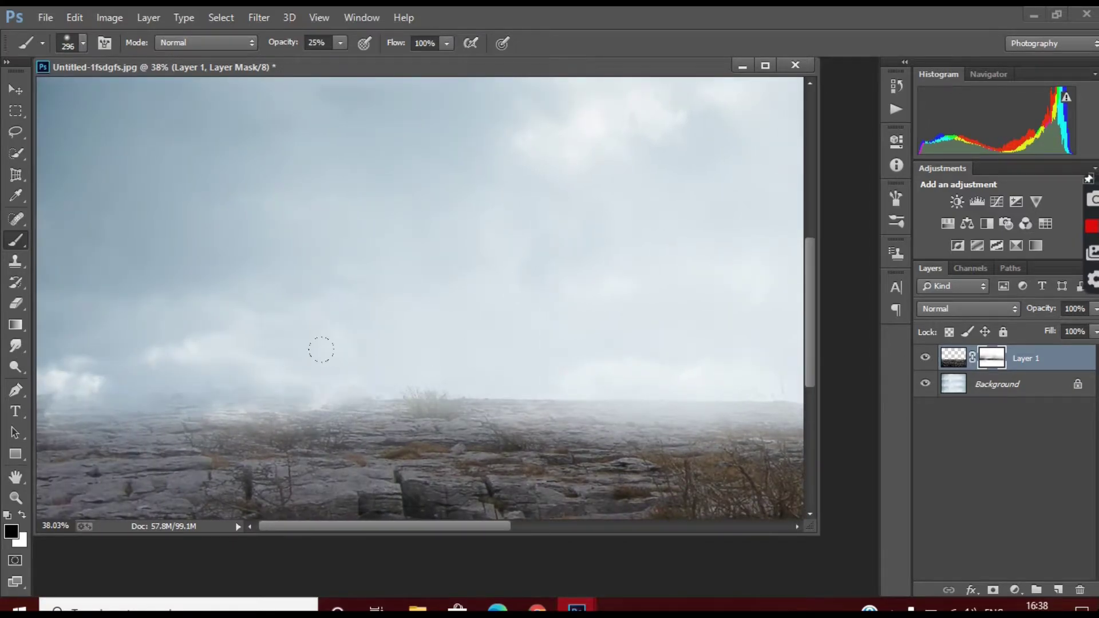
scroll(319, 351, "down", 4)
left_click_drag(252, 341, 266, 340)
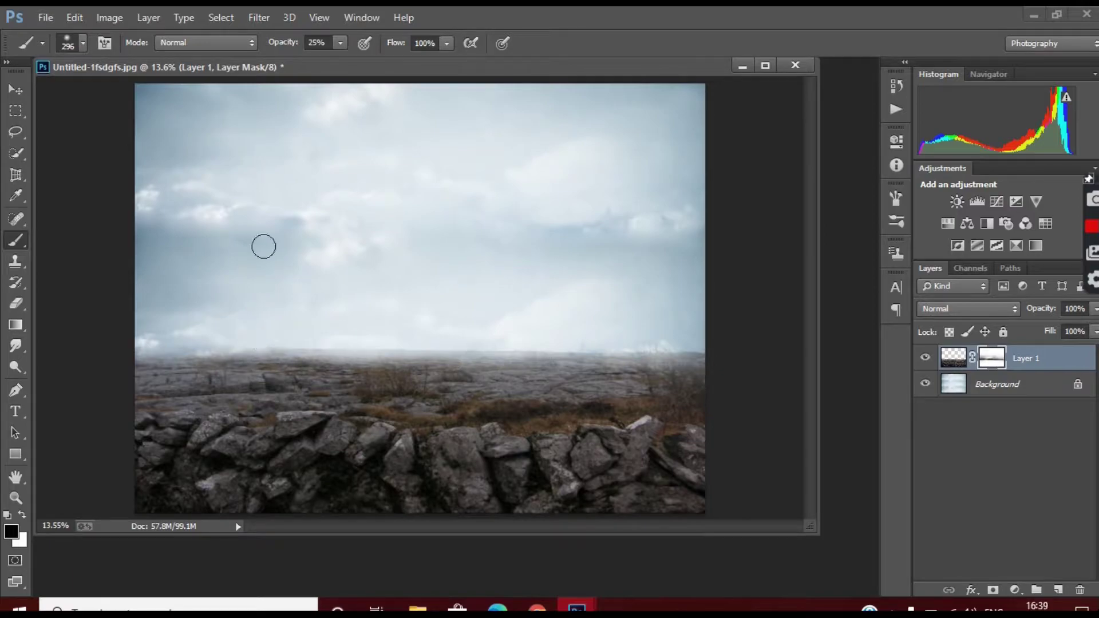
scroll(533, 454, "down", 2)
scroll(377, 344, "up", 1)
Open the hd-fantasy-planet image
left_click(45, 17)
left_click(54, 44)
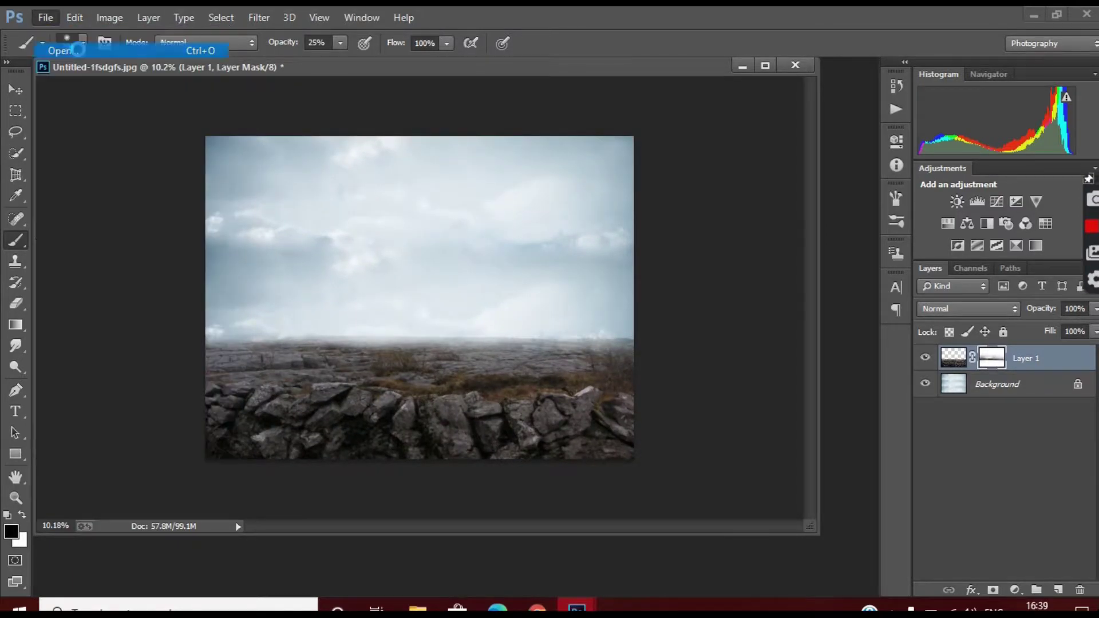
scroll(468, 322, "down", 3)
double_click(869, 336)
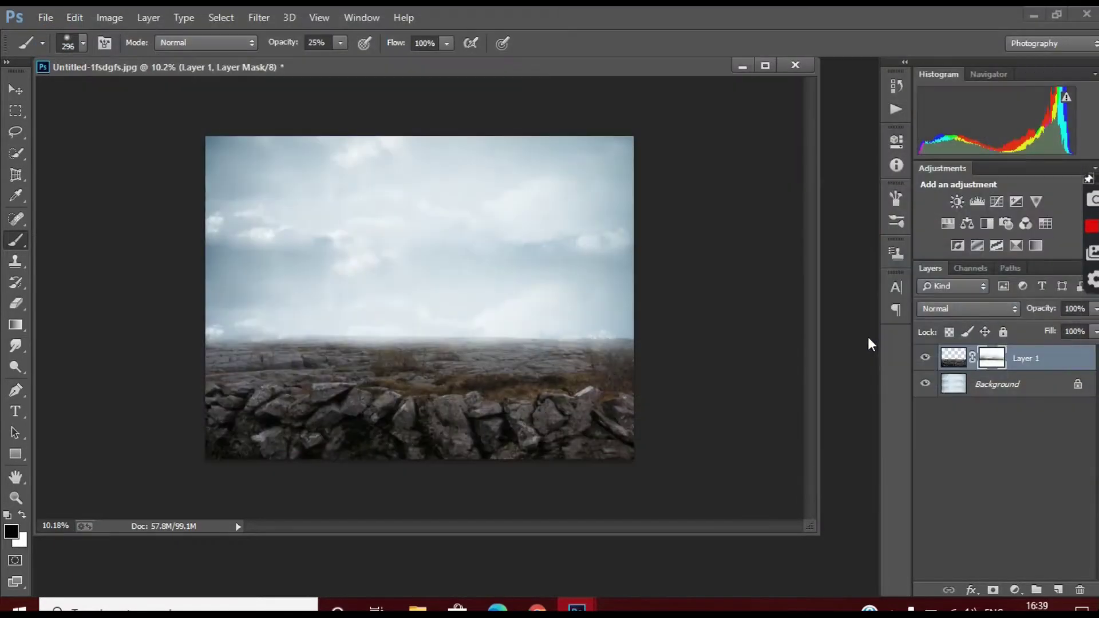
Bring the planet into the composite and enlarge it at the left
key("v")
mouse_move(286, 298)
left_mouse_down()
mouse_move(568, 295)
mouse_move(252, 309)
left_mouse_up()
key("ctrl+t")
left_click_drag(287, 262, 429, 156)
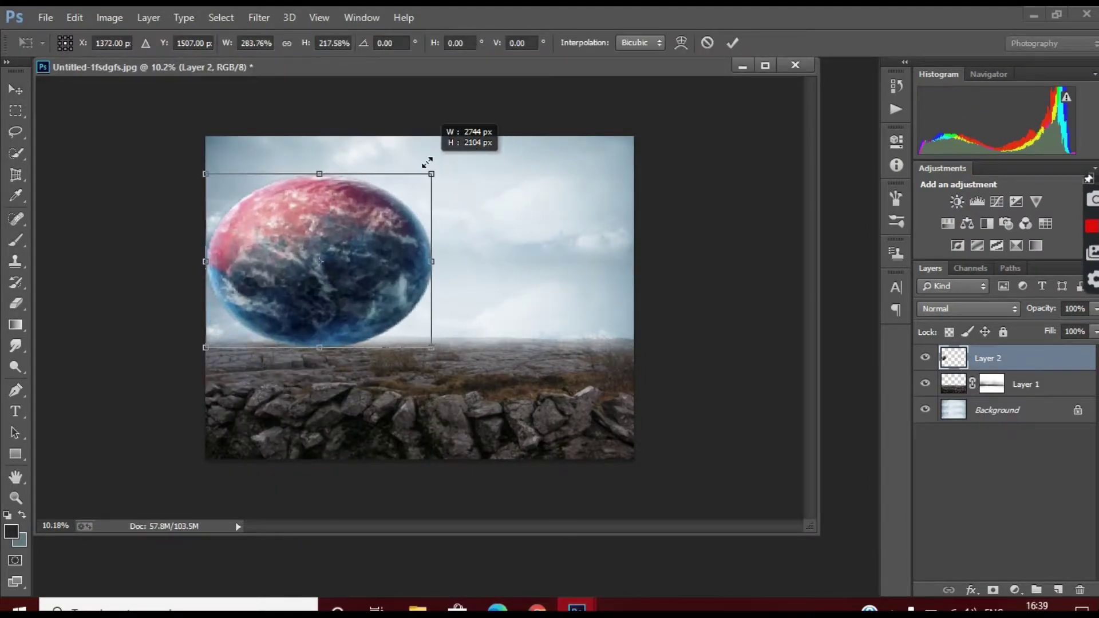
left_click_drag(321, 252, 284, 275)
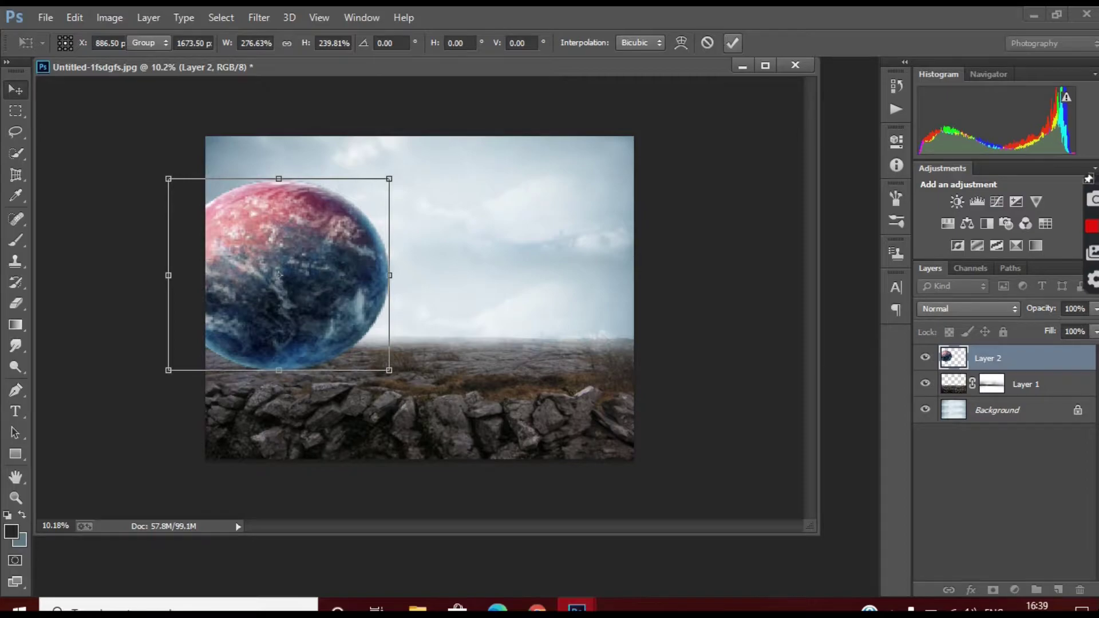
key("Return")
Move the planet layer below the rocks and nudge it left and down
left_click_drag(987, 359, 1034, 391)
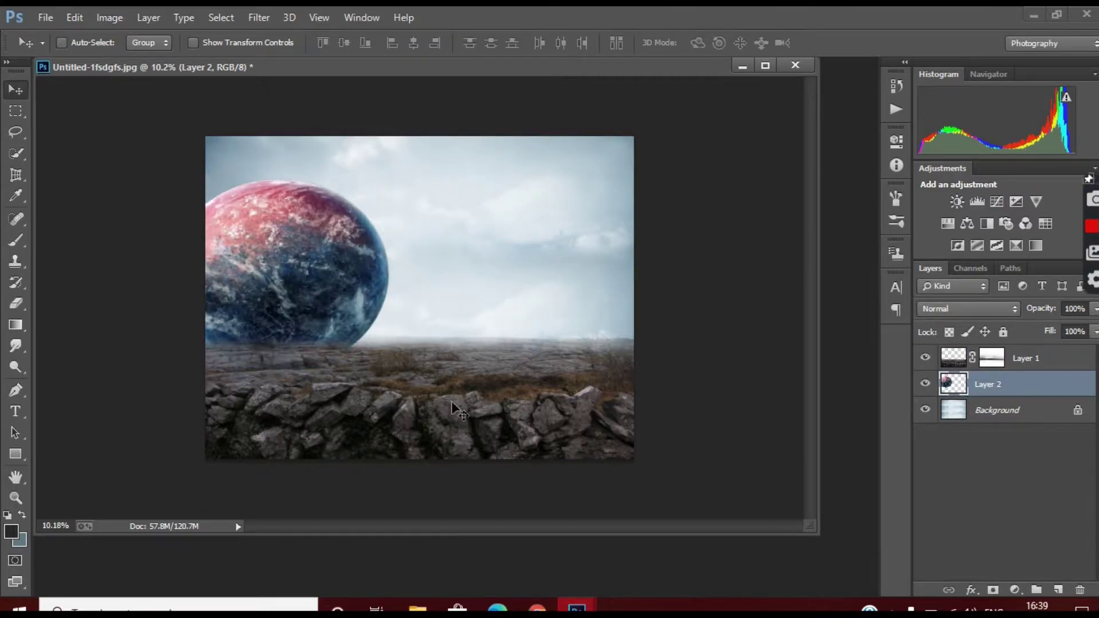
key("ctrl+t")
left_click_drag(316, 283, 303, 297)
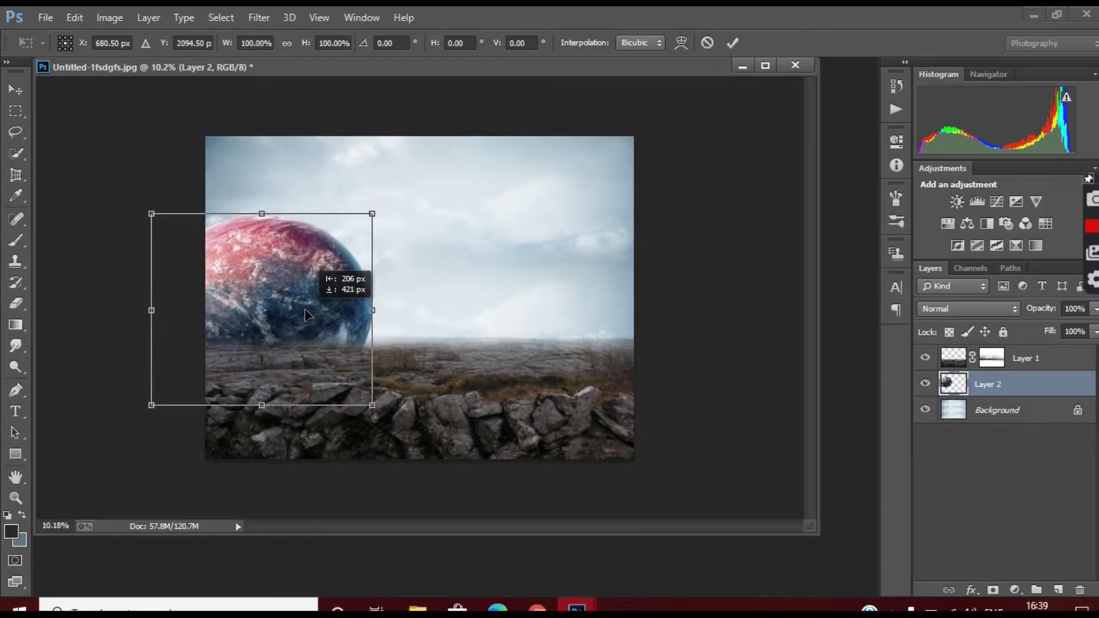
Sink, tilt and enlarge the planet, shifting it down and to the left
left_click_drag(302, 292, 317, 310)
left_click_drag(355, 166, 336, 155)
mouse_move(309, 220)
left_mouse_down()
mouse_move(451, 177)
mouse_move(435, 166)
left_mouse_up()
left_click_drag(519, 229, 524, 225)
left_click_drag(448, 363, 442, 356)
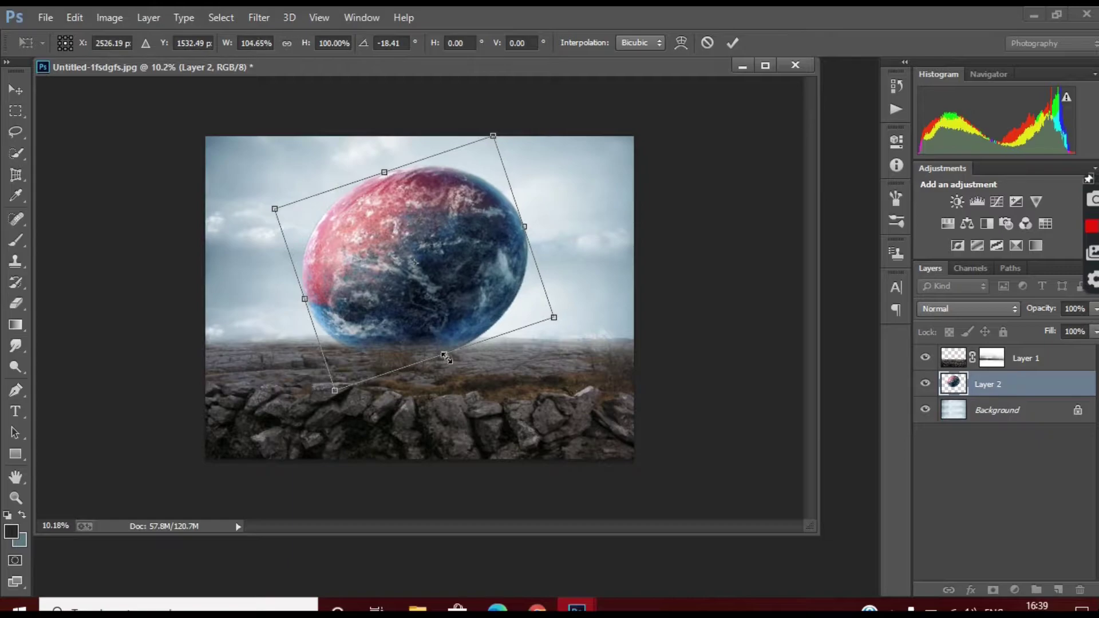
left_click_drag(462, 298, 352, 331)
mouse_move(376, 274)
left_mouse_down()
mouse_move(390, 290)
mouse_move(402, 284)
left_mouse_up()
mouse_move(368, 154)
left_mouse_down()
mouse_move(346, 148)
mouse_move(361, 172)
left_mouse_up()
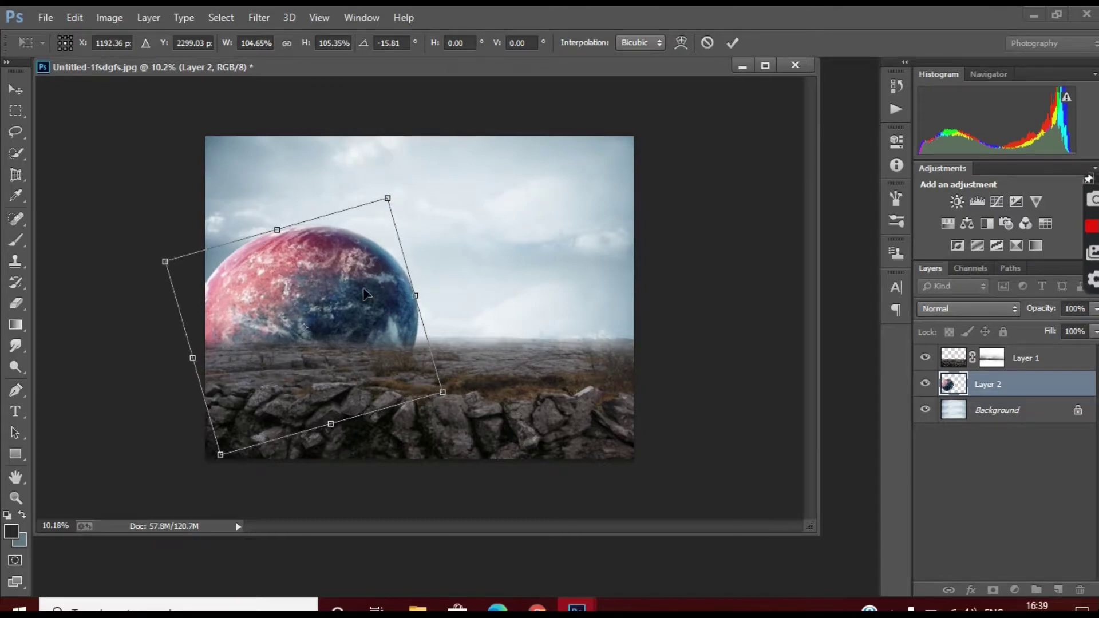
scroll(363, 287, "up", 3)
left_click_drag(329, 343, 314, 334)
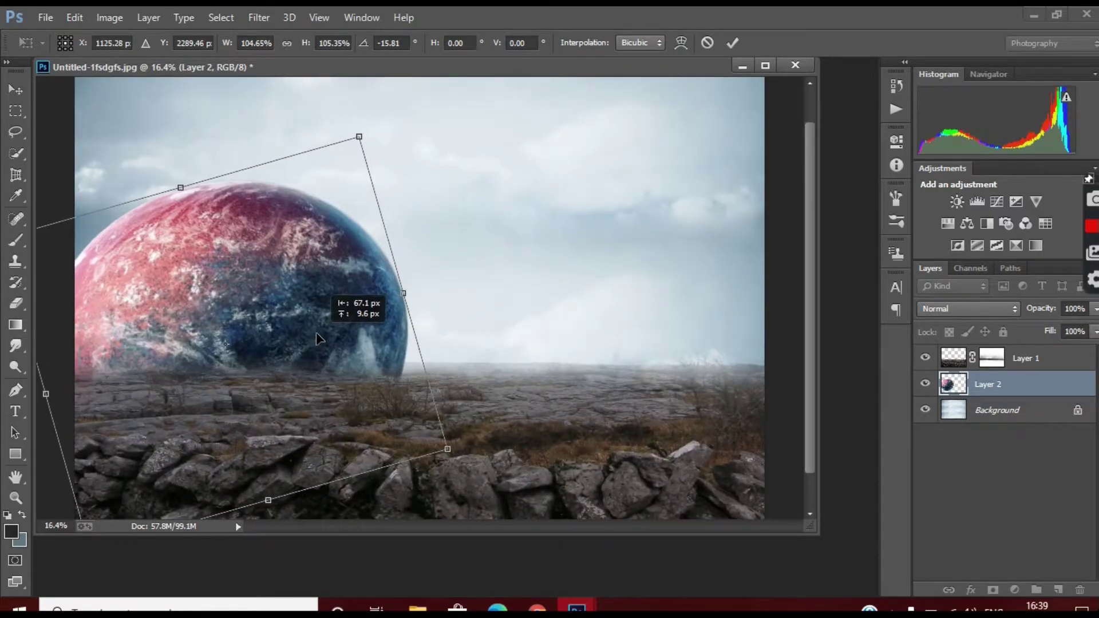
scroll(314, 334, "down", 3)
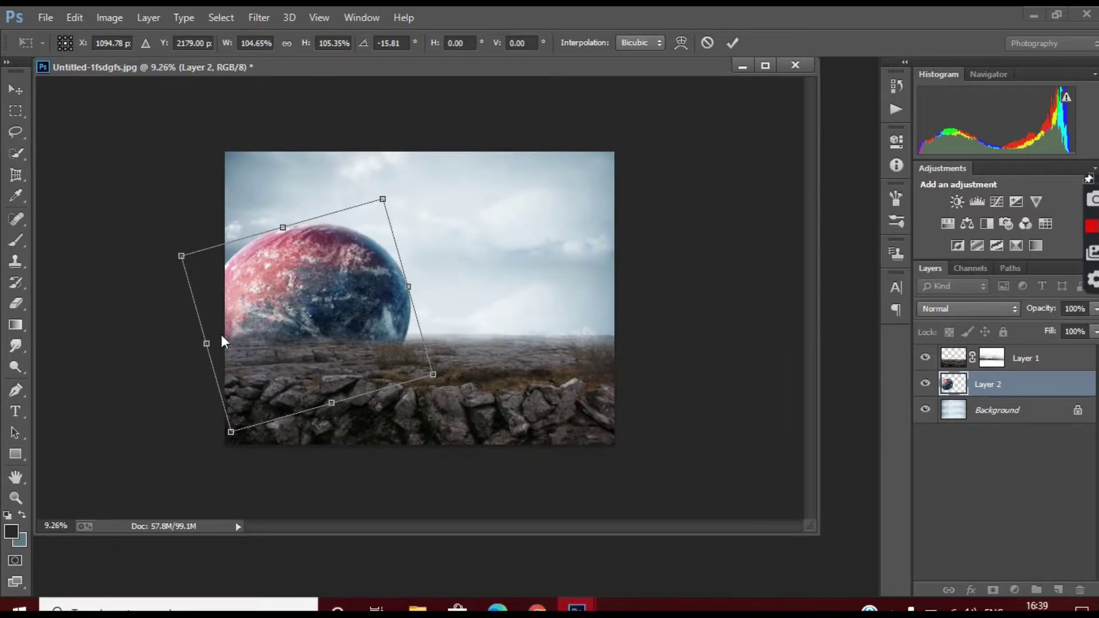
Flip the planet, rotate it upright, shift it left and shrink it slightly
left_click_drag(221, 334, 621, 275)
left_click_drag(431, 302, 338, 335)
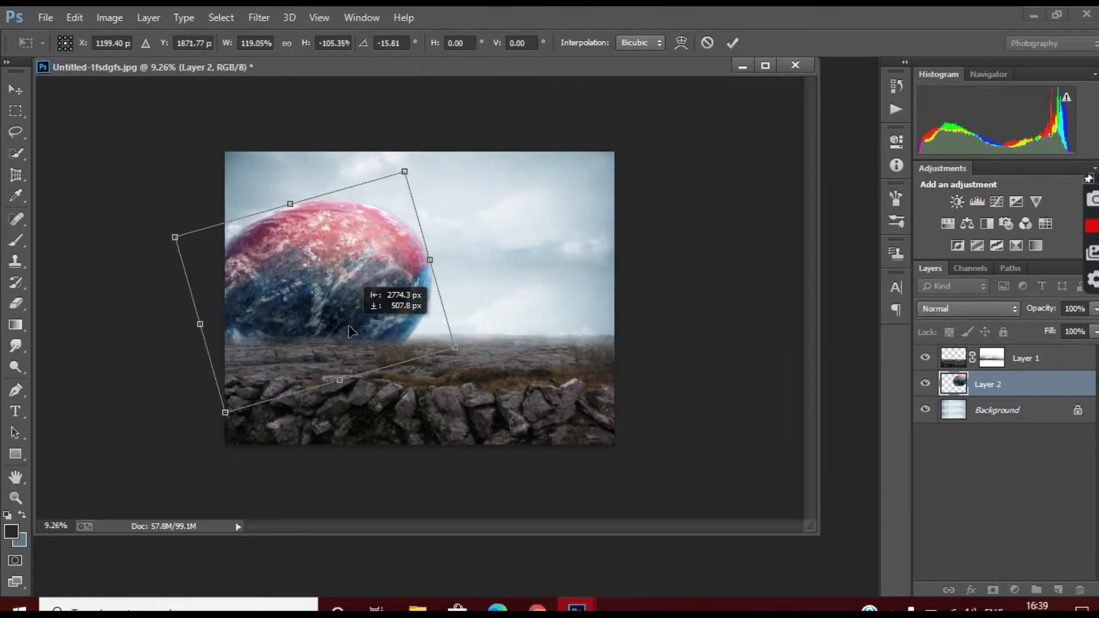
left_click_drag(441, 172, 401, 166)
mouse_move(372, 229)
left_mouse_down()
mouse_move(349, 263)
mouse_move(333, 260)
left_mouse_up()
scroll(389, 261, "down", 3)
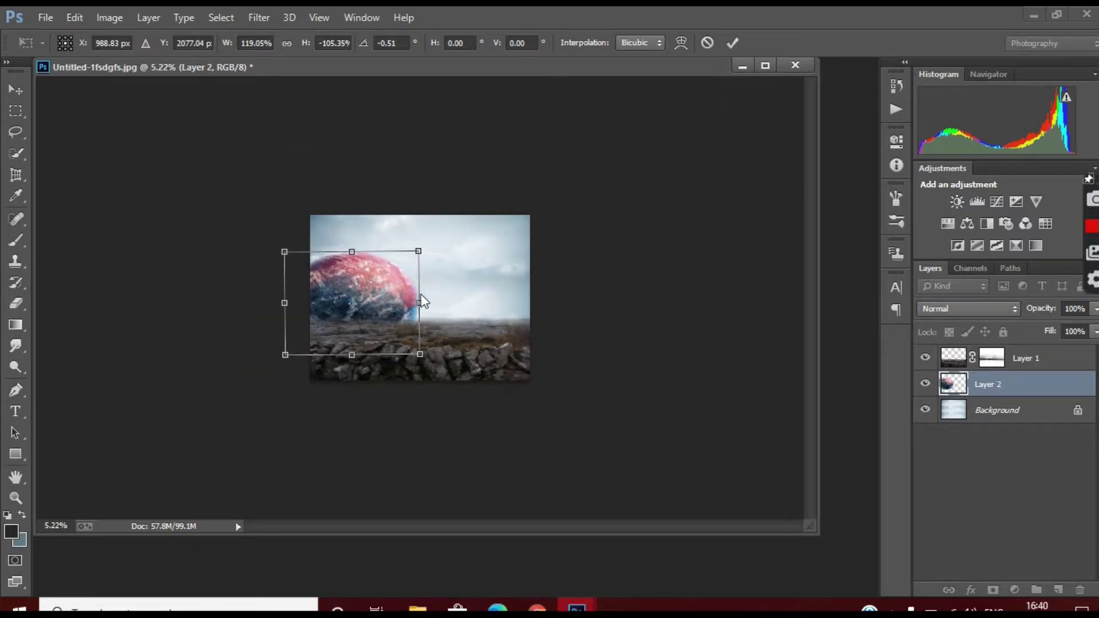
scroll(420, 299, "up", 2)
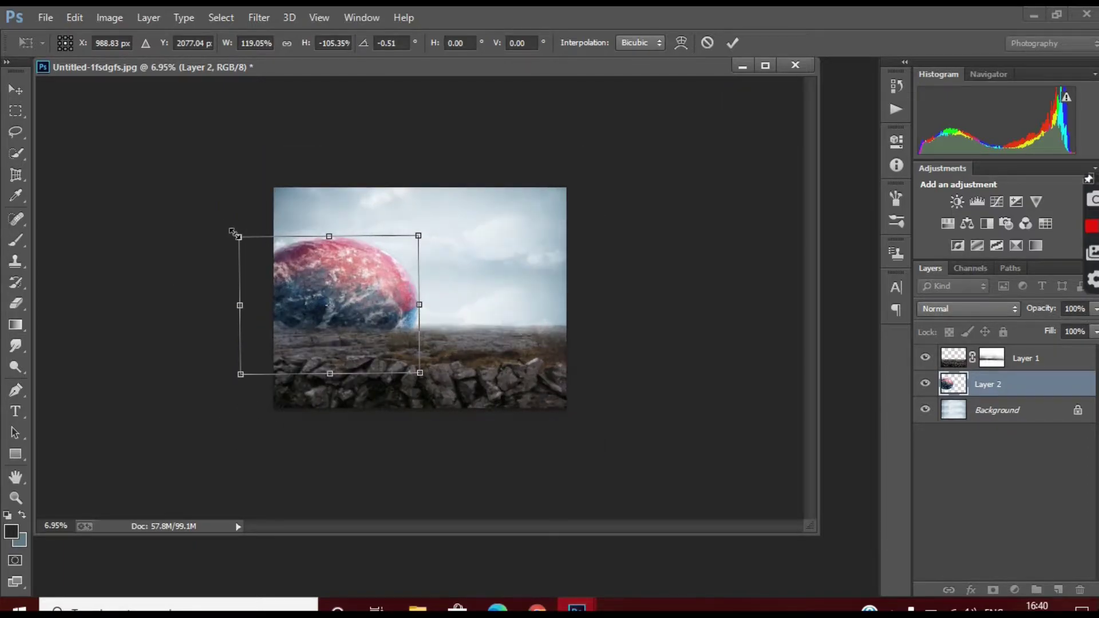
left_click_drag(233, 232, 240, 229)
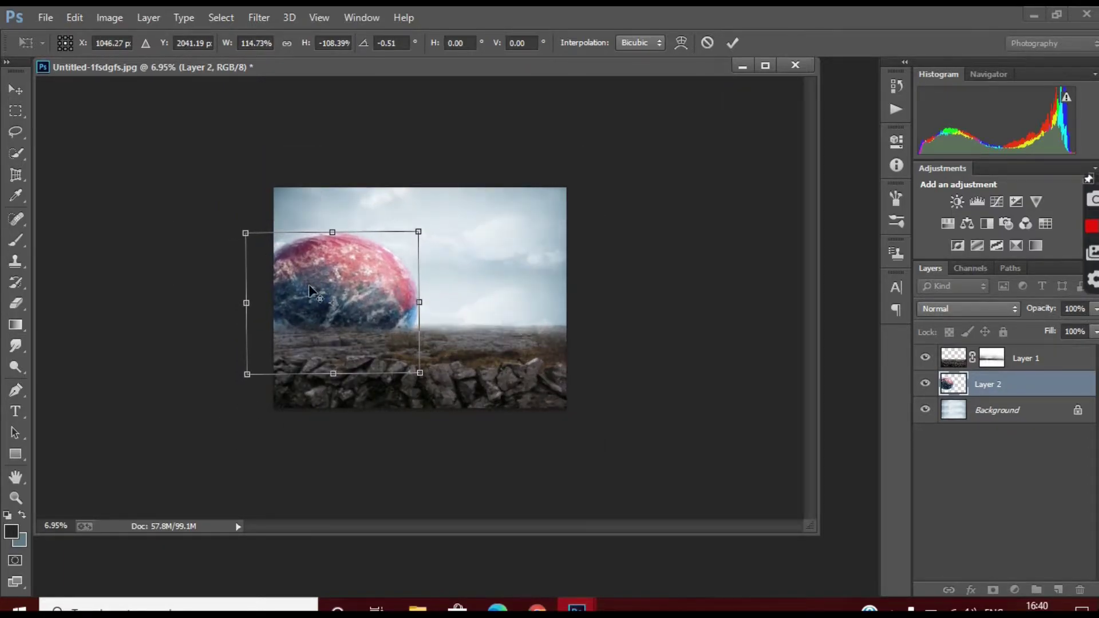
scroll(308, 284, "up", 5)
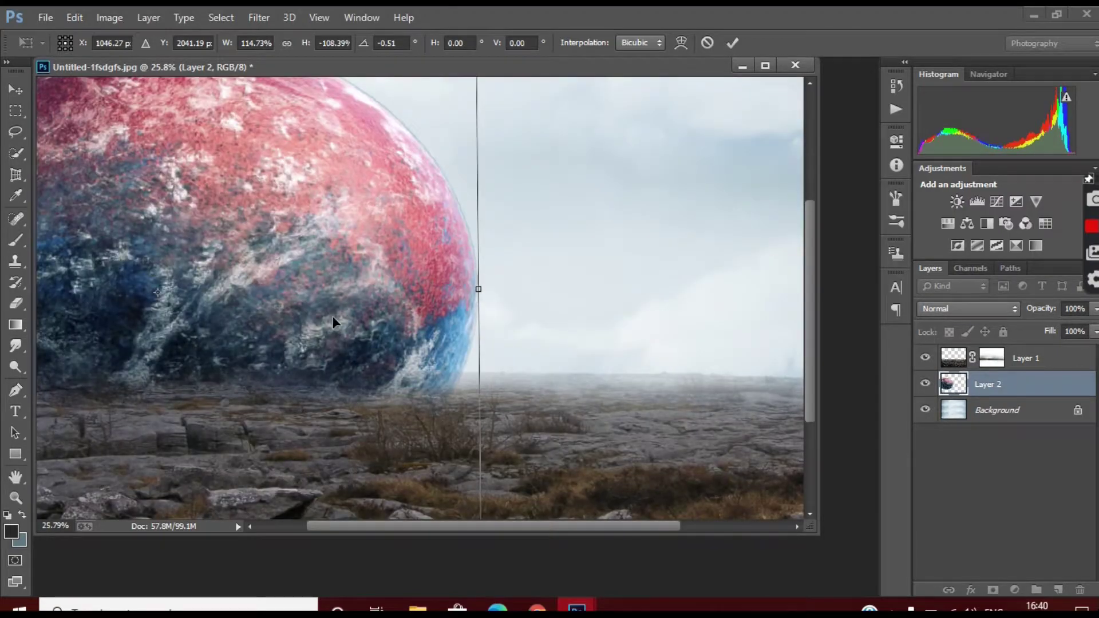
left_click_drag(332, 316, 330, 310)
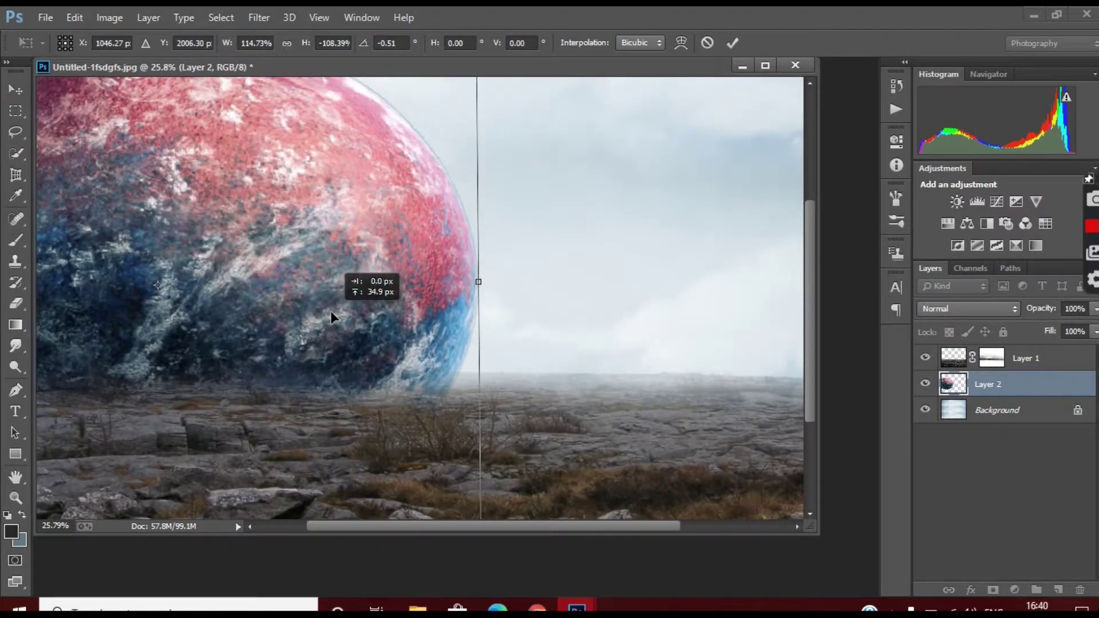
Fine-tune the planet's position so it sits on the left horizon
scroll(331, 311, "down", 3)
scroll(331, 311, "down", 1)
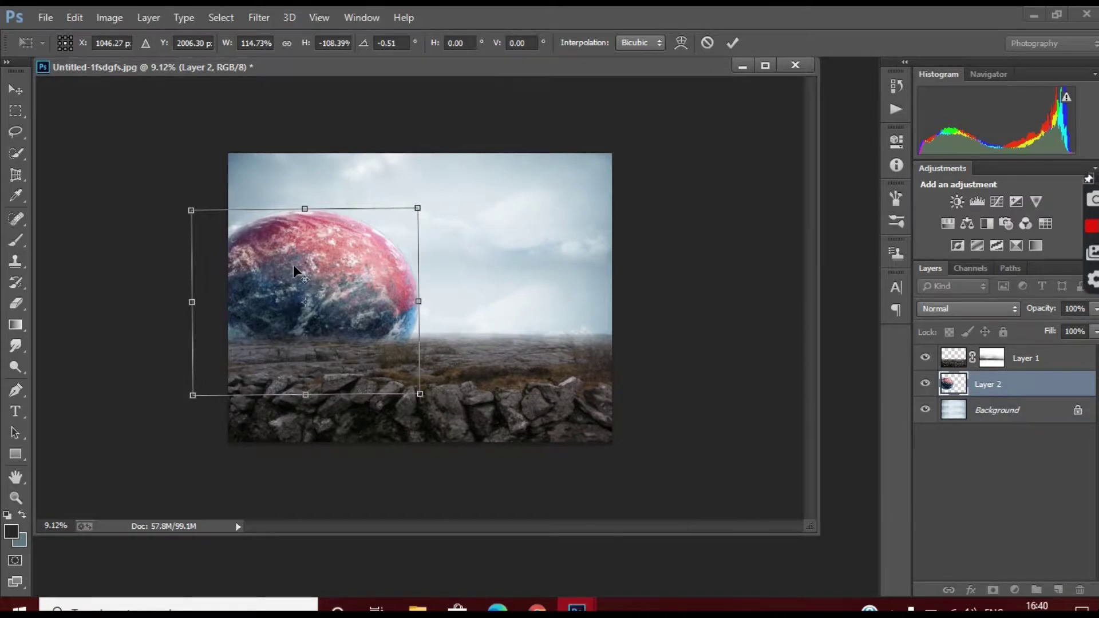
scroll(293, 269, "up", 1)
left_click_drag(264, 325, 250, 324)
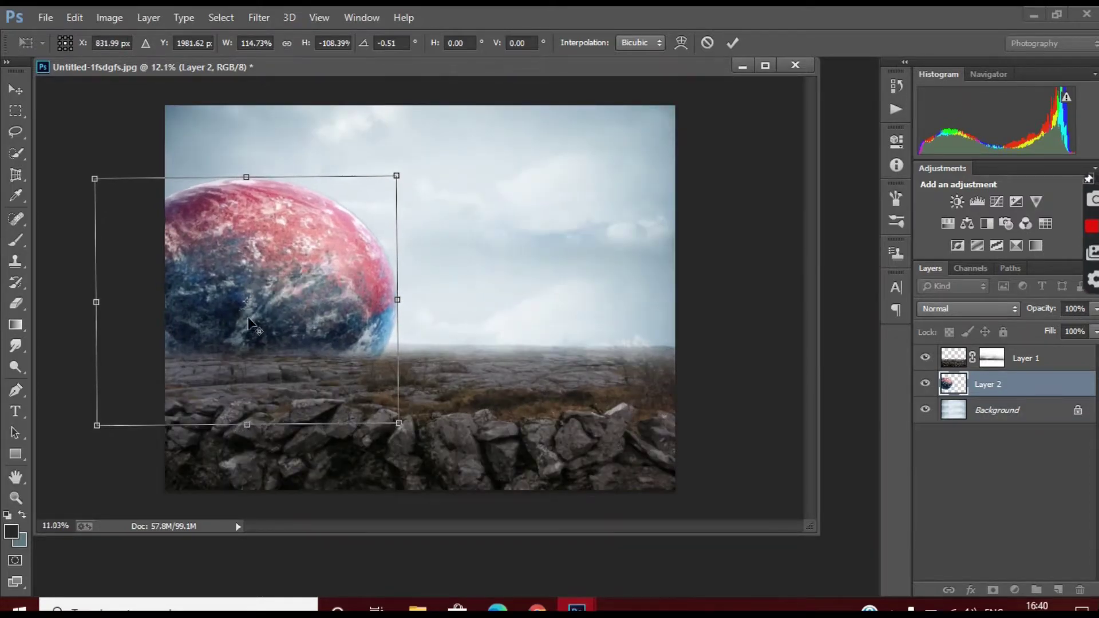
scroll(250, 324, "down", 2)
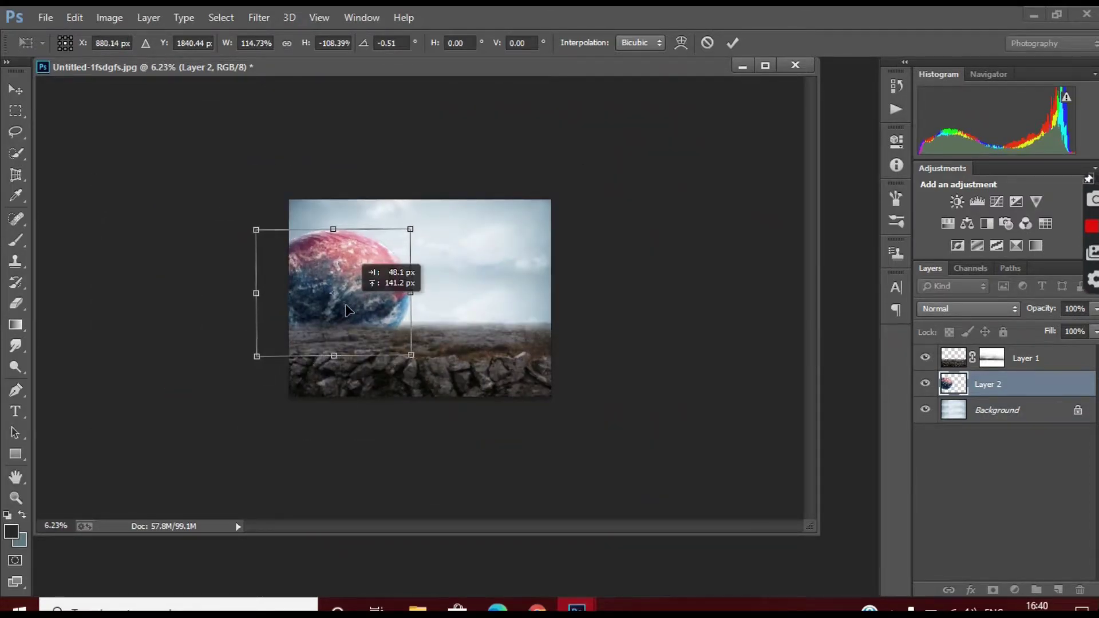
left_click_drag(386, 290, 420, 287)
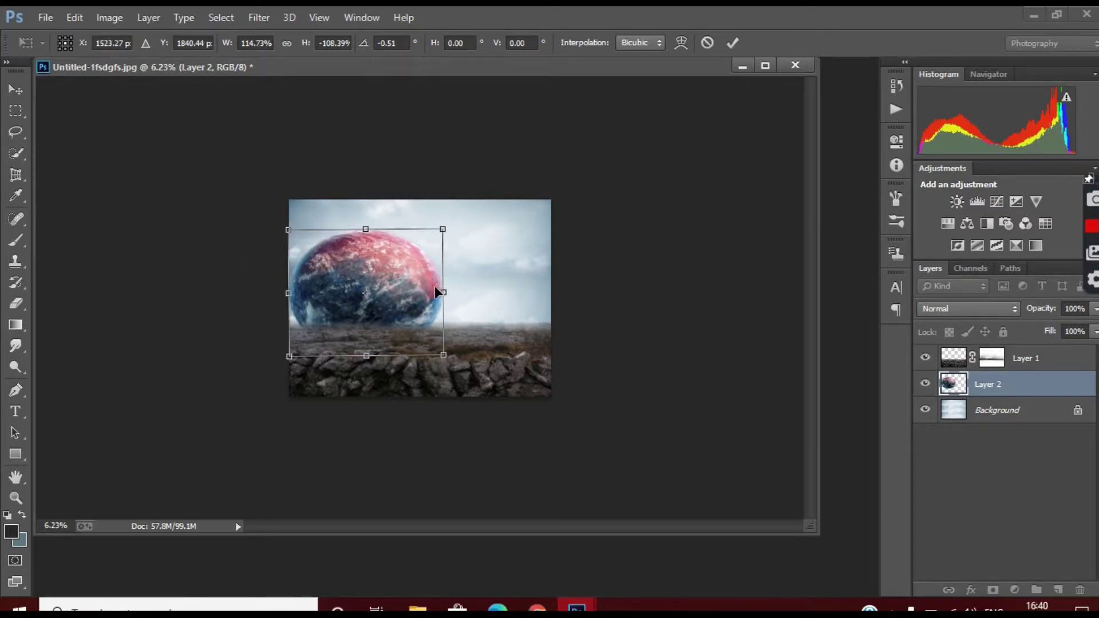
left_click_drag(428, 286, 407, 309)
Commit the transform, move Layer 2 above Layer 1, set 49% opacity, and add a mask
left_click(733, 43)
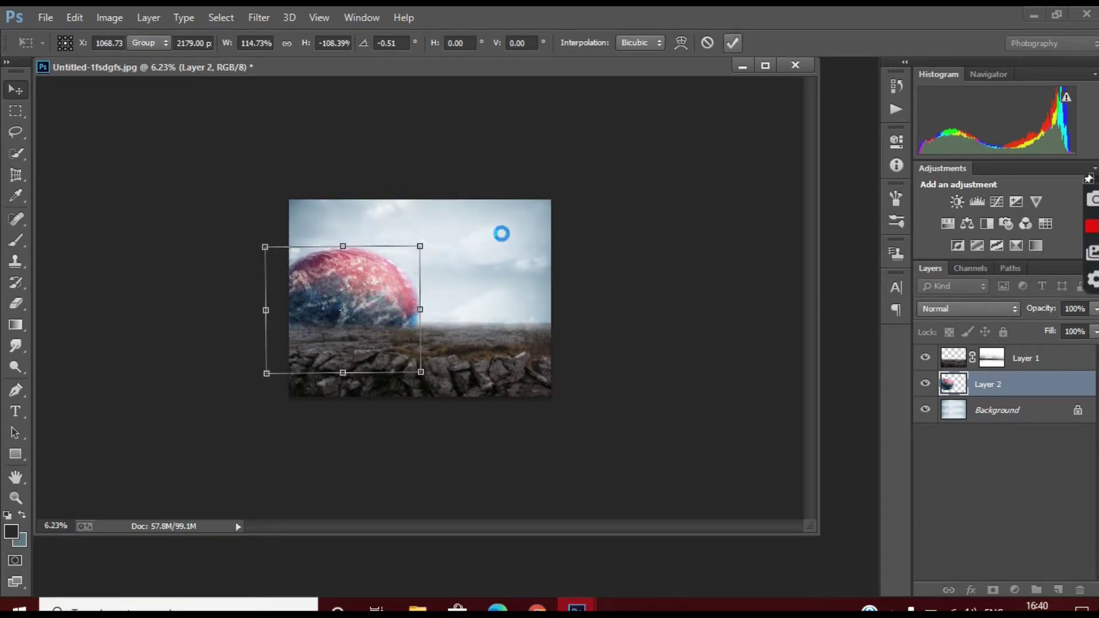
scroll(401, 355, "up", 3)
scroll(424, 373, "up", 2)
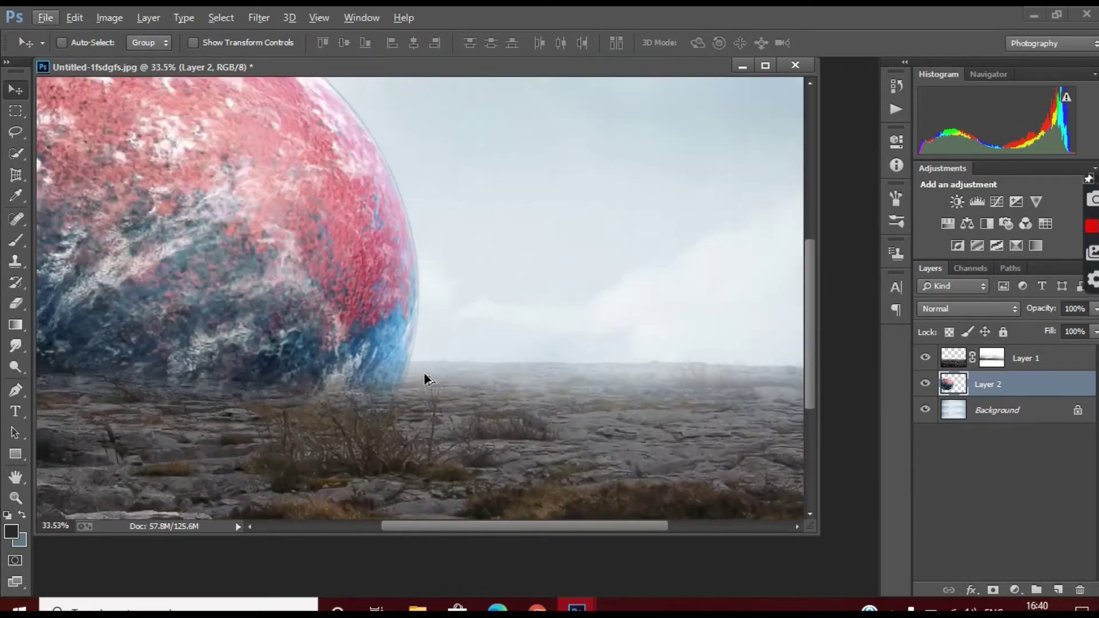
left_click_drag(988, 384, 989, 352)
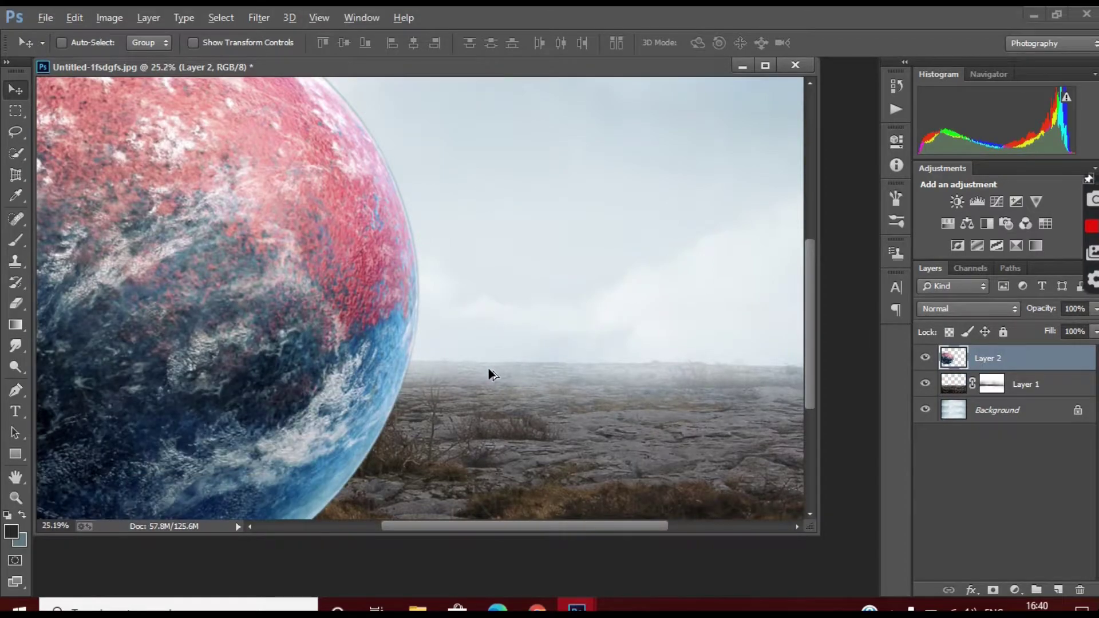
scroll(476, 401, "down", 2)
scroll(473, 411, "down", 1)
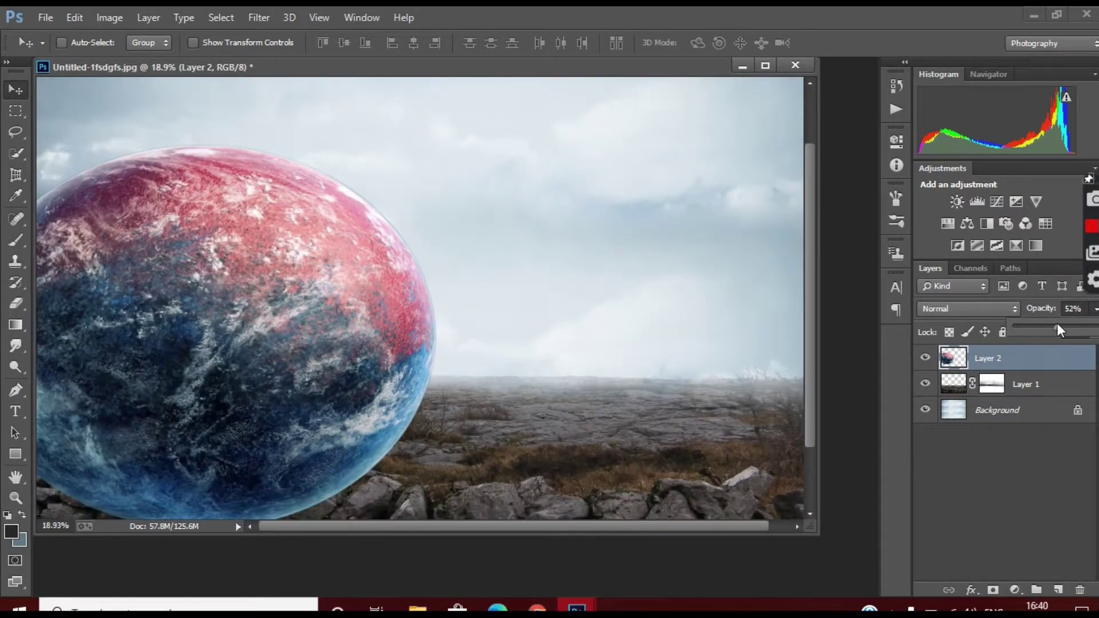
left_click_drag(1057, 324, 1055, 324)
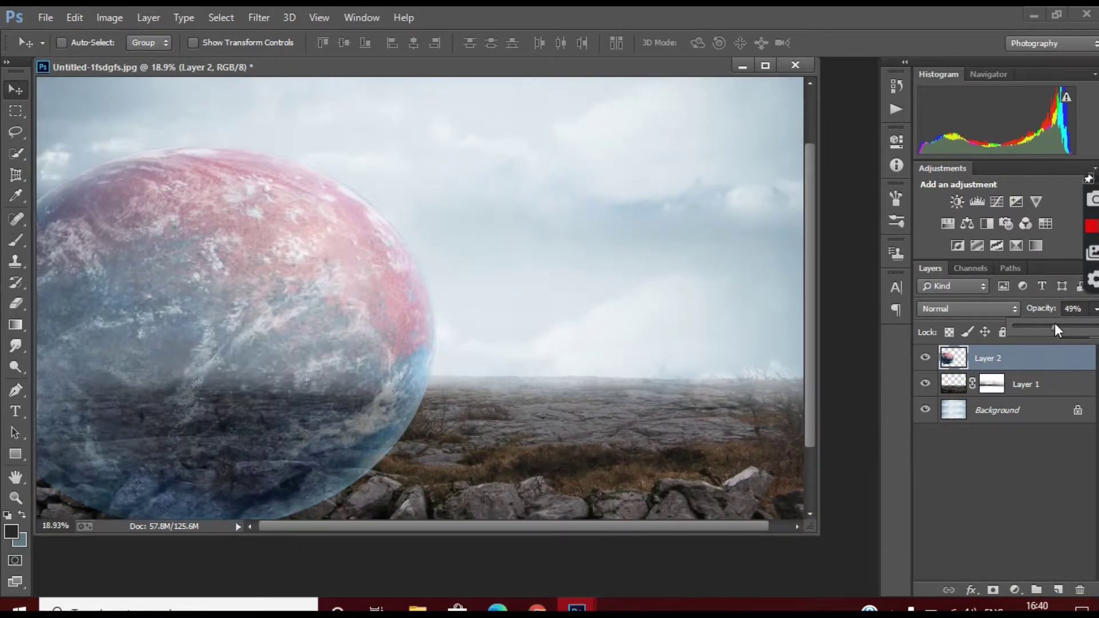
left_click(994, 593)
Brush the planet's mask at low opacity to fade its base into the horizon
scroll(653, 372, "down", 3)
key("b")
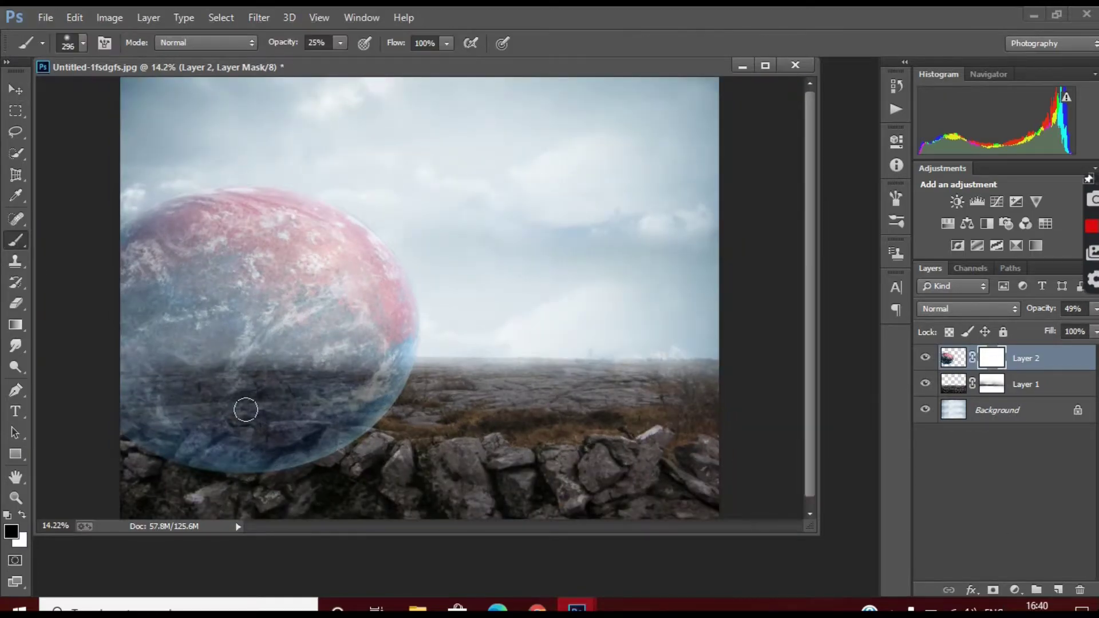
left_click_drag(275, 447, 382, 417)
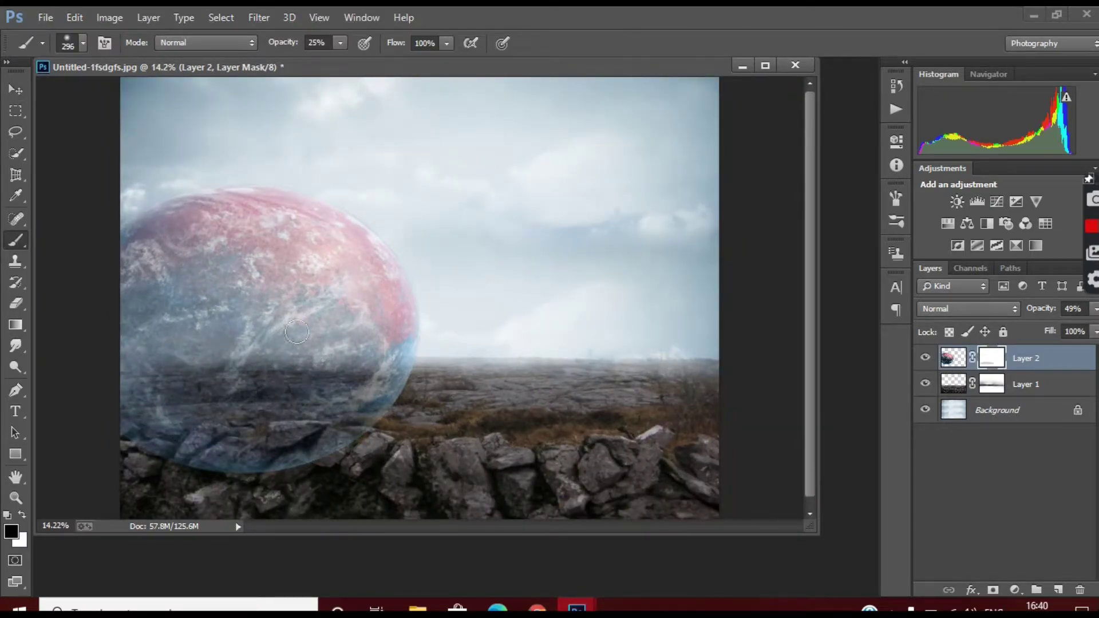
left_click_drag(341, 43, 393, 64)
mouse_move(211, 404)
left_mouse_down()
mouse_move(248, 388)
mouse_move(406, 379)
mouse_move(123, 388)
mouse_move(289, 449)
mouse_move(210, 478)
mouse_move(172, 422)
mouse_move(227, 414)
left_mouse_up()
left_click_drag(147, 380, 281, 384)
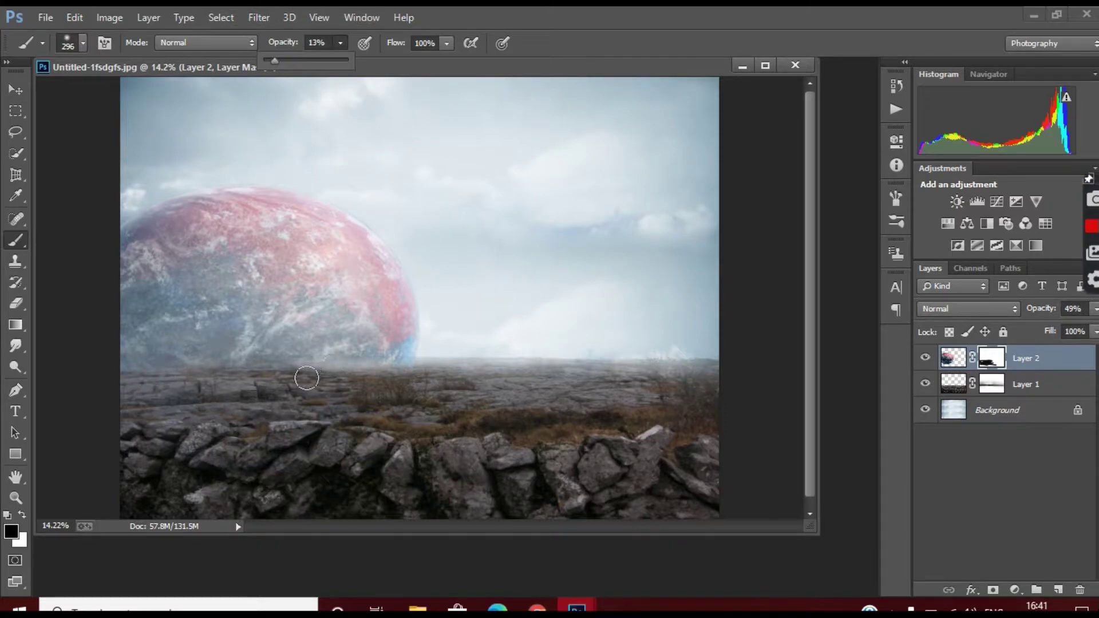
scroll(297, 384, "up", 5)
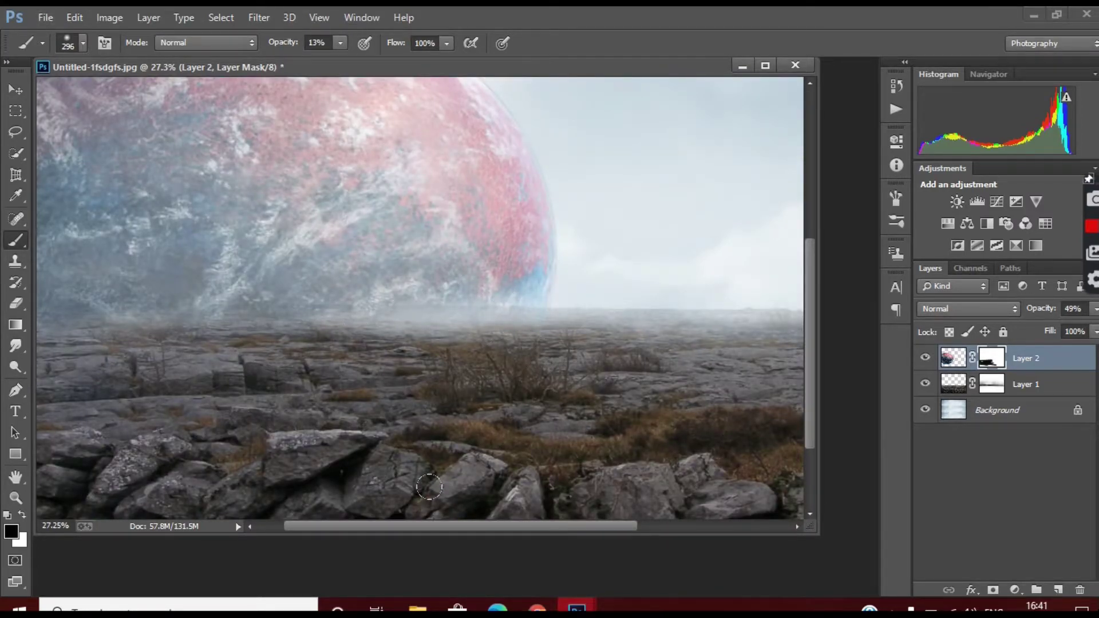
left_click_drag(400, 527, 374, 528)
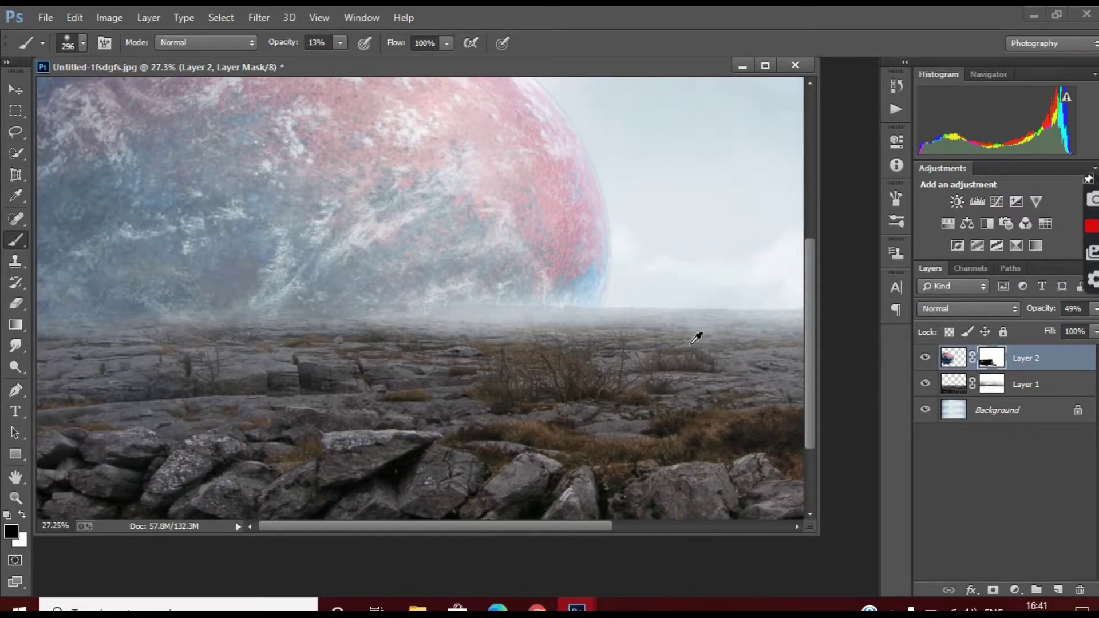
Fit the image in view and enlarge the soft brush to 1447 px
key("ctrl+0")
scroll(326, 331, "up", 2)
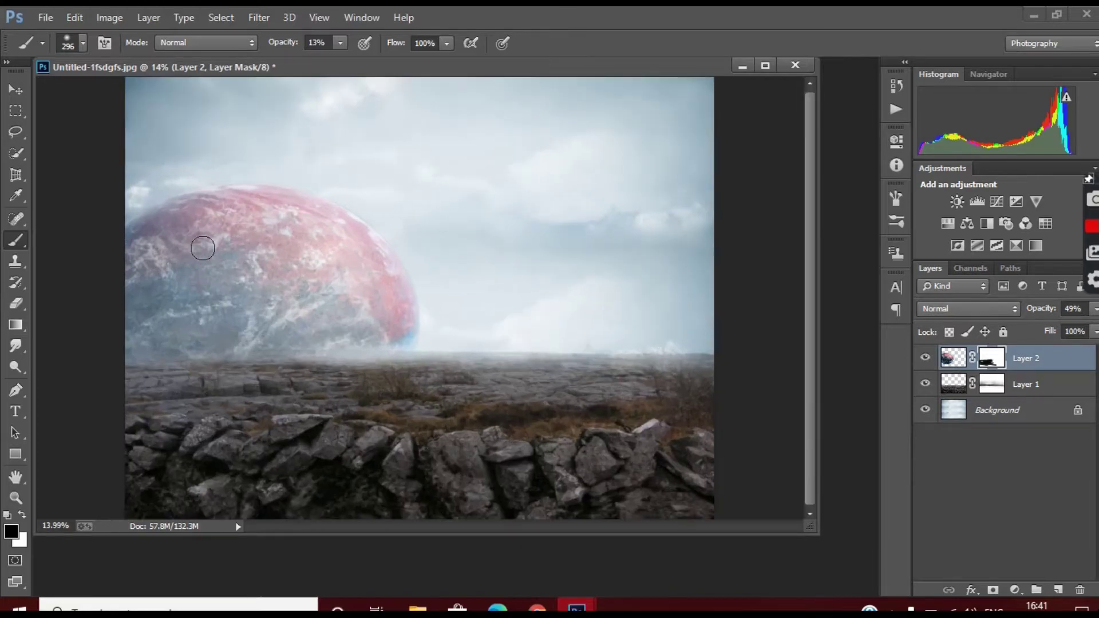
left_click(68, 44)
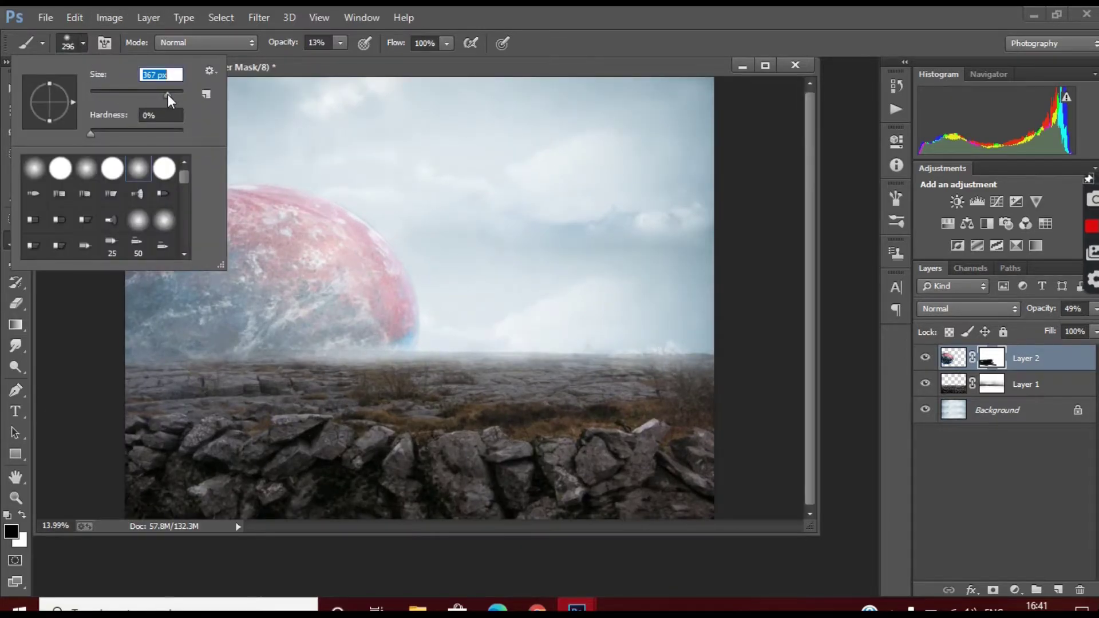
left_click_drag(169, 98, 175, 95)
key("Return")
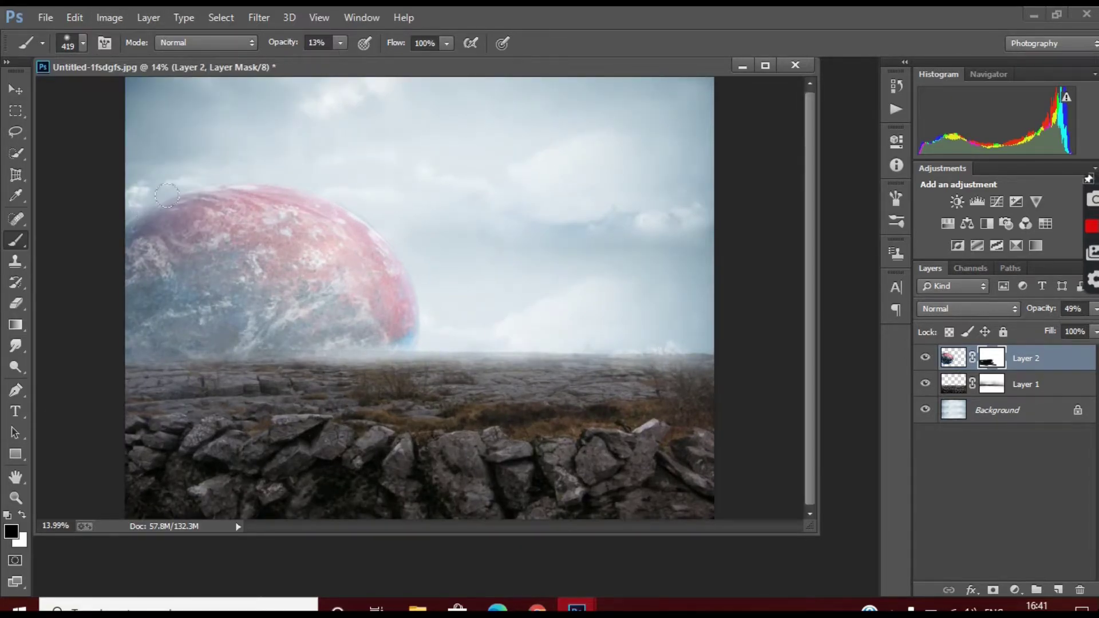
left_click(71, 43)
left_click_drag(170, 94, 177, 95)
key("Return")
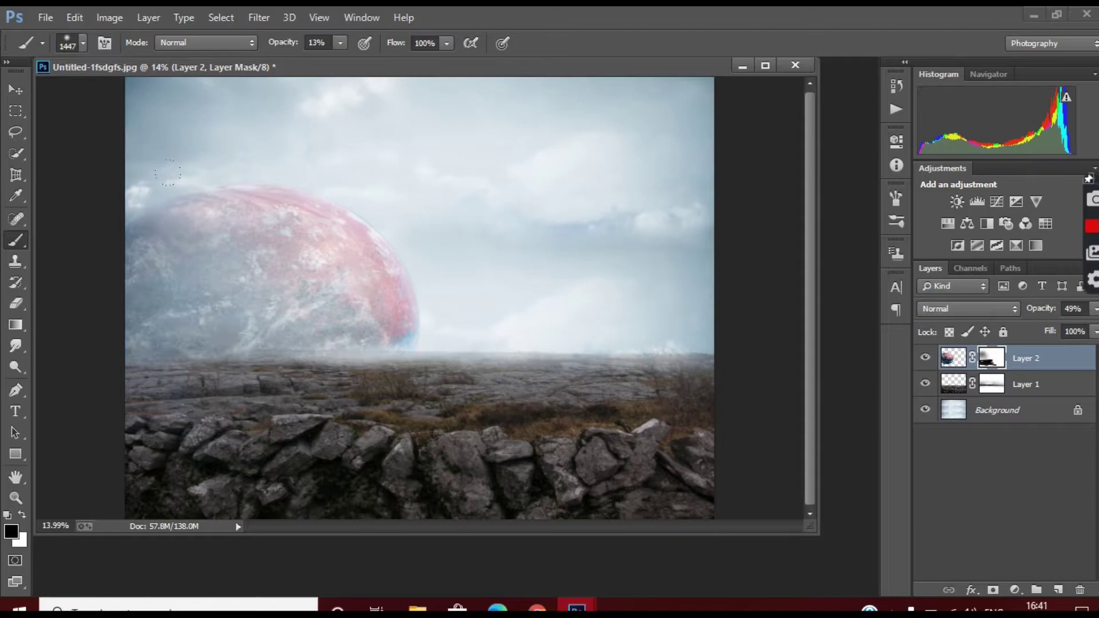
Raise the planet layer's opacity to 83%
scroll(492, 217, "down", 2)
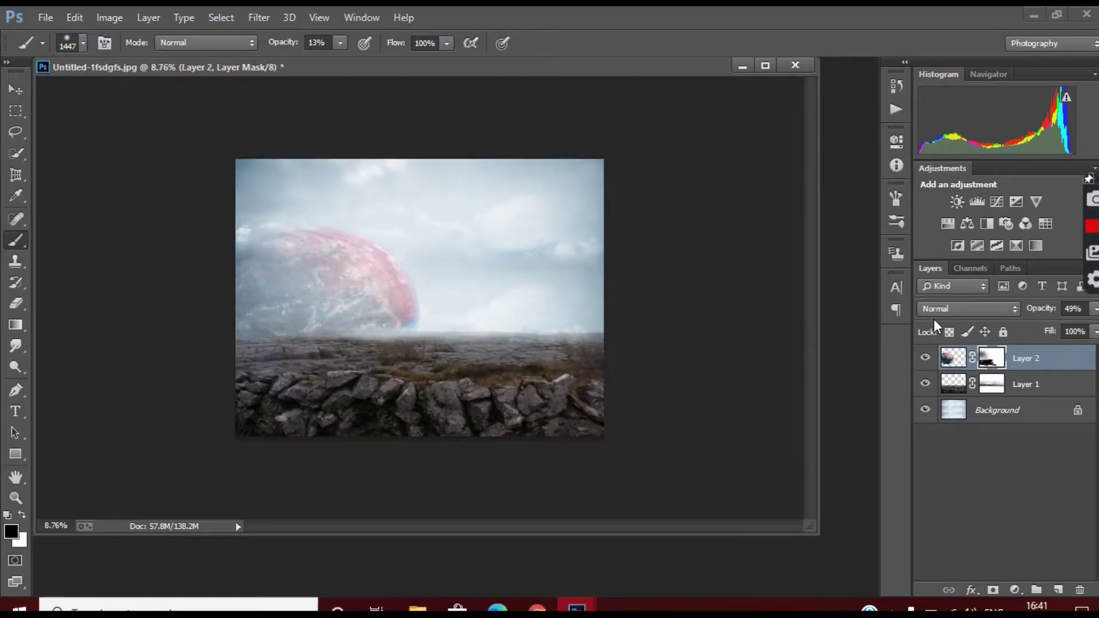
left_click(1094, 309)
mouse_move(1046, 325)
left_mouse_down()
mouse_move(1097, 327)
mouse_move(1076, 333)
left_mouse_up()
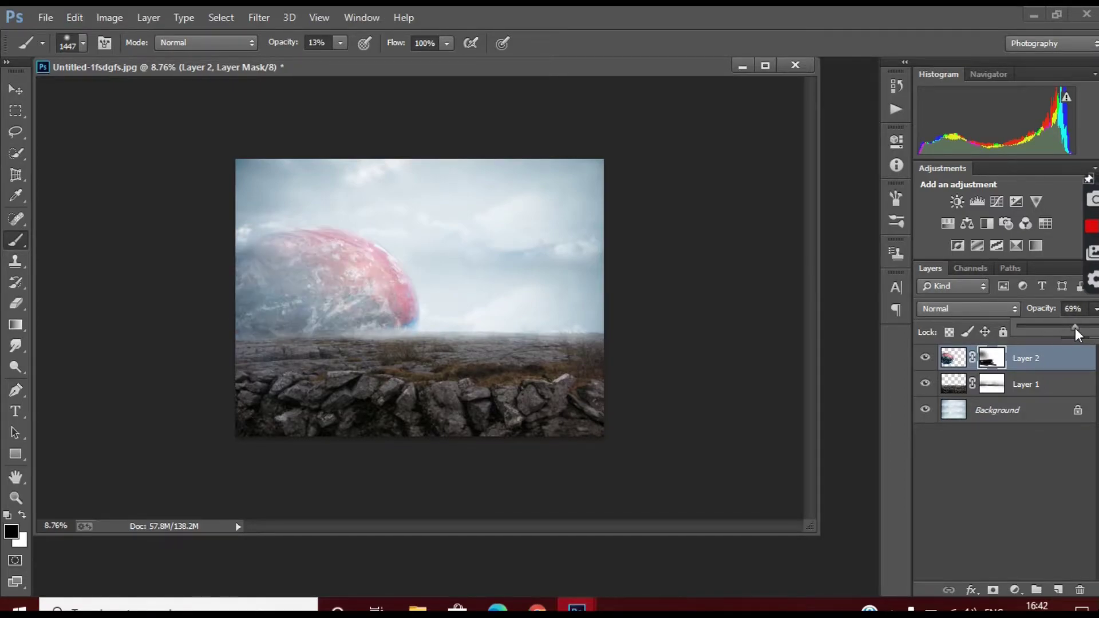
left_click_drag(1041, 328, 1087, 328)
scroll(395, 355, "up", 5)
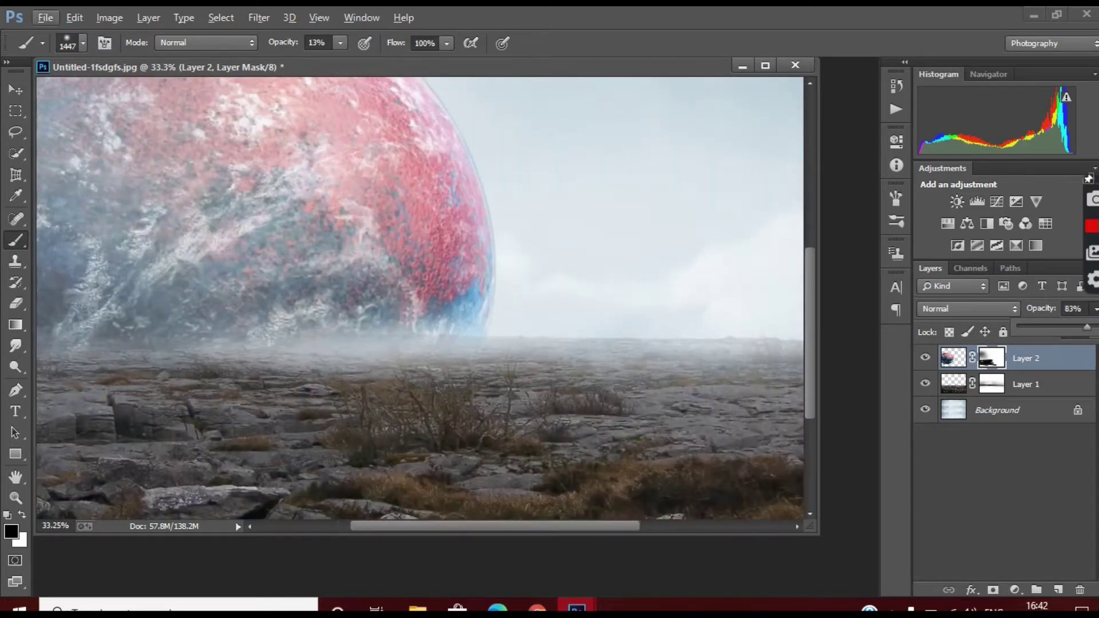
On Layer 1's mask, erase fog along the left side of the horizon
left_click(999, 388)
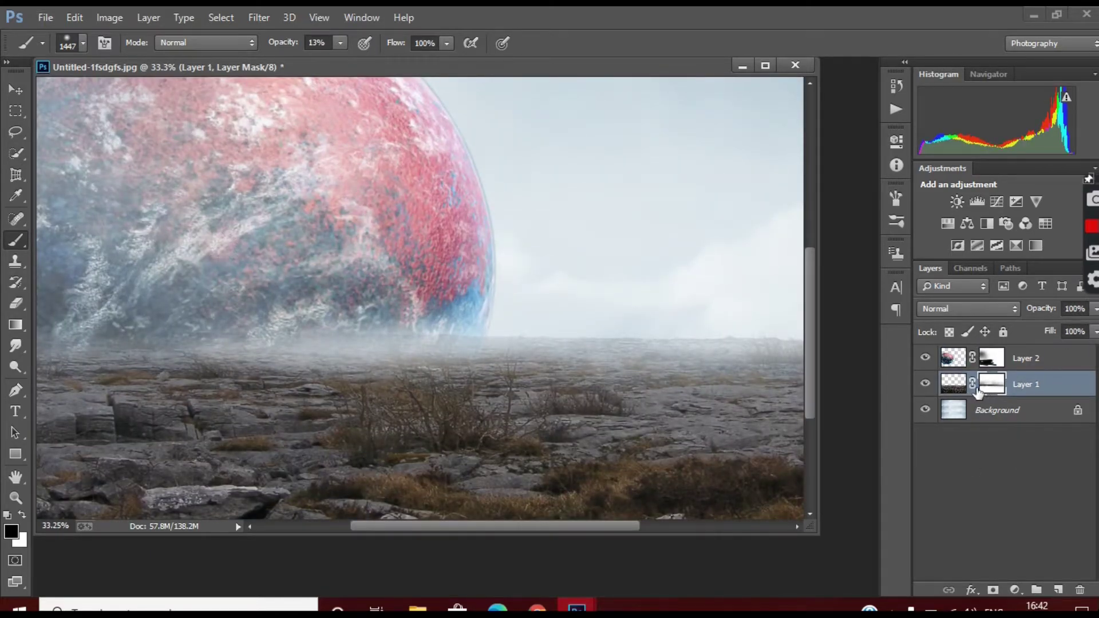
left_click(16, 304)
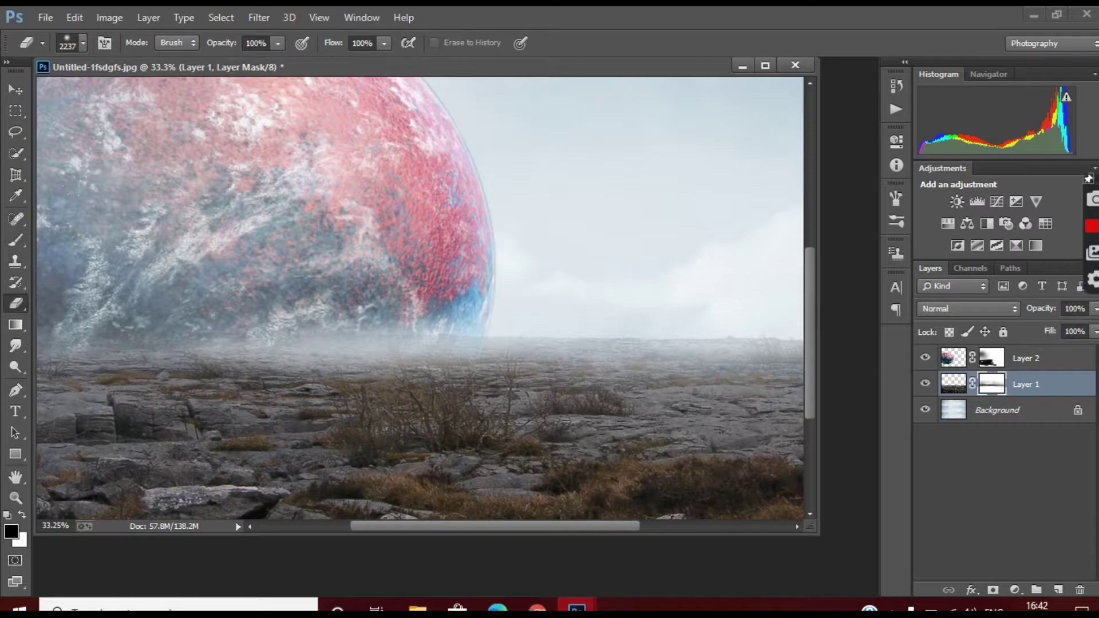
left_click(83, 43)
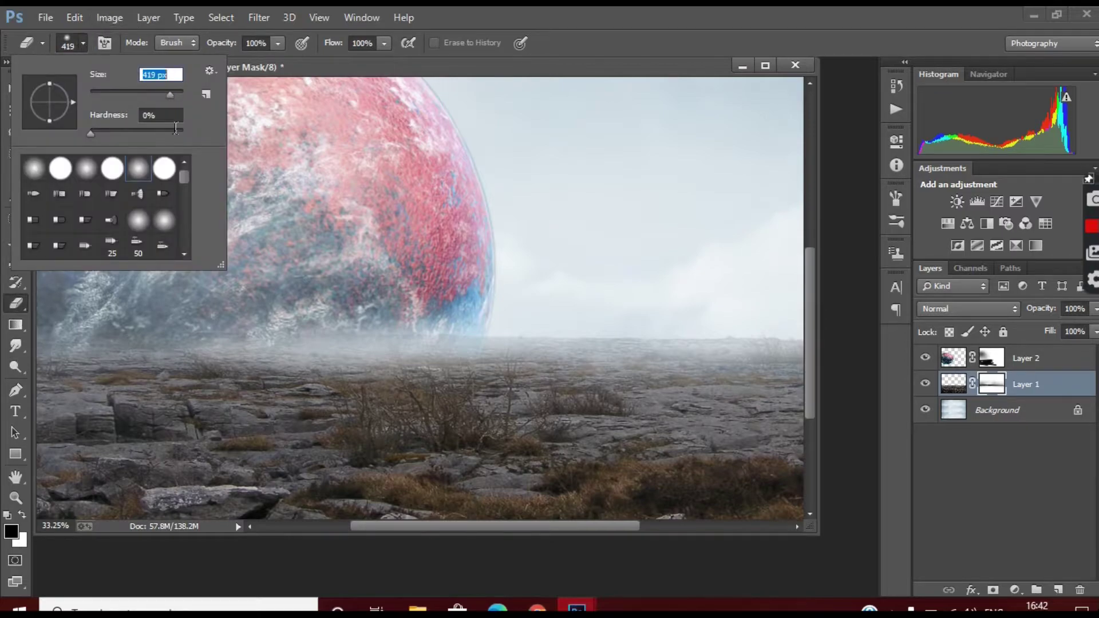
left_click_drag(240, 353, 52, 342)
scroll(253, 425, "down", 3)
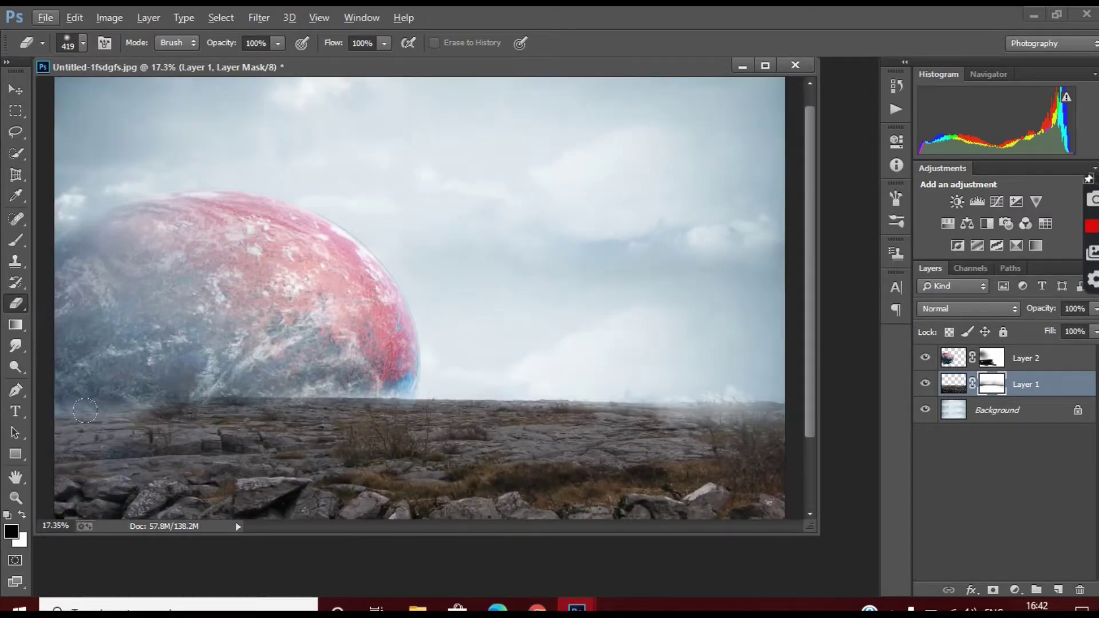
left_click_drag(85, 411, 195, 411)
scroll(297, 422, "down", 3)
scroll(199, 335, "up", 2)
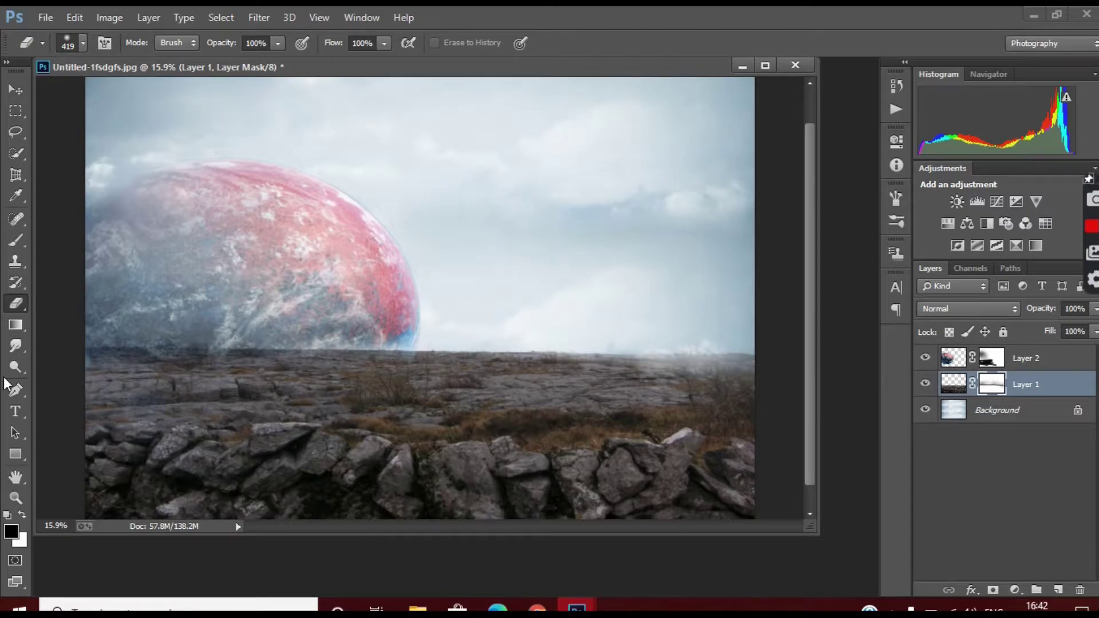
Switch to the Brush on the mask with size 132
left_click(14, 245)
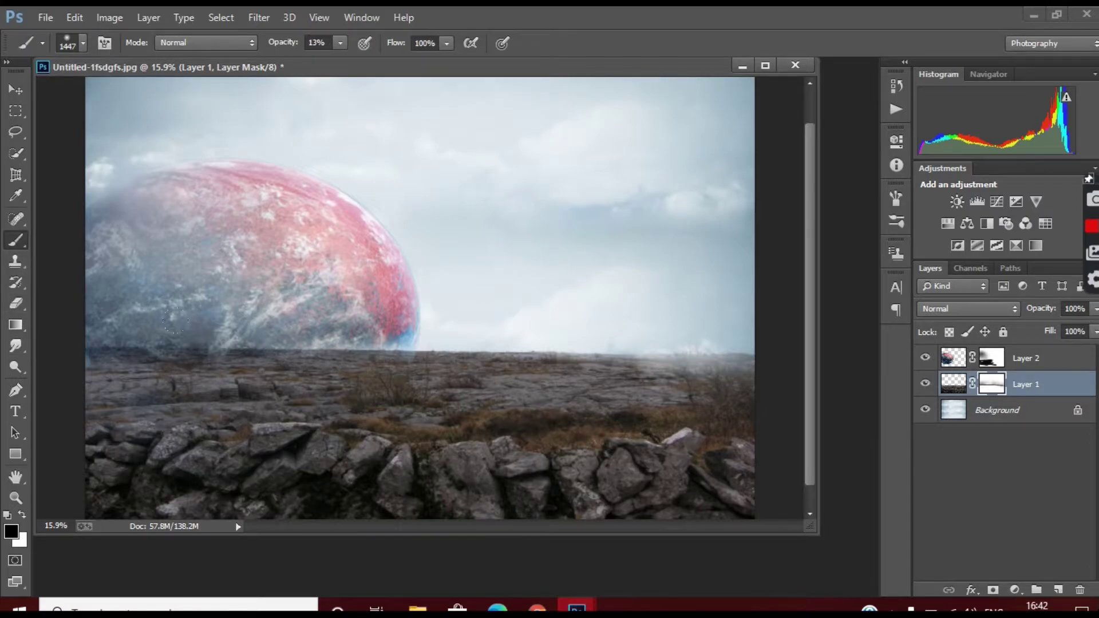
left_click(83, 43)
double_click(151, 73)
type("132")
key("Return")
left_click(340, 43)
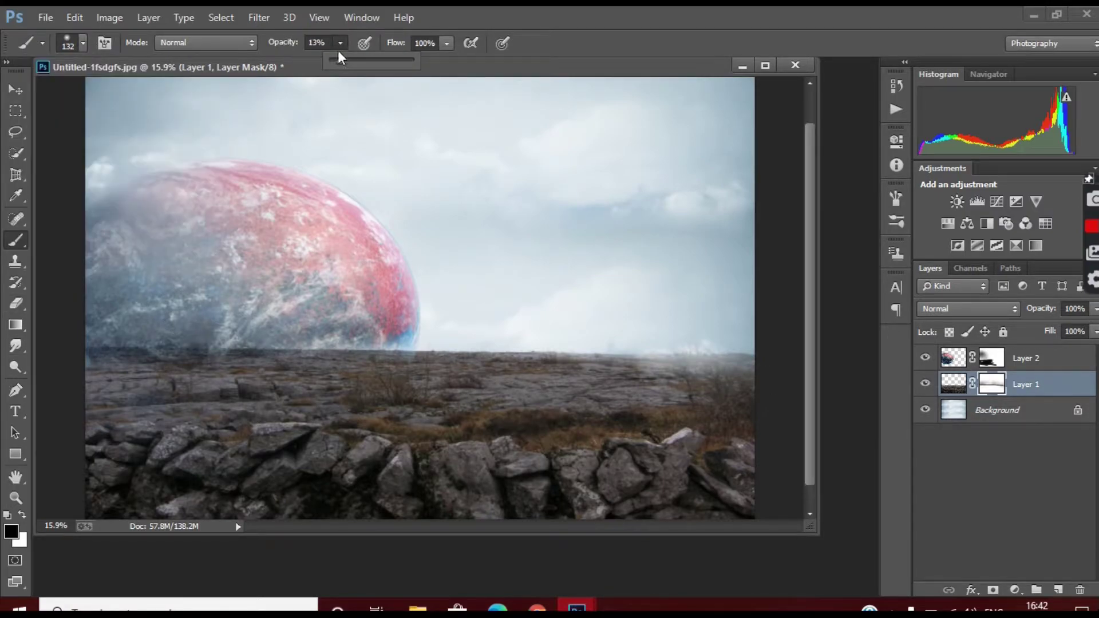
scroll(150, 364, "up", 3)
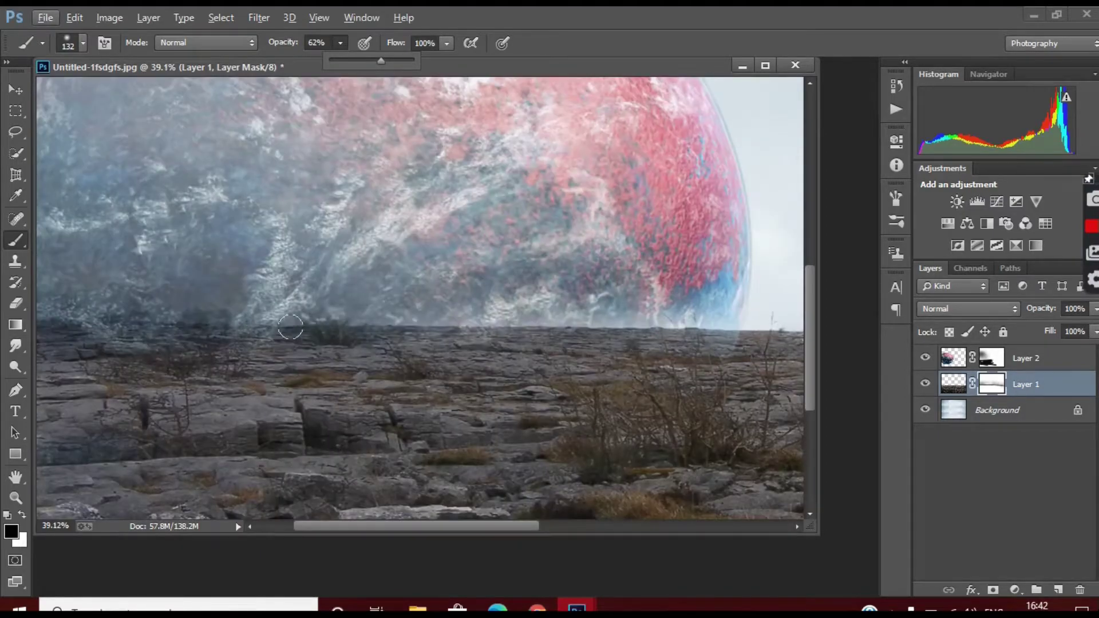
Paint white haze along the horizon at 26% brush opacity, redoing the too-strong first stroke
left_click_drag(290, 327, 458, 319)
key("ctrl+z")
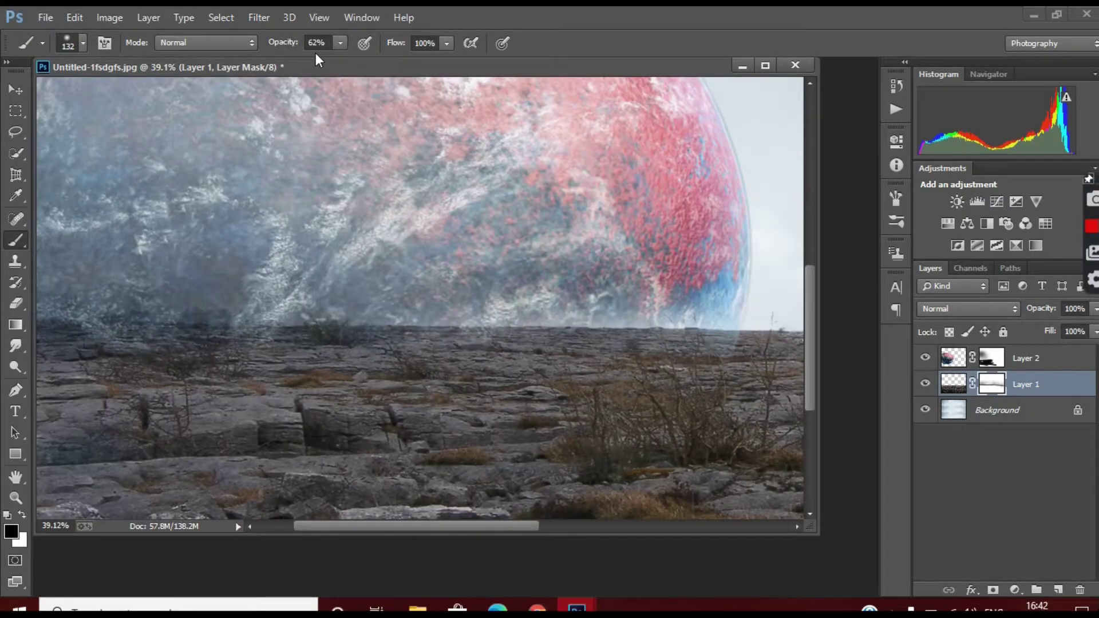
left_click(312, 61)
left_click_drag(309, 329, 567, 335)
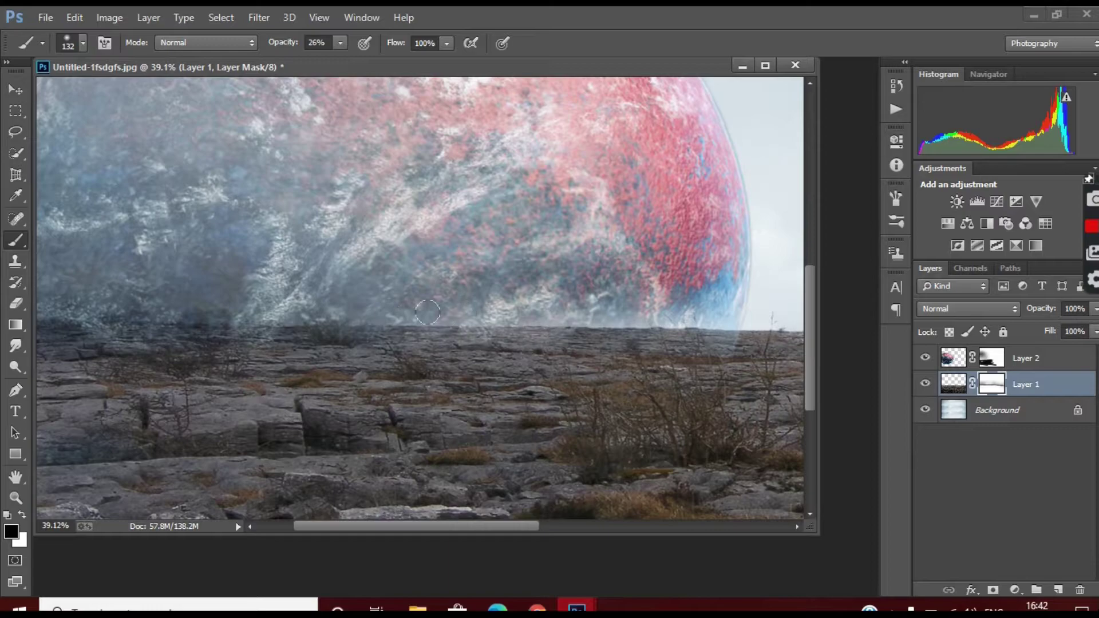
left_click_drag(424, 320, 285, 304)
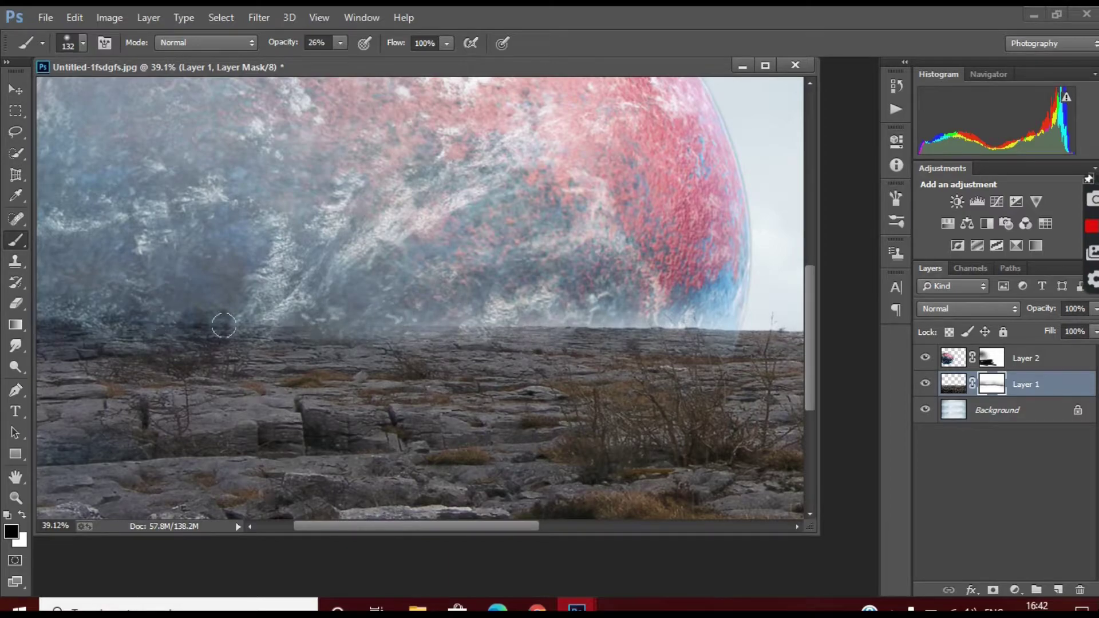
Try a gradient on the ground mask, undo it, and return to the Eraser
key("g")
scroll(55, 339, "down", 2)
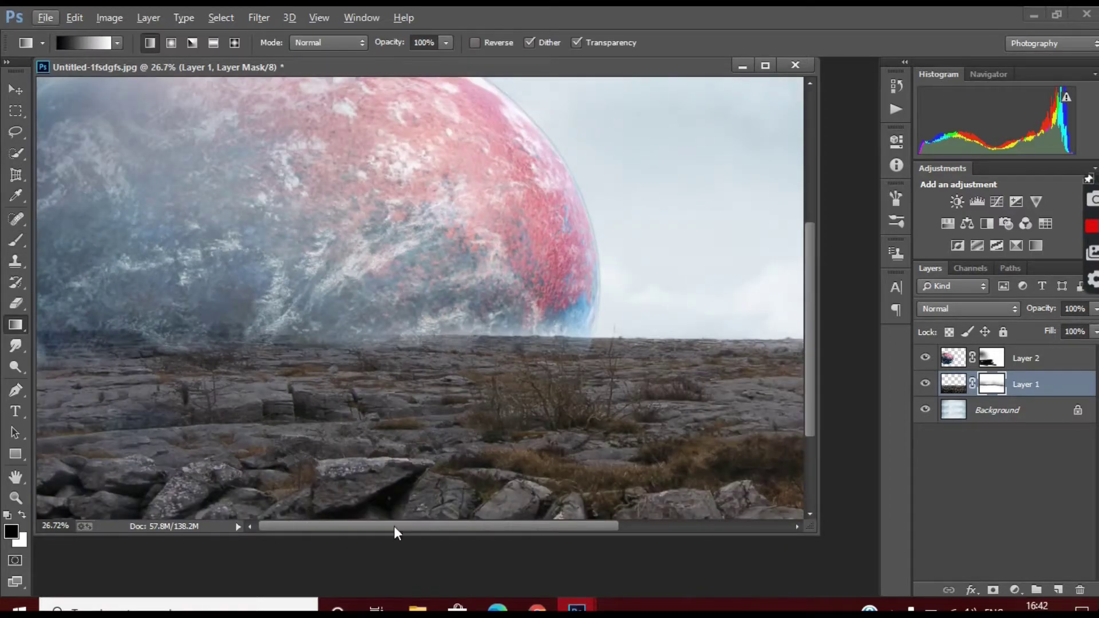
scroll(79, 326, "up", 1)
scroll(80, 327, "up", 1)
left_click_drag(70, 317, 71, 344)
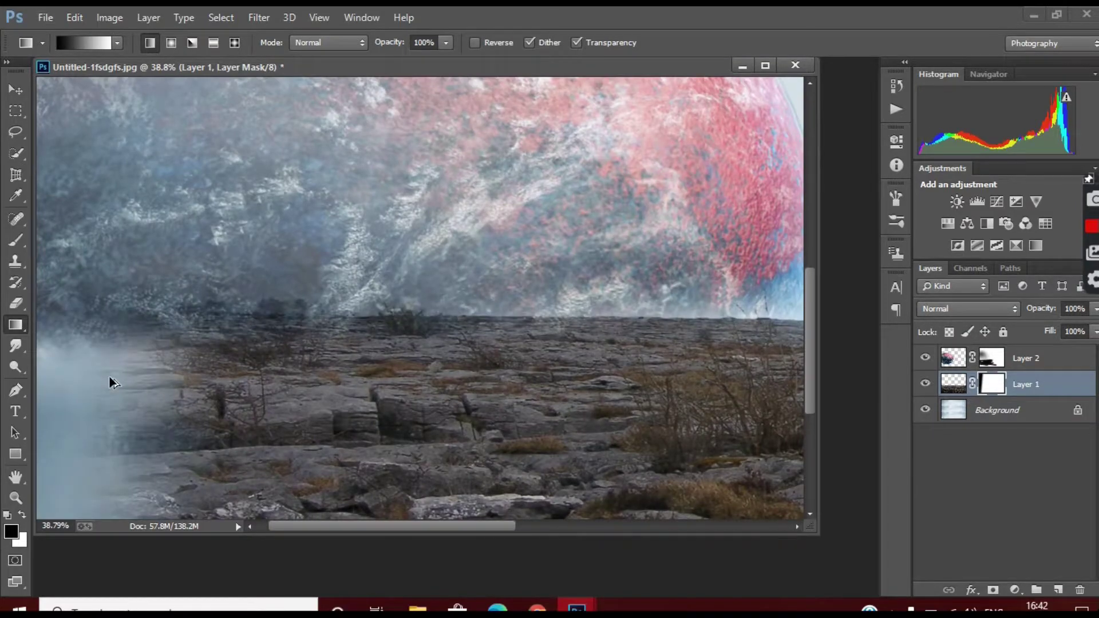
key("ctrl+z")
key("e")
scroll(382, 362, "down", 2)
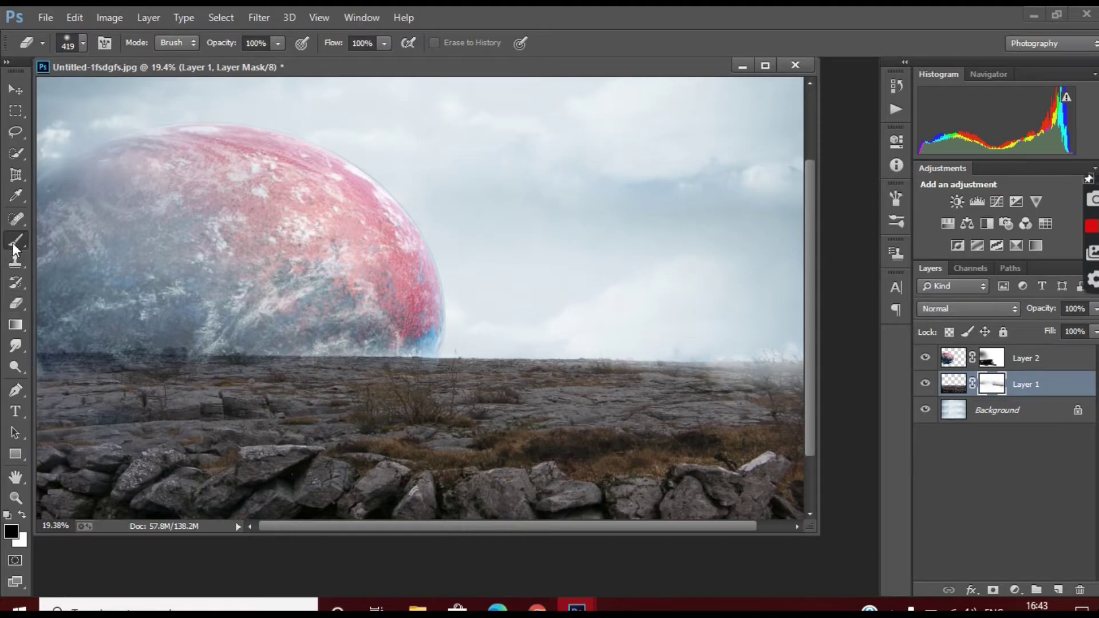
Brush more soft haze across the horizon, brightening the left and extending it right
left_click(12, 243)
left_click(83, 43)
key("Return")
left_click_drag(374, 368, 323, 337)
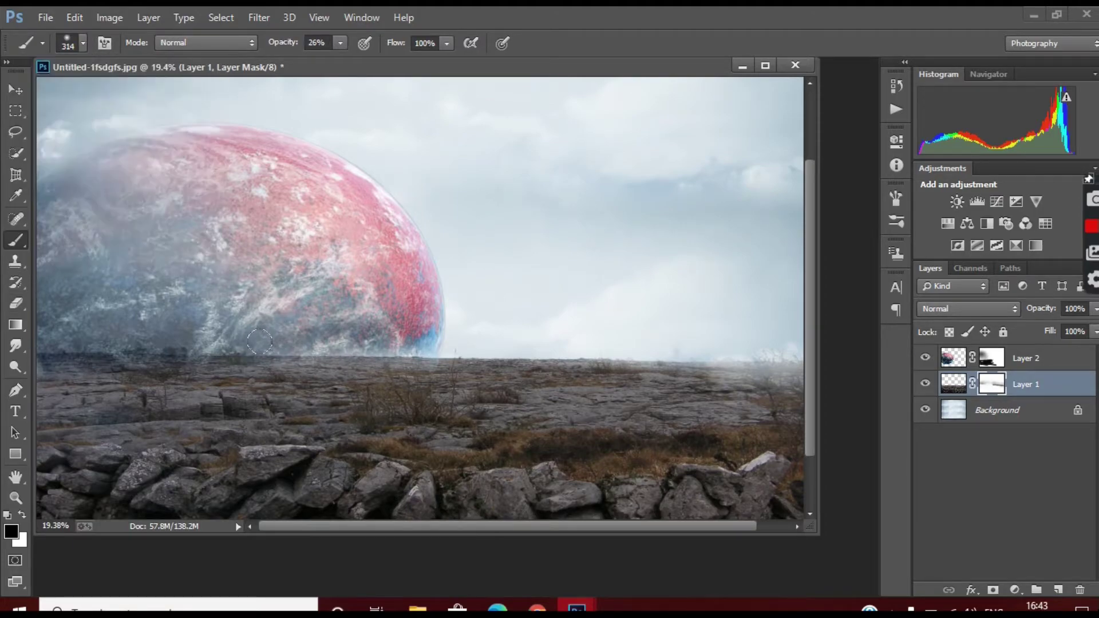
left_click_drag(257, 341, 394, 342)
left_click_drag(266, 342, 557, 349)
scroll(564, 361, "down", 2)
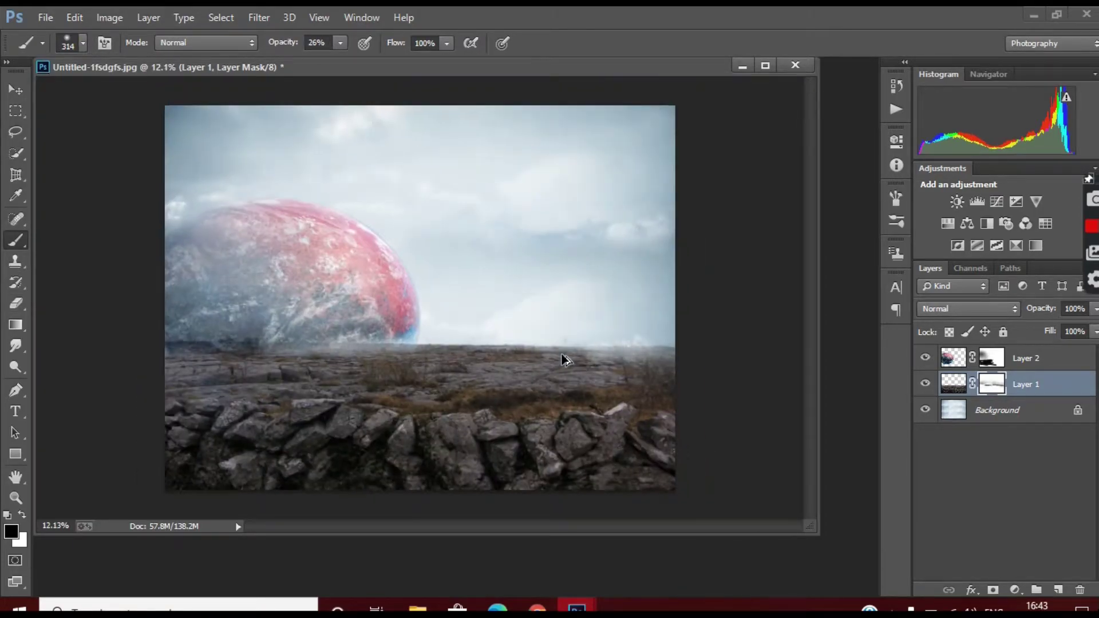
scroll(287, 348, "up", 3)
scroll(211, 339, "up", 3)
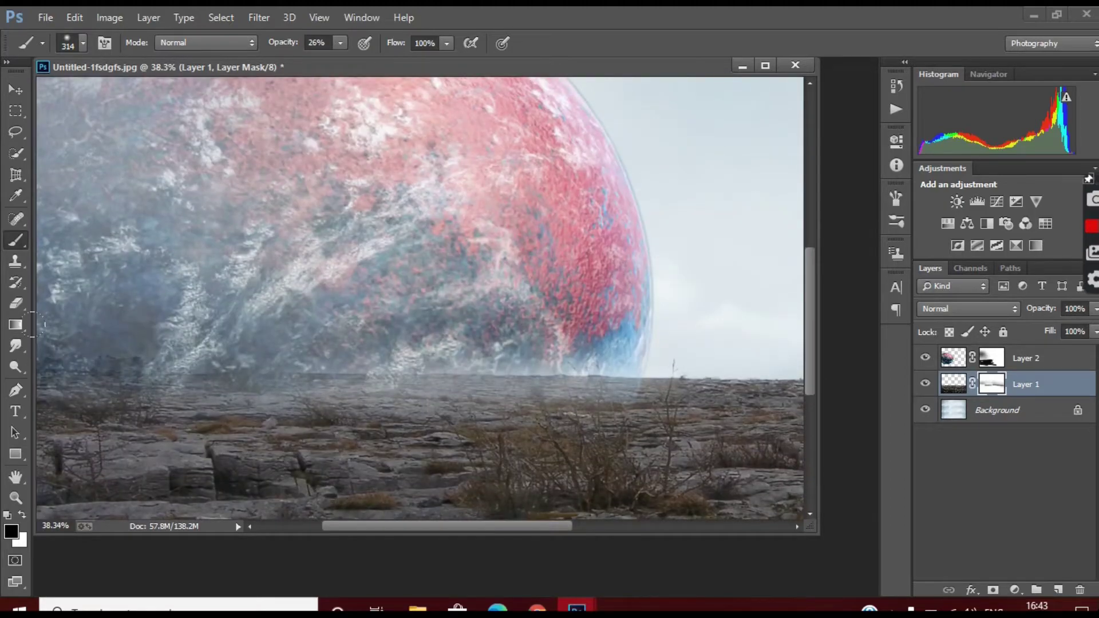
left_click_drag(172, 378, 265, 326)
left_click_drag(438, 327, 602, 324)
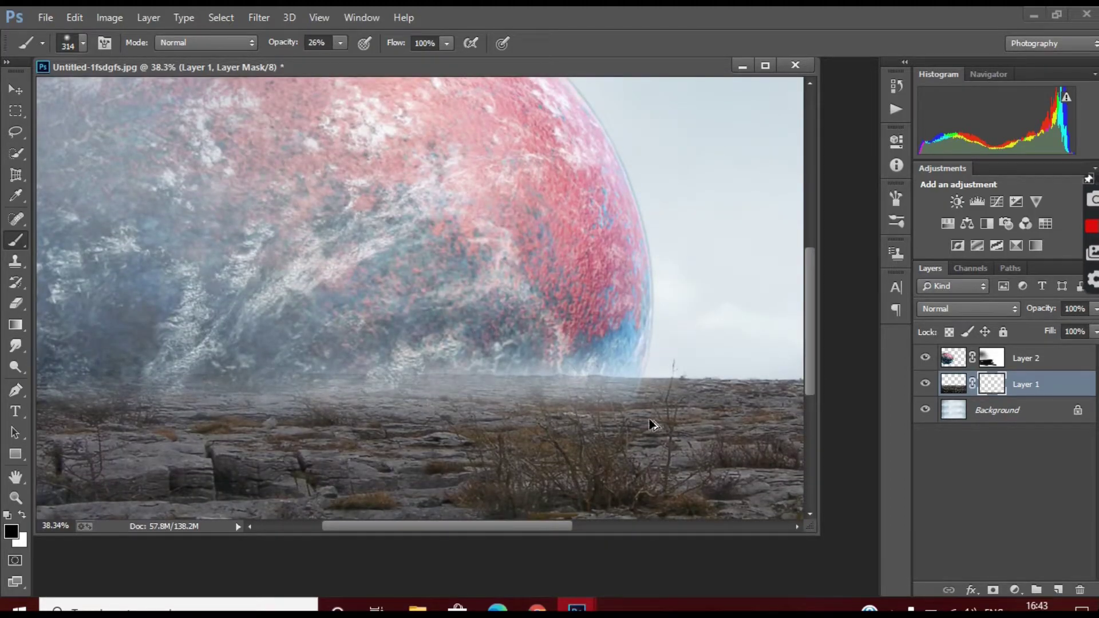
Target the planet layer's mask and pick the Eraser
left_click(995, 359)
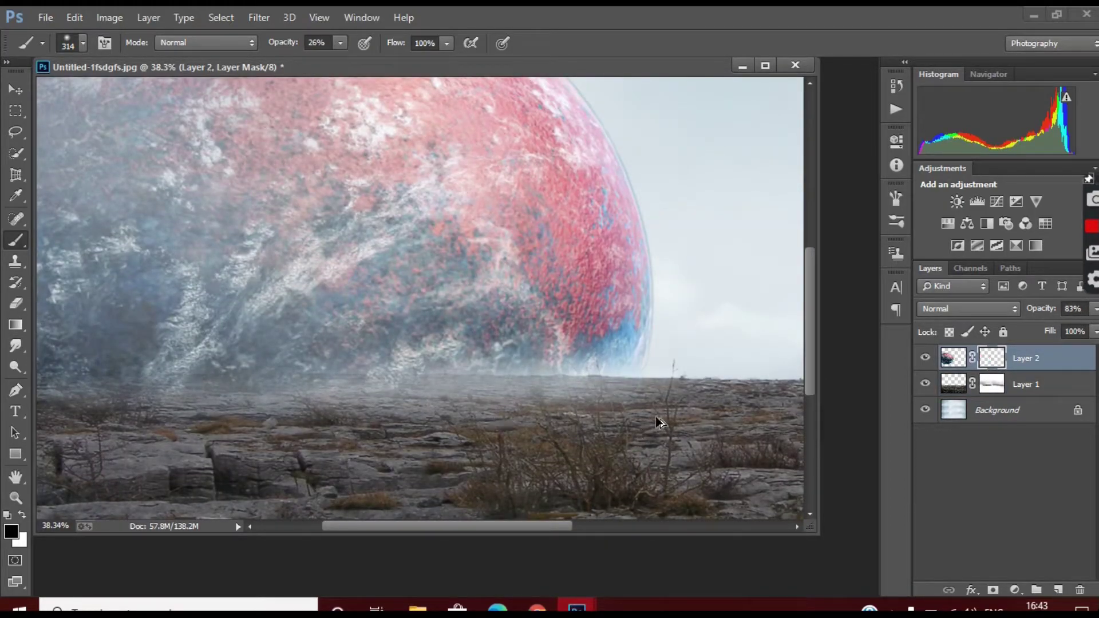
scroll(640, 418, "down", 4)
scroll(395, 355, "up", 3)
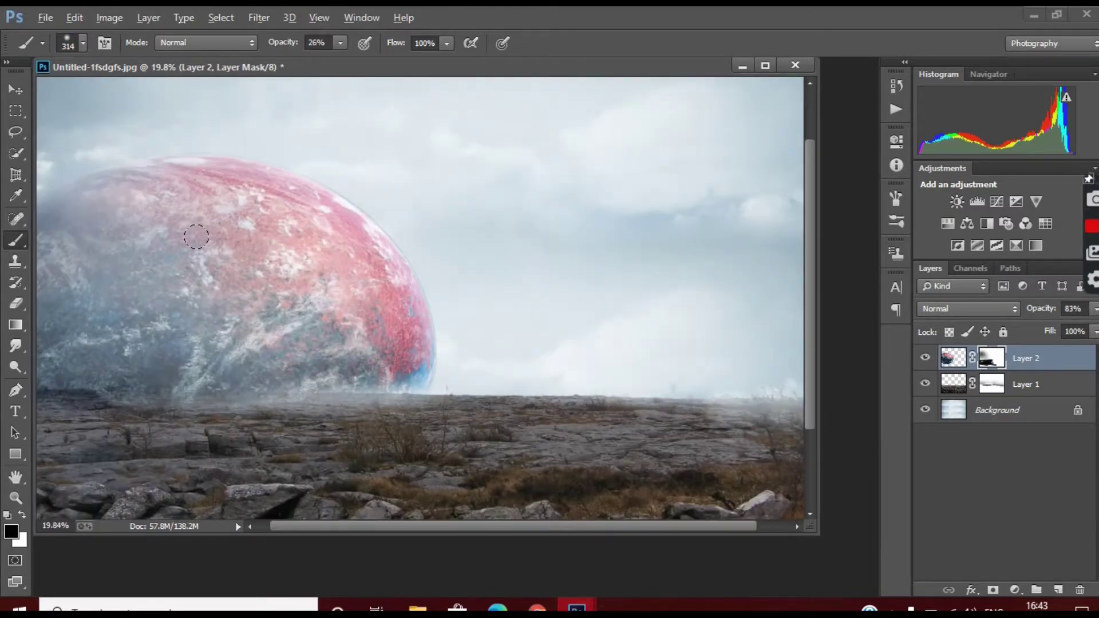
scroll(395, 355, "down", 1)
left_click(16, 304)
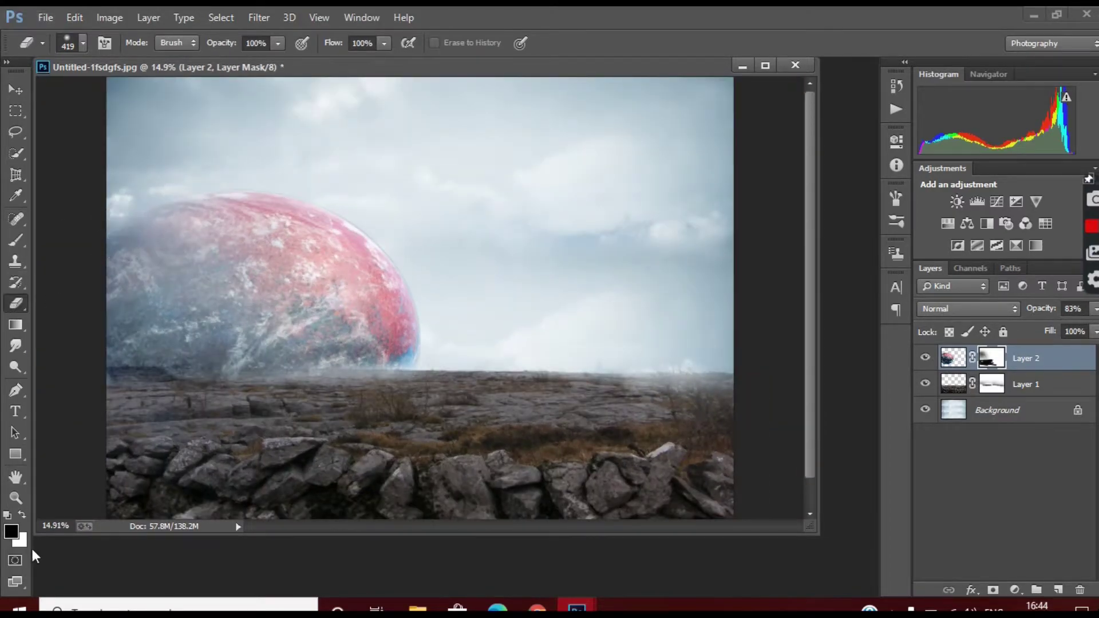
scroll(103, 224, "up", 2)
key("alt+bracketleft")
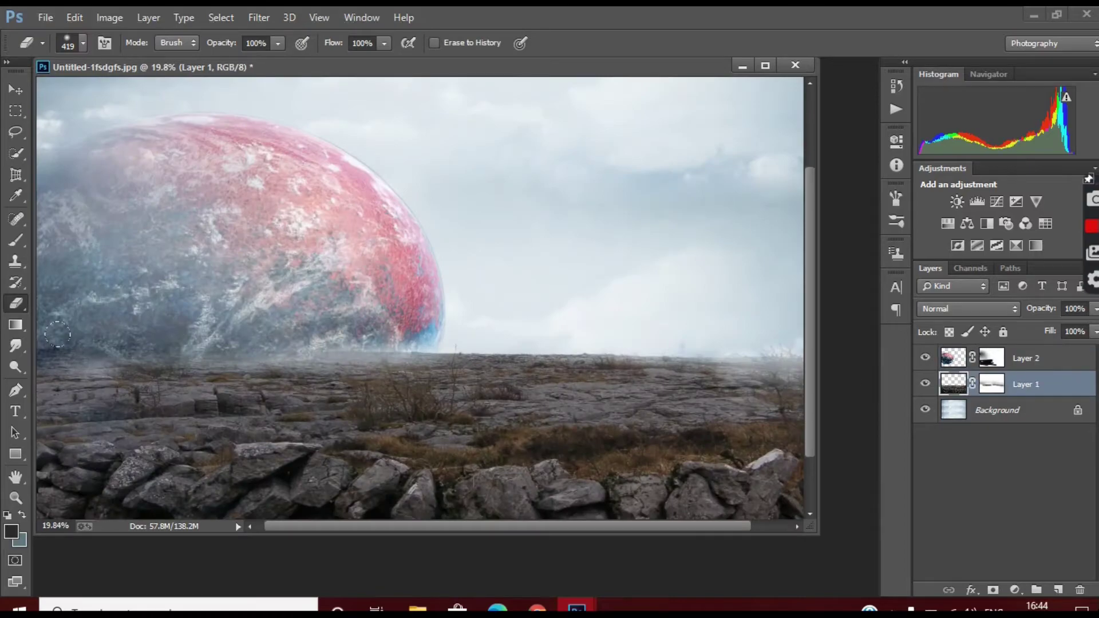
key("alt+bracketright")
Target the ground layer's mask and set the eraser opacity to 43%
left_click(997, 387)
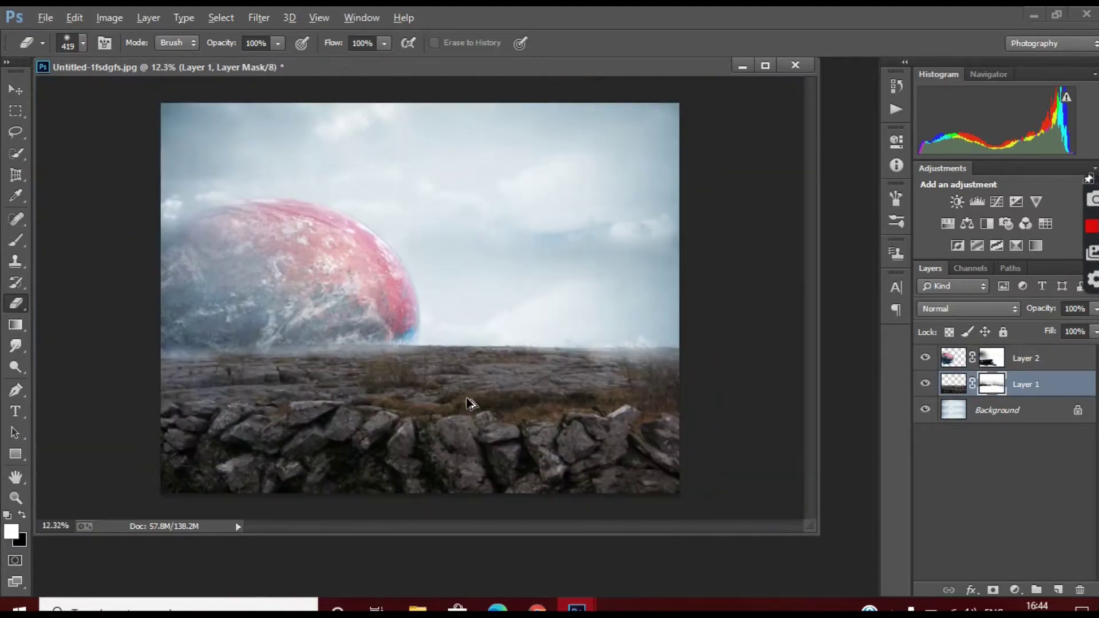
scroll(68, 330, "down", 3)
key("4")
key("3")
scroll(254, 355, "up", 4)
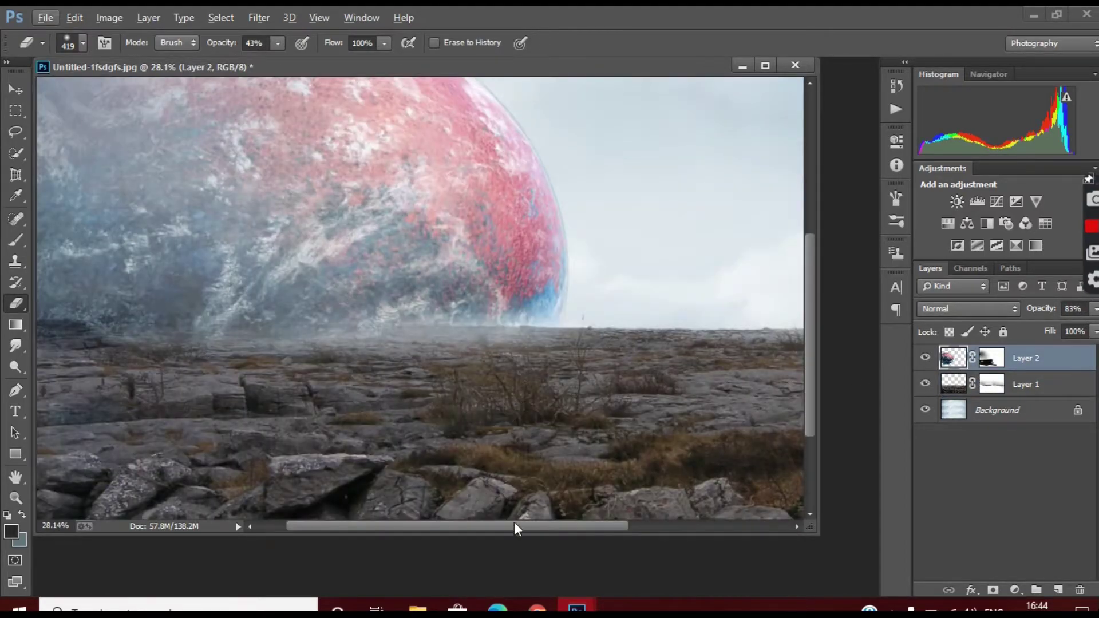
scroll(255, 355, "up", 2)
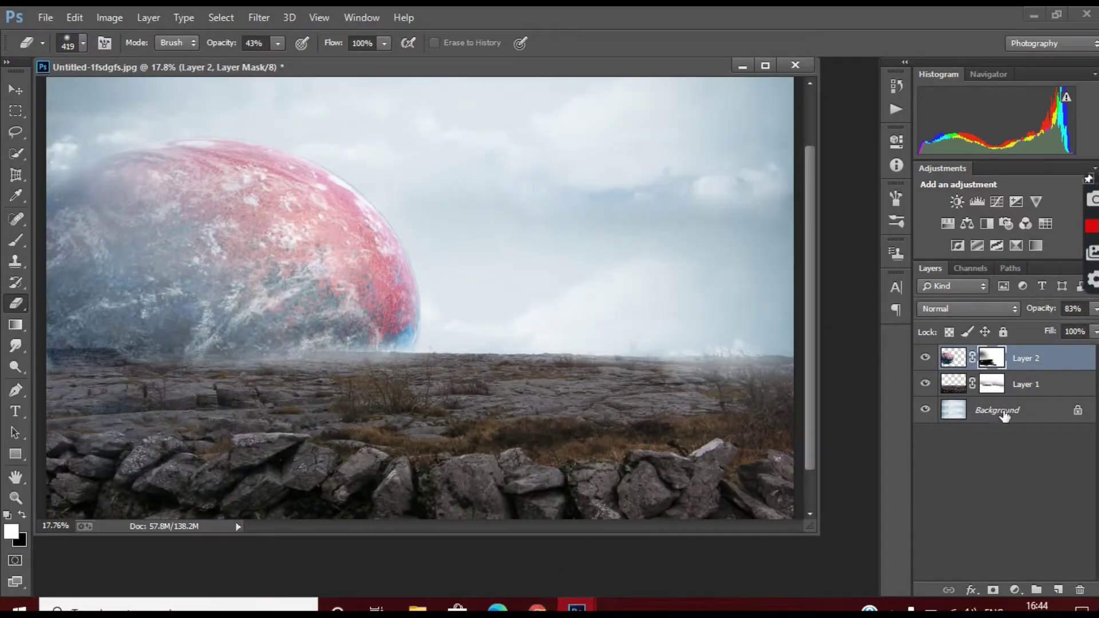
left_click(992, 382)
scroll(75, 329, "down", 2)
scroll(427, 218, "up", 2)
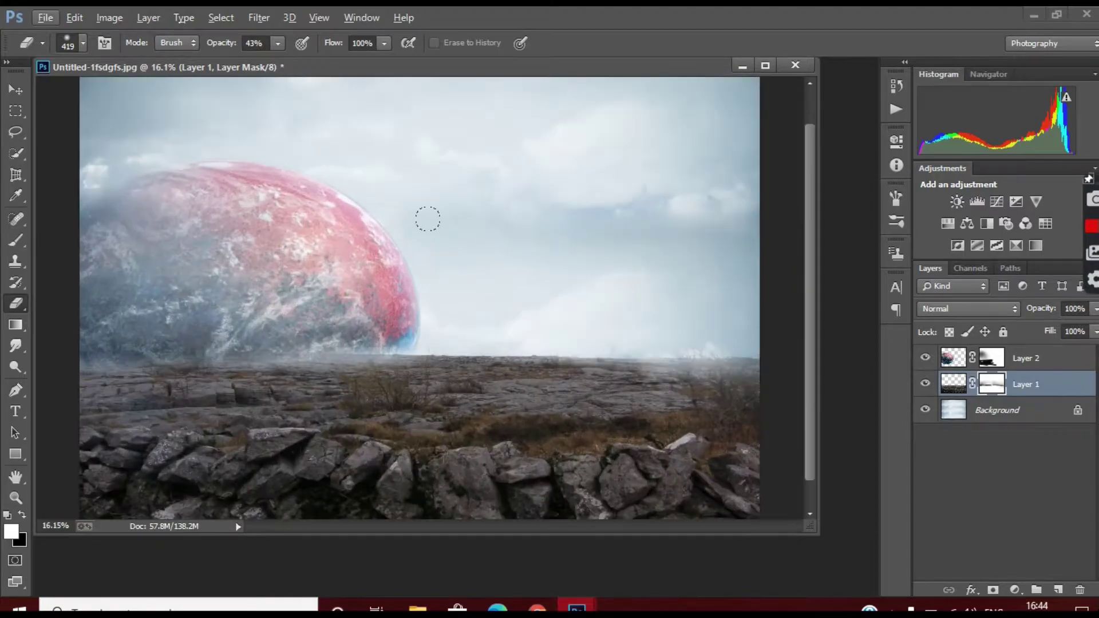
scroll(382, 189, "up", 2)
scroll(382, 189, "up", 1)
On the planet's mask, erase so the planet shows through below the horizon
left_click(954, 359)
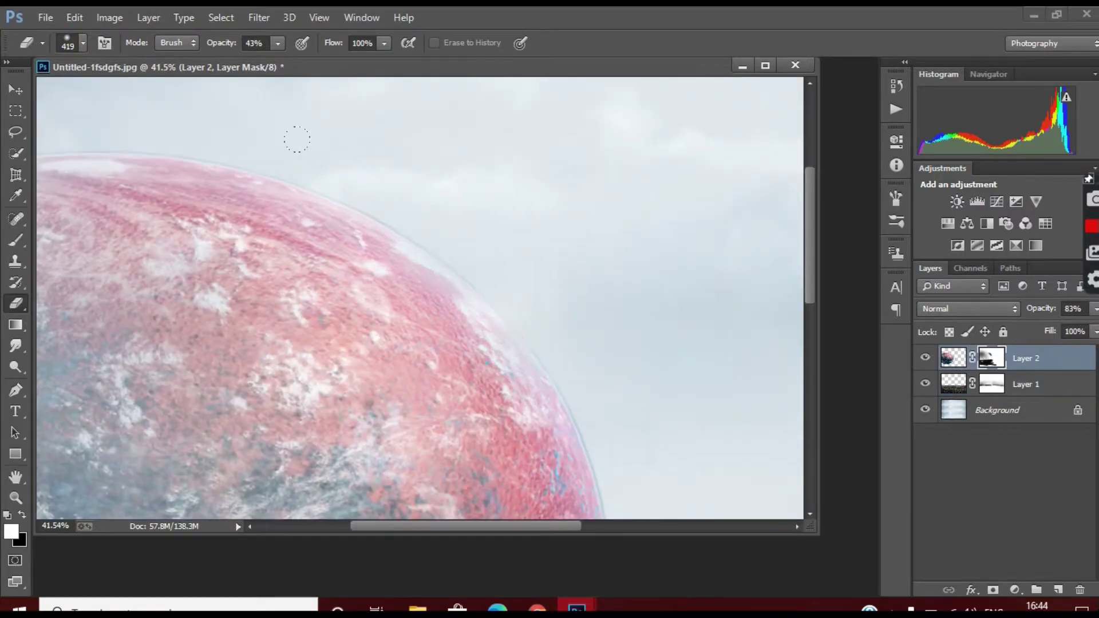
scroll(548, 276, "down", 3)
scroll(417, 240, "down", 1)
scroll(449, 343, "down", 1)
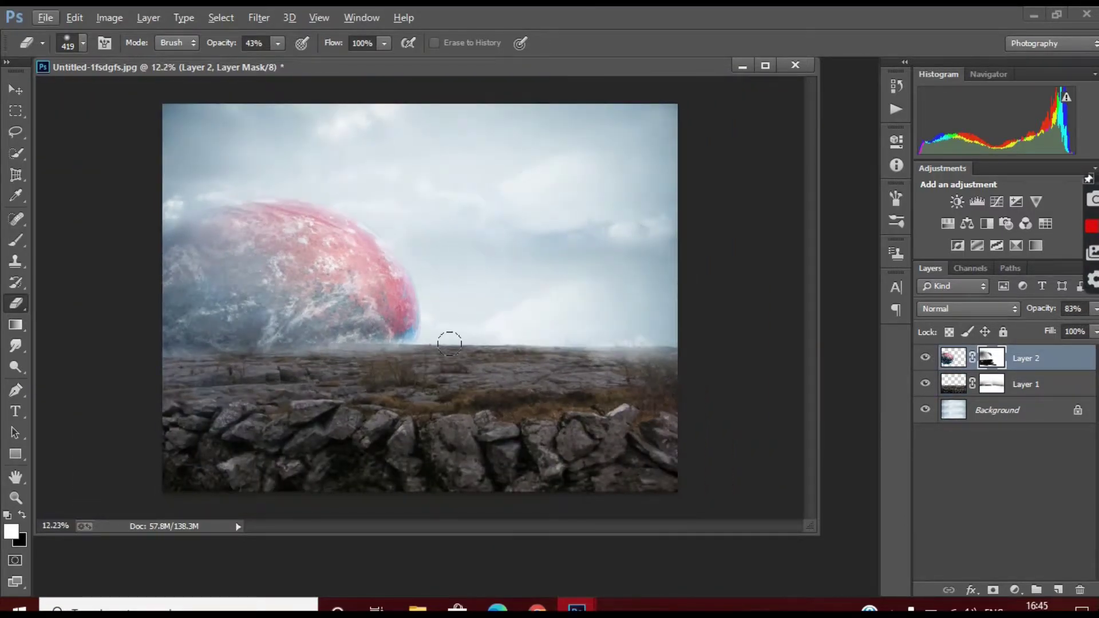
scroll(449, 343, "up", 4)
scroll(203, 375, "up", 3)
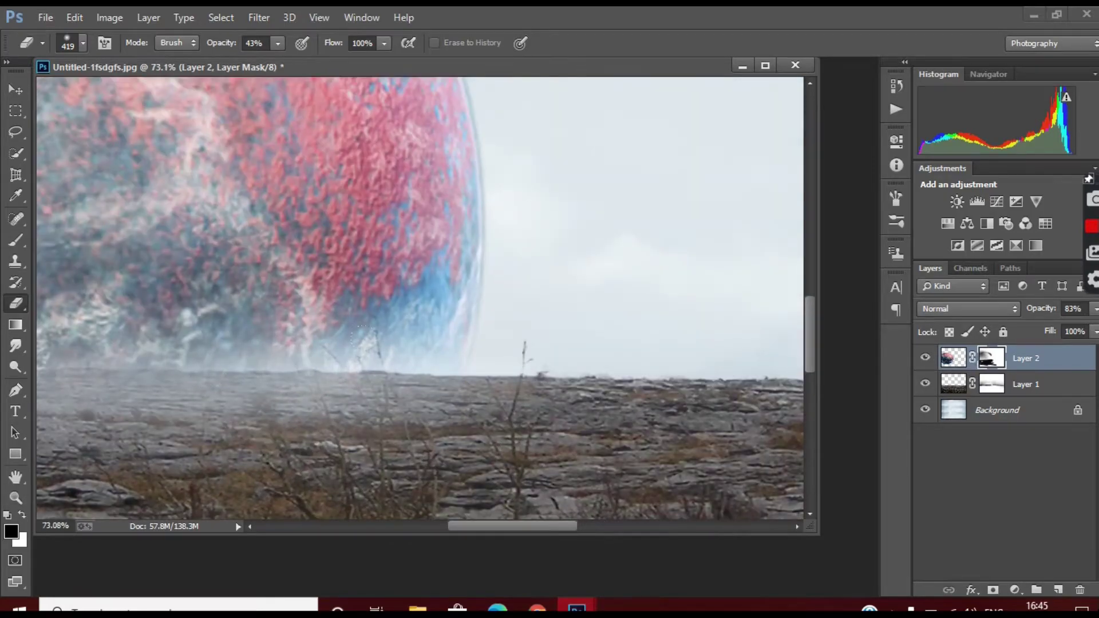
left_click_drag(372, 338, 435, 412)
Return to the soft 142-px brush, then select the Background layer for a new adjustment
left_click(16, 240)
left_click(68, 43)
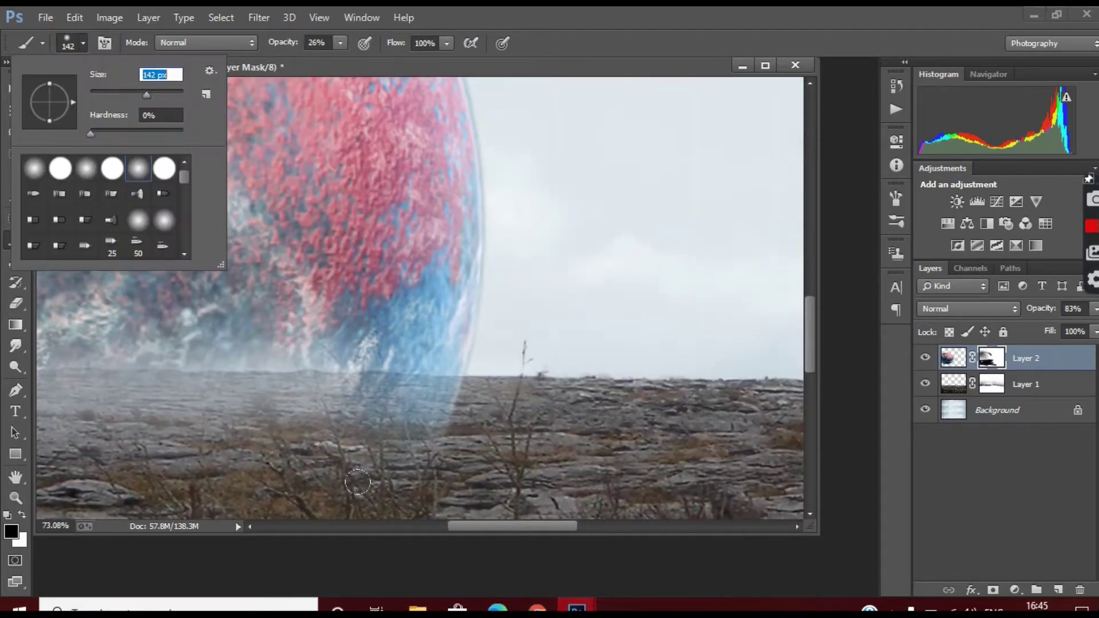
left_click(358, 483)
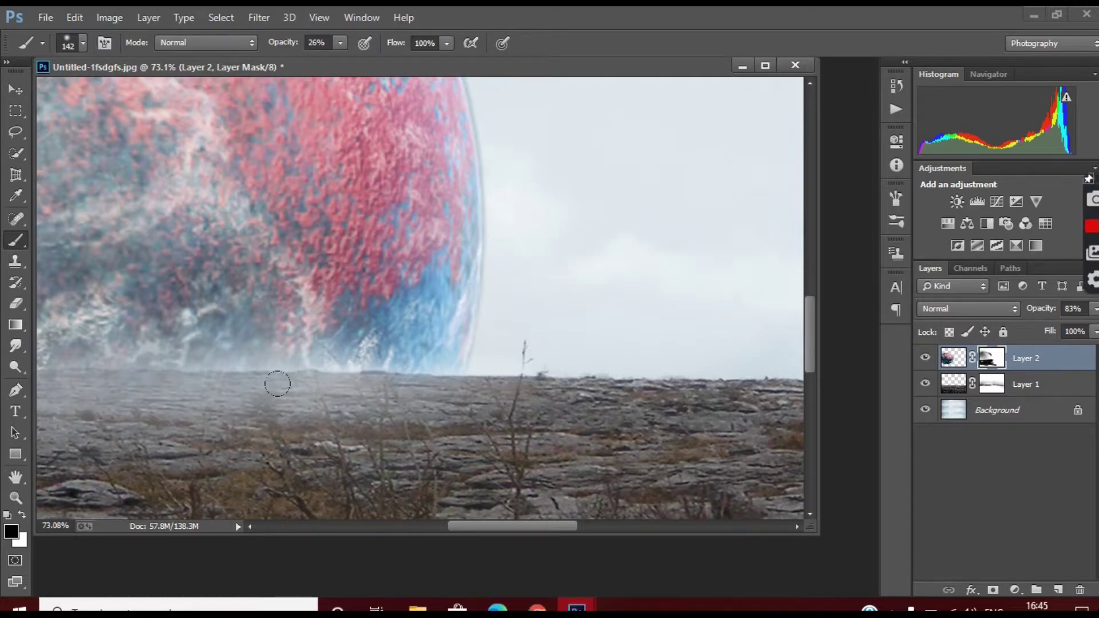
scroll(395, 437, "left", 5)
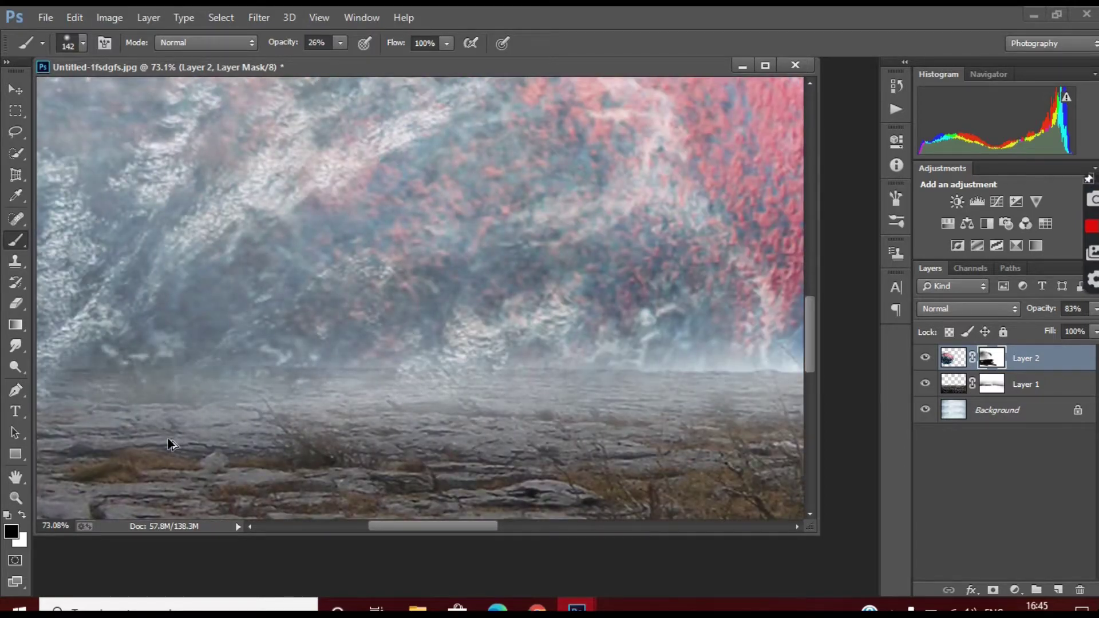
scroll(718, 411, "down", 3)
scroll(719, 411, "down", 5)
scroll(346, 372, "up", 2)
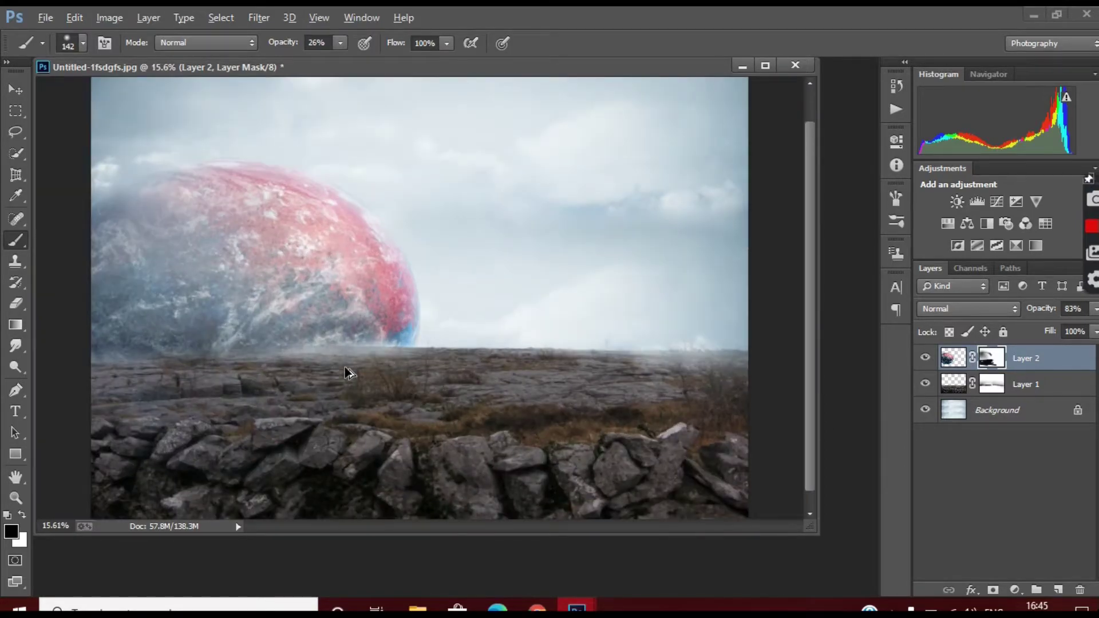
scroll(345, 369, "up", 2)
scroll(385, 338, "up", 1)
scroll(508, 357, "down", 4)
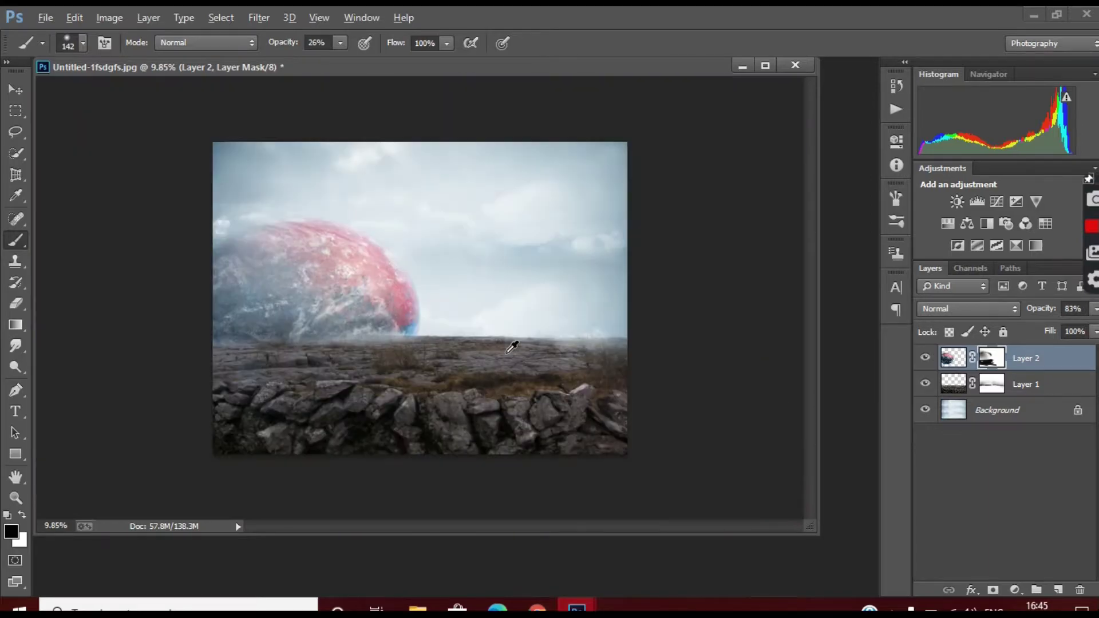
left_click(997, 410)
left_click(1016, 590)
Add a Curves adjustment above the Background and pull the curve down to darken the scene
left_click(967, 329)
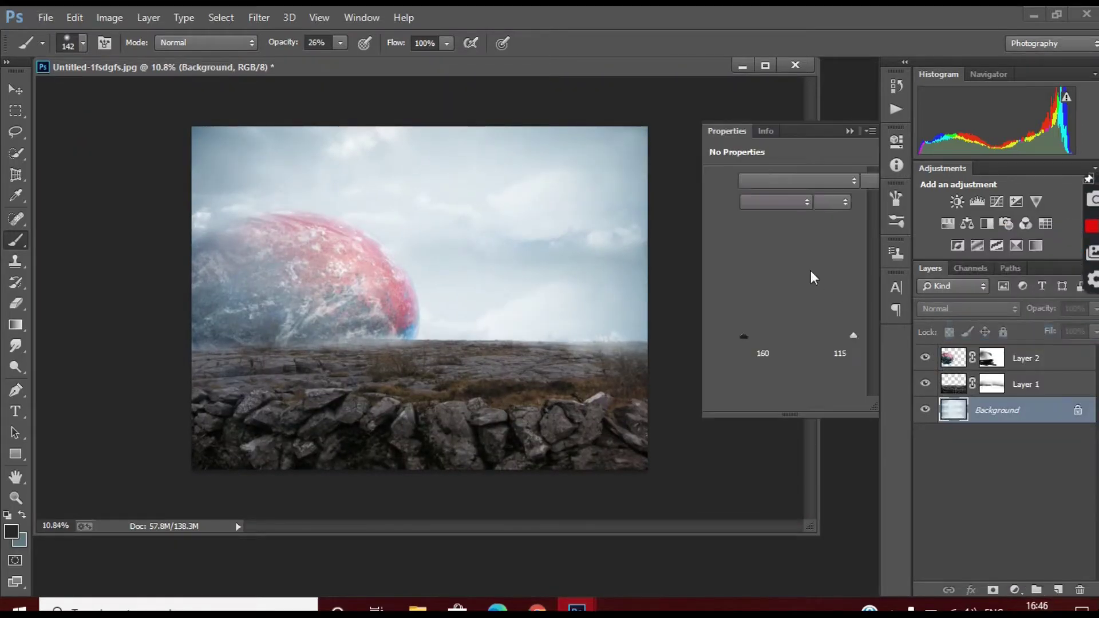
mouse_move(811, 262)
left_mouse_down()
mouse_move(825, 293)
mouse_move(845, 243)
left_mouse_up()
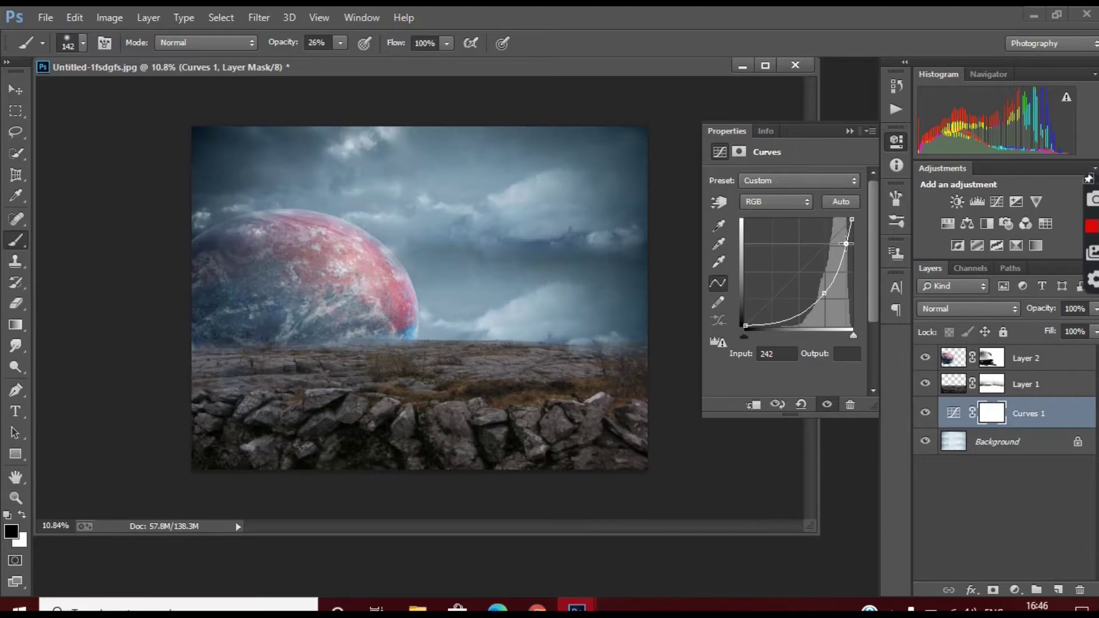
left_click_drag(764, 318, 755, 297)
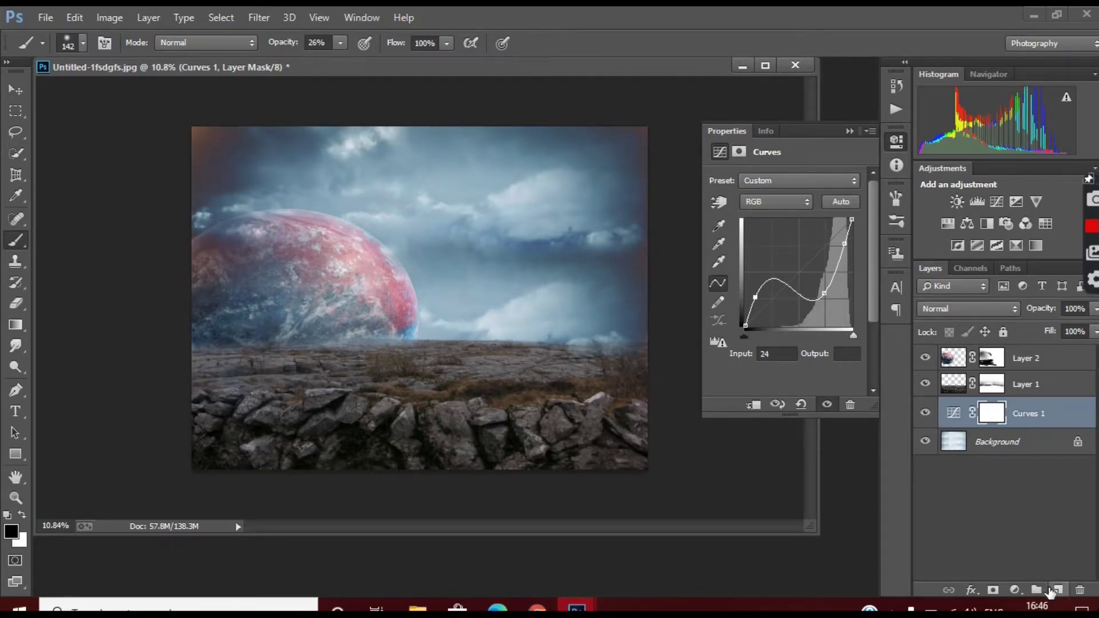
Add a Levels adjustment with output 18–195, then set the planet layer to 84% opacity
left_click(1015, 589)
left_click(993, 315)
left_click_drag(733, 346, 741, 348)
mouse_move(857, 347)
left_mouse_down()
mouse_move(816, 346)
mouse_move(829, 366)
left_mouse_up()
left_click_drag(733, 298, 739, 311)
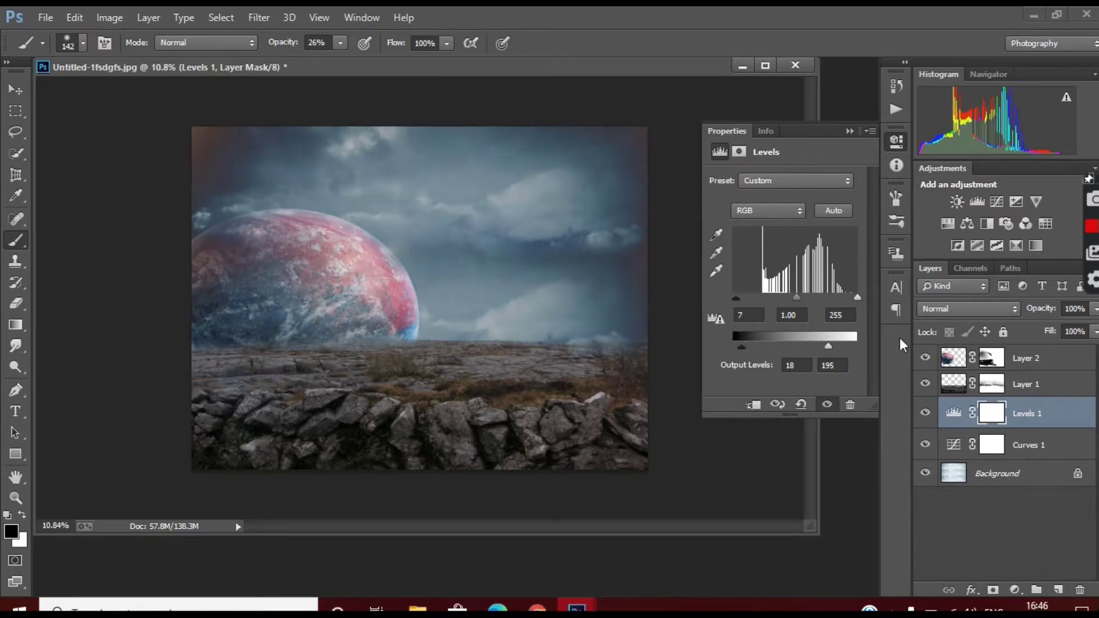
left_click(1025, 358)
left_click_drag(1095, 308, 1091, 332)
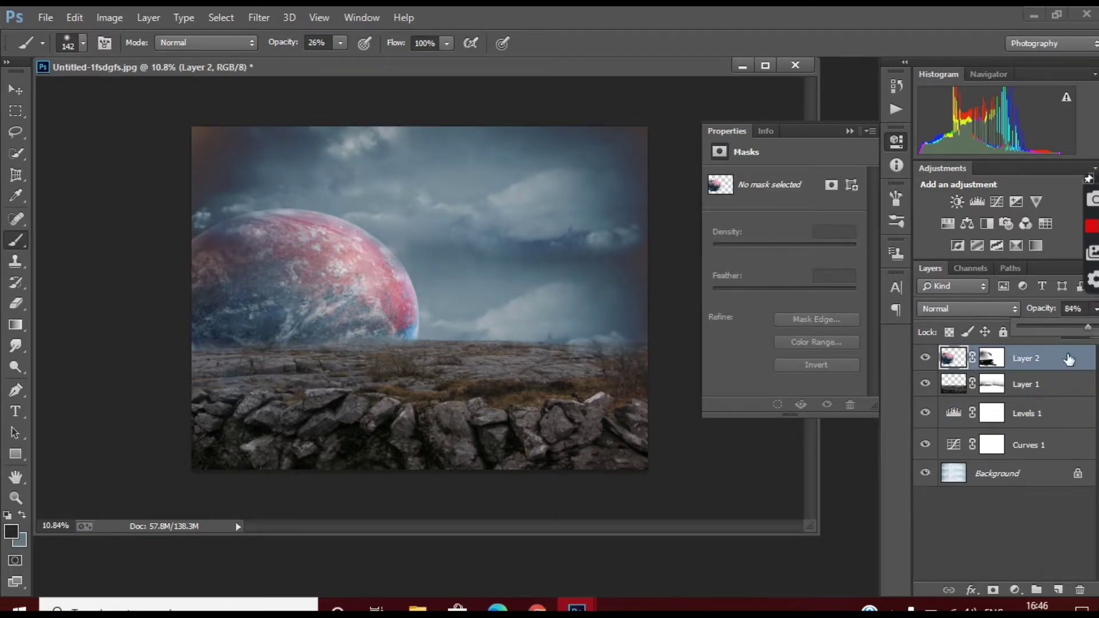
Target the ground layer's mask with the Eraser
scroll(350, 372, "up", 3)
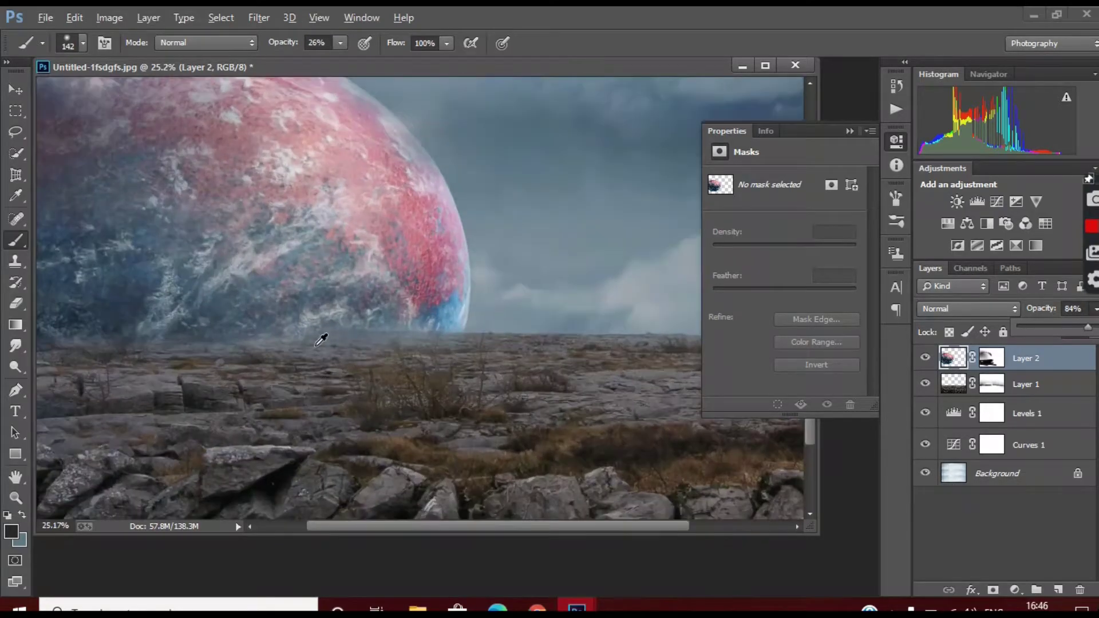
scroll(321, 339, "up", 1)
left_click(993, 385)
key("e")
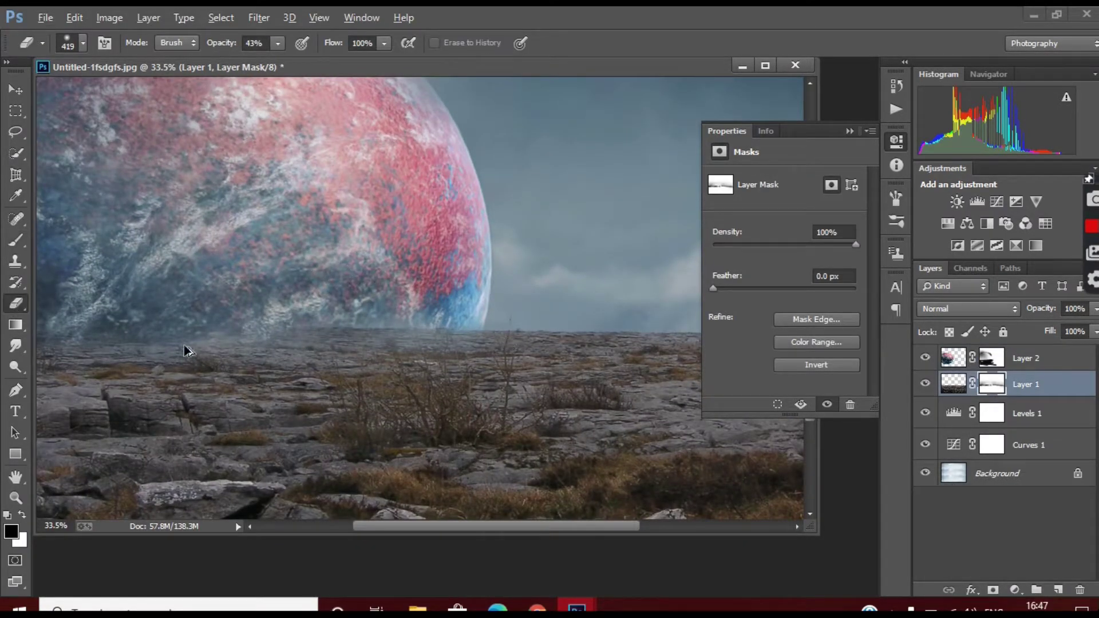
scroll(246, 338, "down", 3)
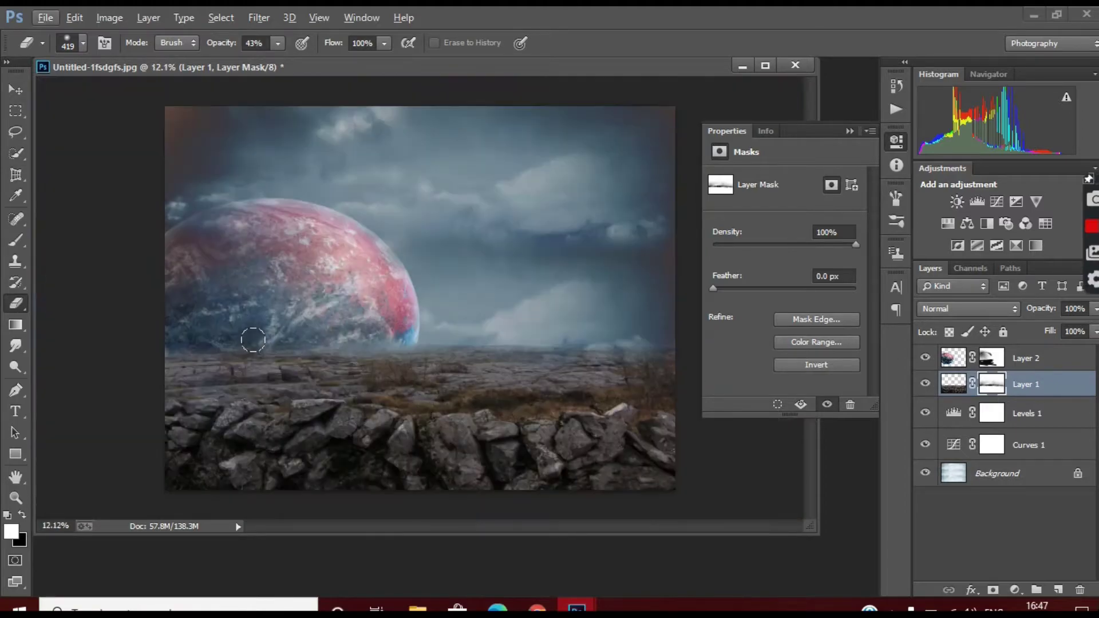
scroll(332, 344, "up", 3)
scroll(331, 344, "down", 3)
scroll(500, 429, "up", 1)
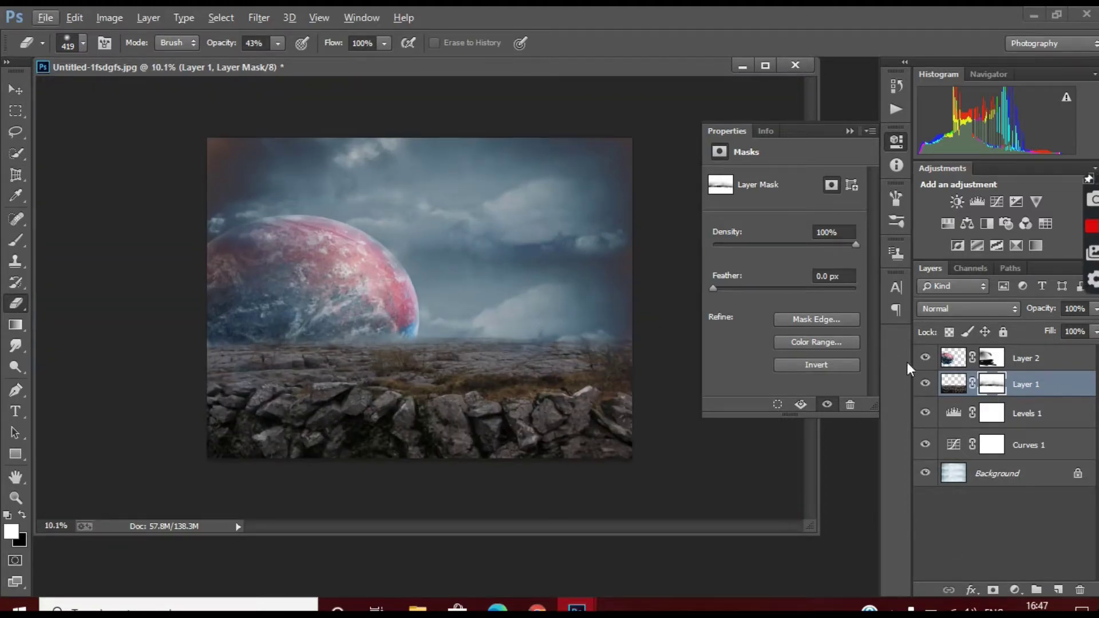
Select the planet layer and add a new empty Layer 3 on top
left_click(993, 358)
scroll(195, 192, "up", 3)
left_click(1058, 590)
scroll(101, 238, "down", 3)
Sample a pale blue-grey from the sky and brush haze over the planet's left edge
key("i")
left_click(258, 177)
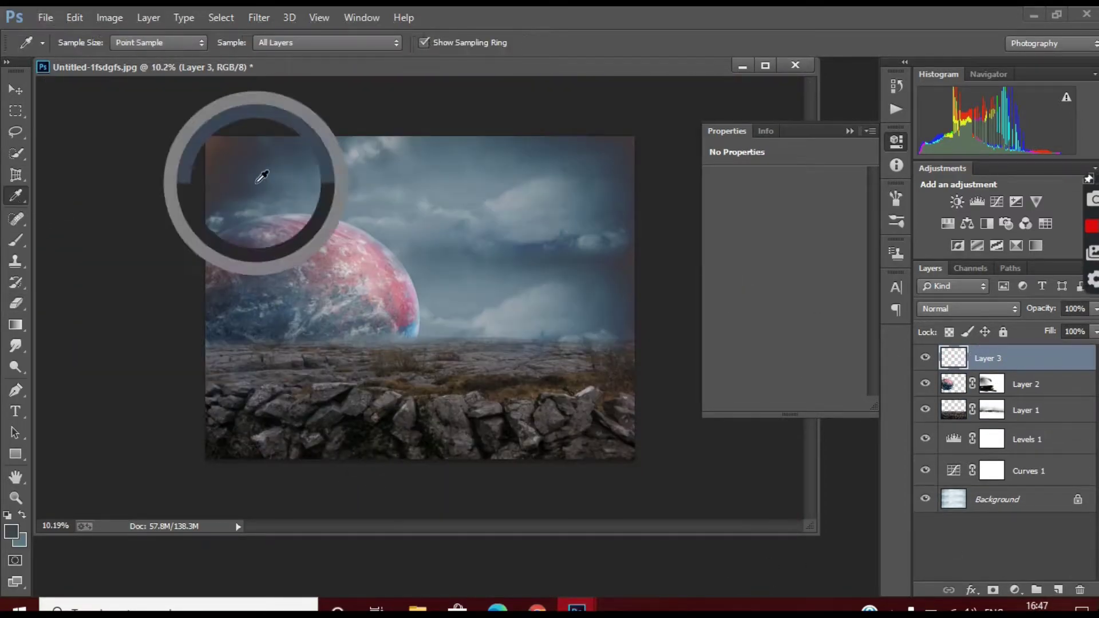
key("b")
left_click(83, 43)
key("Return")
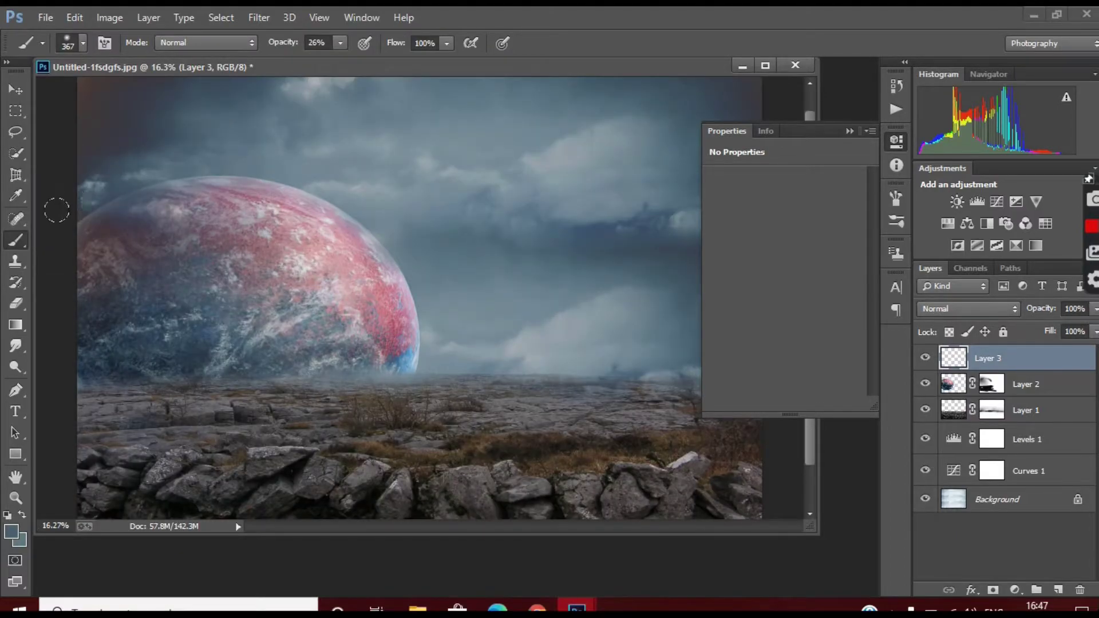
left_click_drag(122, 201, 85, 367)
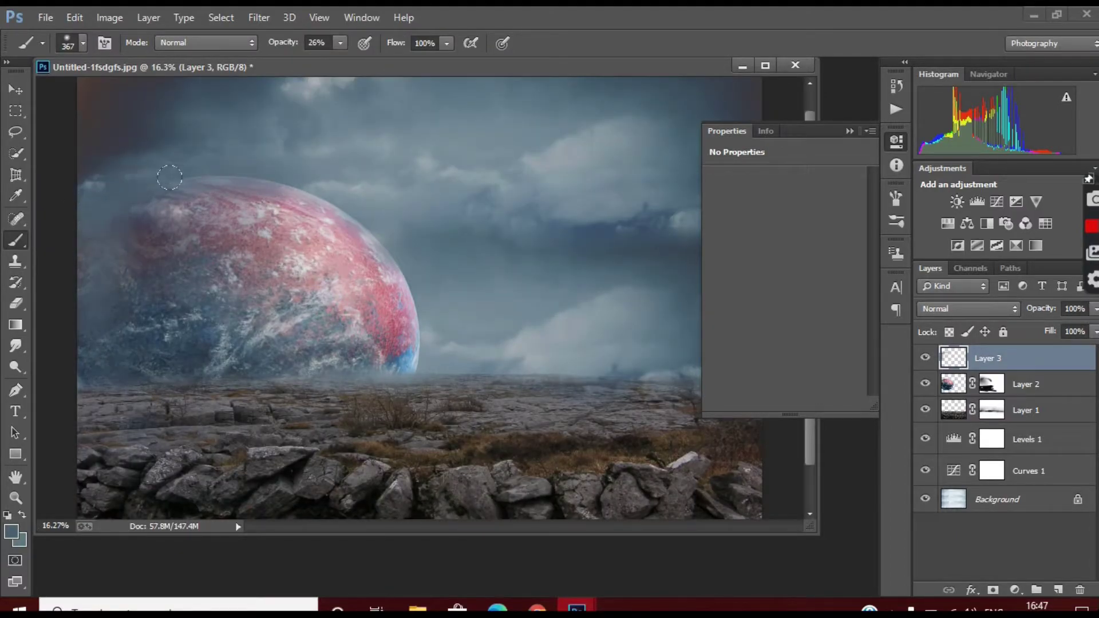
mouse_move(140, 224)
left_mouse_down()
mouse_move(366, 217)
mouse_move(441, 327)
left_mouse_up()
Lower the haze layer's opacity to 75%
scroll(444, 292, "down", 3)
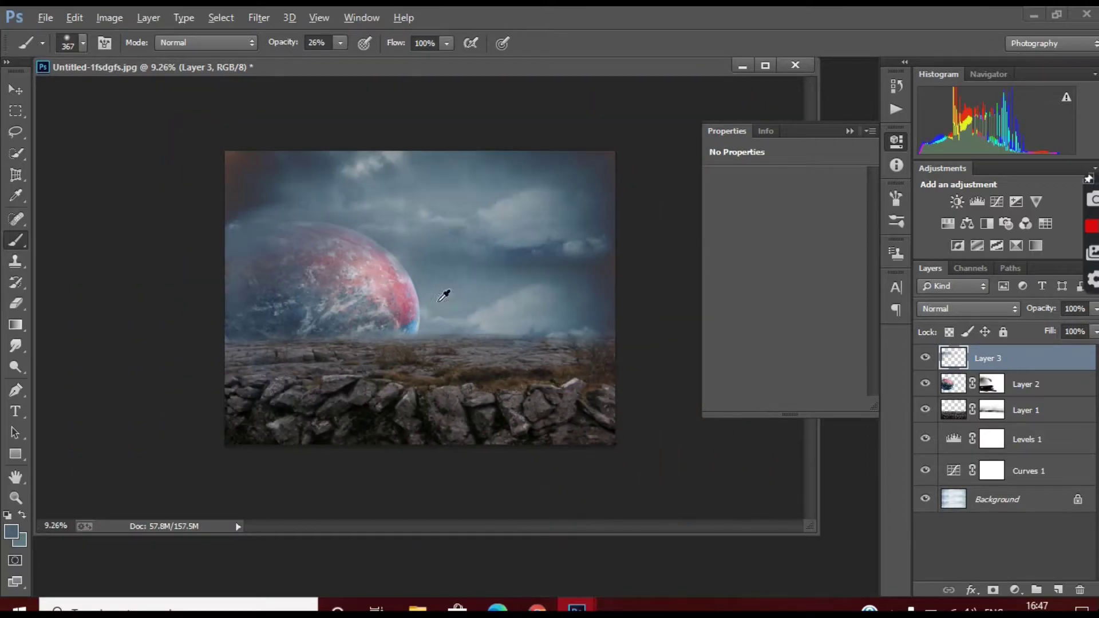
left_click(1095, 309)
mouse_move(1091, 334)
left_mouse_down()
mouse_move(1015, 333)
mouse_move(1077, 335)
left_mouse_up()
scroll(368, 204, "up", 3)
scroll(545, 368, "down", 2)
scroll(363, 338, "up", 4)
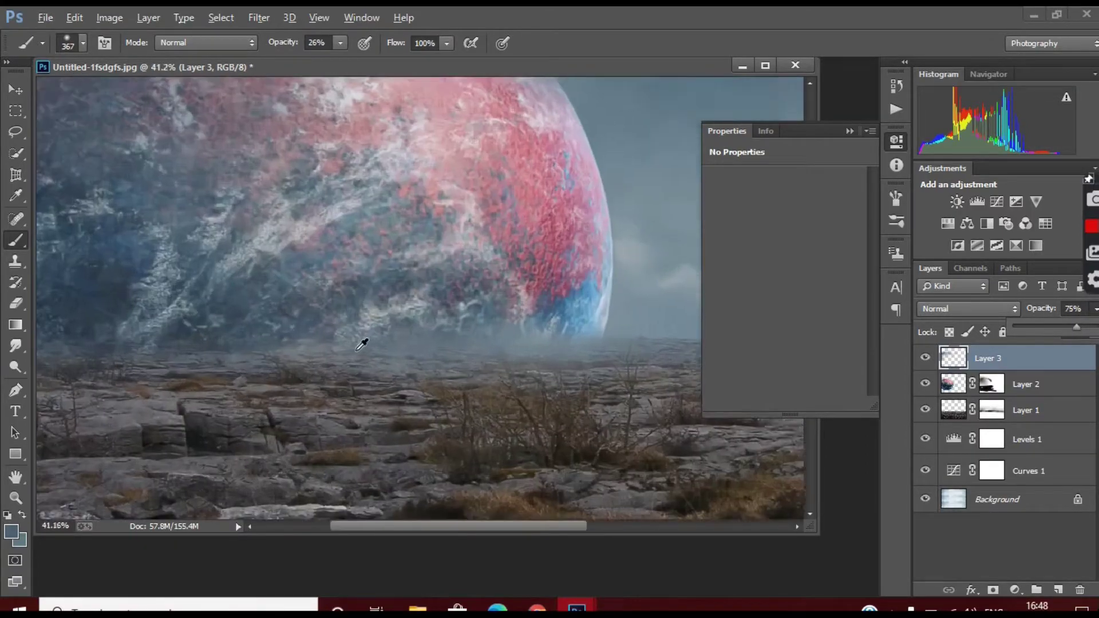
Fade the planet's base into the horizon on its mask, then open the haze layer's menu
left_click(942, 389)
left_click_drag(278, 335, 166, 335)
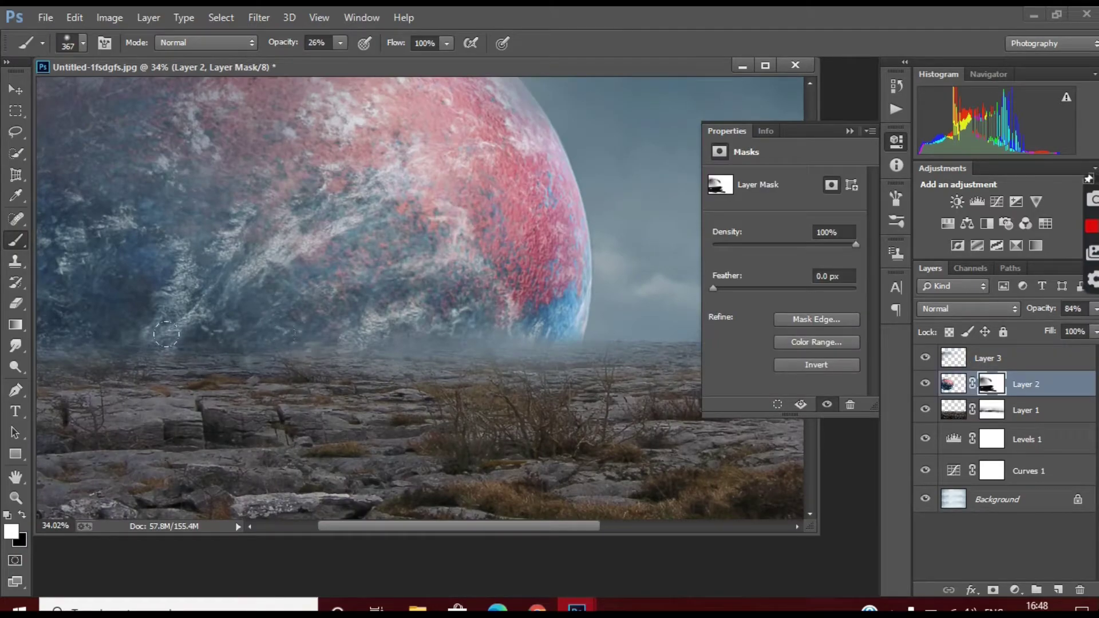
scroll(504, 332, "down", 2)
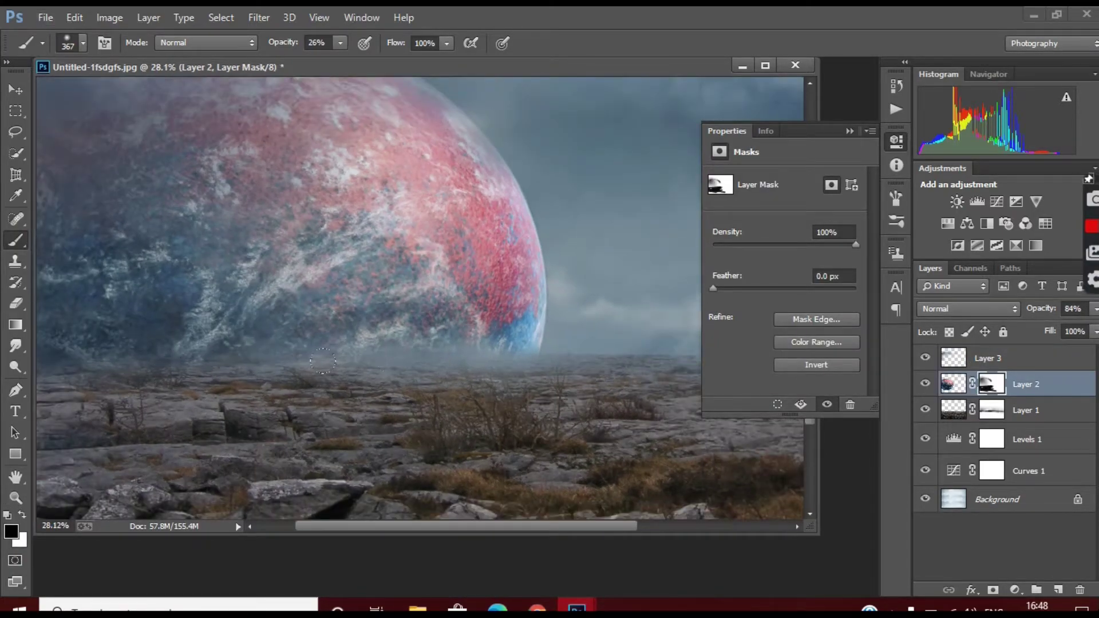
scroll(505, 333, "down", 2)
scroll(504, 333, "up", 2)
right_click(988, 357)
Merge the haze down onto the planet, applying Layer 2's mask first
left_click(709, 471)
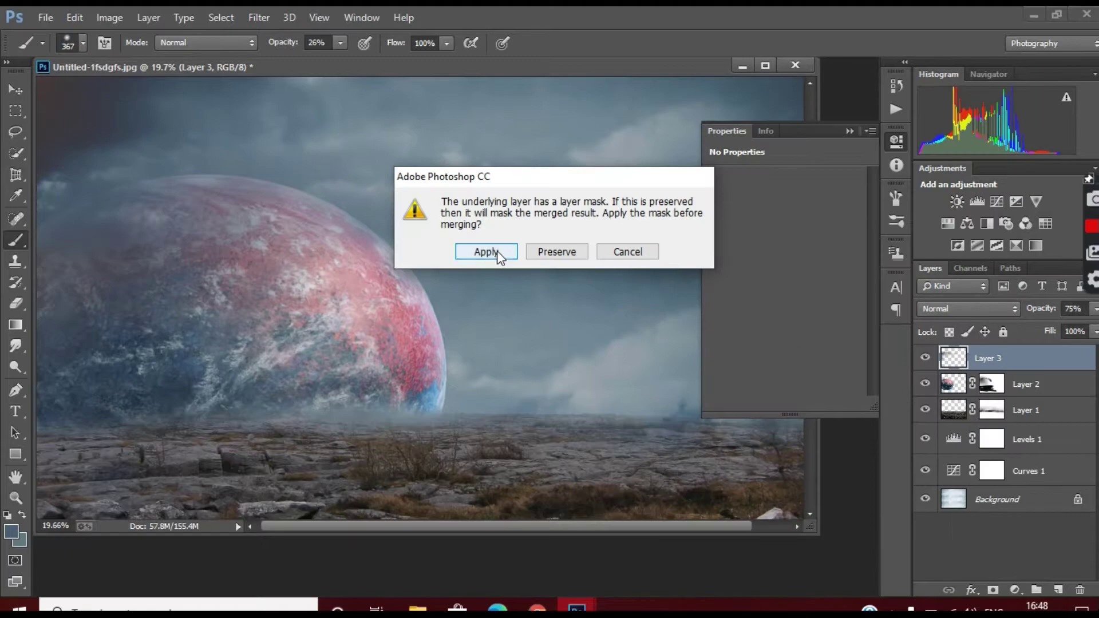
left_click(503, 252)
scroll(631, 467, "up", 3)
scroll(630, 466, "down", 2)
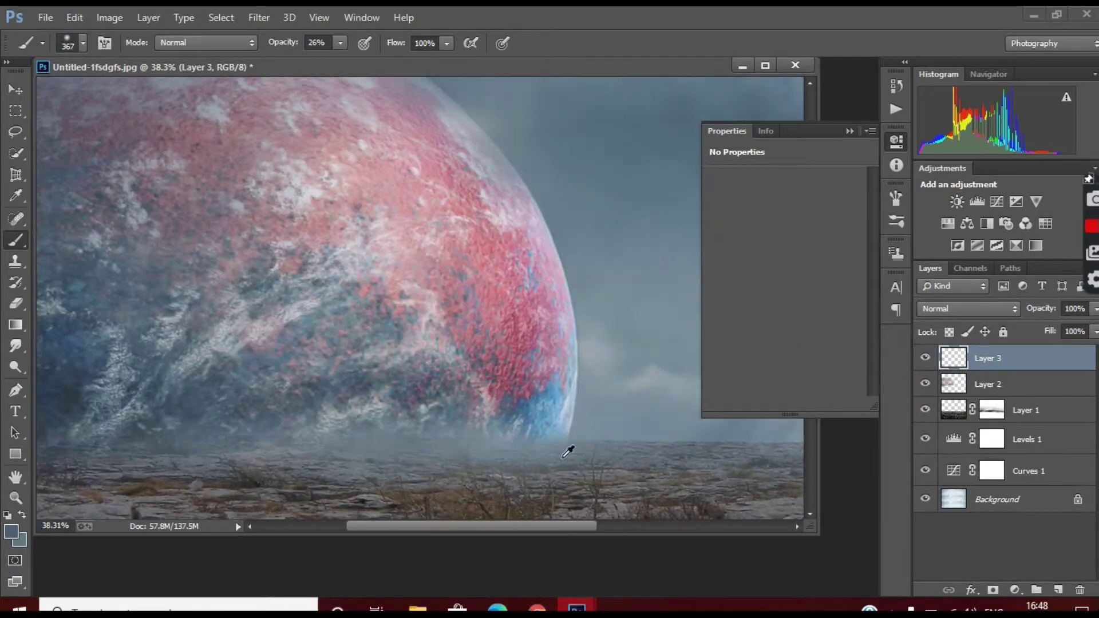
scroll(570, 449, "down", 2)
scroll(532, 442, "down", 2)
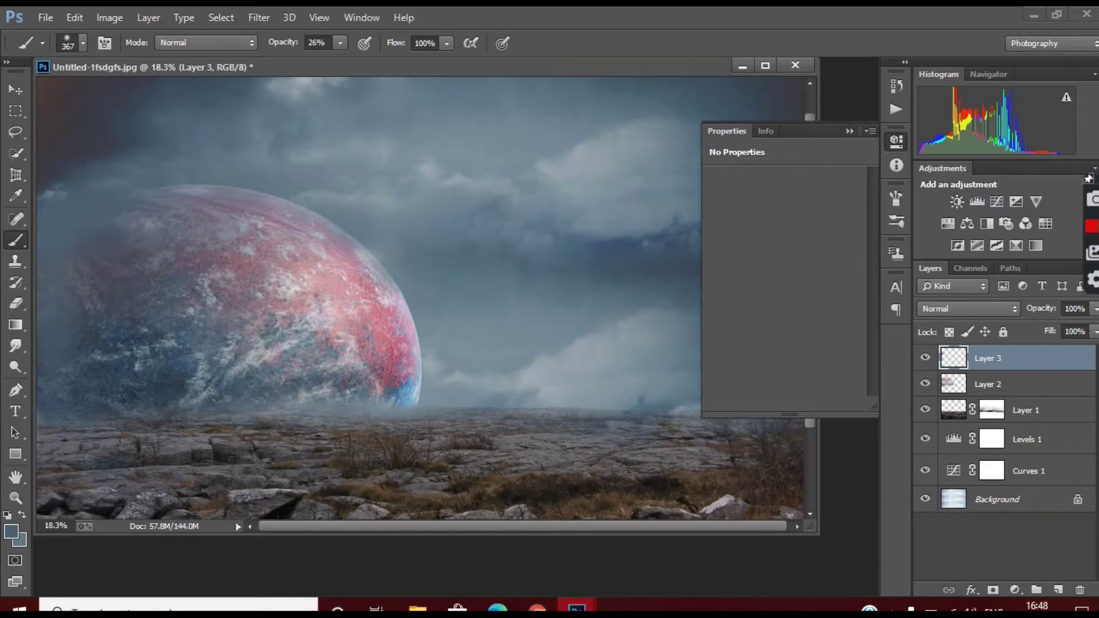
Drop the haze layer's opacity to 74%
left_click_drag(1096, 309, 1085, 330)
scroll(90, 319, "down", 2)
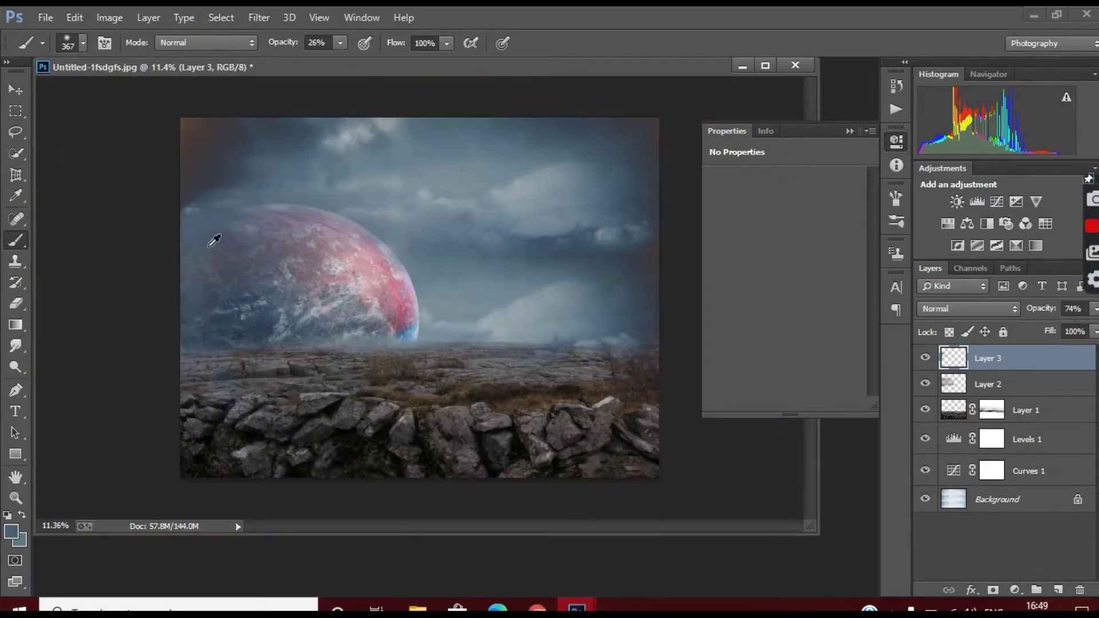
scroll(216, 238, "down", 1)
key("alt+bracketleft")
key("alt+bracketleft")
scroll(343, 331, "up", 5)
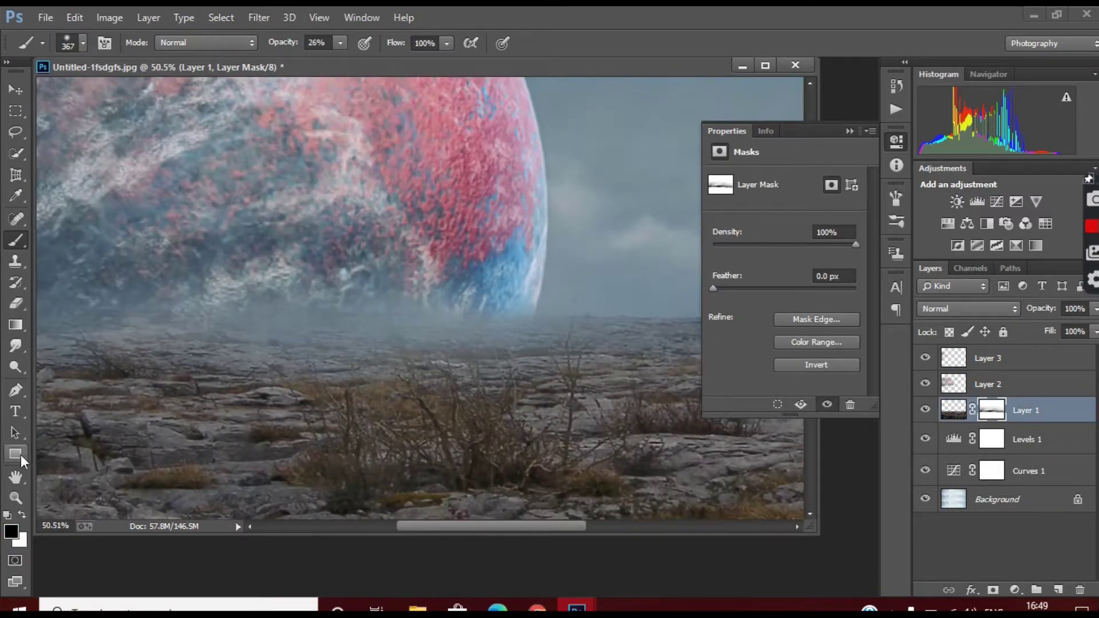
Make white the painting colour and create a new Layer 4 above the rock layer
key("x")
scroll(616, 396, "down", 2)
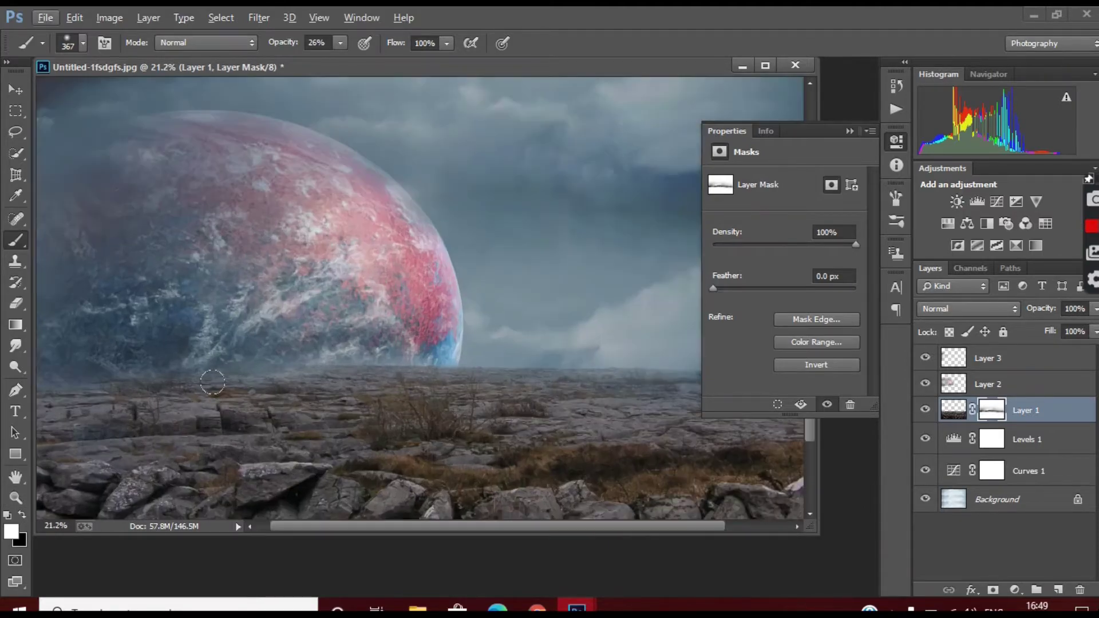
scroll(616, 397, "down", 3)
scroll(616, 397, "up", 3)
key("ctrl+shift+alt+n")
Sample a pale sky colour and paint a fog band along the horizon on Layer 4
left_click(490, 277, "alt")
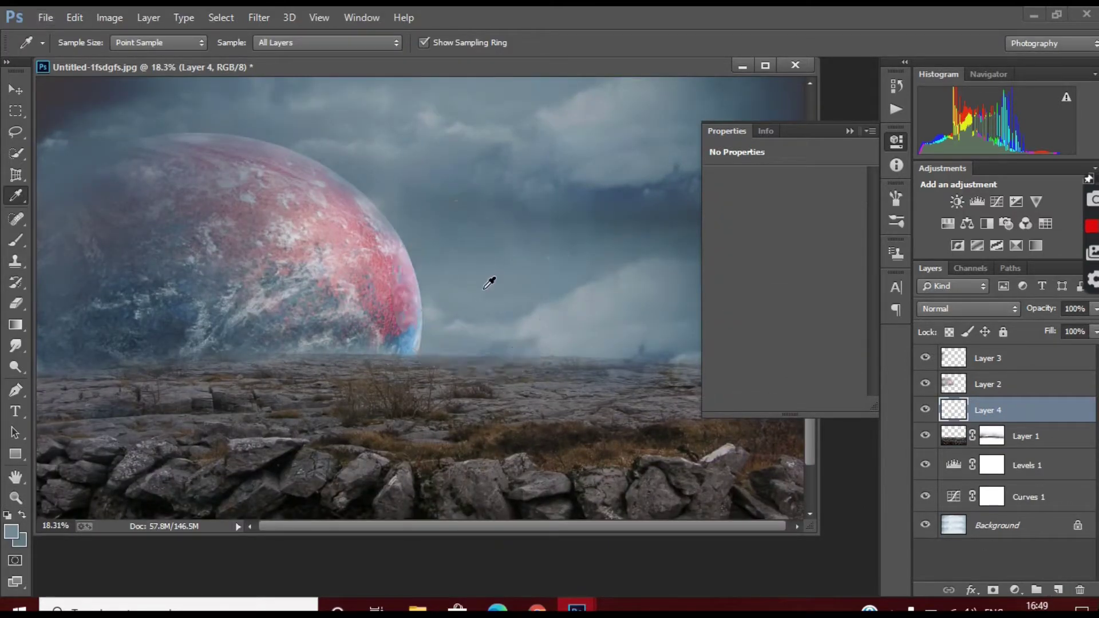
left_click_drag(209, 364, 676, 366)
scroll(531, 359, "down", 1)
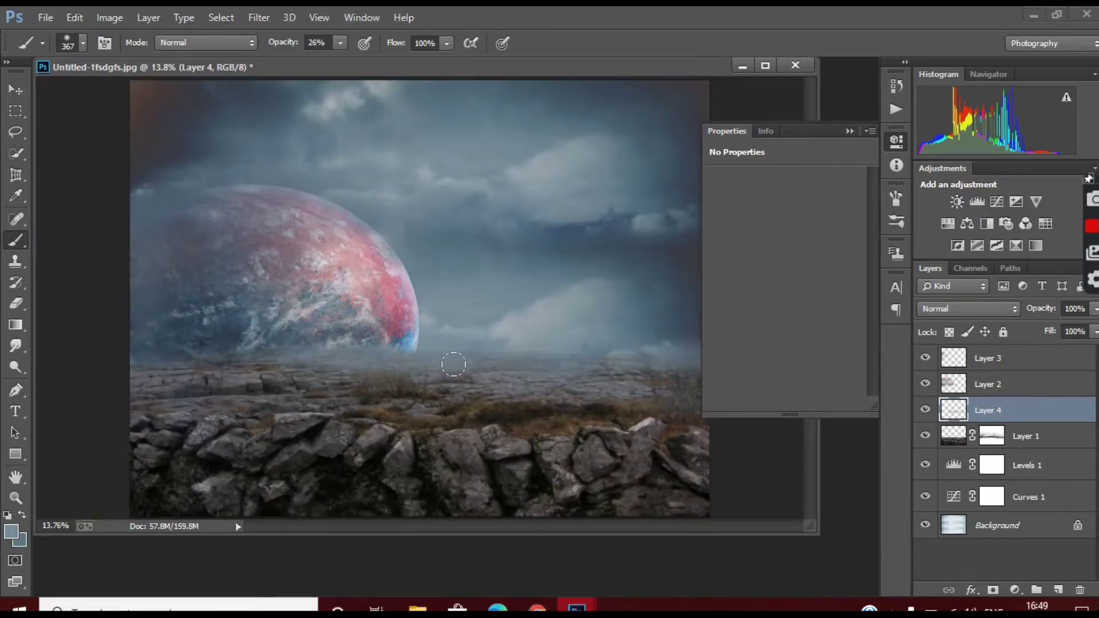
Lower the fog layer's opacity to 58%
left_click(340, 43)
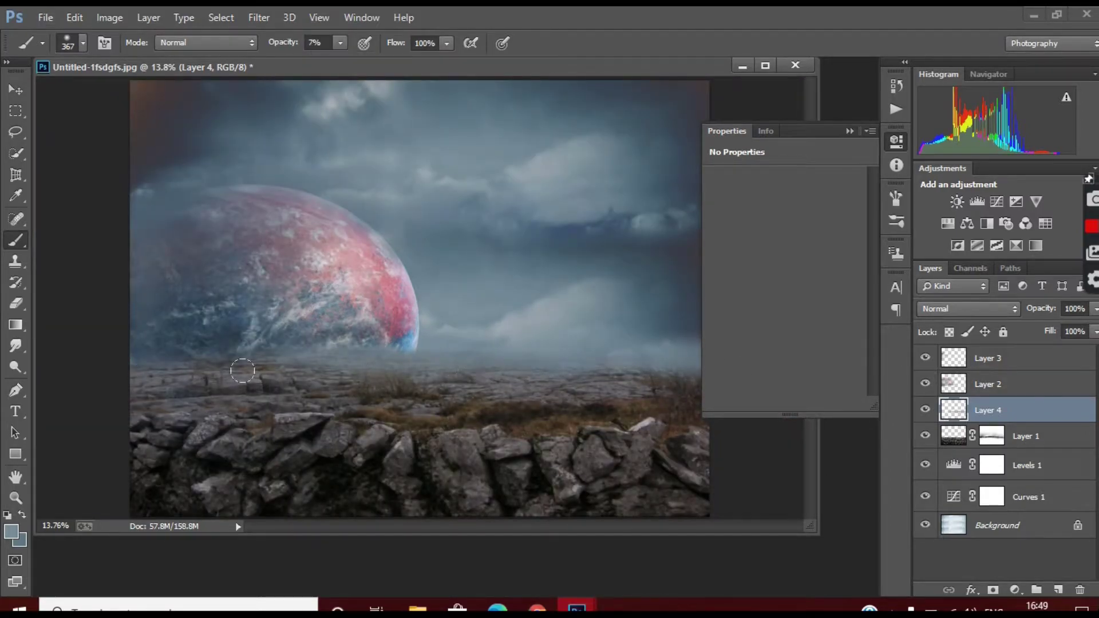
left_click_drag(1084, 314, 1058, 325)
scroll(256, 237, "down", 2)
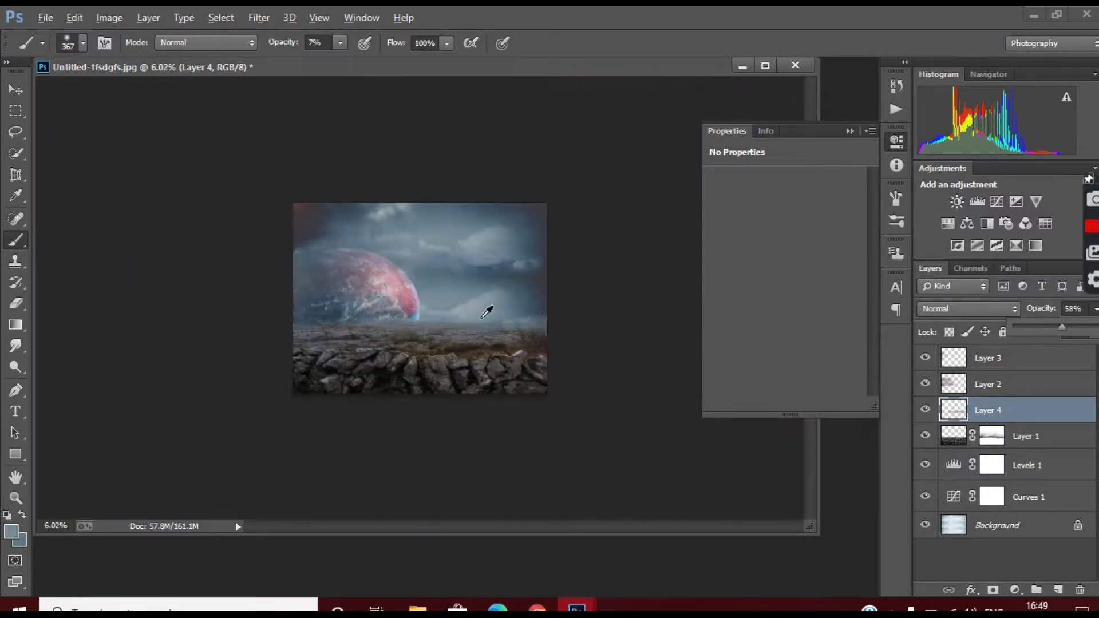
scroll(256, 236, "up", 3)
scroll(434, 242, "down", 1)
scroll(417, 381, "up", 5)
Set up a 31 px eraser and target the ground layer again
left_click(991, 436)
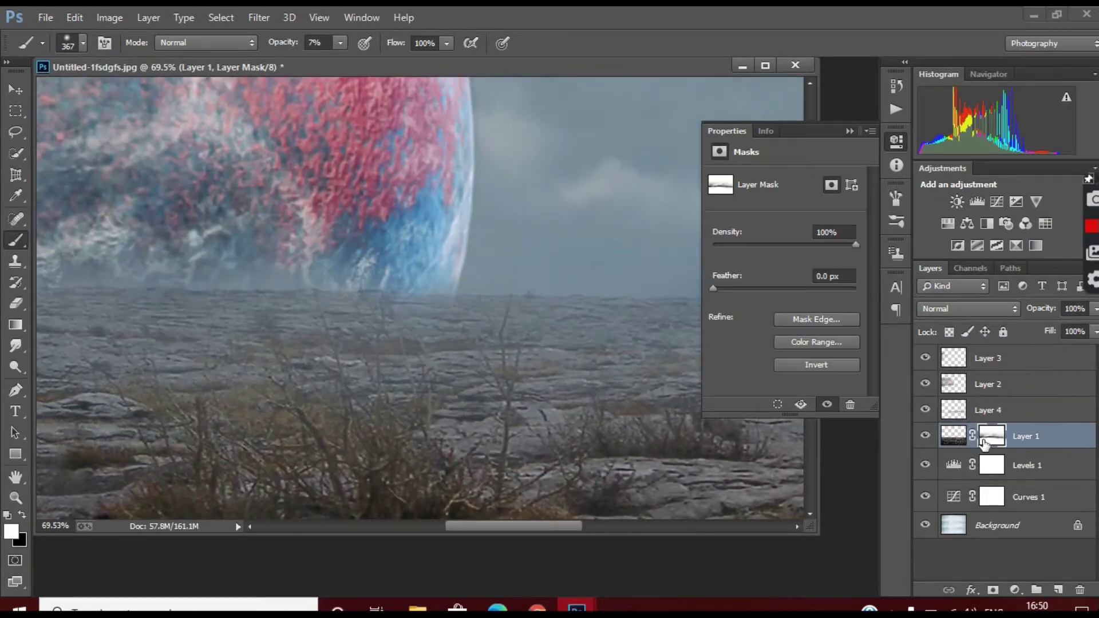
left_click(987, 412)
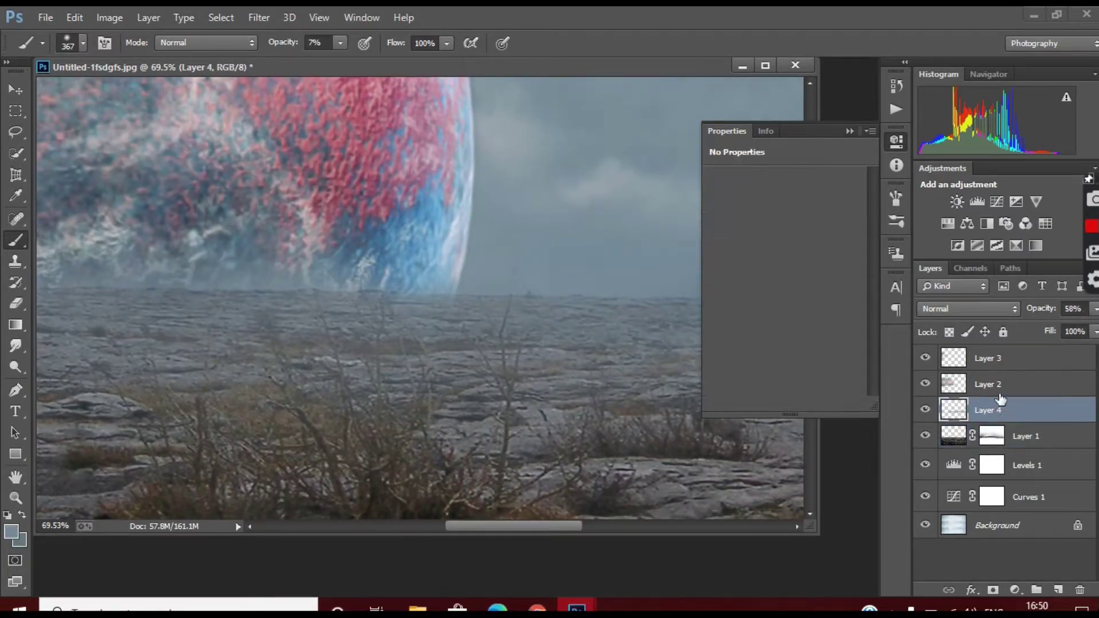
left_click(1007, 384)
left_click(16, 304)
left_click(83, 43)
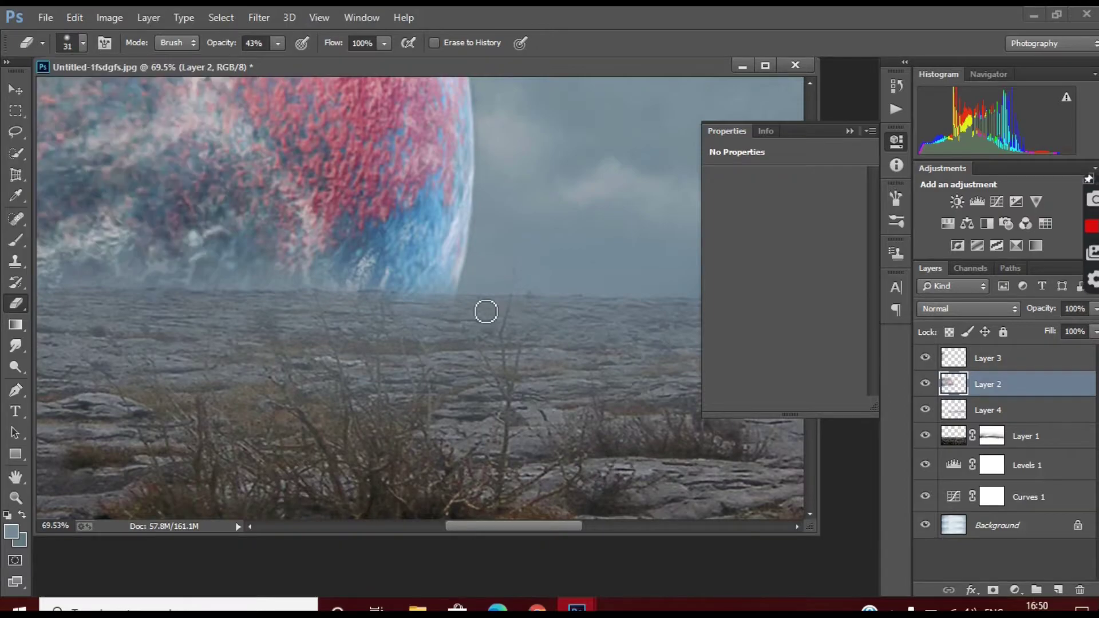
scroll(499, 309, "down", 2)
scroll(508, 309, "down", 2)
scroll(518, 373, "up", 2)
scroll(115, 206, "down", 1)
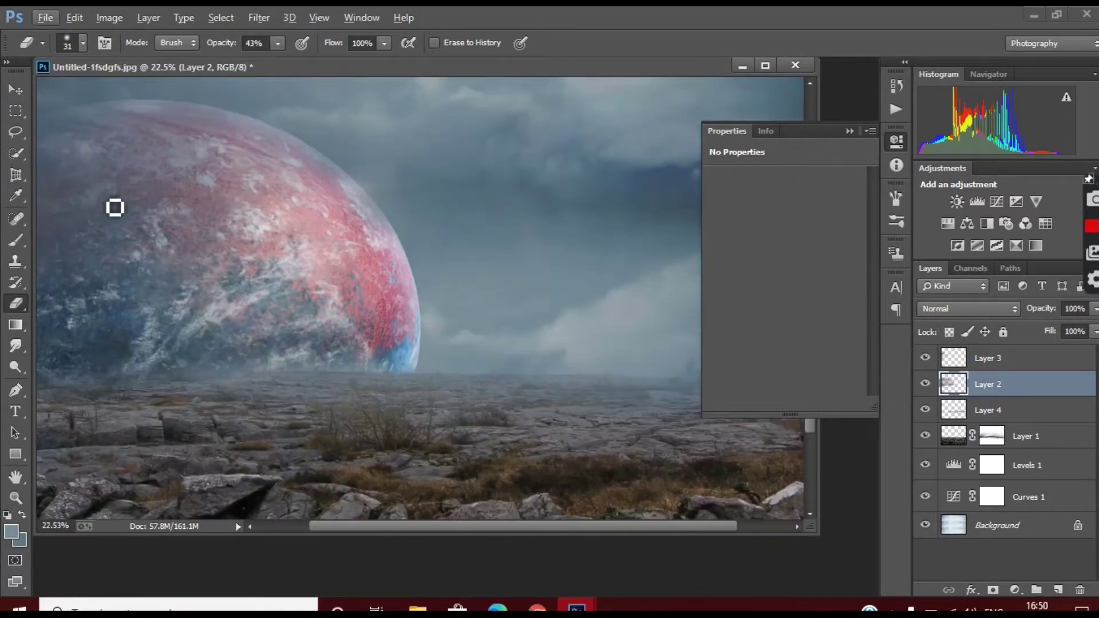
scroll(681, 450, "down", 3)
left_click(1017, 449)
scroll(418, 298, "down", 1)
Set the painting colour to black and the brush size to 2632 px
left_click(16, 240)
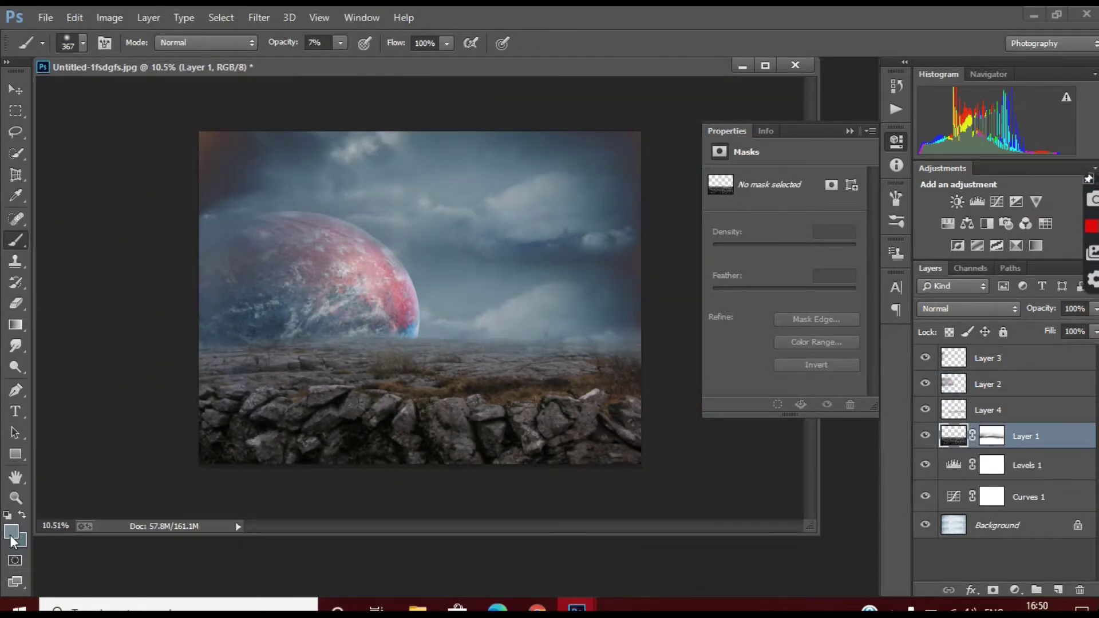
left_click(11, 532)
left_click(720, 139)
left_click(82, 44)
left_click_drag(34, 88, 115, 88)
left_click(228, 413)
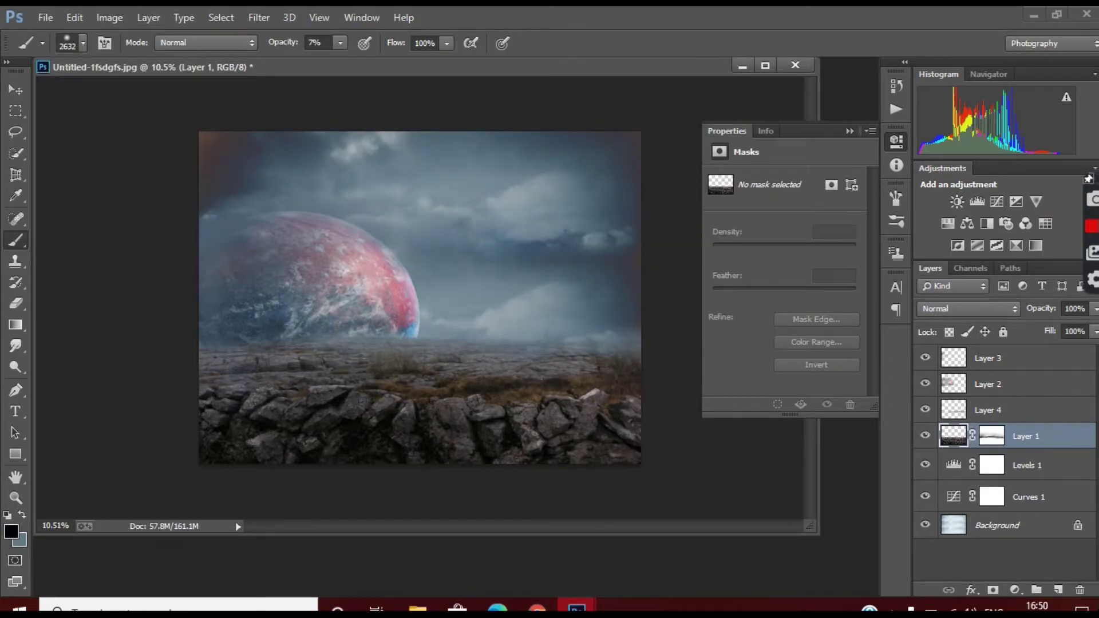
Darken the bottom edge with a 384 px, 77% brush and delete the top haze layer
left_click(83, 43)
left_click_drag(177, 87, 141, 87)
key("7")
key("7")
mouse_move(275, 427)
left_mouse_down()
mouse_move(643, 467)
mouse_move(262, 447)
mouse_move(323, 469)
left_mouse_up()
left_click_drag(1022, 330, 1025, 331)
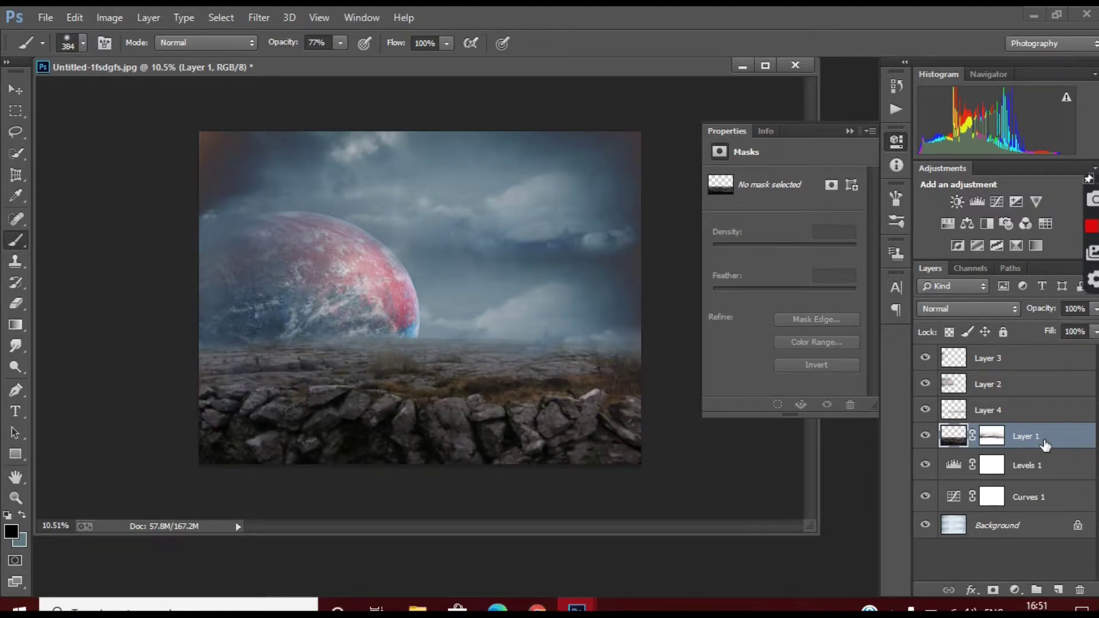
key("ctrl+minus")
left_click(1011, 361)
key("Delete")
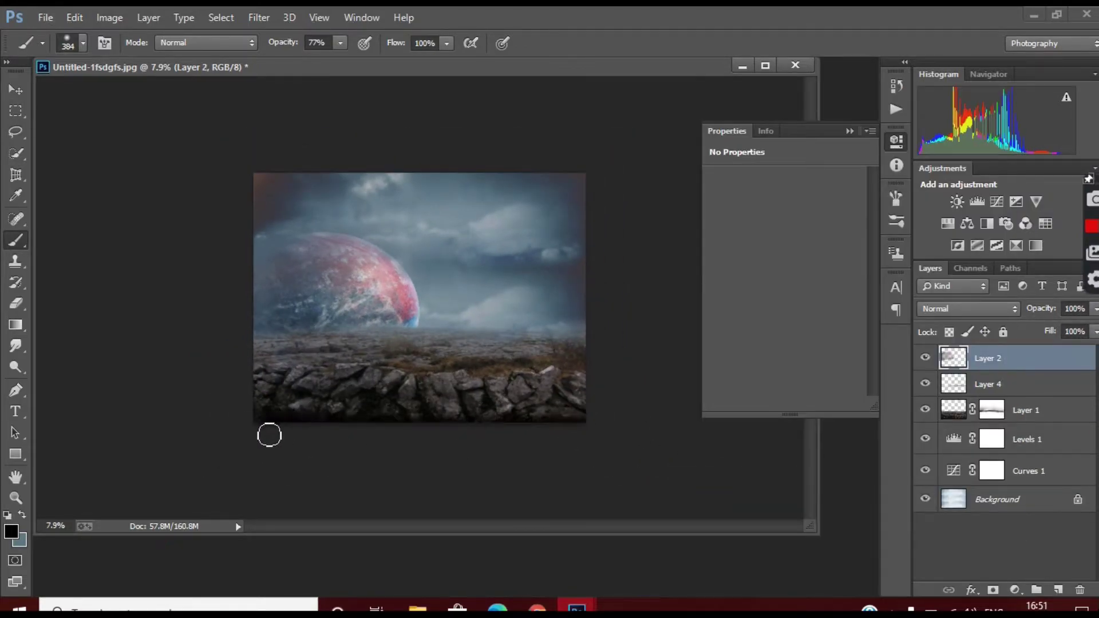
left_click_drag(269, 435, 327, 428)
key("ctrl+alt+z")
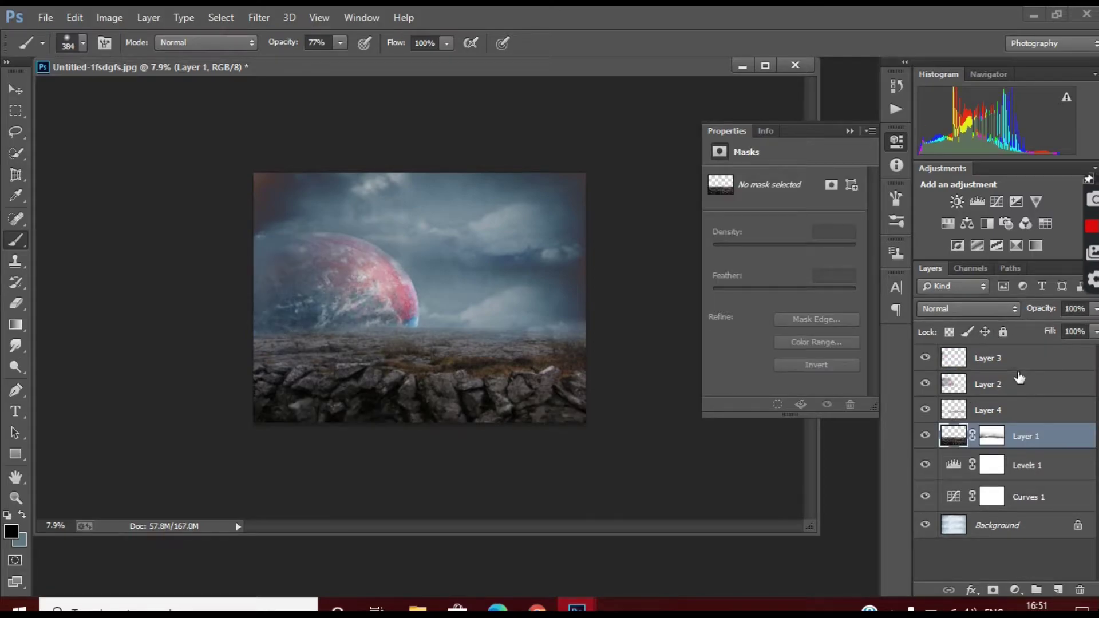
Add a layer mask to Layer 2
left_click(994, 590)
scroll(430, 360, "up", 5)
scroll(482, 295, "up", 3)
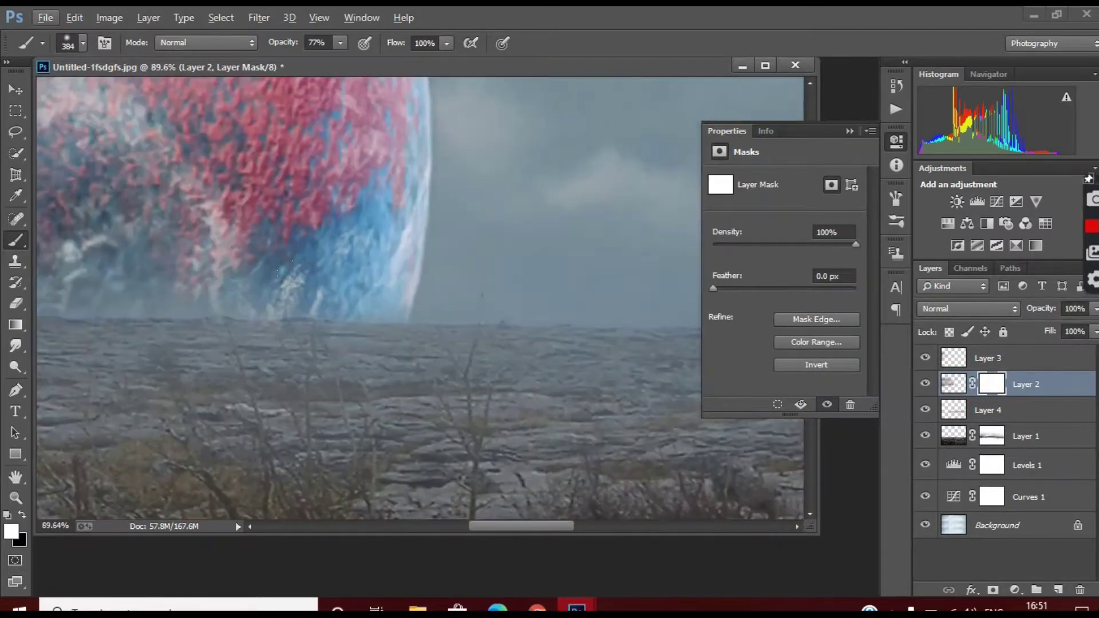
scroll(482, 295, "down", 2)
scroll(437, 373, "down", 4)
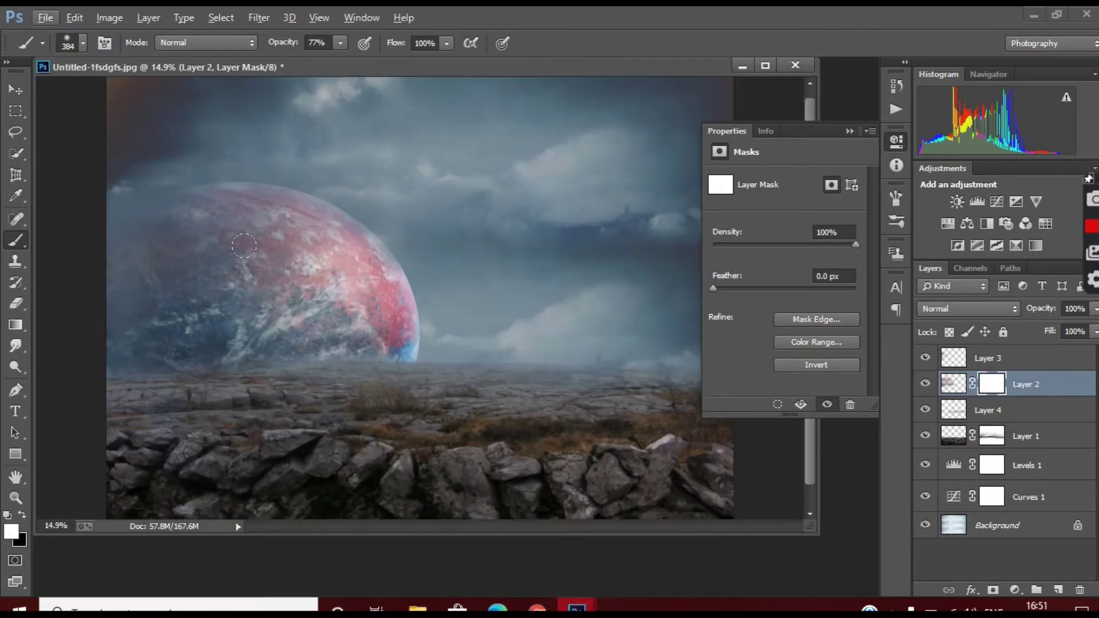
On a new layer above Layer 1, paint black over the rocks at 32% opacity
left_click(1022, 438)
scroll(535, 407, "down", 2)
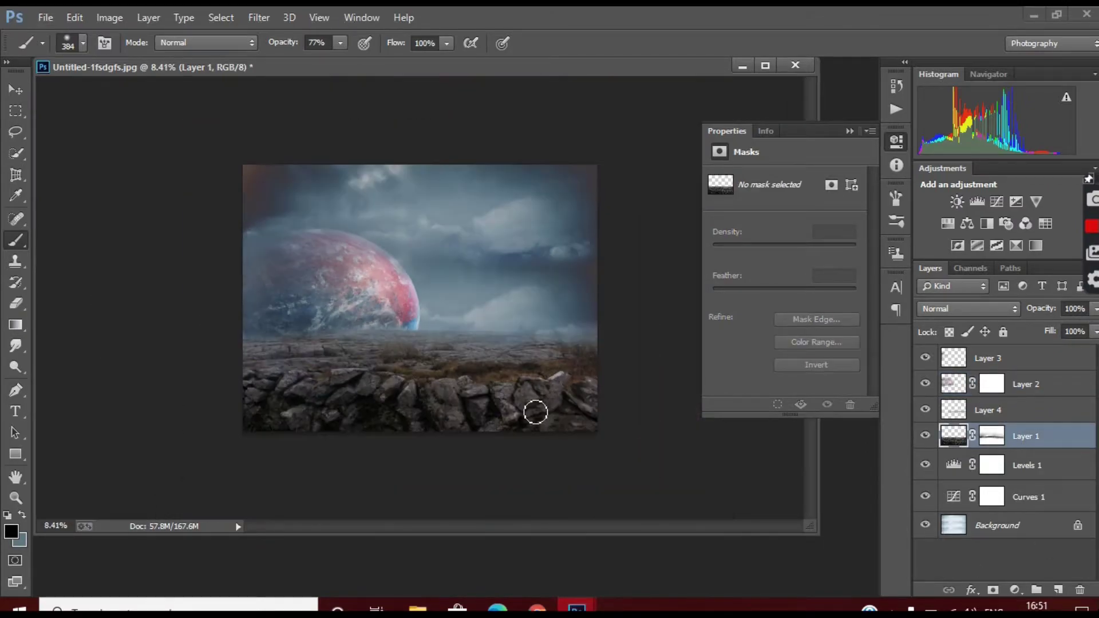
left_click(1058, 589)
scroll(228, 456, "down", 1)
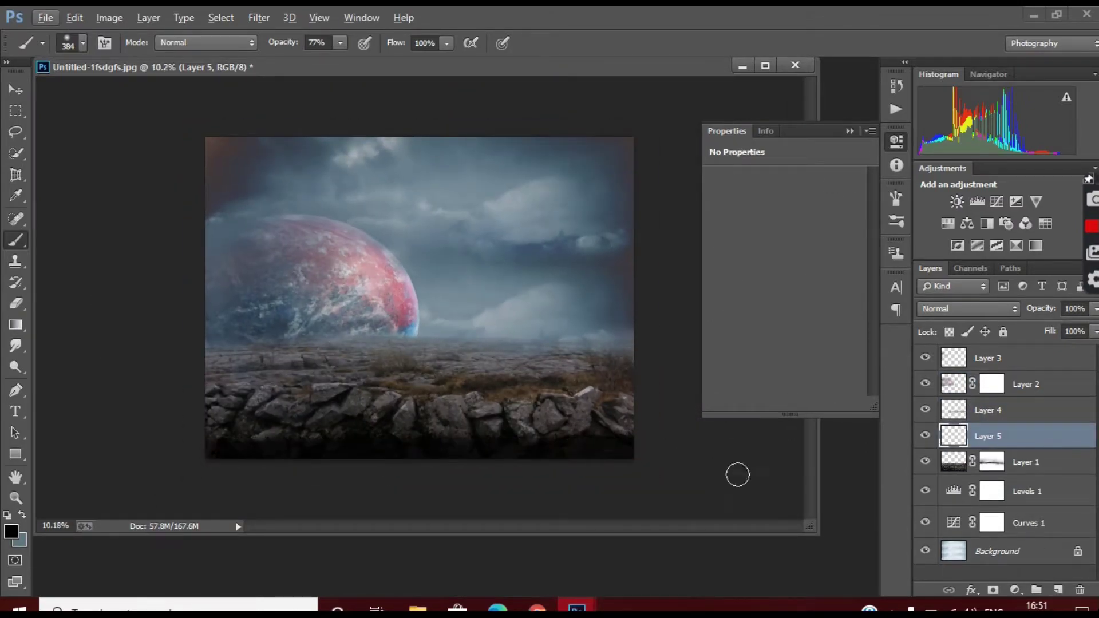
left_click_drag(824, 442, 435, 433)
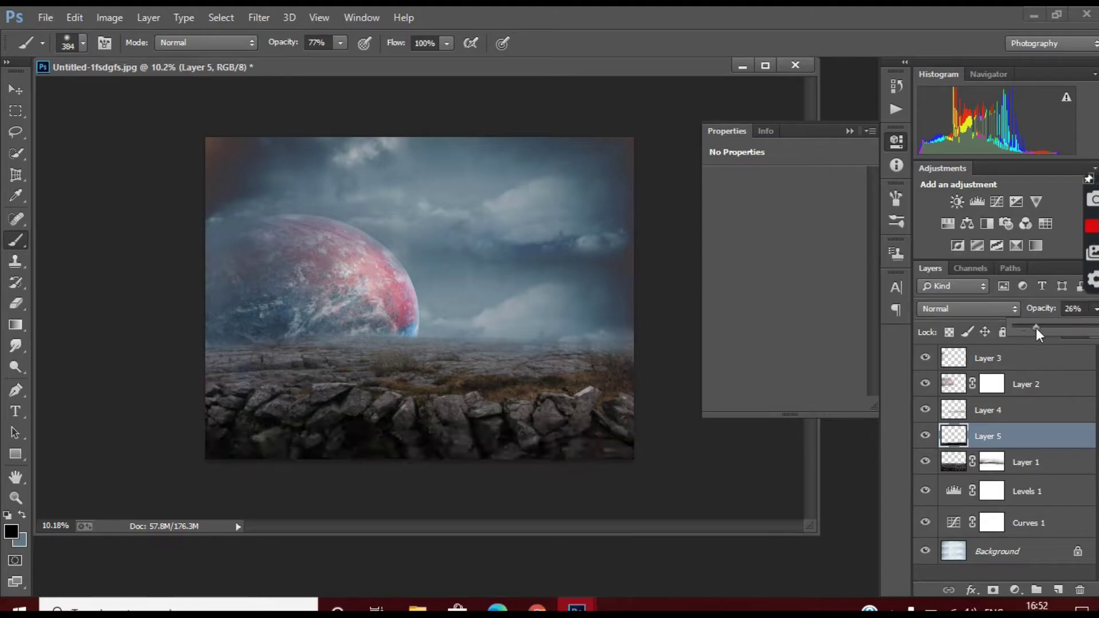
left_click_drag(1050, 332, 1038, 331)
Add another dark dab with a 1053 px brush and a Brightness/Contrast layer above the Background
left_click(83, 43)
left_click_drag(80, 87, 108, 87)
key("Return")
left_click(476, 418)
scroll(475, 417, "down", 2)
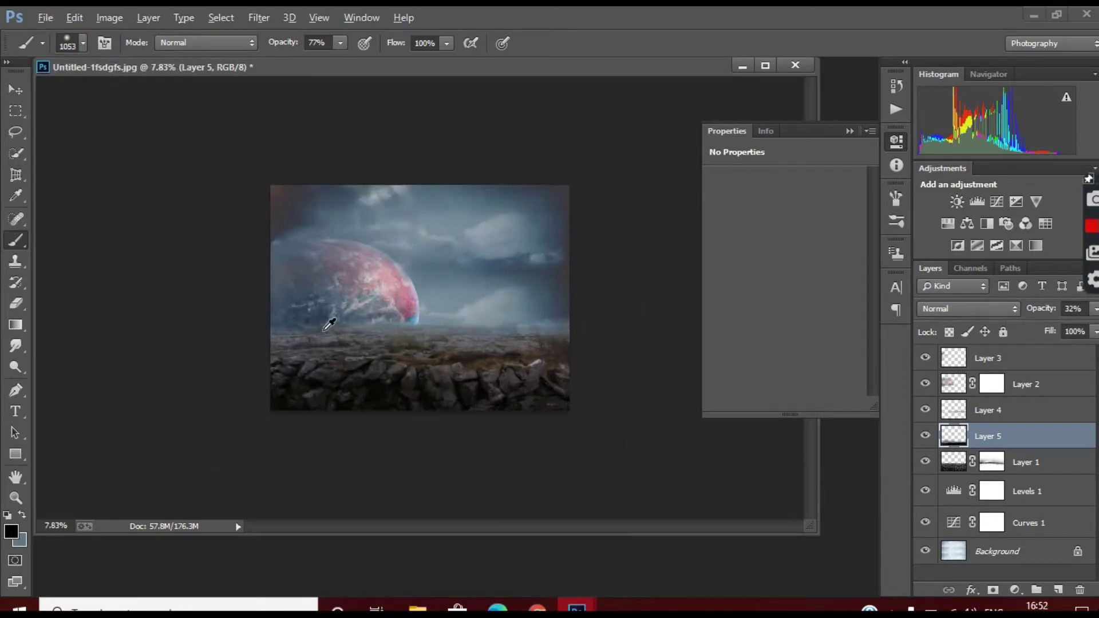
scroll(327, 315, "up", 5)
scroll(232, 135, "down", 4)
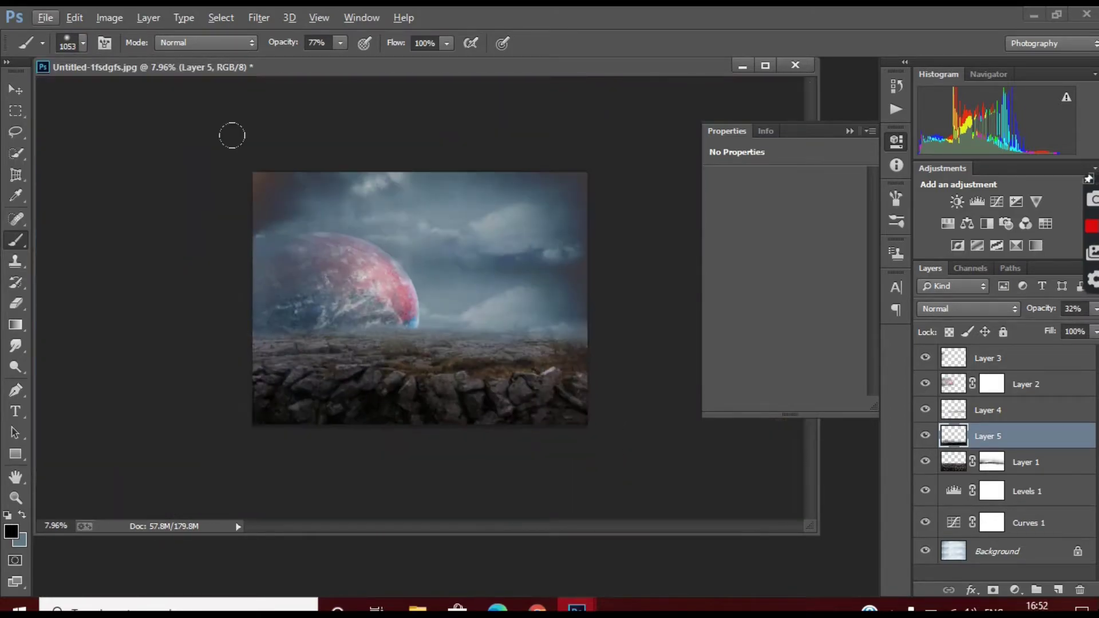
left_click(997, 560)
left_click(1015, 590)
Try brightness -3, contrast 36 on the Brightness/Contrast layer, then discard it
left_click(1013, 293)
mouse_move(785, 251)
left_mouse_down()
mouse_move(811, 252)
mouse_move(741, 218)
mouse_move(782, 223)
left_mouse_up()
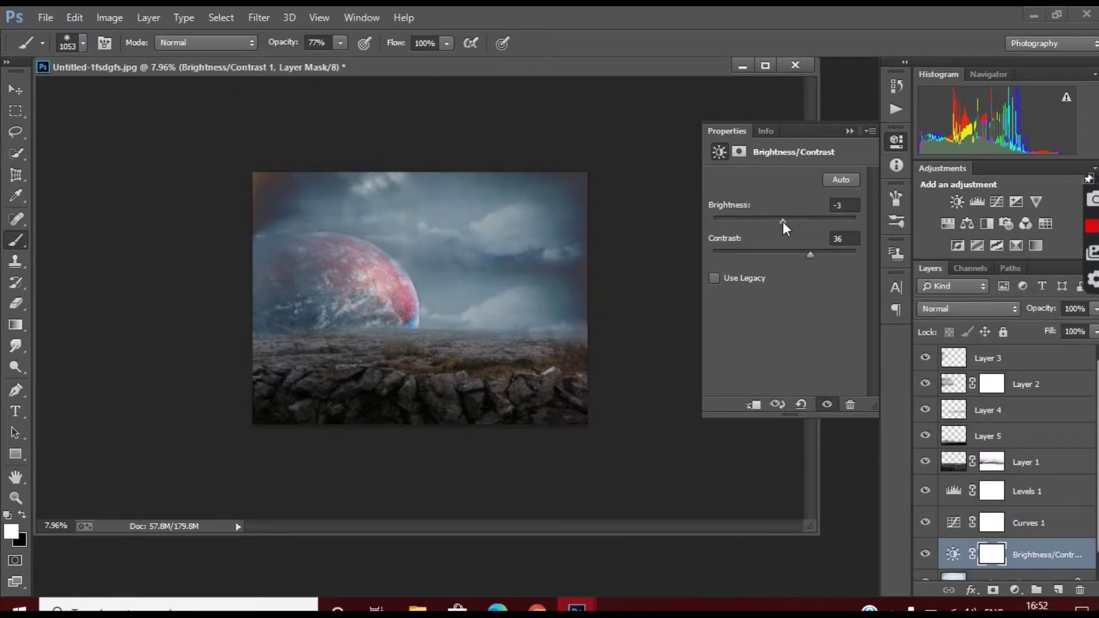
left_click_drag(1031, 554, 1080, 590)
left_click(1016, 590)
Add a Vibrance adjustment with vibrance +74 and saturation +14
left_click(982, 167)
left_click_drag(785, 197, 837, 197)
mouse_move(785, 229)
left_mouse_down()
mouse_move(710, 224)
mouse_move(826, 231)
mouse_move(806, 228)
left_mouse_up()
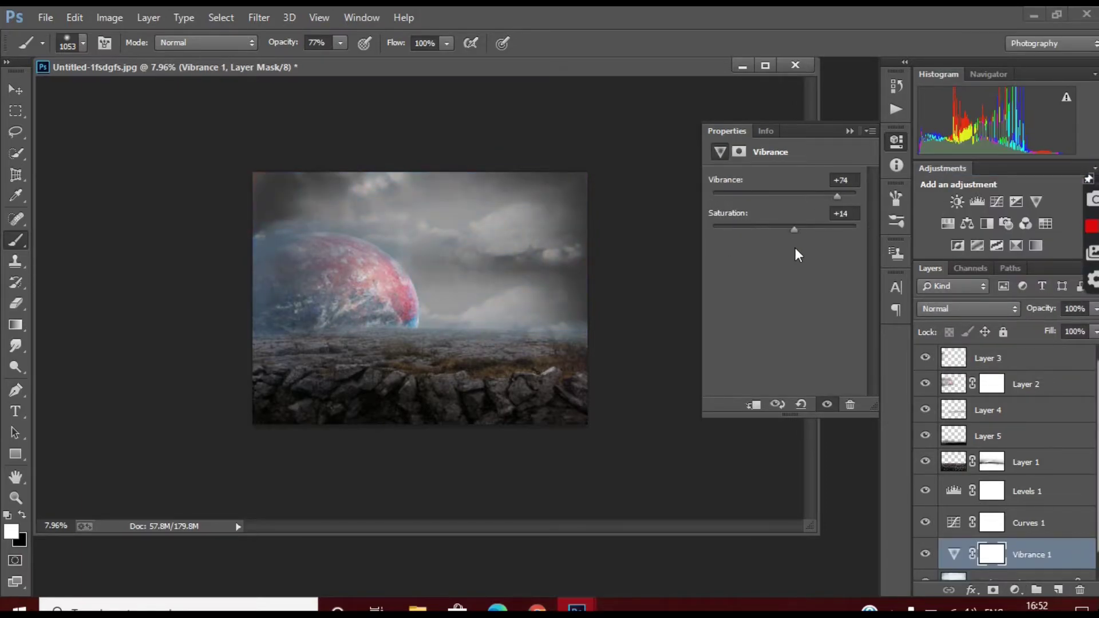
scroll(538, 338, "up", 2)
scroll(538, 338, "down", 1)
Paint light fog across the horizon on new Layer 6 at 19% opacity
left_click(1040, 462)
key("ctrl+shift+alt+n")
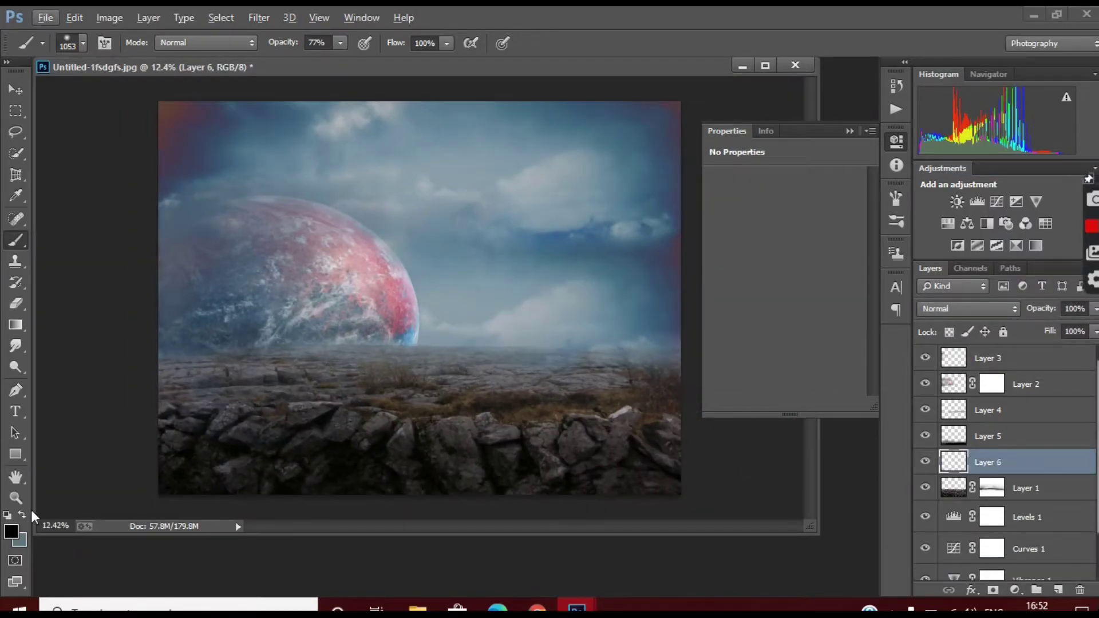
left_click(22, 514)
left_click_drag(344, 372, 658, 366)
left_click_drag(487, 378, 172, 378)
left_click(1096, 309)
left_click_drag(1090, 326, 1031, 325)
scroll(579, 358, "down", 1)
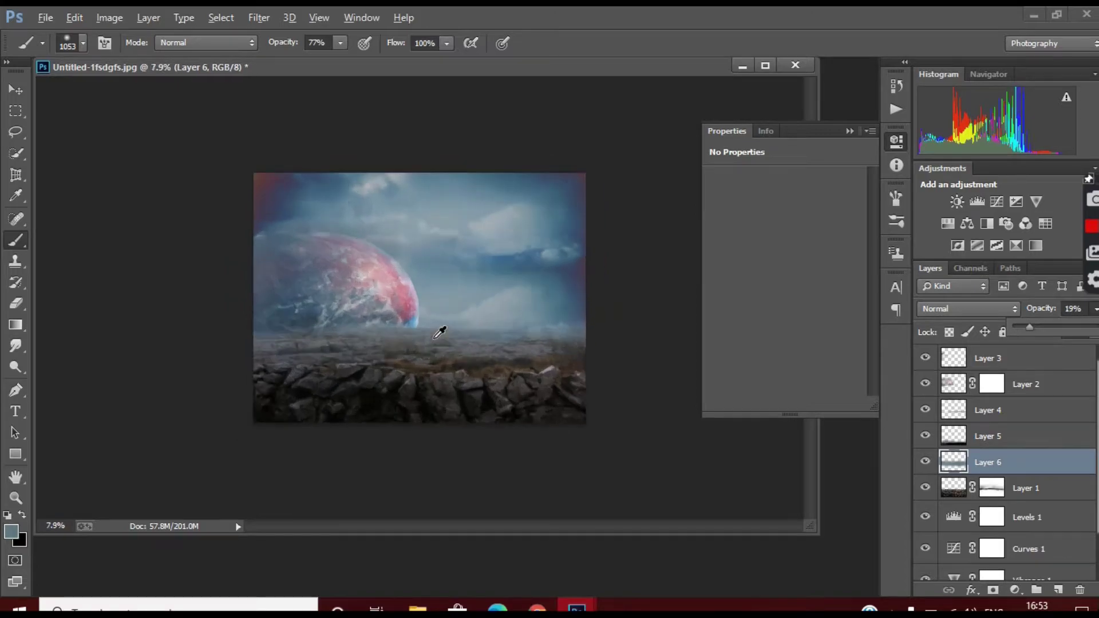
left_click(45, 17)
Open the alien PNG and drag it into the main composite
left_click(57, 45)
double_click(920, 223)
key("v")
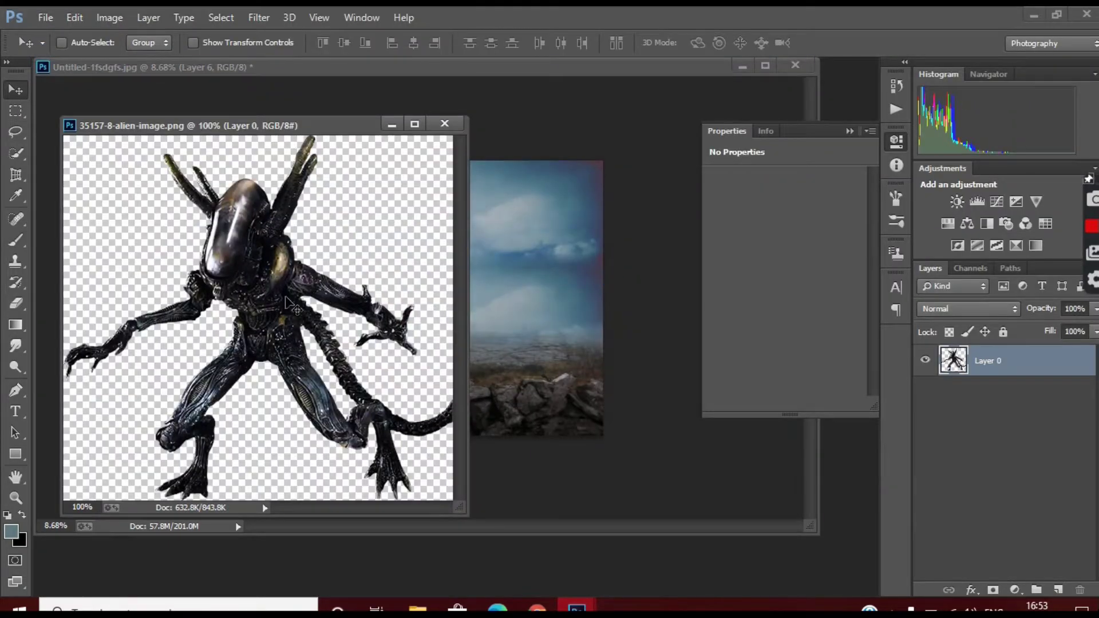
mouse_move(257, 315)
left_mouse_down()
mouse_move(448, 328)
mouse_move(475, 305)
left_mouse_up()
Scale the alien down and place it on the plain right of the planet
key("ctrl+t")
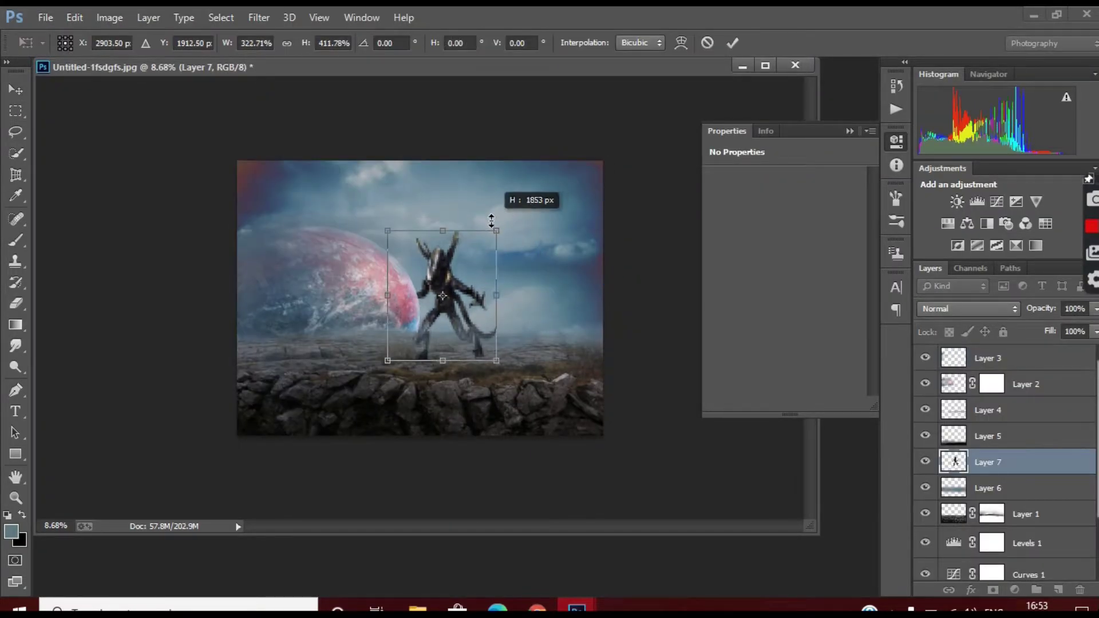
left_click_drag(503, 214, 498, 220)
scroll(459, 335, "up", 5)
left_click_drag(490, 338, 540, 338)
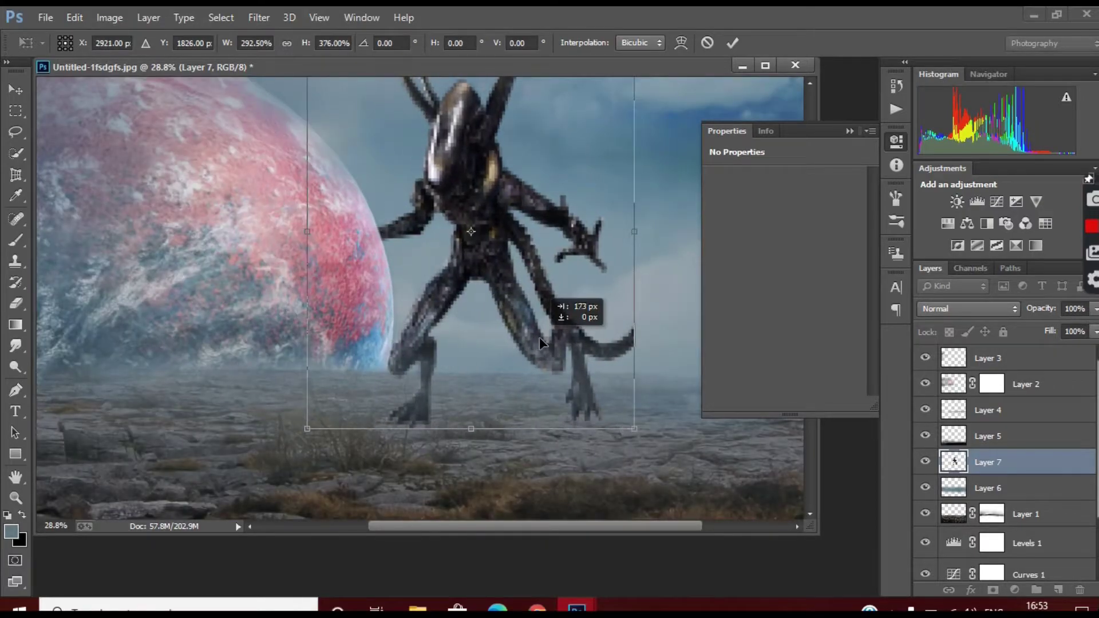
scroll(449, 349, "down", 2)
scroll(401, 367, "down", 2)
scroll(268, 348, "up", 3)
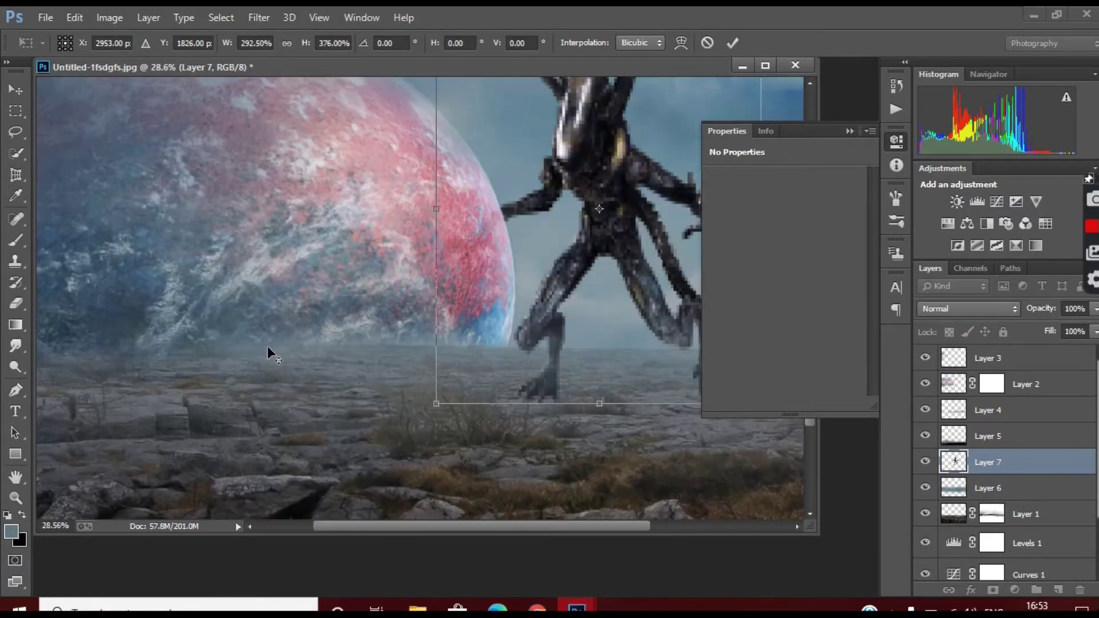
scroll(229, 353, "down", 1)
scroll(197, 359, "down", 2)
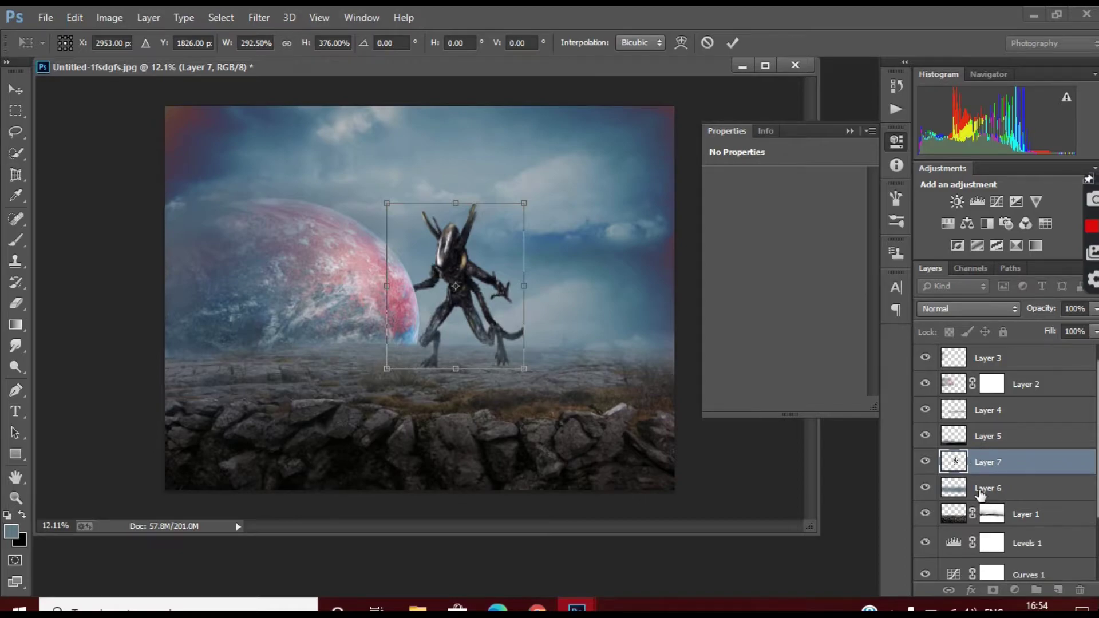
left_click(735, 45)
Move the alien's Layer 7 above Layer 2 and nudge it down and right
left_click_drag(988, 462, 988, 372)
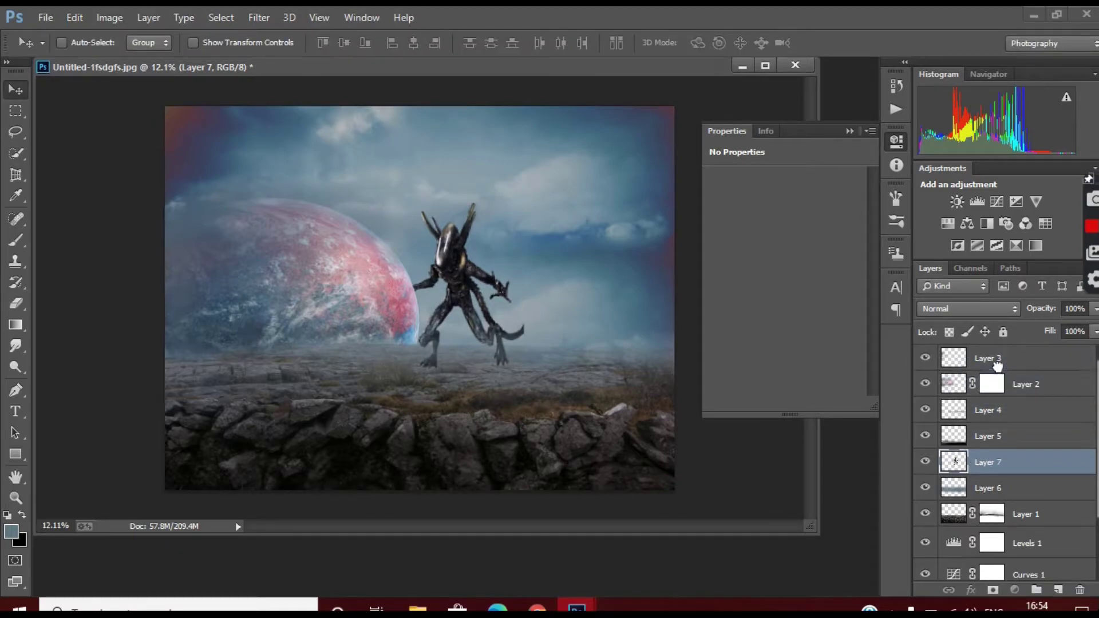
mouse_move(469, 297)
left_mouse_down()
mouse_move(476, 307)
mouse_move(507, 297)
left_mouse_up()
scroll(476, 307, "up", 3)
scroll(461, 315, "down", 2)
scroll(507, 301, "down", 3)
Rescale the alien slightly smaller and reposition it
key("ctrl+t")
left_click_drag(502, 222, 493, 232)
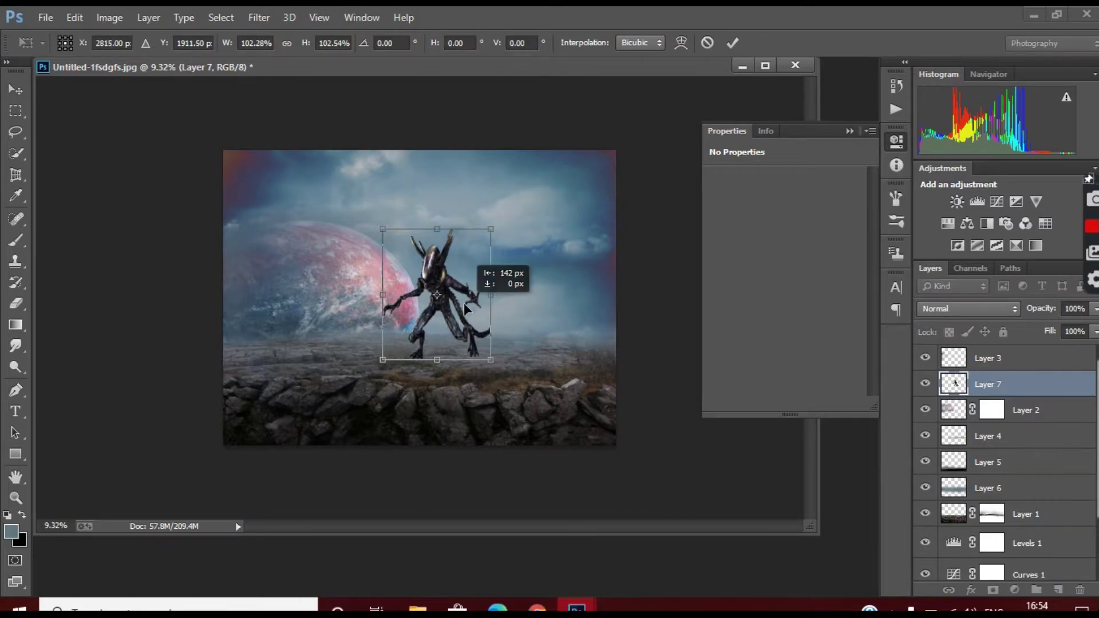
left_click(733, 42)
Try brightening fog on Layer 2, then revert it through the History panel
left_click(1021, 417)
key("ctrl+0")
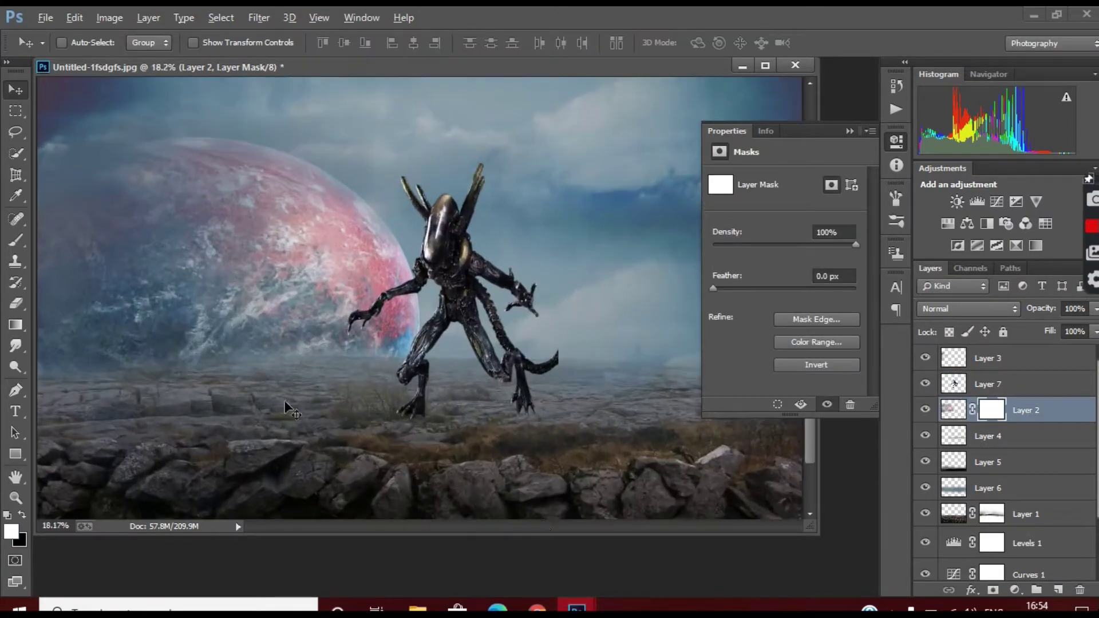
key("b")
left_click_drag(191, 314, 214, 294)
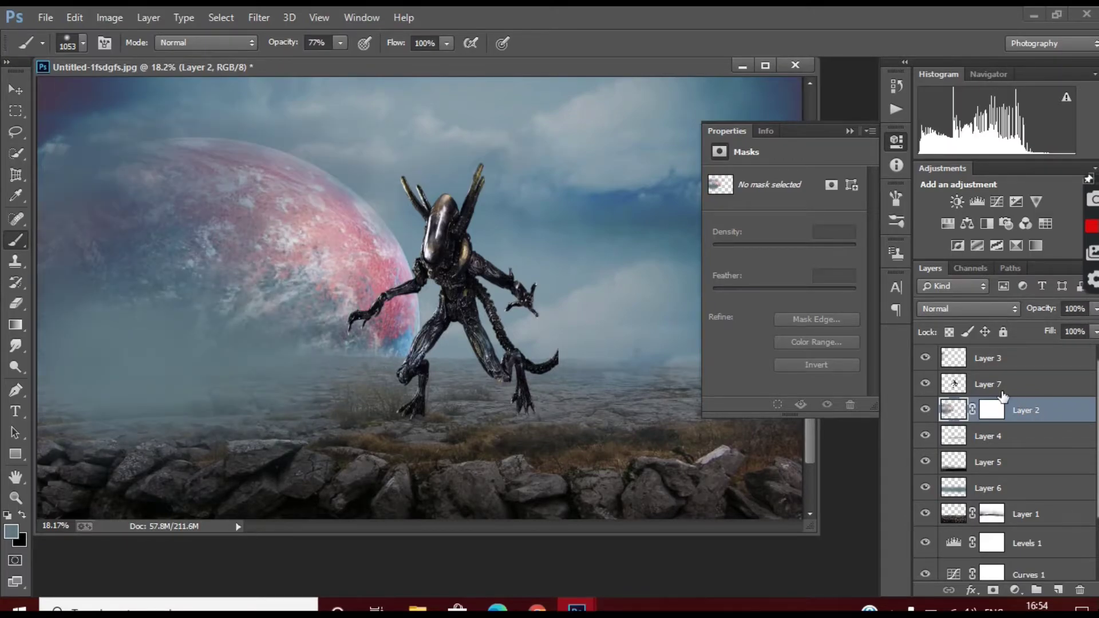
double_click(1037, 410)
key("Escape")
left_click(897, 86)
left_click(780, 95)
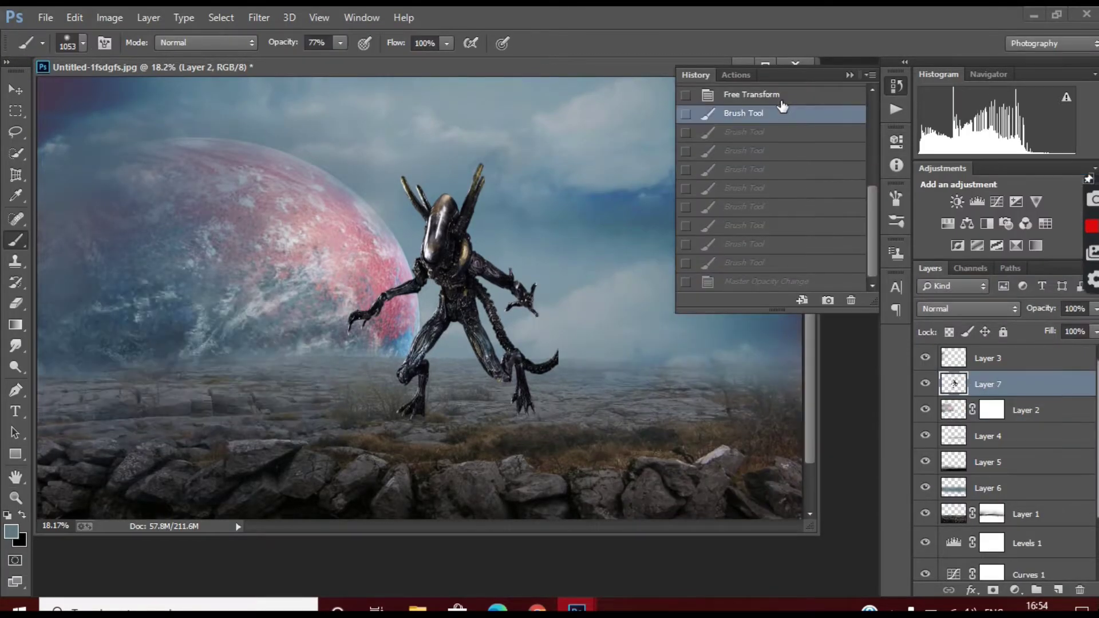
right_click(780, 116)
key("Escape")
Add new empty Layer 8 above Layer 2 and test a stroke on it
key("ctrl+z")
scroll(497, 235, "down", 3)
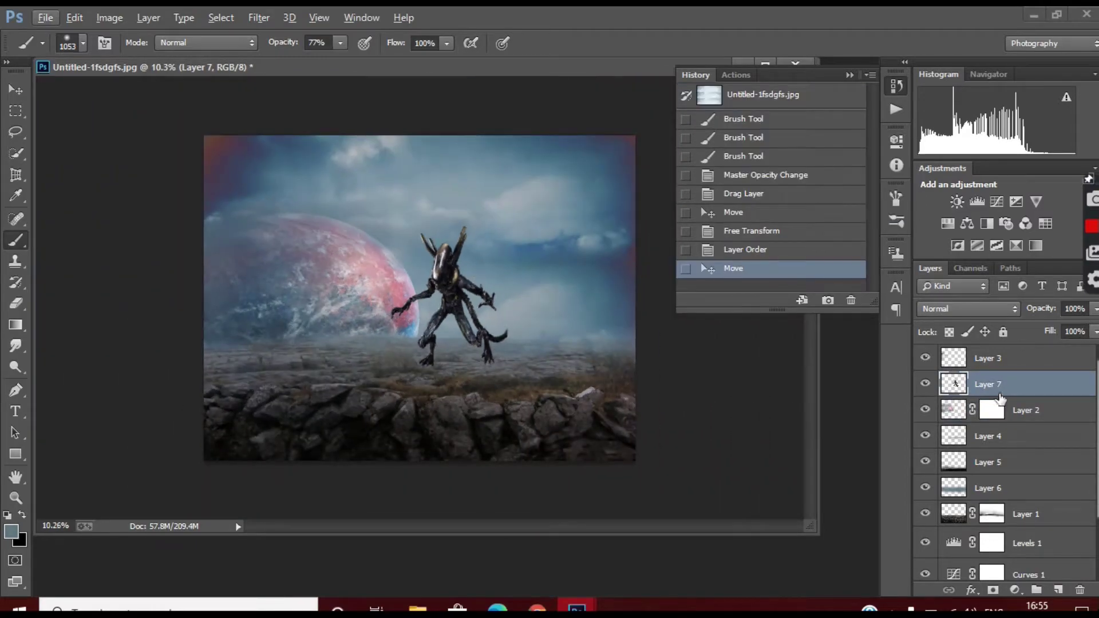
left_click(1059, 591)
left_click_drag(244, 340, 338, 342)
Paint soft fog around the alien on Layer 8 at 44% opacity
key("ctrl+z")
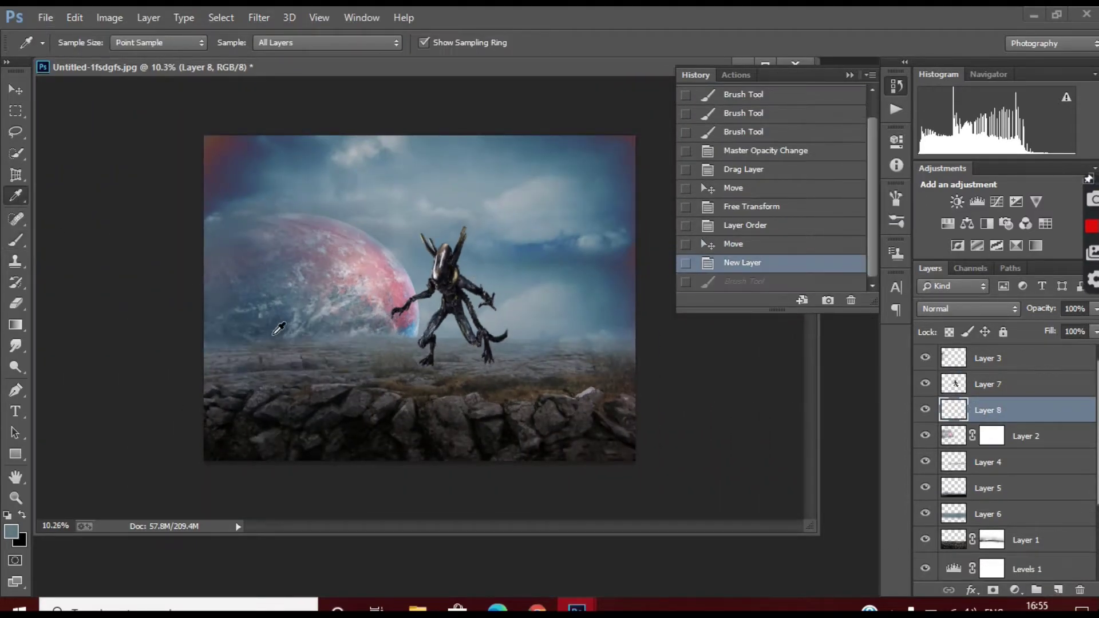
left_click_drag(190, 318, 406, 335)
left_click(1095, 308)
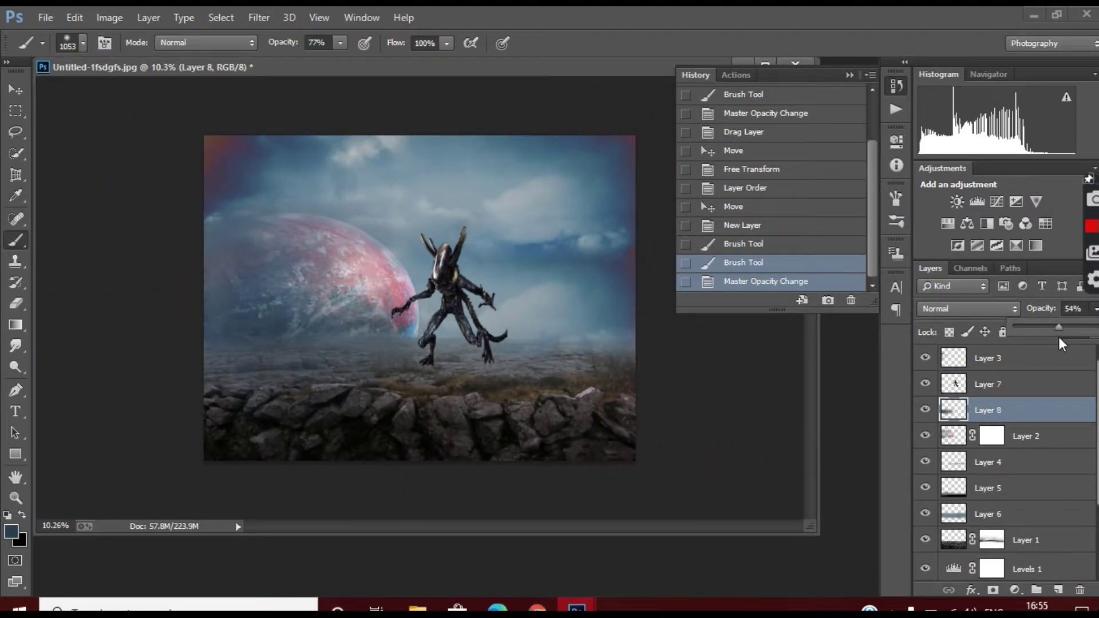
mouse_move(1093, 328)
left_mouse_down()
mouse_move(1041, 340)
mouse_move(1051, 340)
left_mouse_up()
Erase parts of the fog with a 437 px soft eraser
left_click(15, 303)
left_click(82, 43)
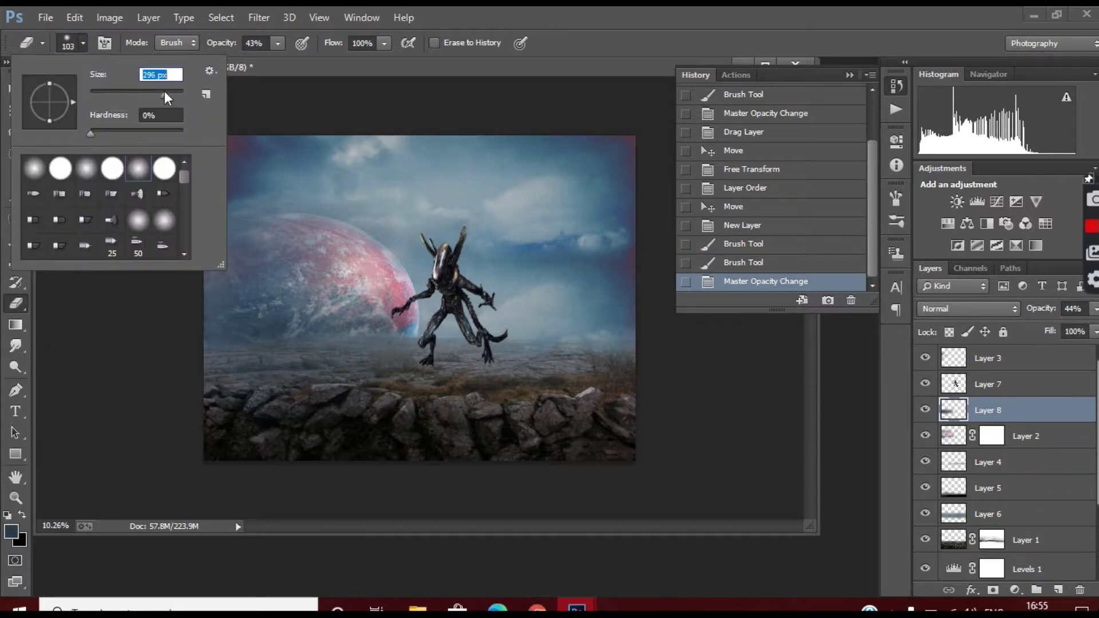
left_click_drag(165, 98, 172, 97)
left_click_drag(258, 372, 401, 344)
scroll(445, 351, "up", 3)
scroll(445, 351, "down", 4)
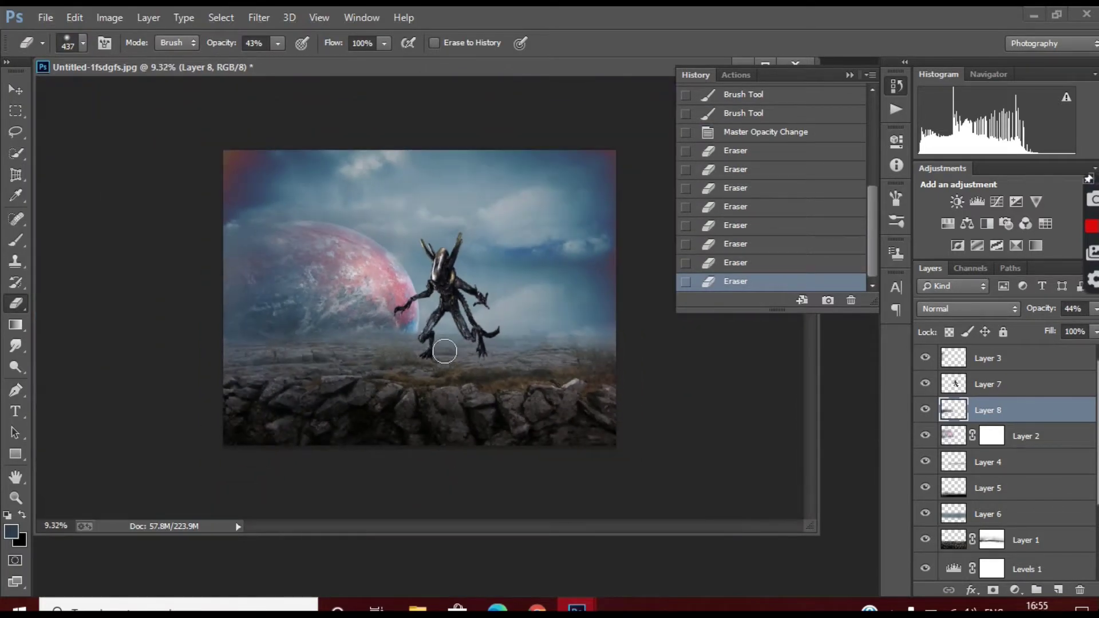
Add new empty Layer 9 above the alien's Layer 7 and choose the Brush tool
key("alt+bracketright")
scroll(445, 351, "up", 5)
scroll(445, 352, "down", 1)
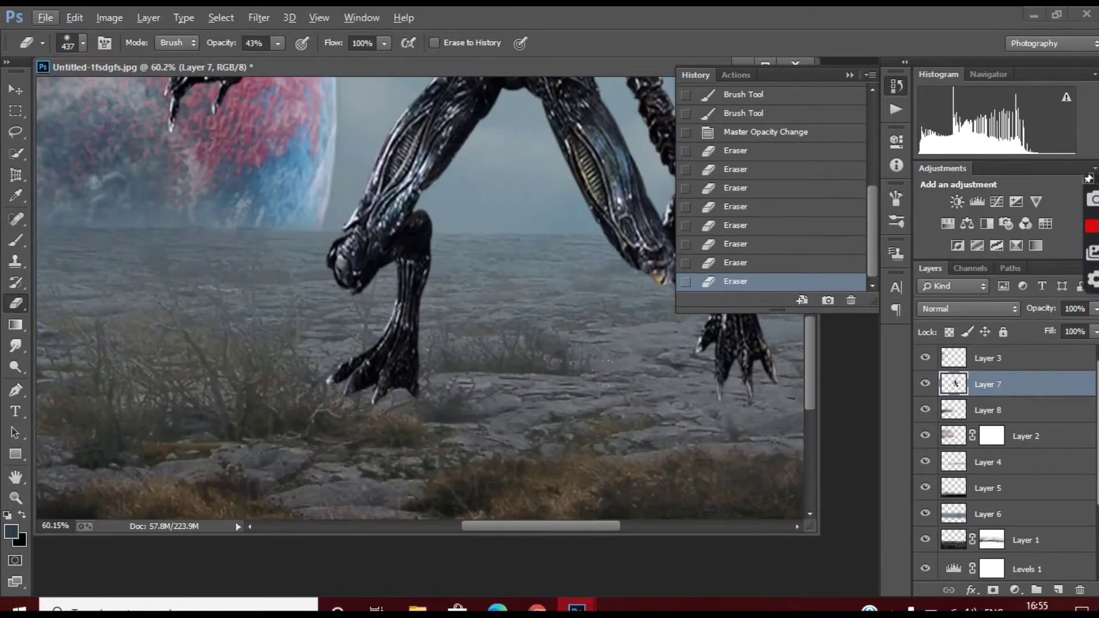
left_click(1058, 589)
scroll(378, 361, "up", 3)
left_click(15, 240)
Paint dark shading over the claw, then a soft shadow beneath it with a 26 px, 36% brush
left_click(82, 43)
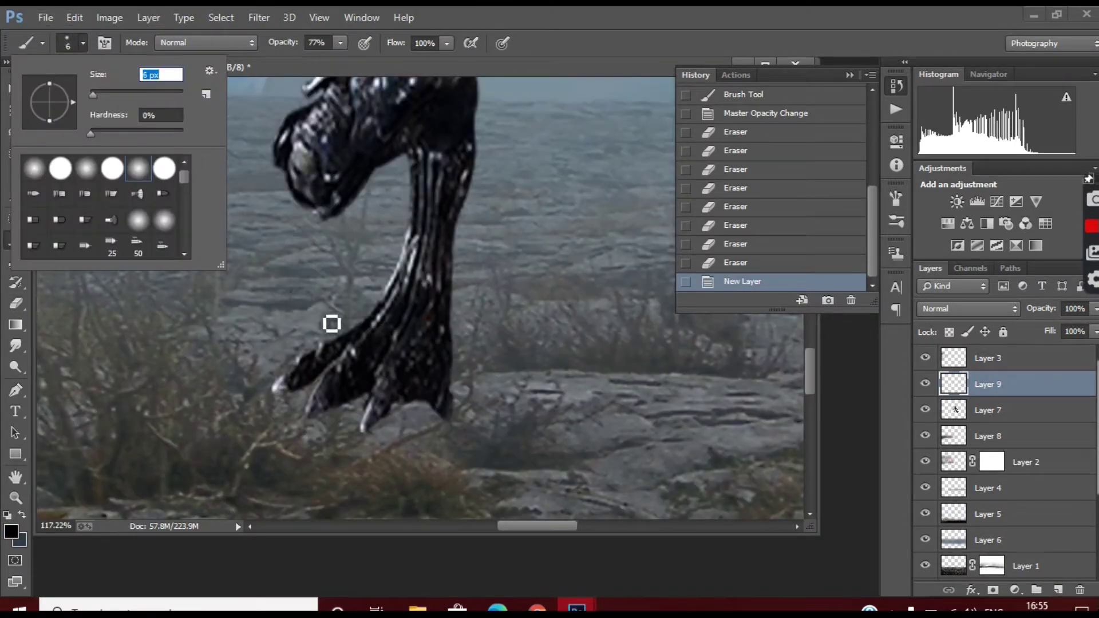
key("Return")
left_click_drag(359, 400, 306, 391)
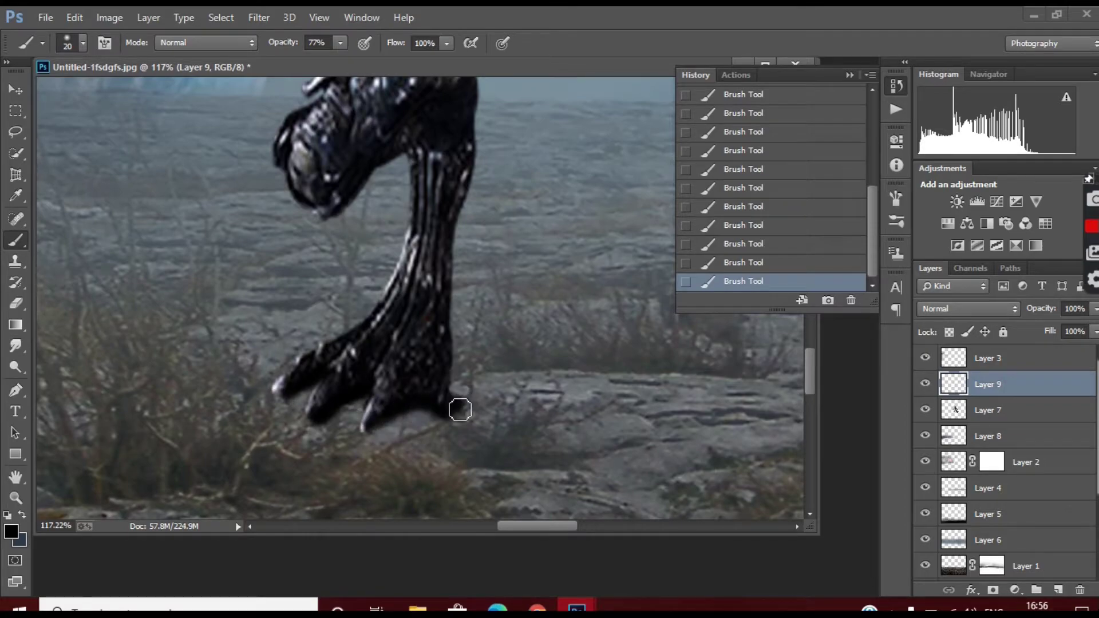
left_click(83, 43)
left_click_drag(34, 80, 41, 80)
key("Return")
left_click_drag(393, 425, 343, 425)
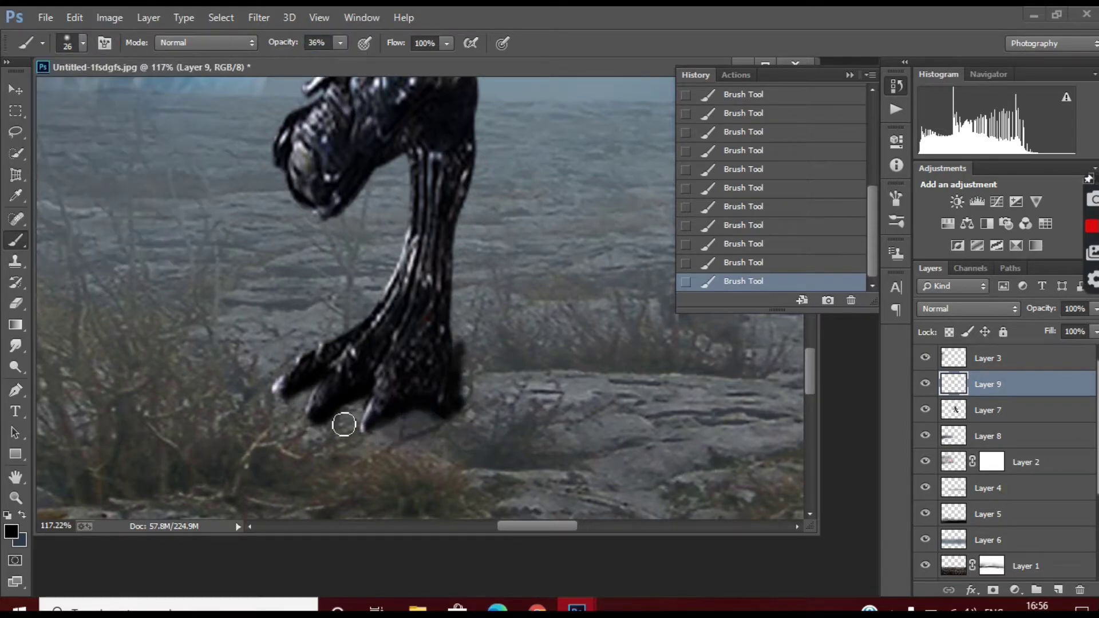
mouse_move(423, 419)
left_mouse_down()
mouse_move(315, 397)
mouse_move(345, 335)
left_mouse_up()
Paint a dark shadow beside the other claw, erase the stray shadow, and open Gaussian Blur
scroll(443, 319, "down", 3)
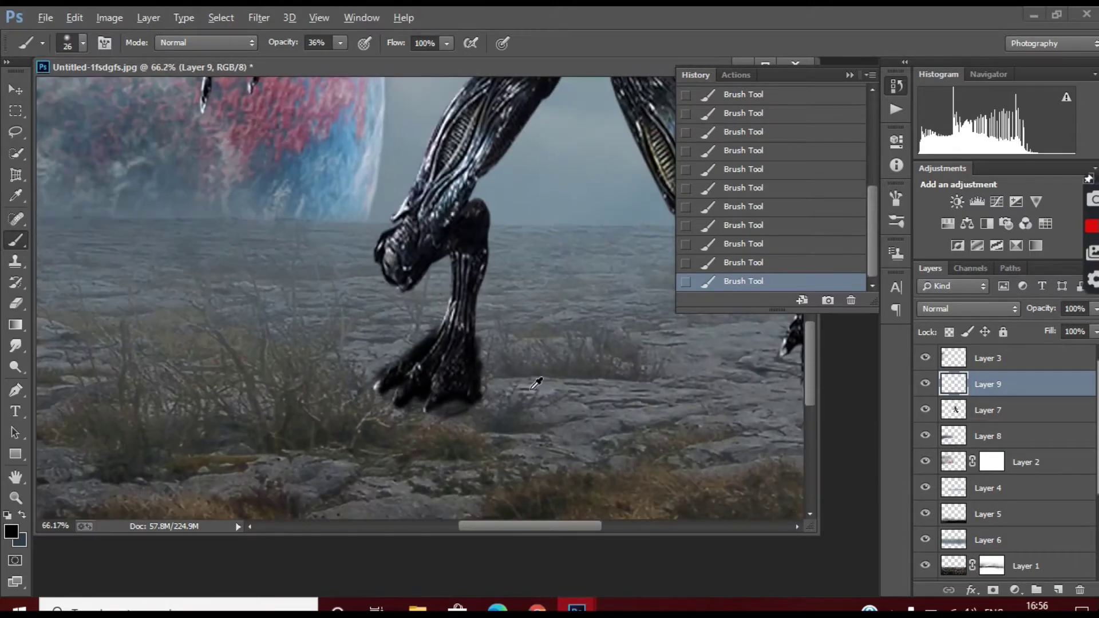
scroll(516, 344, "down", 3)
scroll(519, 328, "up", 5)
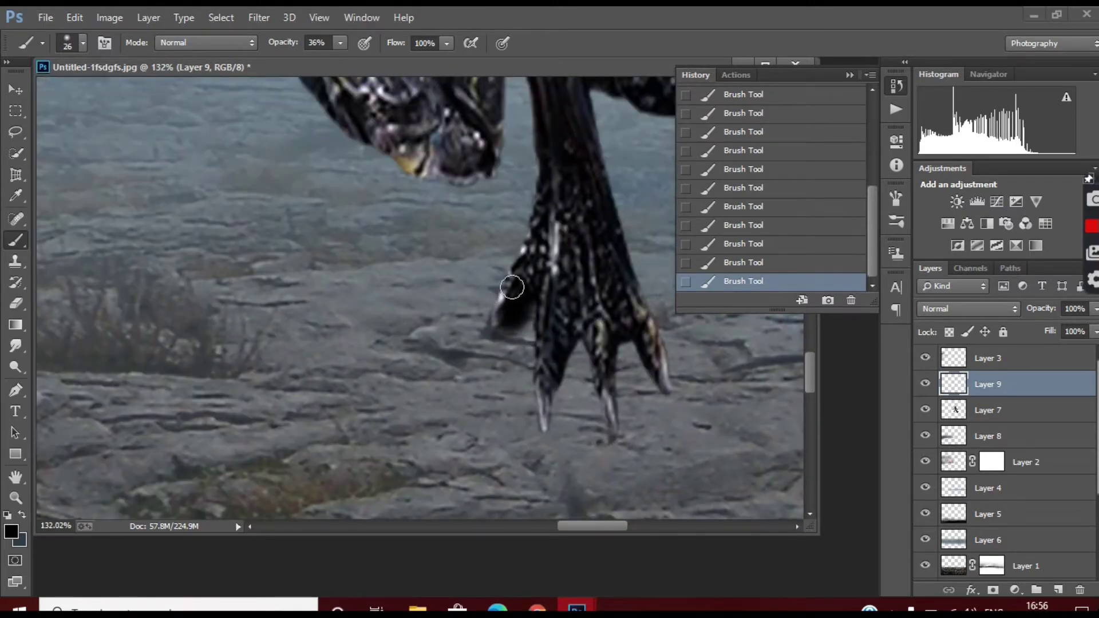
mouse_move(512, 287)
left_mouse_down()
mouse_move(490, 318)
mouse_move(538, 417)
left_mouse_up()
scroll(638, 380, "down", 3)
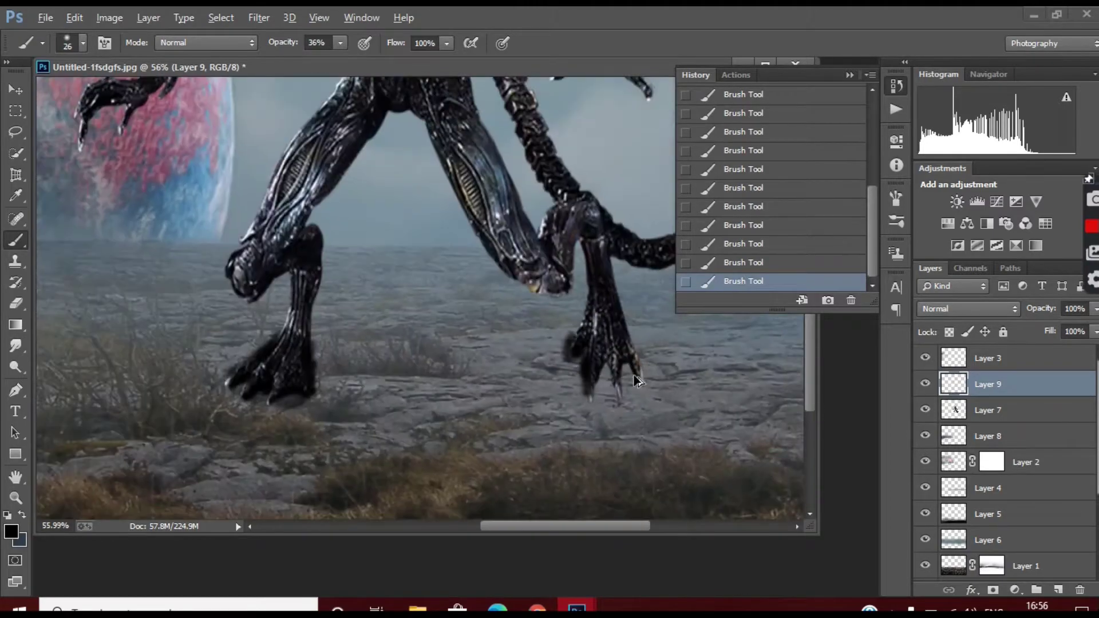
scroll(638, 380, "up", 5)
key("e")
left_click(83, 43)
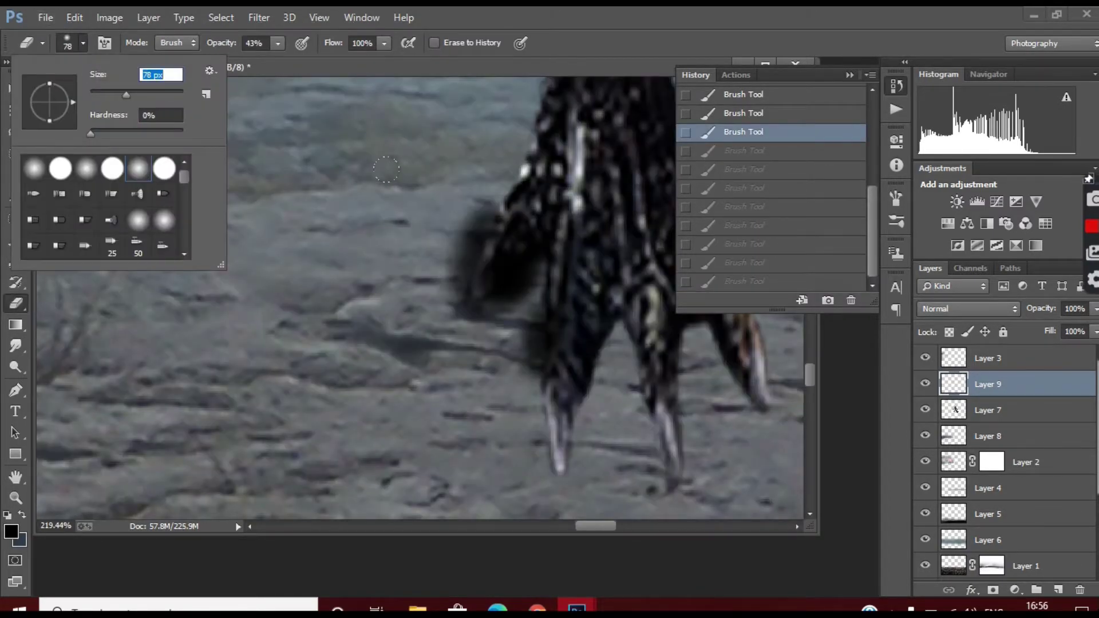
scroll(401, 258, "down", 5)
left_click(259, 17)
Blur Layer 9's claw shadows with a 7.0-pixel Gaussian Blur and fit the image in the window
left_click(504, 309)
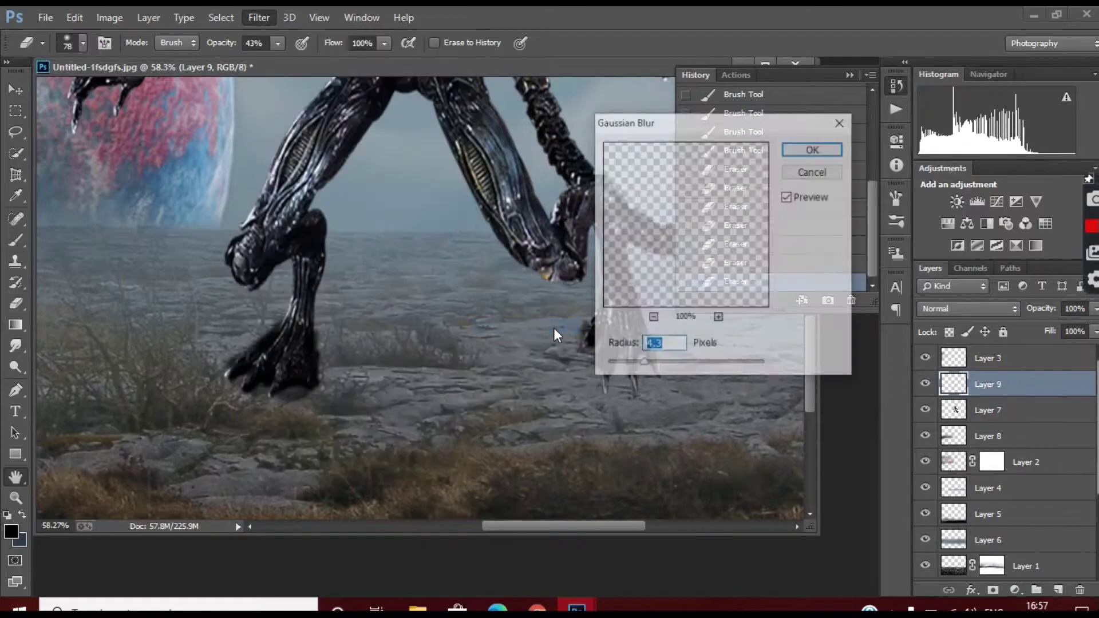
left_click_drag(671, 365, 658, 365)
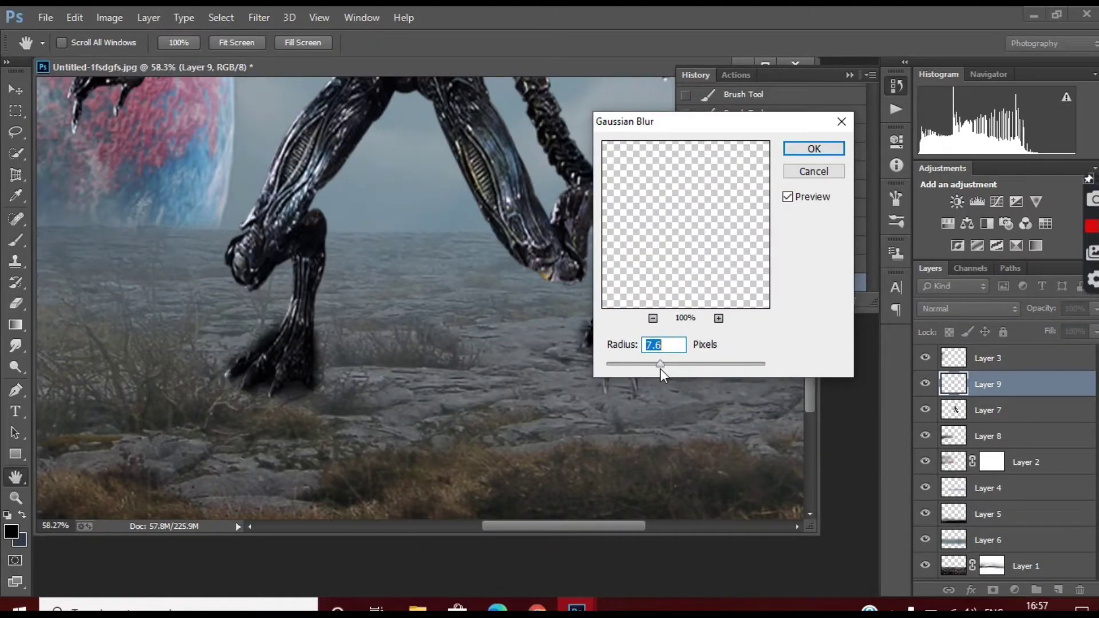
key("Return")
key("ctrl+0")
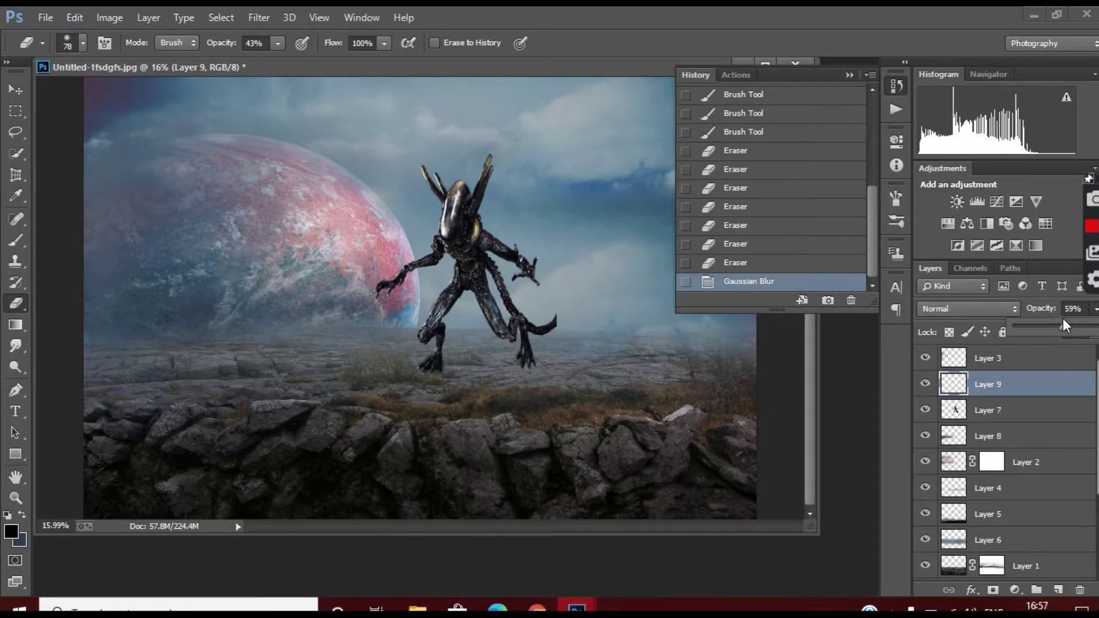
scroll(515, 393, "up", 5)
scroll(596, 361, "down", 2)
scroll(535, 386, "down", 2)
scroll(535, 385, "up", 1)
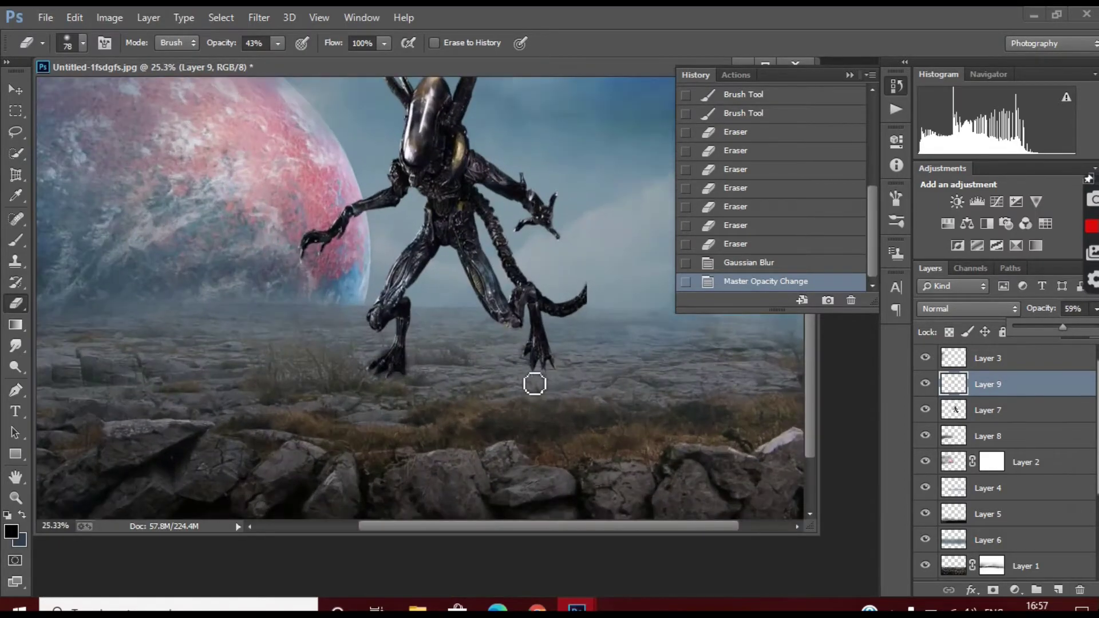
scroll(535, 384, "down", 1)
Add a layer mask to alien Layer 7 and paint its claws and feet into the ground
scroll(538, 385, "up", 3)
left_click(1008, 410)
left_click(994, 590)
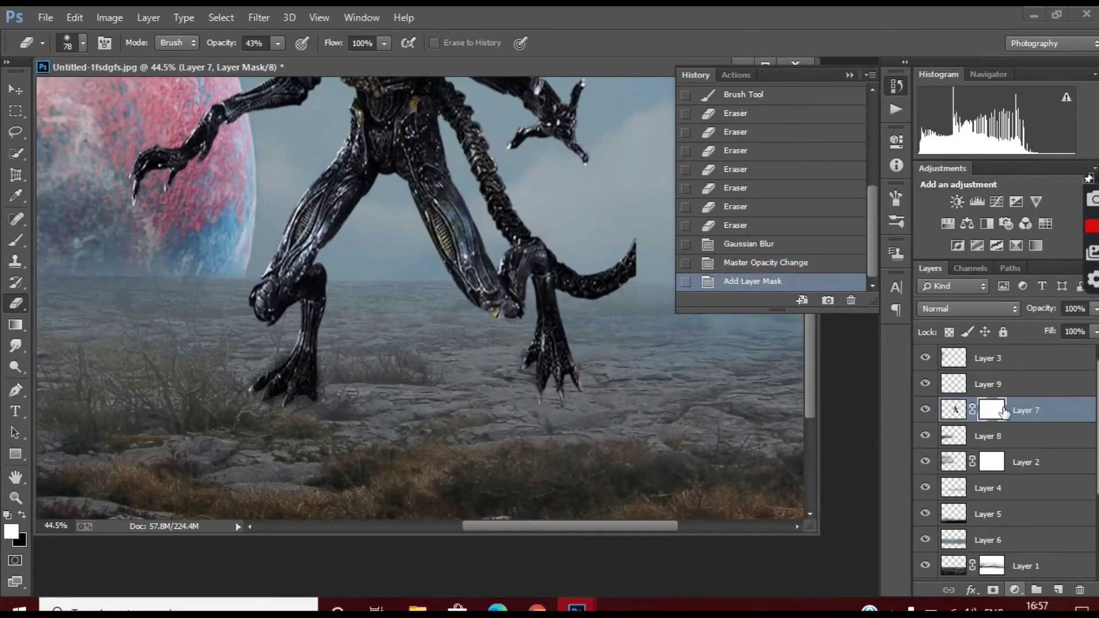
key("b")
left_click(83, 43)
left_click_drag(142, 101, 166, 95)
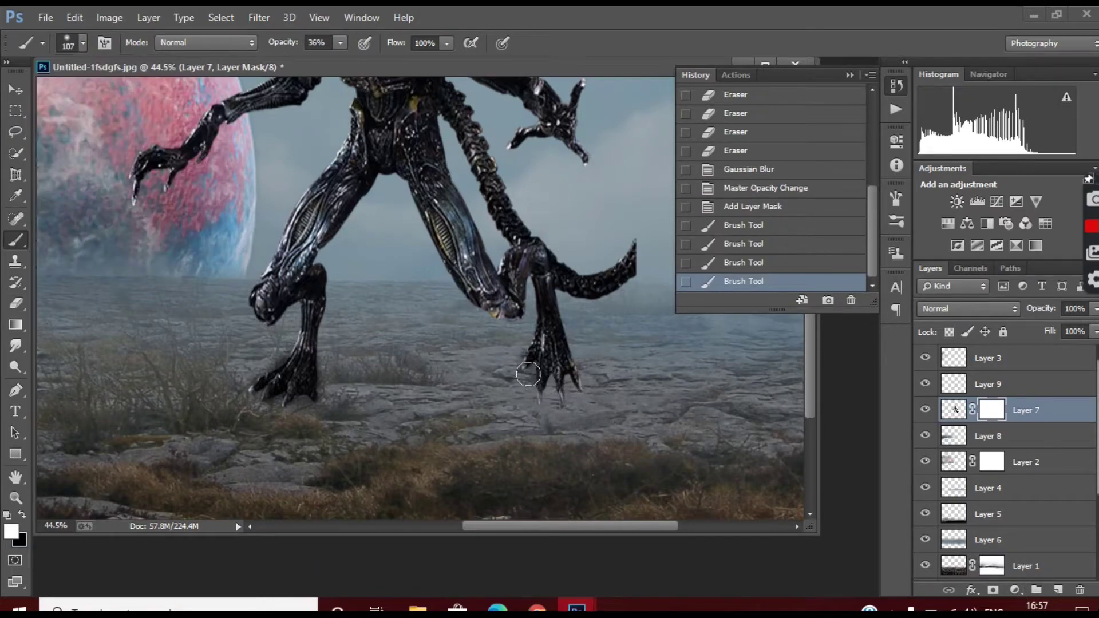
mouse_move(486, 372)
left_mouse_down()
mouse_move(544, 401)
mouse_move(481, 346)
left_mouse_up()
scroll(516, 372, "up", 2)
key("x")
Merge shadow Layer 9 down into Layer 7 and begin merging Layer 6 down
scroll(56, 388, "down", 5)
scroll(401, 372, "up", 4)
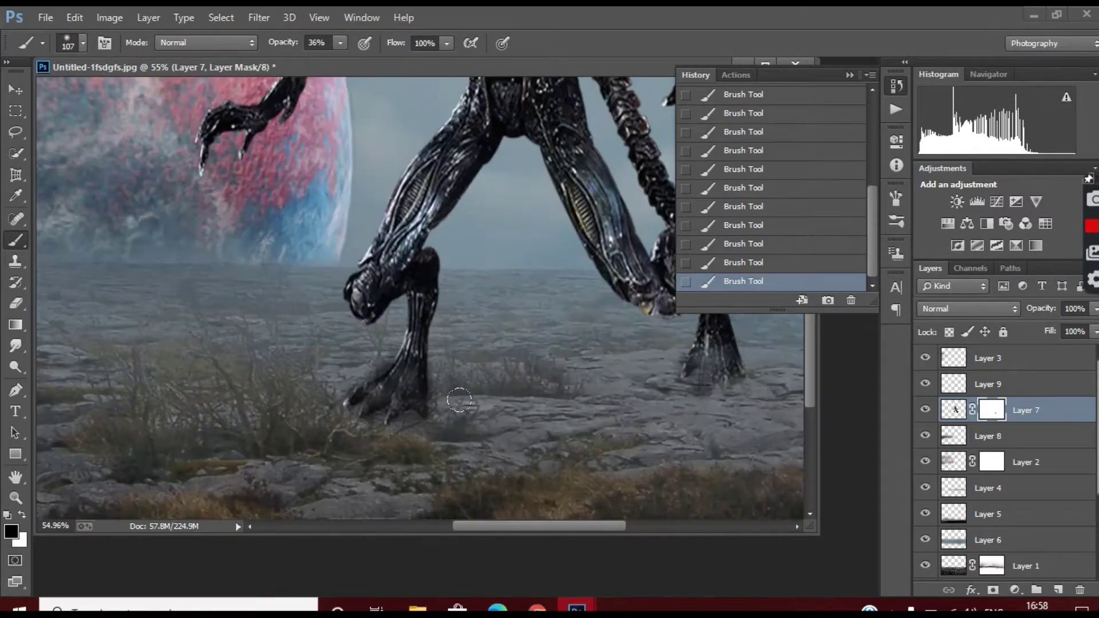
scroll(516, 372, "down", 2)
scroll(596, 426, "down", 2)
scroll(596, 426, "up", 1)
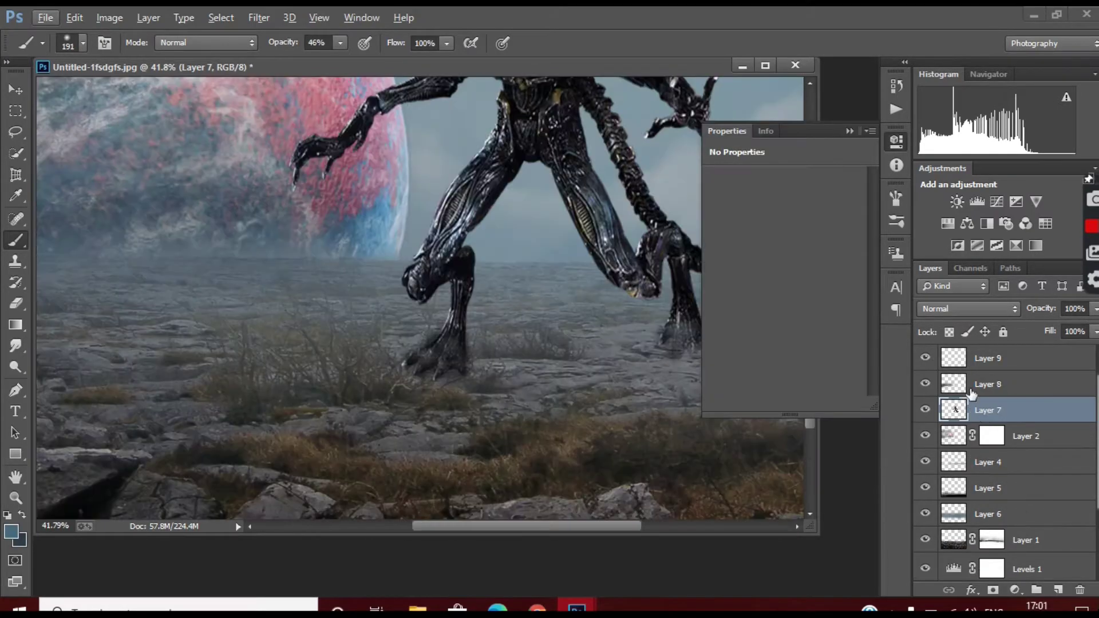
right_click(1025, 410)
left_click(687, 472)
right_click(1002, 363)
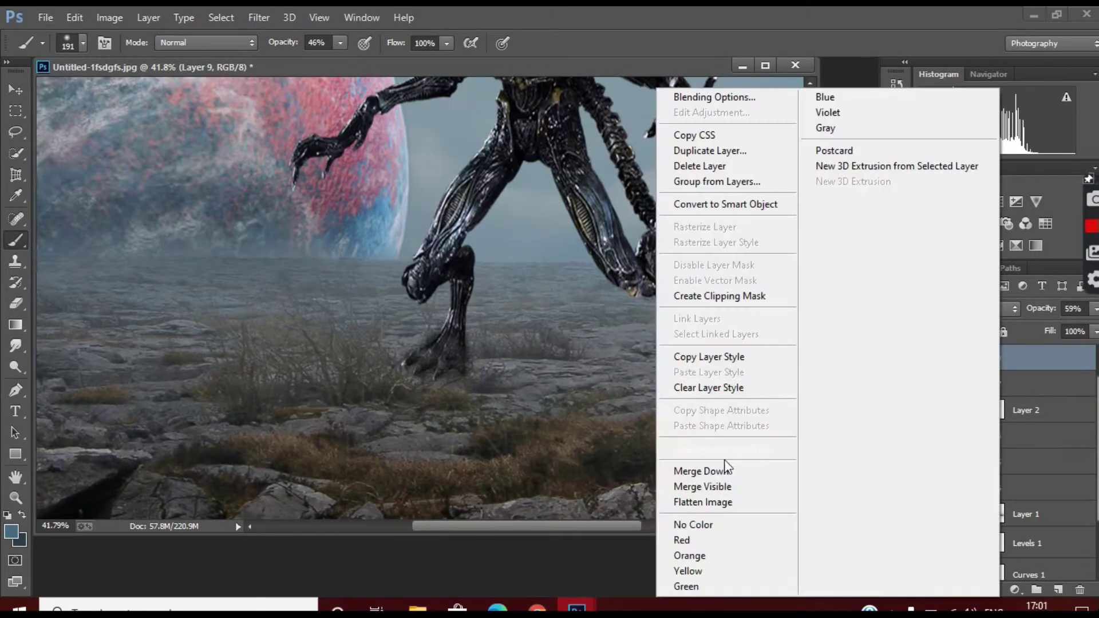
left_click(725, 468)
right_click(1009, 468)
Merge Layers 6, 5 and 4 down into Layer 1, applying its mask first
left_click(761, 472)
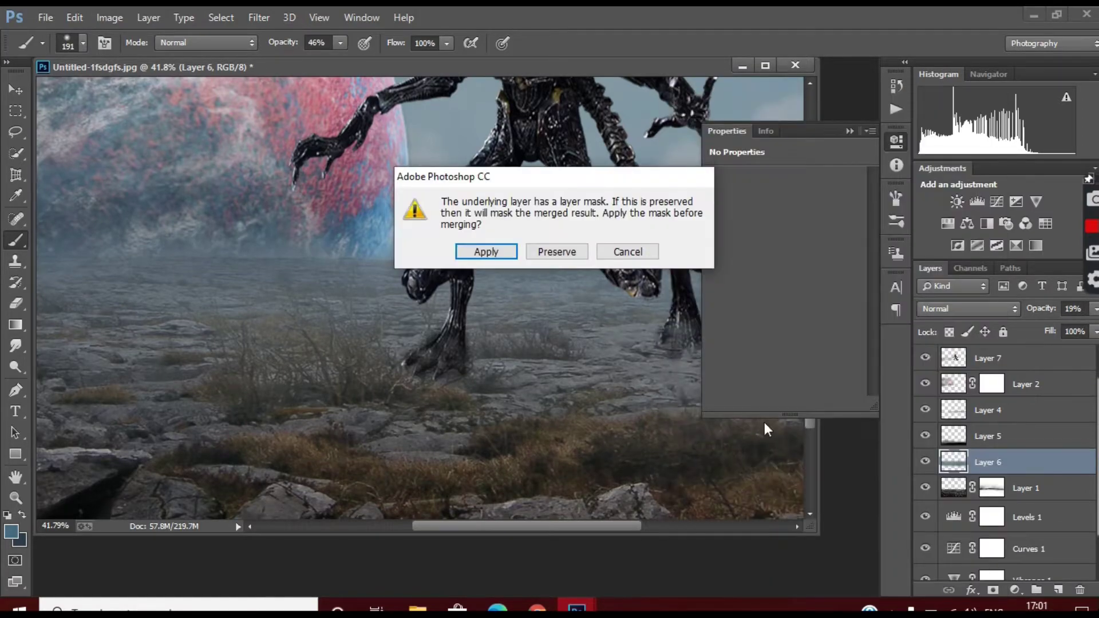
left_click(489, 250)
key("ctrl+0")
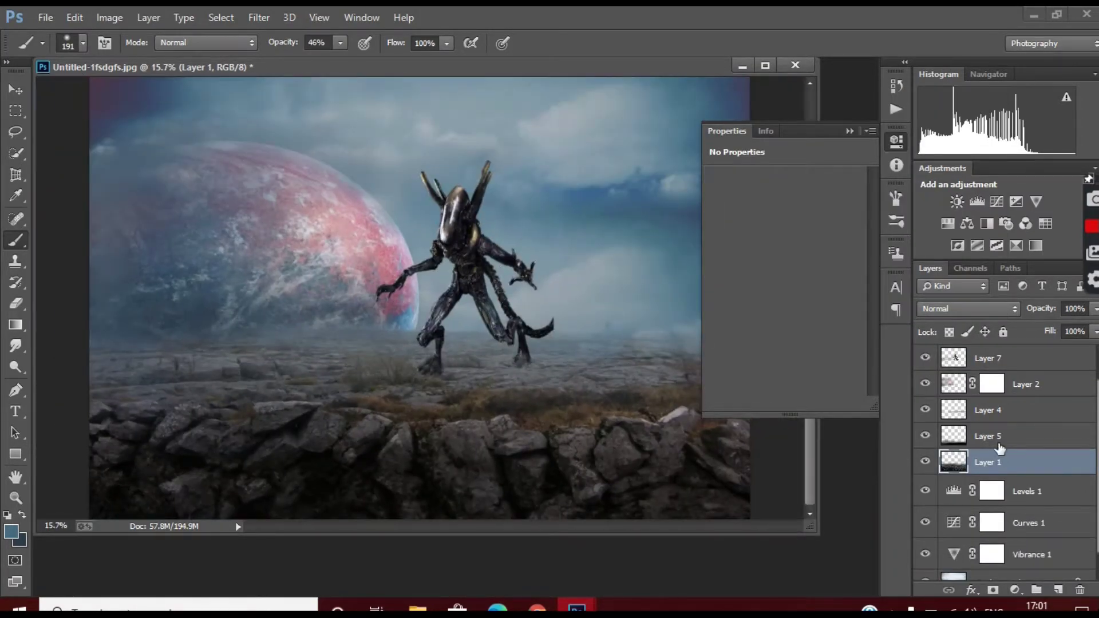
right_click(999, 441)
left_click(695, 469)
right_click(1046, 433)
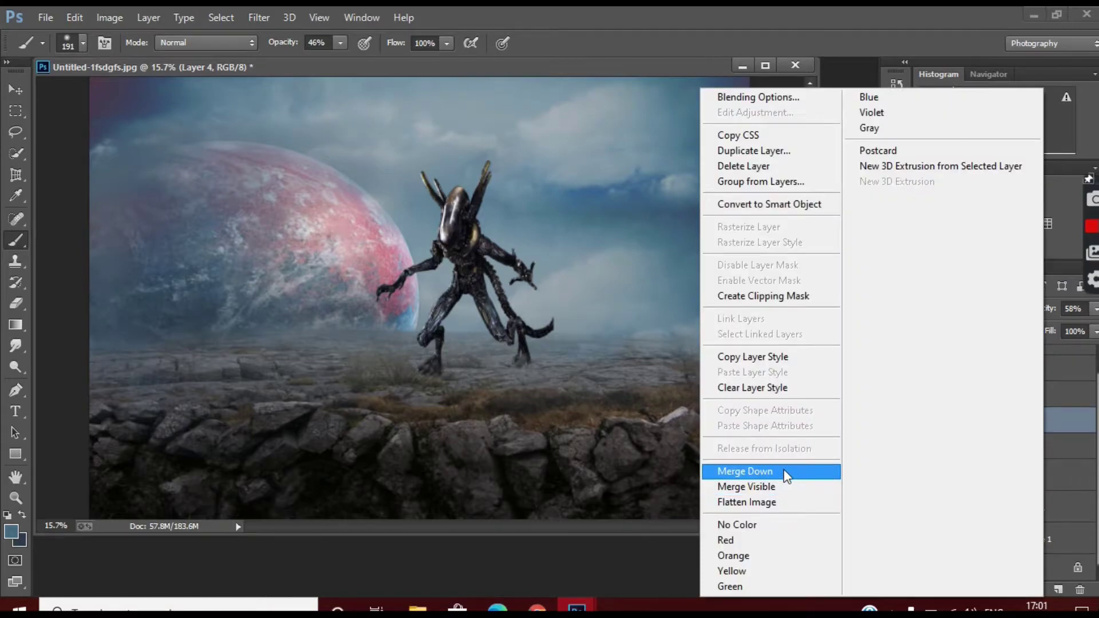
left_click(739, 466)
Add a new layer above alien Layer 7 and set the brush to 261 px at 18% opacity
left_click(1013, 391)
left_click(1060, 589)
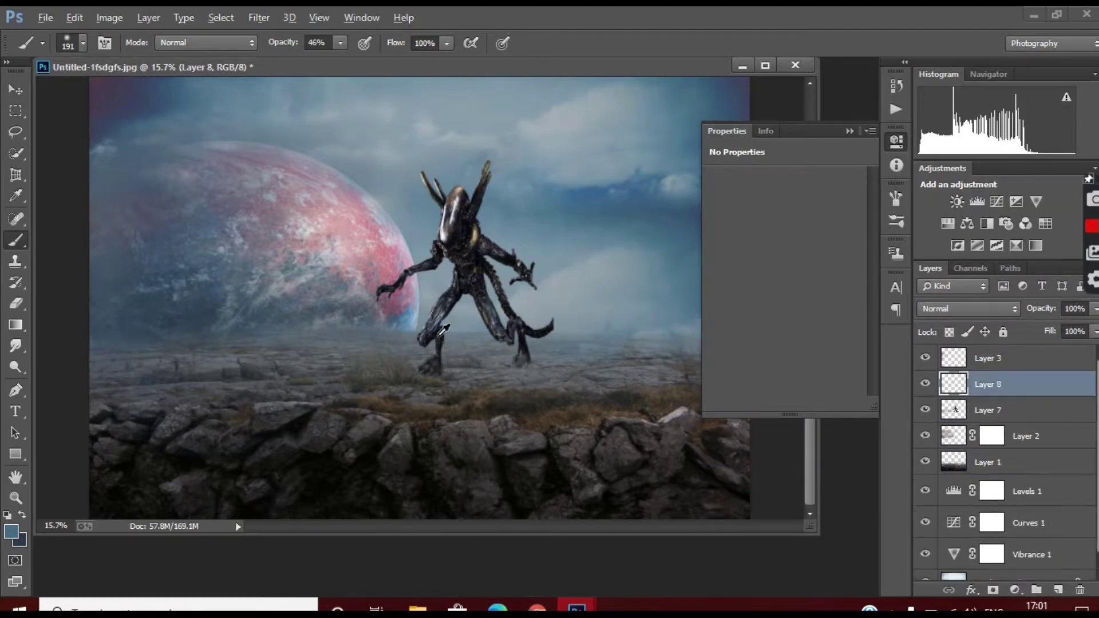
scroll(477, 406, "up", 2)
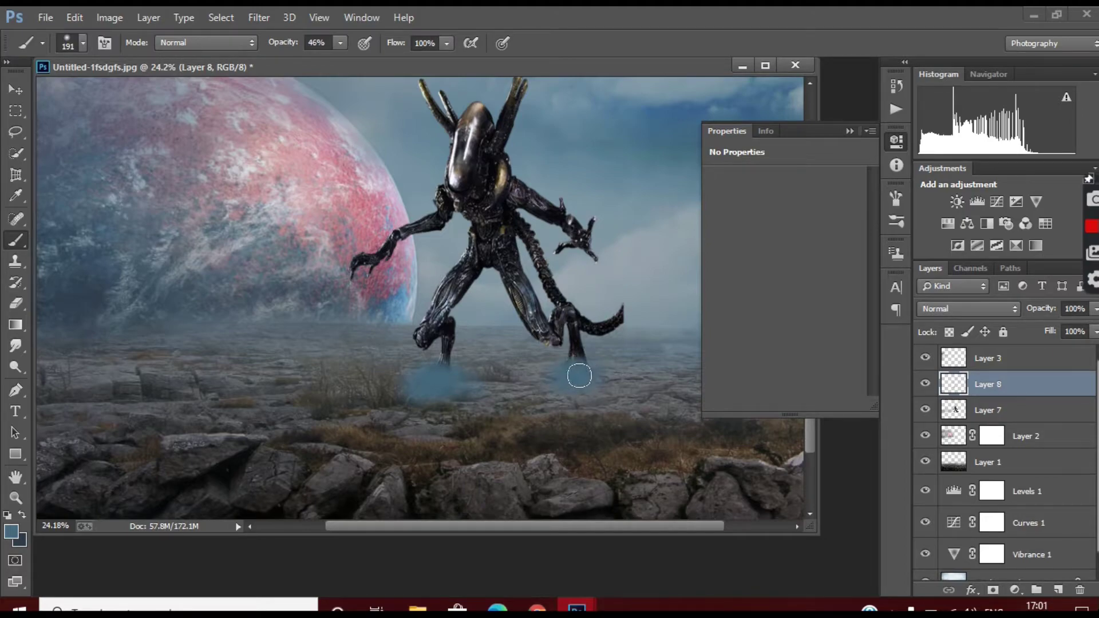
left_click(85, 43)
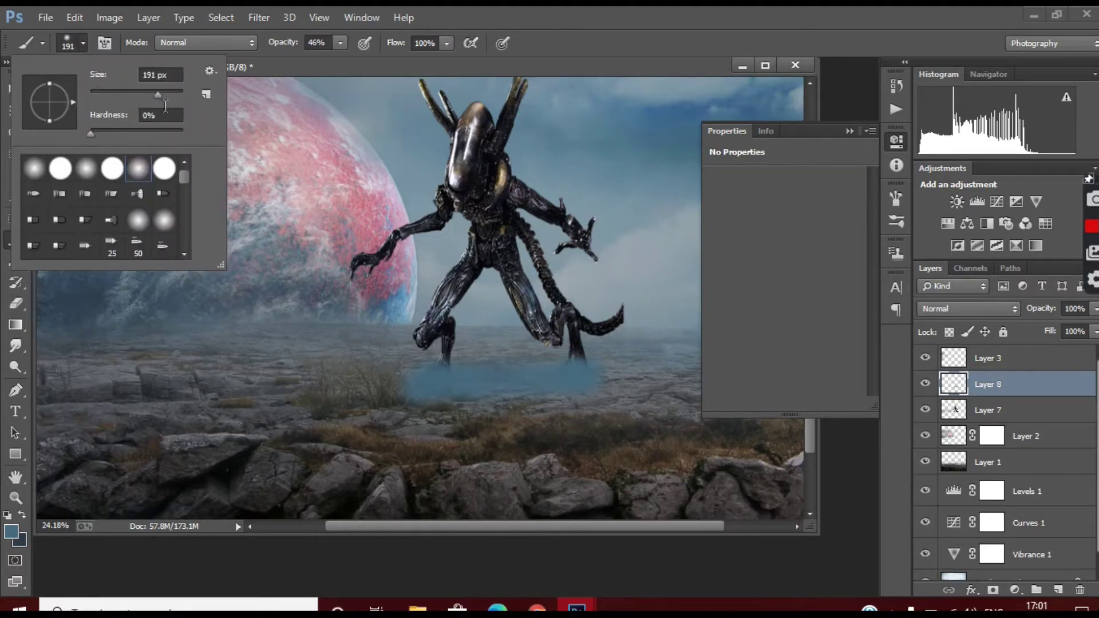
type("261")
key("Return")
key("1")
key("8")
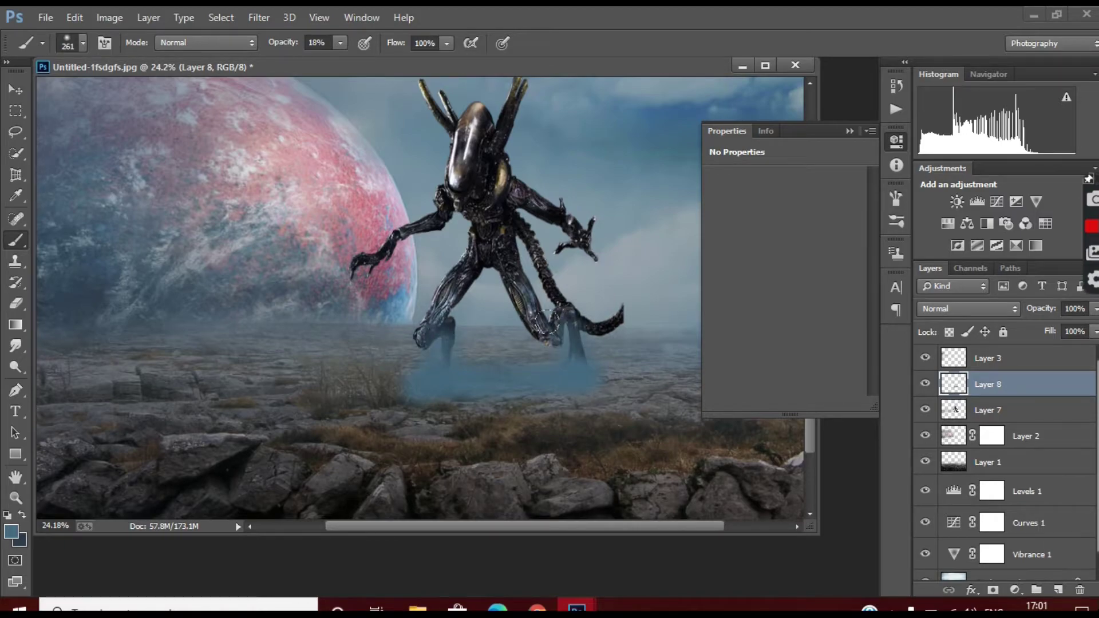
scroll(510, 292, "down", 1)
left_click(259, 18)
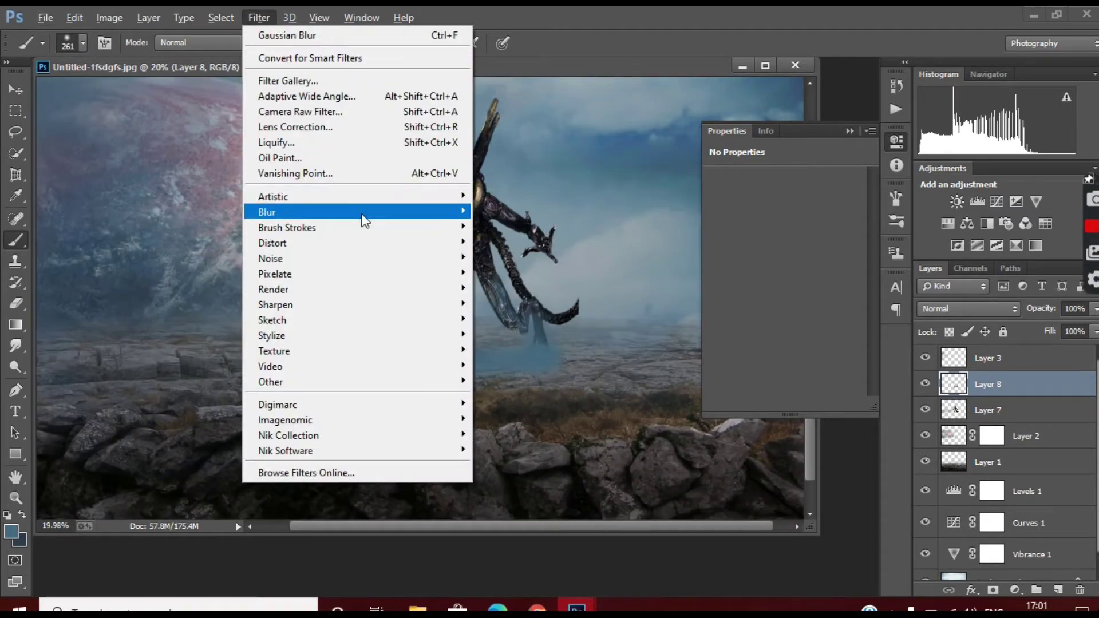
Blur the foot mist with a 38.7-pixel Gaussian Blur and fade Layer 8 to 46% opacity
left_click(531, 327)
left_click_drag(671, 366, 687, 365)
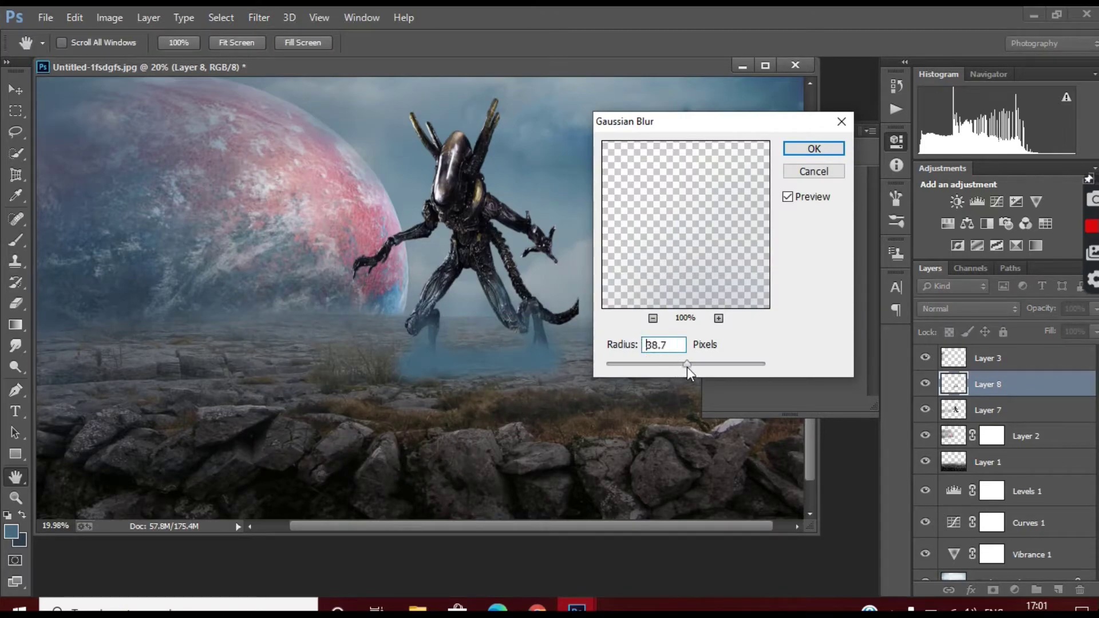
left_click(808, 176)
left_click(1095, 309)
left_click_drag(1025, 329, 1050, 331)
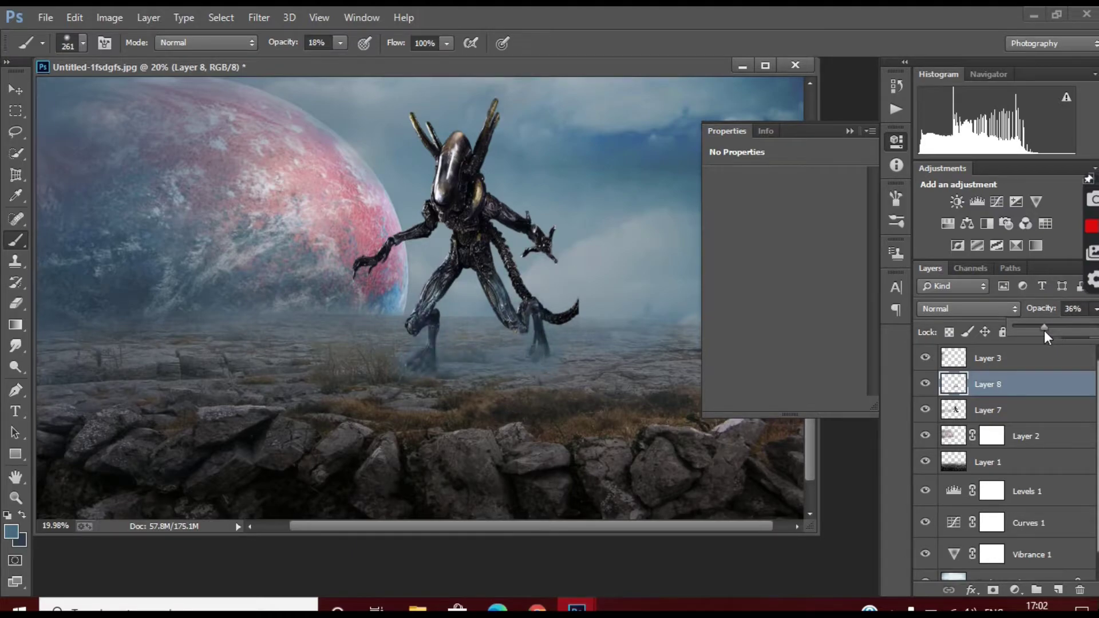
scroll(447, 355, "up", 2)
scroll(448, 355, "up", 2)
scroll(448, 355, "down", 2)
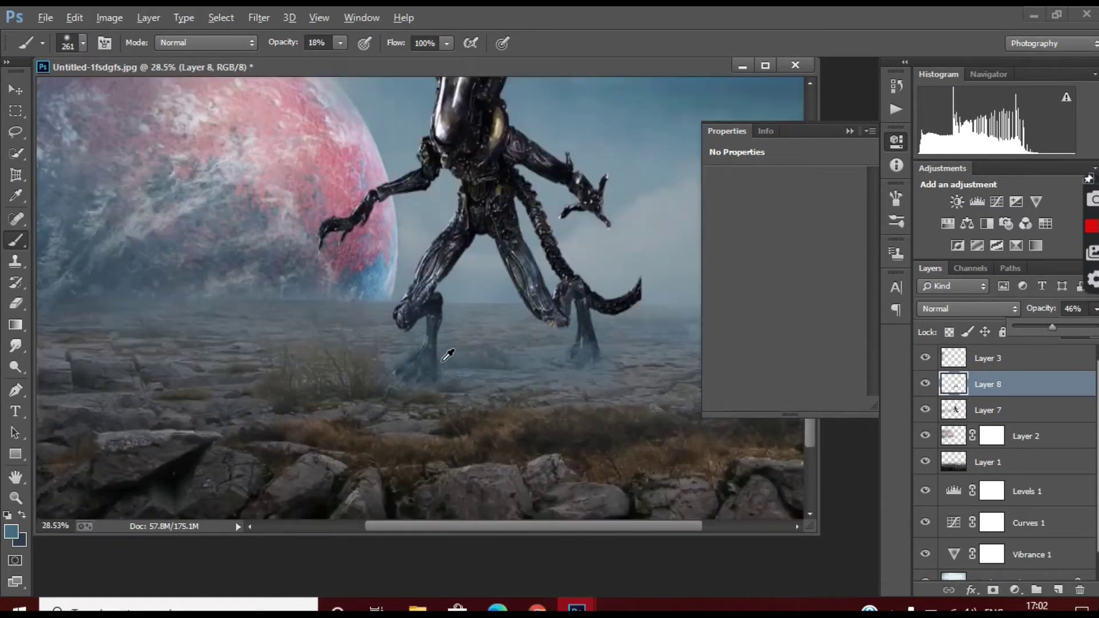
scroll(448, 355, "up", 2)
scroll(580, 353, "up", 2)
scroll(580, 353, "down", 8)
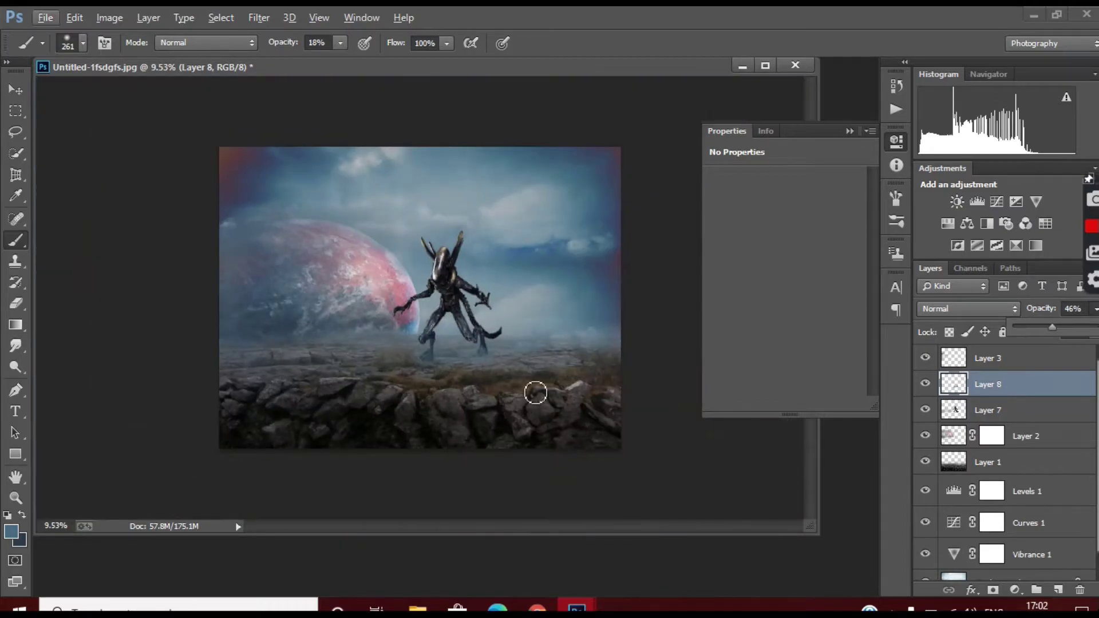
Enlarge the brush to 507 px
left_click(83, 42)
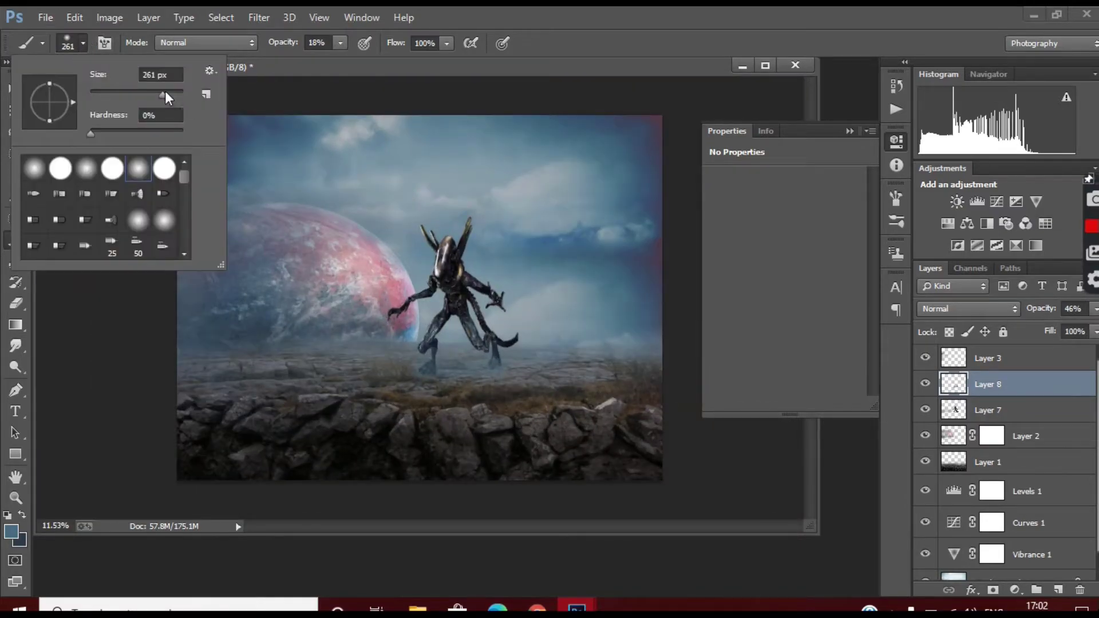
left_click(180, 94)
type("507")
key("Return")
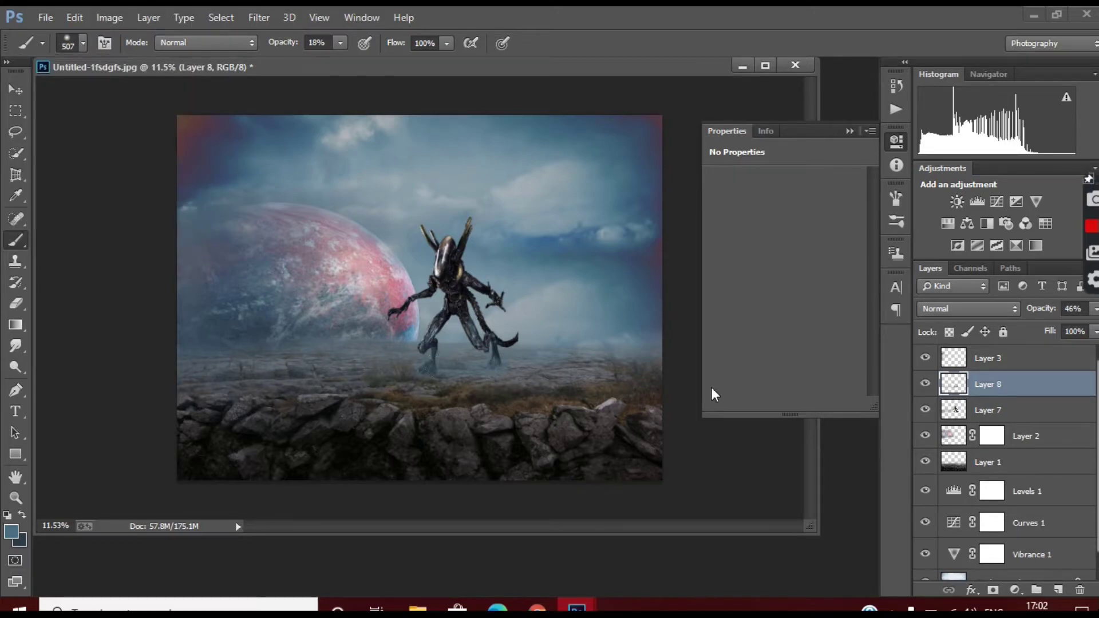
scroll(572, 393, "up", 3)
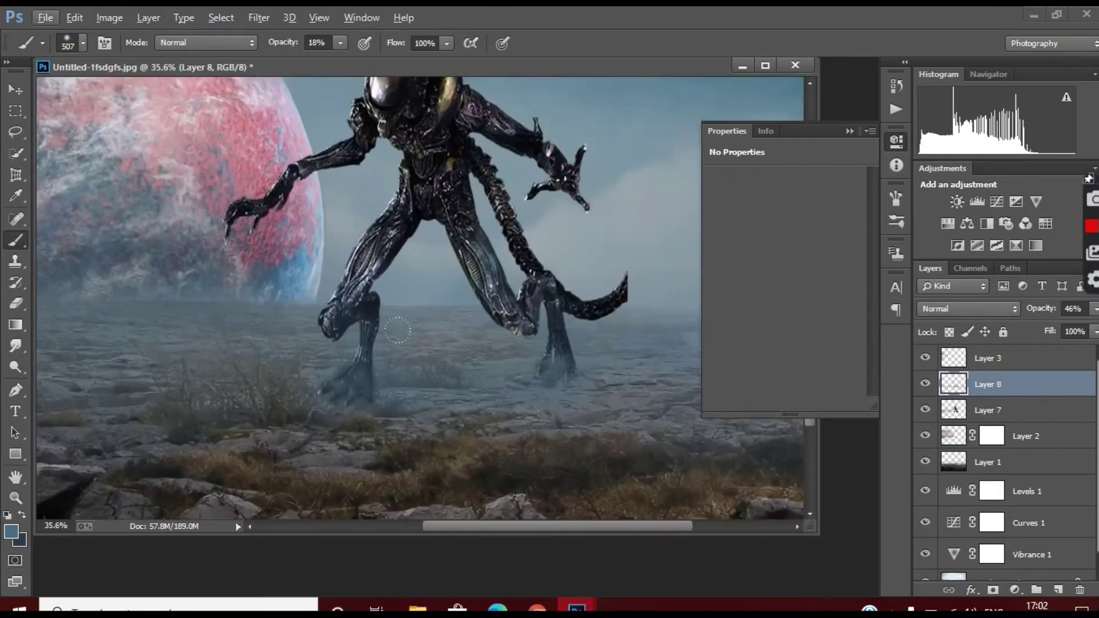
scroll(515, 378, "up", 2)
scroll(487, 372, "down", 1)
scroll(460, 368, "down", 1)
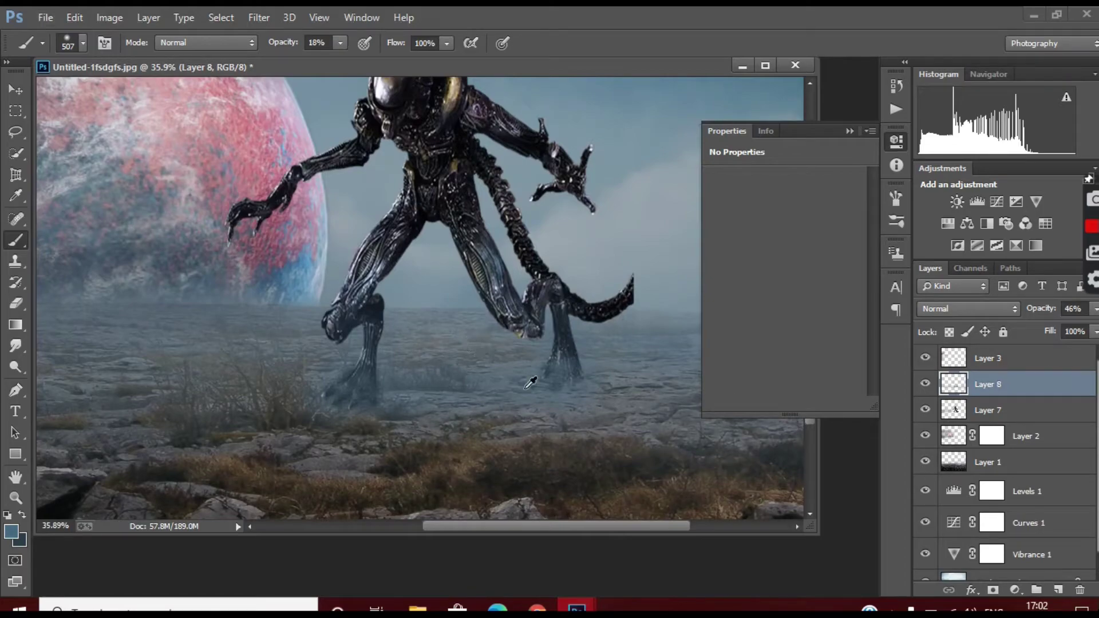
scroll(531, 383, "down", 3)
scroll(531, 383, "up", 1)
scroll(531, 383, "up", 1)
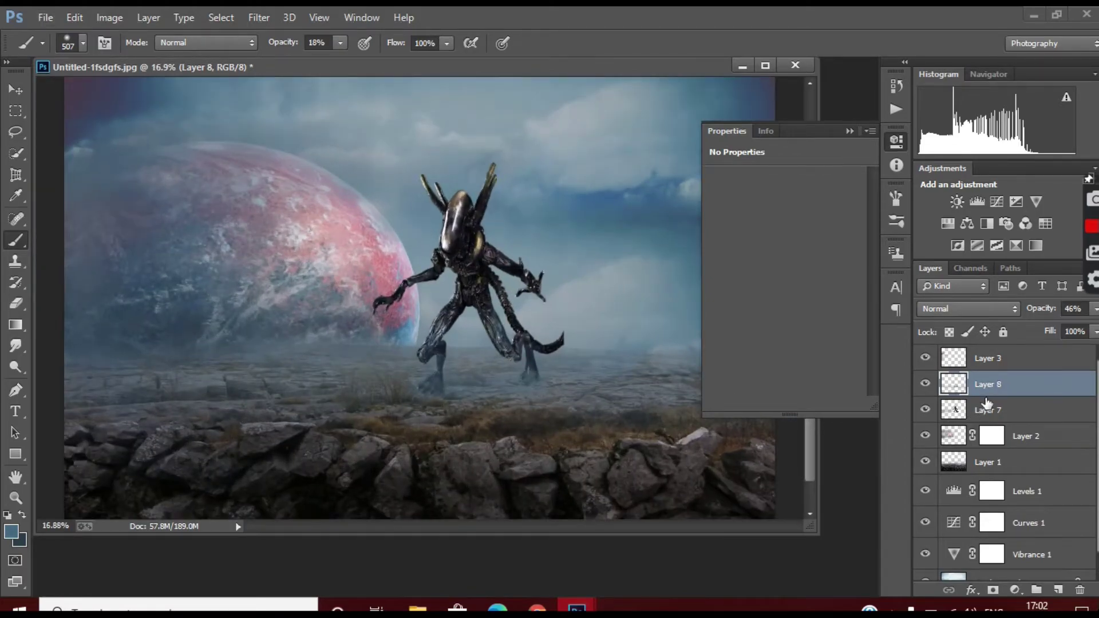
Merge alien Layer 7 down into Layer 2, applying the mask first
right_click(987, 406)
left_click(714, 463)
left_click(486, 250)
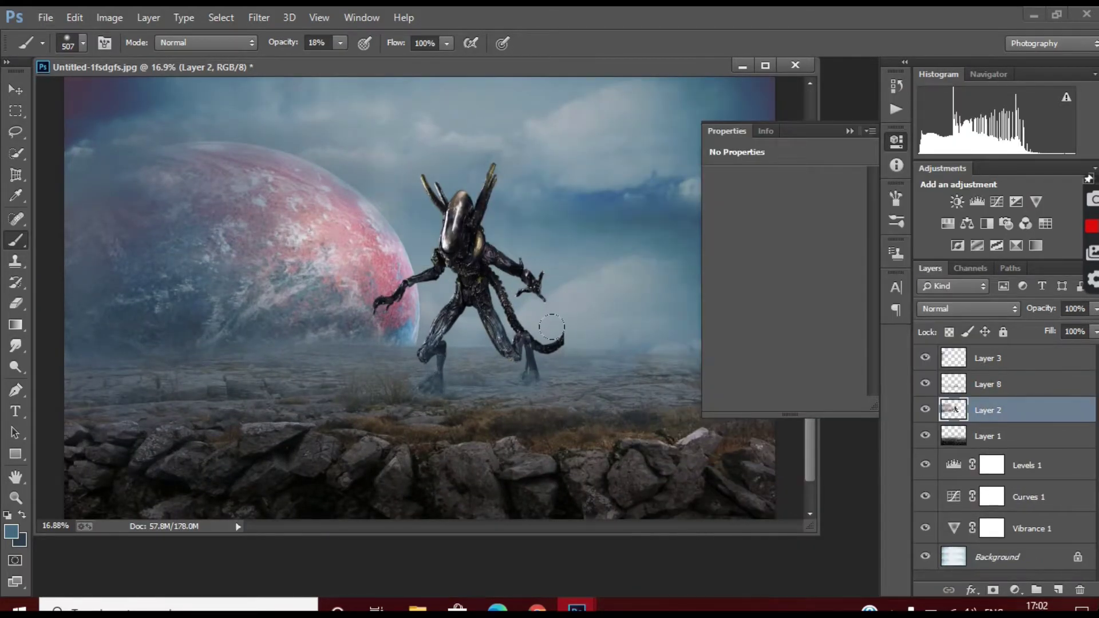
scroll(596, 389, "up", 3)
scroll(604, 382, "down", 2)
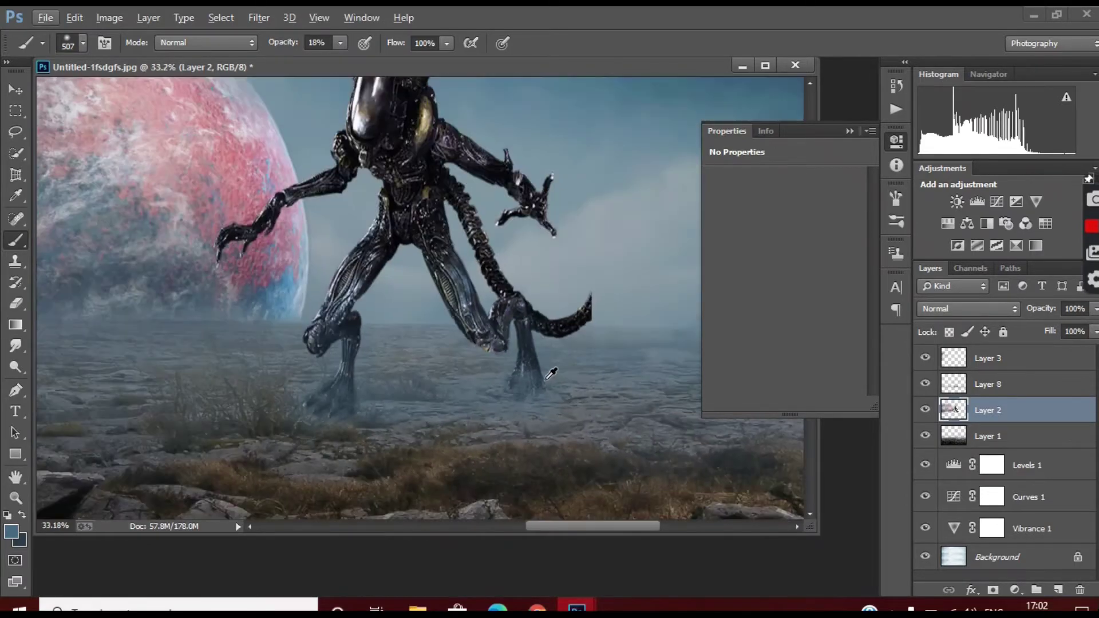
scroll(549, 374, "down", 1)
scroll(430, 393, "up", 1)
scroll(417, 380, "up", 2)
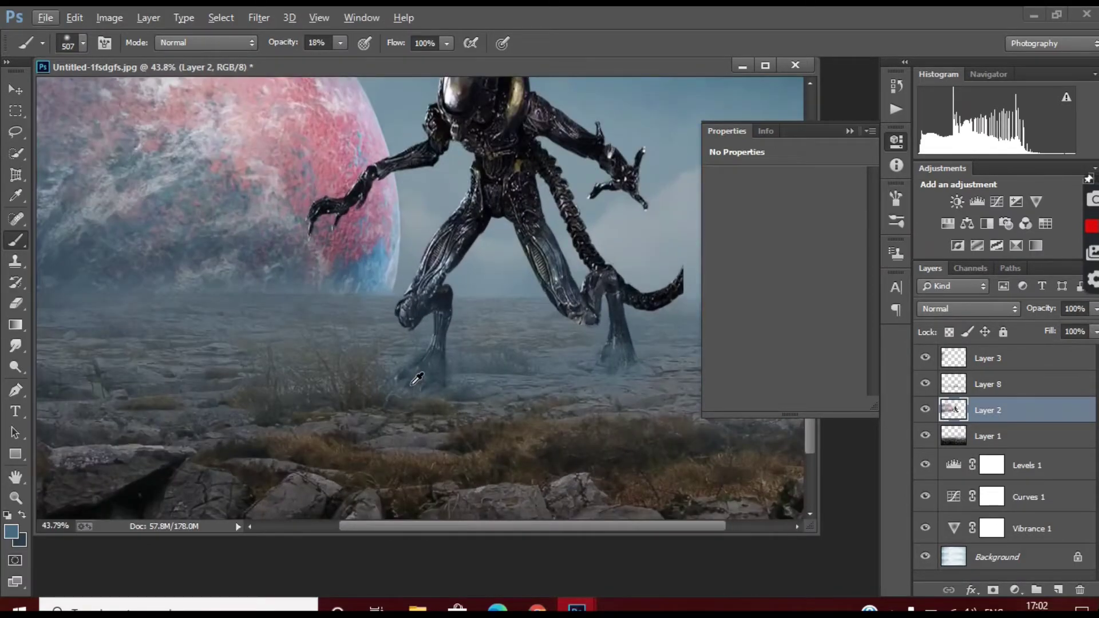
scroll(417, 379, "up", 1)
scroll(416, 379, "down", 2)
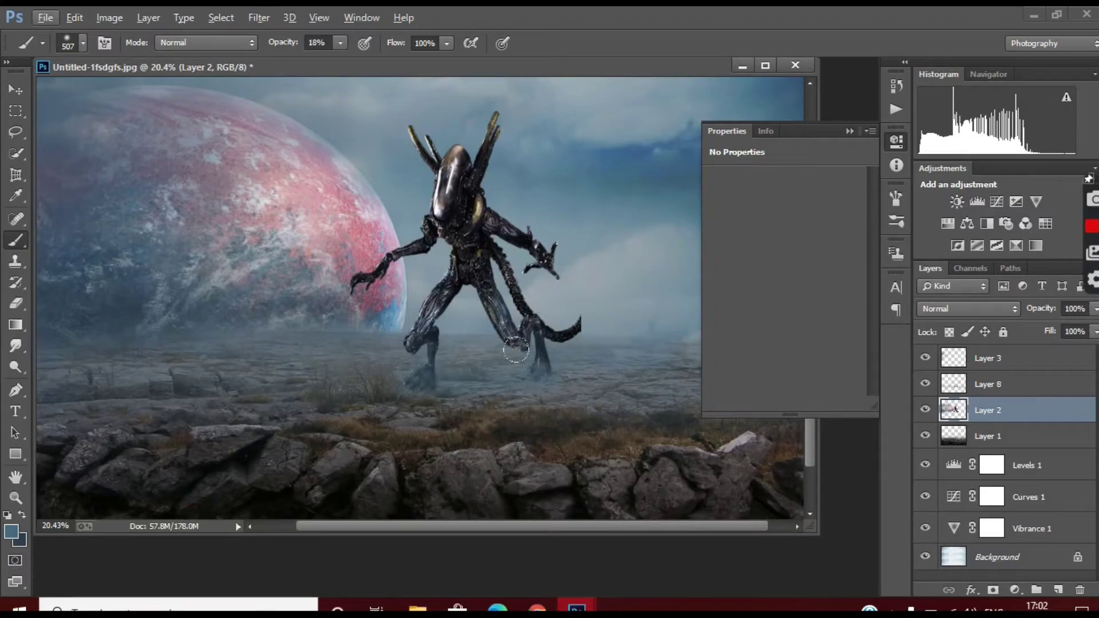
scroll(470, 371, "down", 1)
Open the cut-out PNG photo of the man from the File menu
left_click(45, 17)
left_click(53, 50)
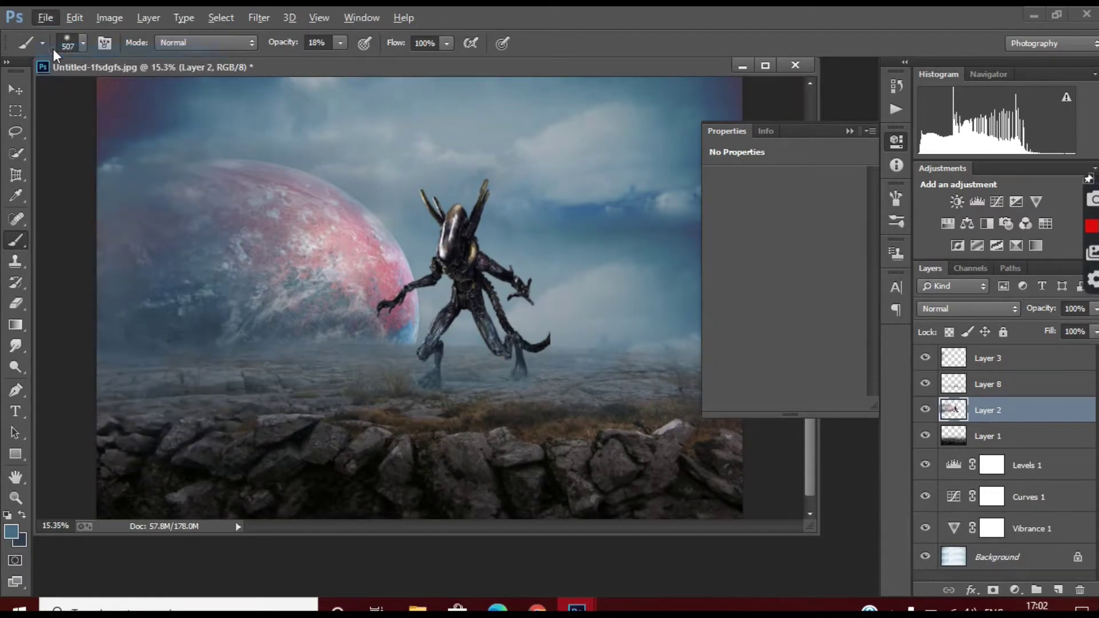
double_click(256, 161)
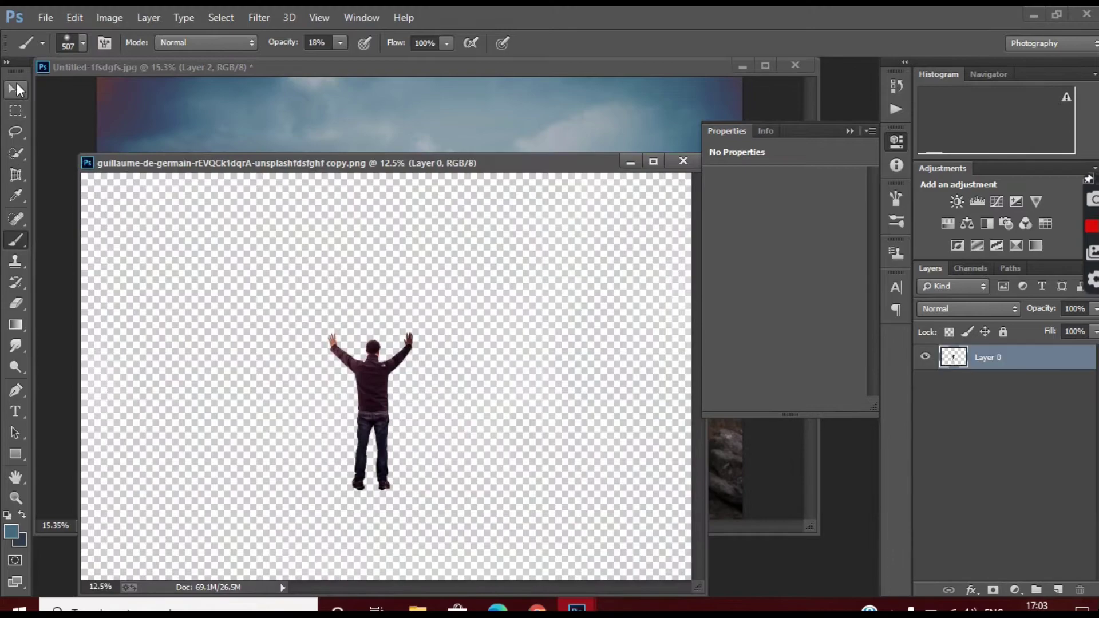
Move the man into the scene, scale him to about 88% by 80%, and place him on the rocks
left_click(17, 90)
mouse_move(371, 401)
left_mouse_down()
mouse_move(387, 362)
mouse_move(396, 383)
mouse_move(431, 366)
left_mouse_up()
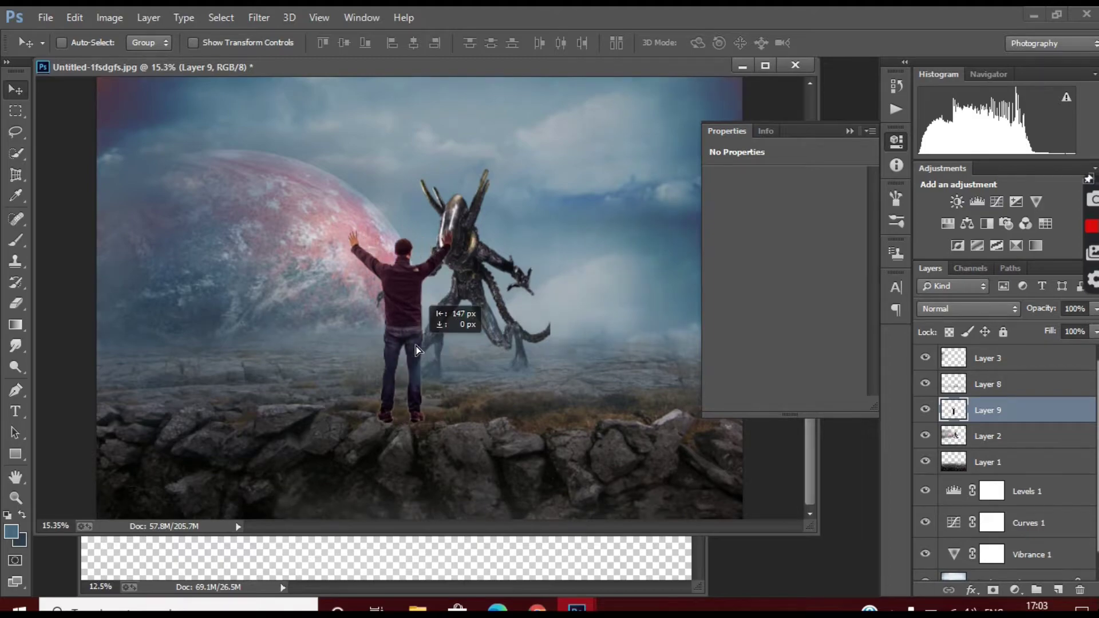
key("ctrl+t")
scroll(366, 218, "down", 2)
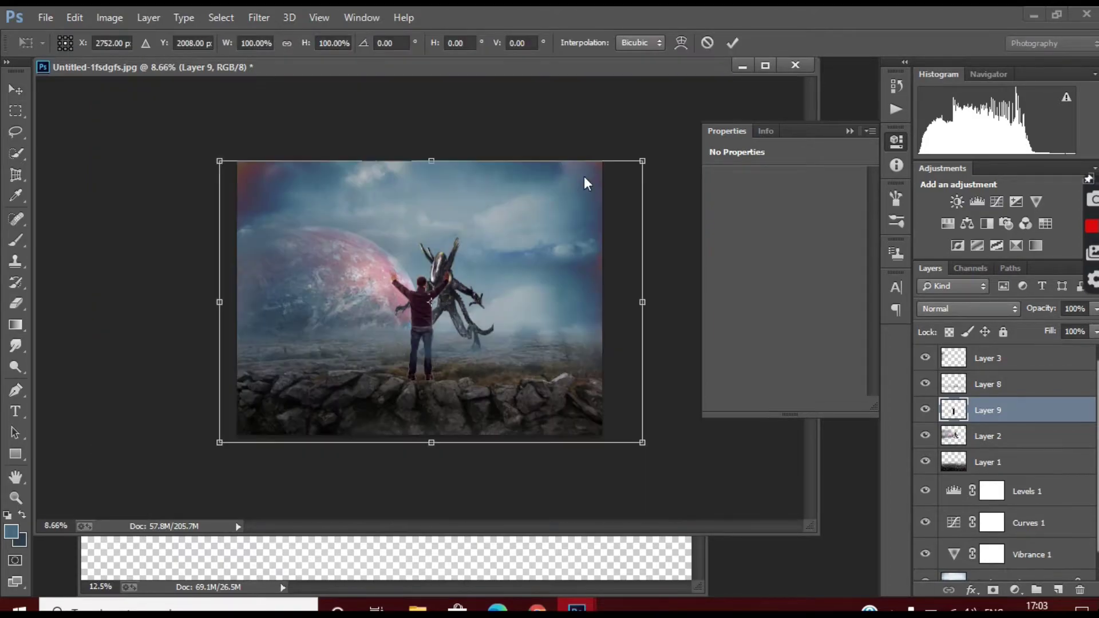
left_click_drag(644, 163, 592, 217)
left_click_drag(476, 314, 499, 300)
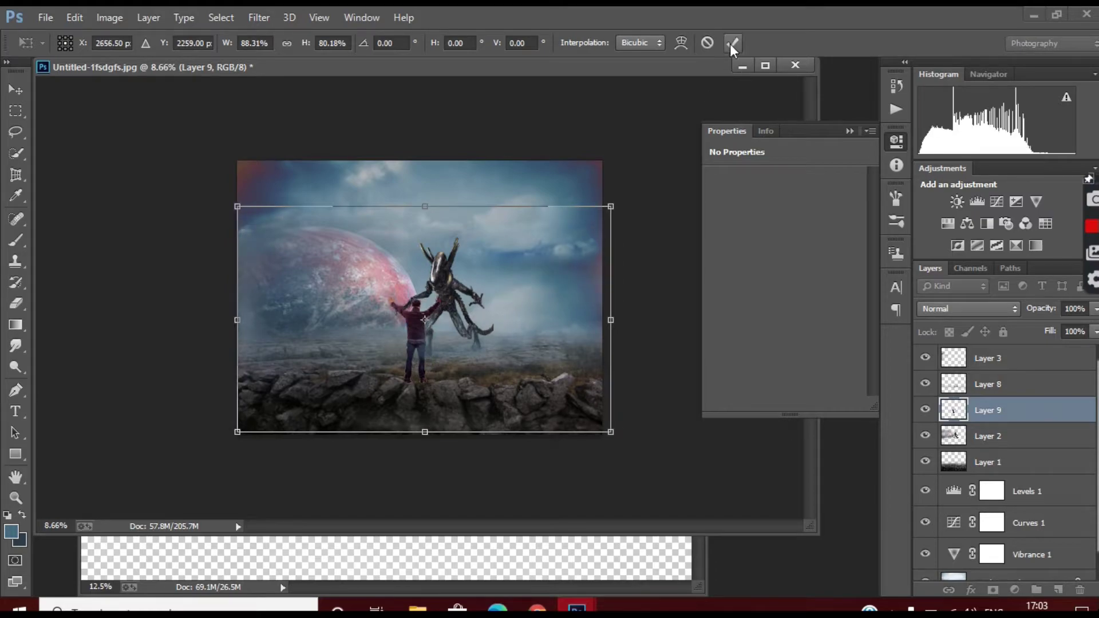
key("Return")
key("e")
scroll(432, 424, "up", 2)
Add a mask to the alien's Layer 2 and select Layer 1 with the adjustment layers
scroll(429, 421, "up", 2)
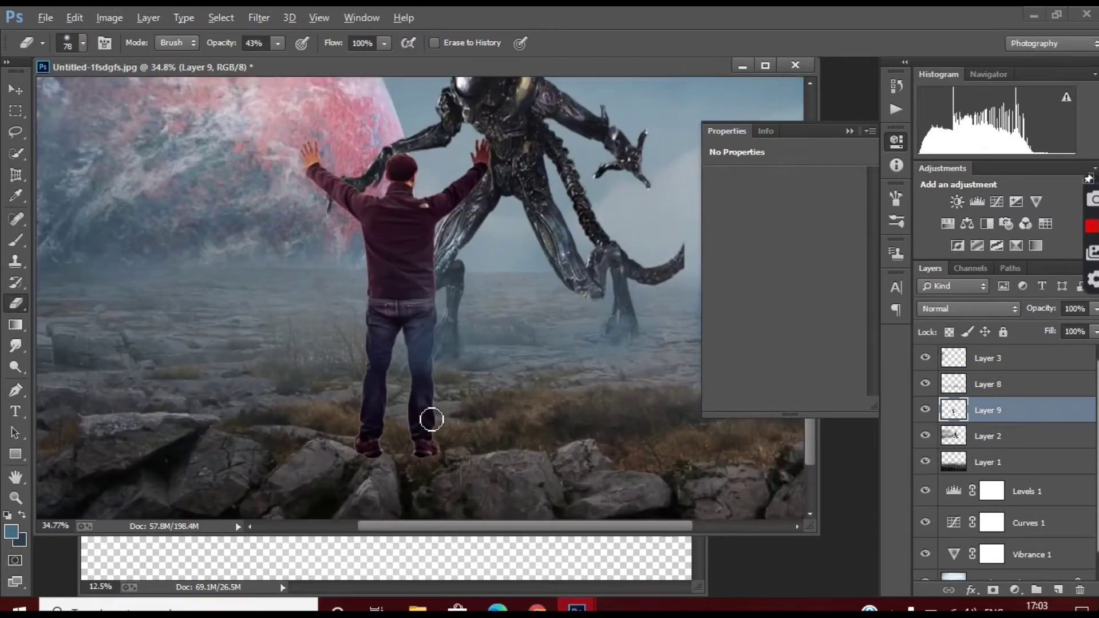
scroll(431, 420, "up", 2)
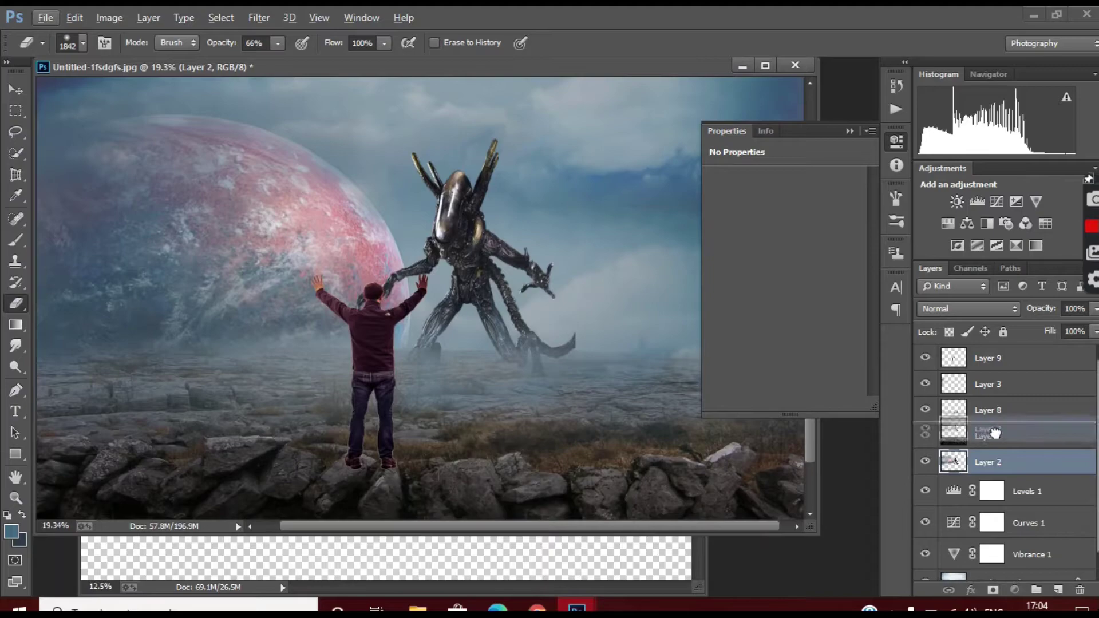
left_click(994, 590)
scroll(527, 407, "up", 4)
left_click(988, 447)
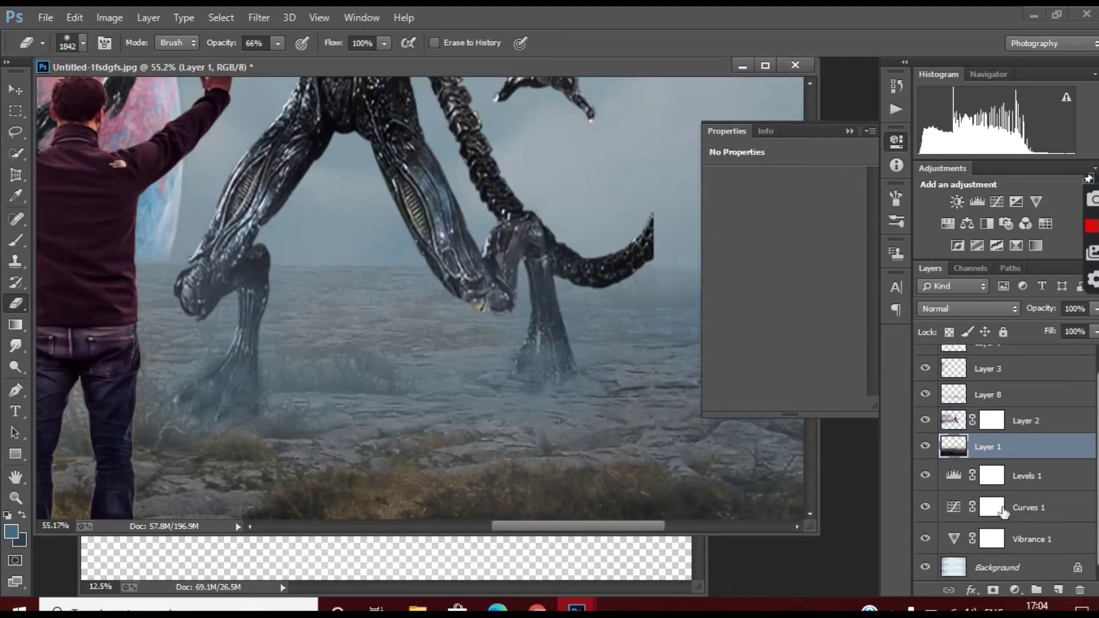
left_click(1029, 538, "ctrl")
left_click(1022, 497, "ctrl")
right_click(1022, 497)
key("Escape")
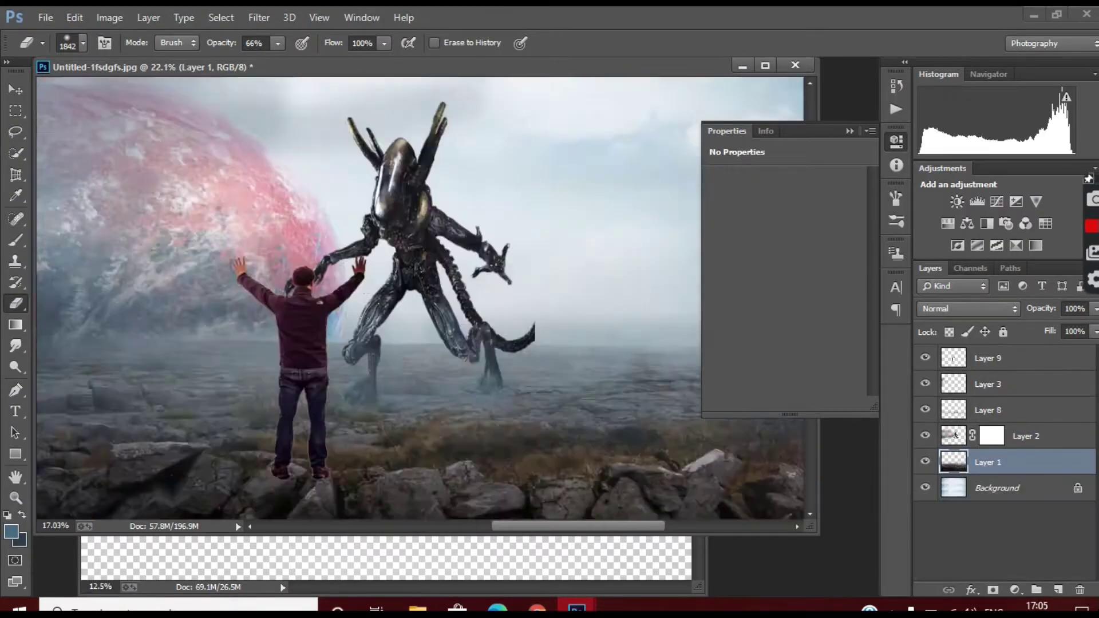
Create a new empty Layer 10 with Ctrl+Shift+Alt+N
scroll(454, 346, "up", 2)
scroll(454, 346, "down", 2)
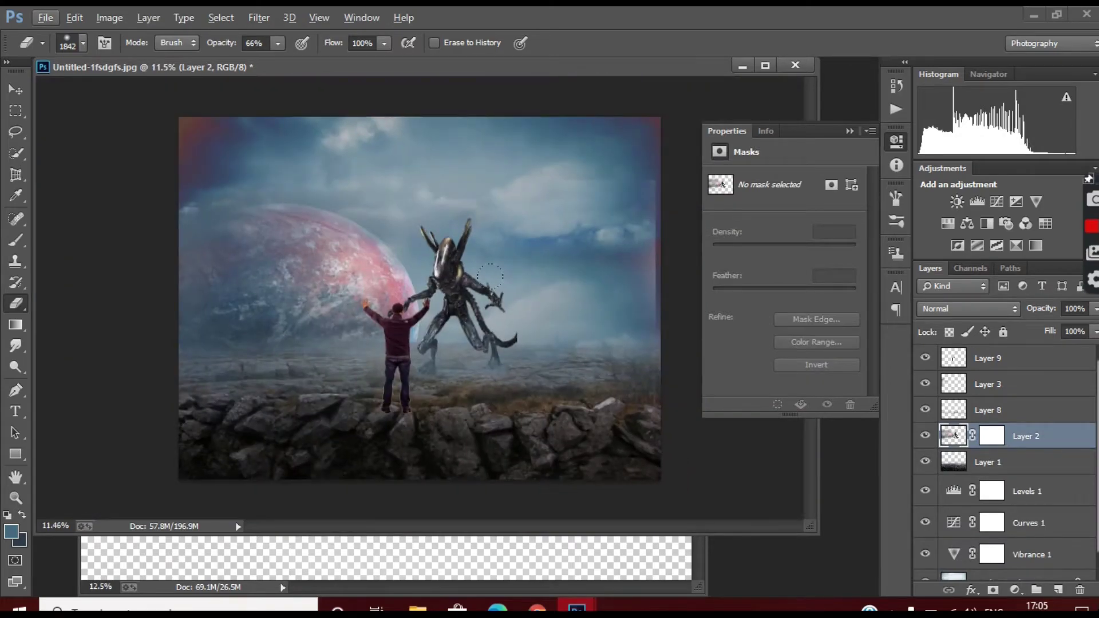
scroll(454, 347, "up", 3)
key("ctrl+shift+alt+n")
scroll(366, 504, "up", 2)
Paint soft black shadows under the man's shoes on Layer 10
key("b")
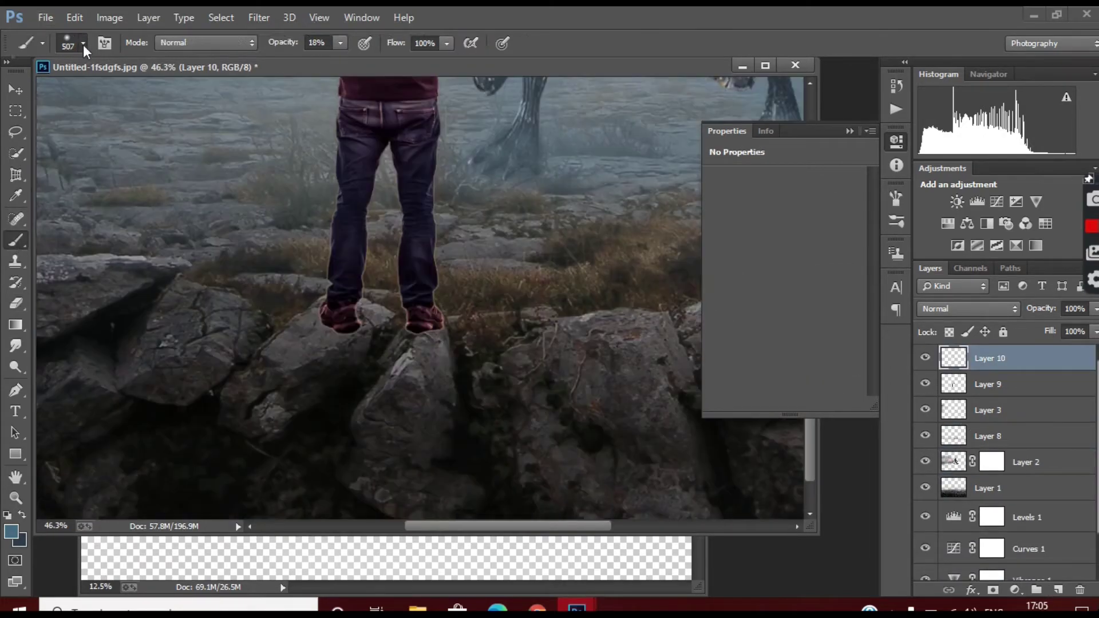
left_click(83, 43)
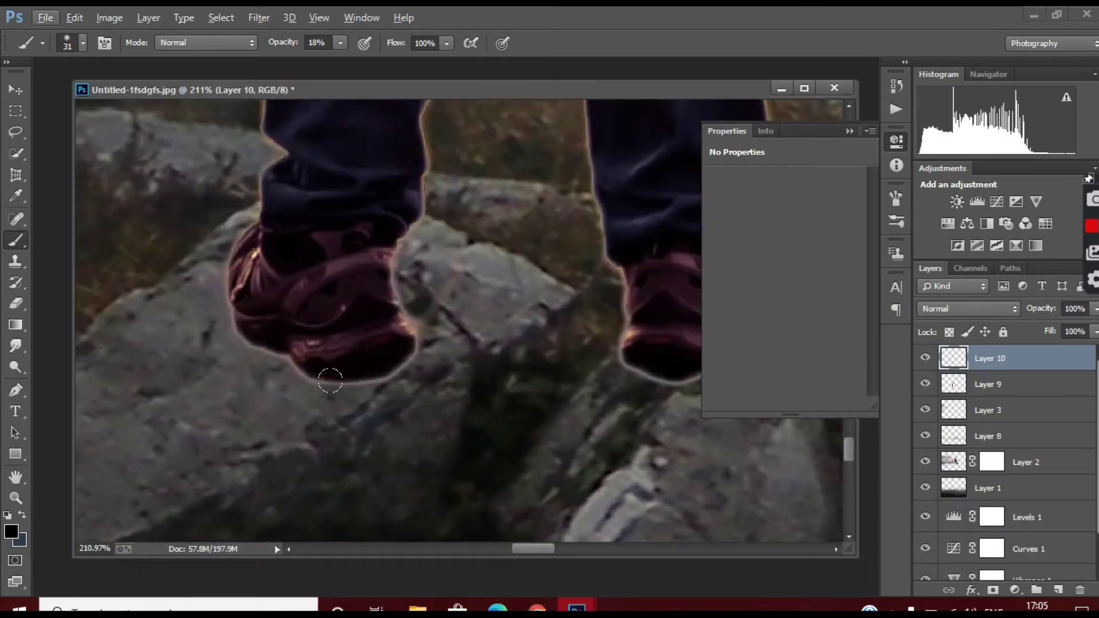
left_click_drag(330, 381, 229, 326)
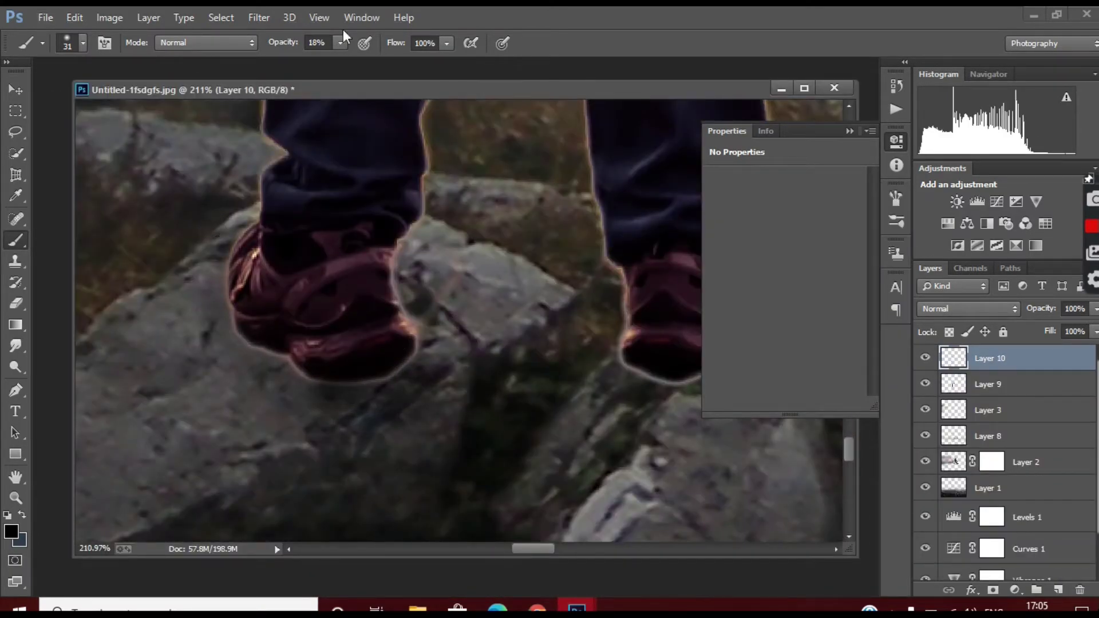
left_click(83, 43)
left_click_drag(114, 93, 101, 93)
left_click_drag(312, 393, 503, 363)
scroll(393, 368, "up", 2)
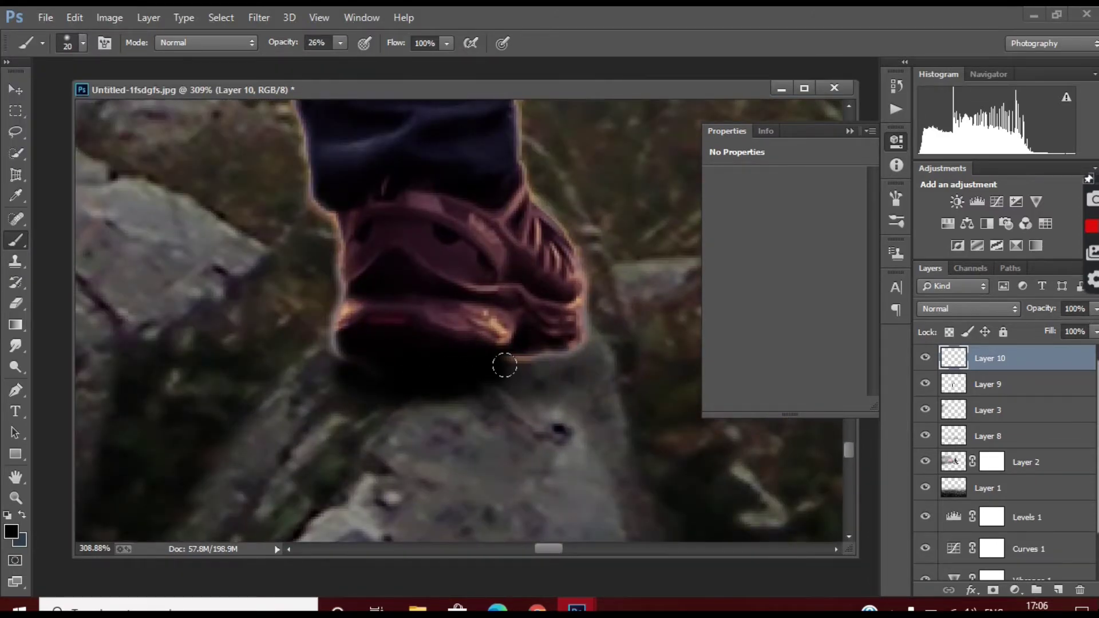
scroll(503, 363, "down", 3)
scroll(503, 363, "down", 2)
Soften the shoe shadows with a Gaussian Blur
left_click(258, 17)
left_click(504, 326)
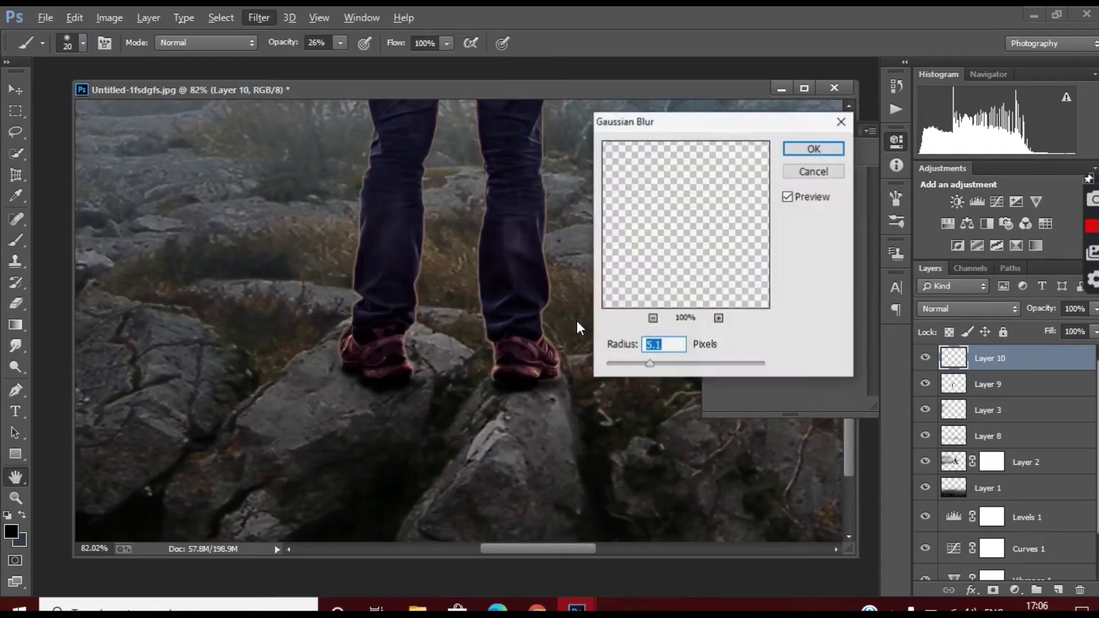
left_click(813, 149)
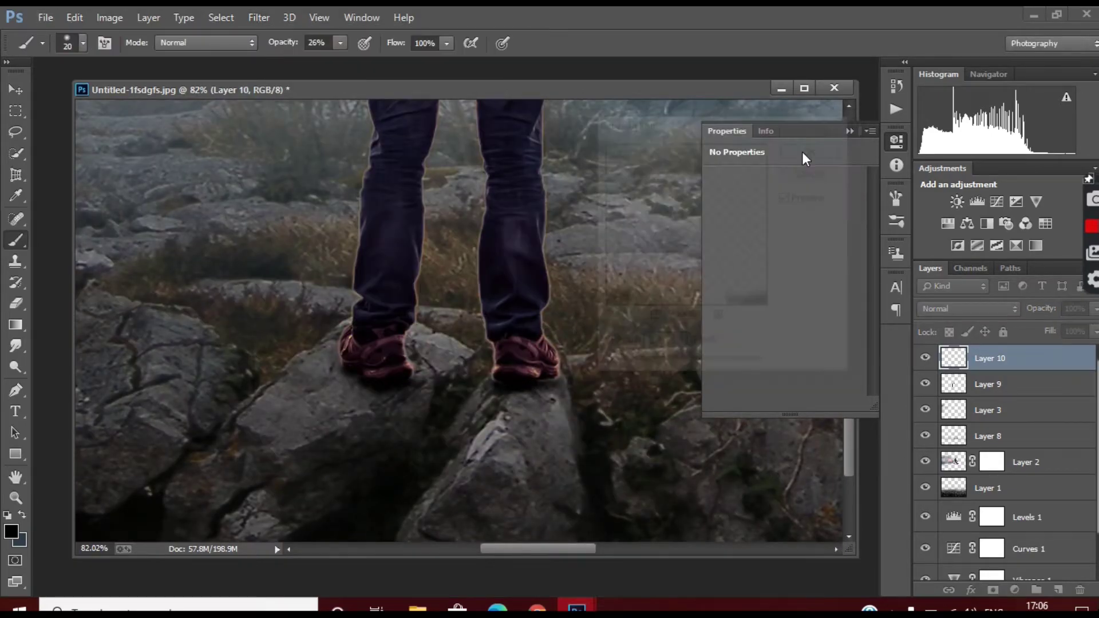
scroll(630, 286, "down", 5)
scroll(400, 461, "up", 3)
scroll(521, 394, "down", 2)
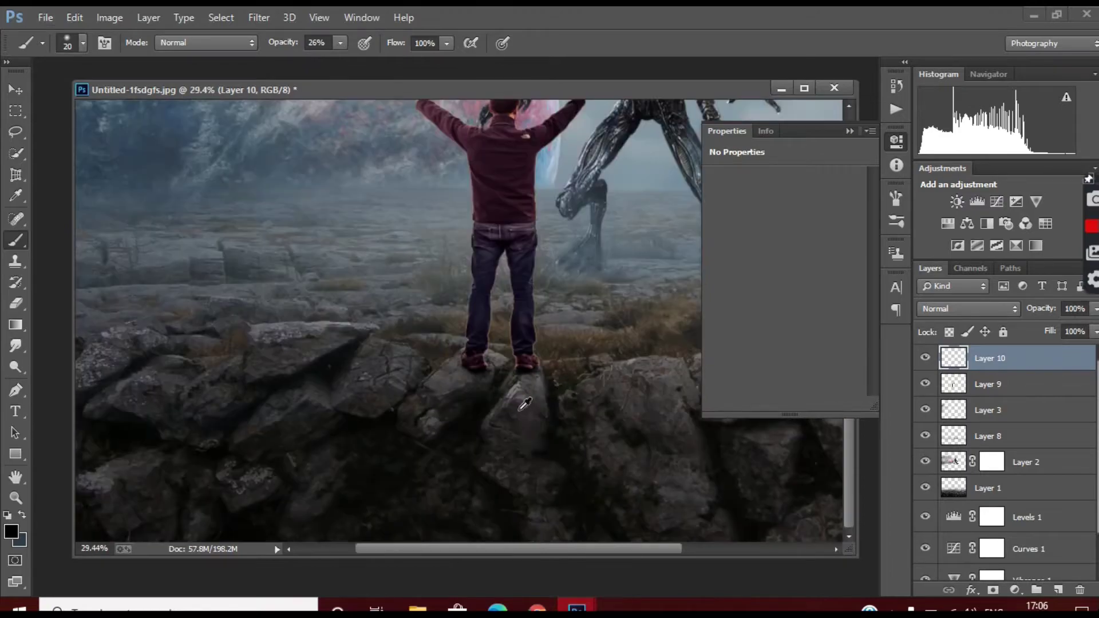
scroll(673, 524, "down", 2)
scroll(566, 373, "up", 5)
scroll(565, 380, "down", 1)
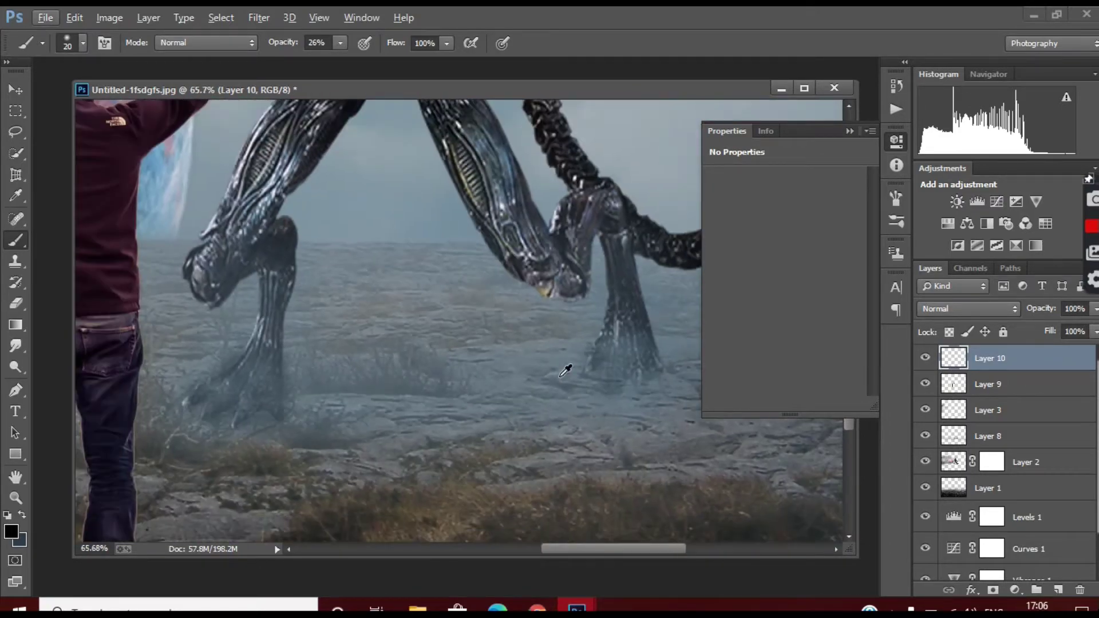
left_click(994, 463)
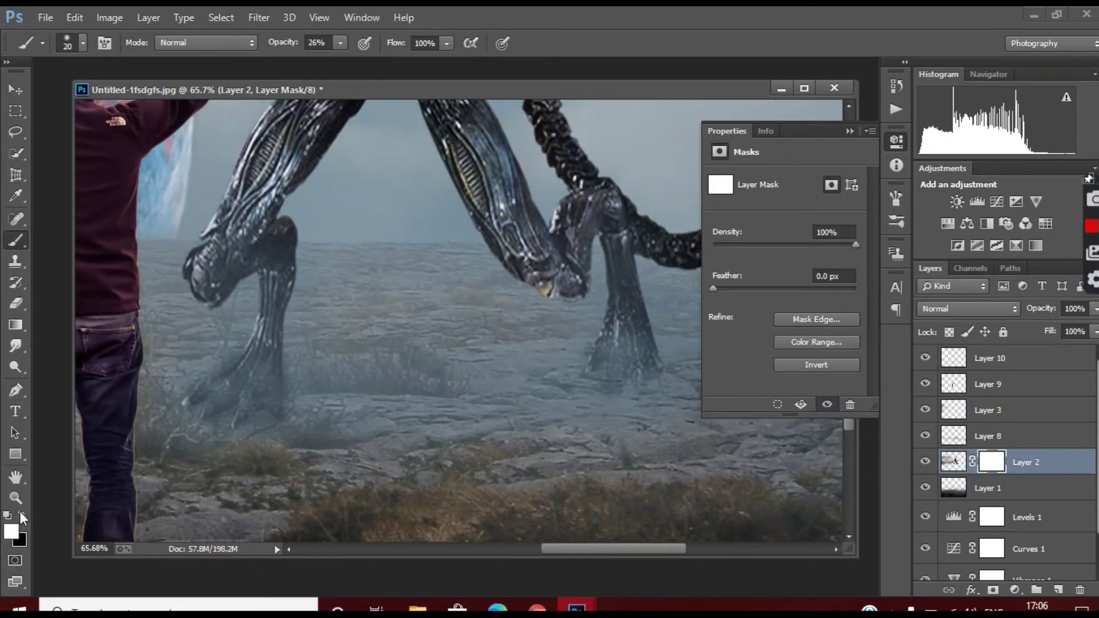
Set the brush to 160 px at 91% opacity
left_click(83, 42)
left_click_drag(148, 98, 152, 98)
key("Return")
scroll(598, 341, "down", 3)
scroll(627, 403, "up", 3)
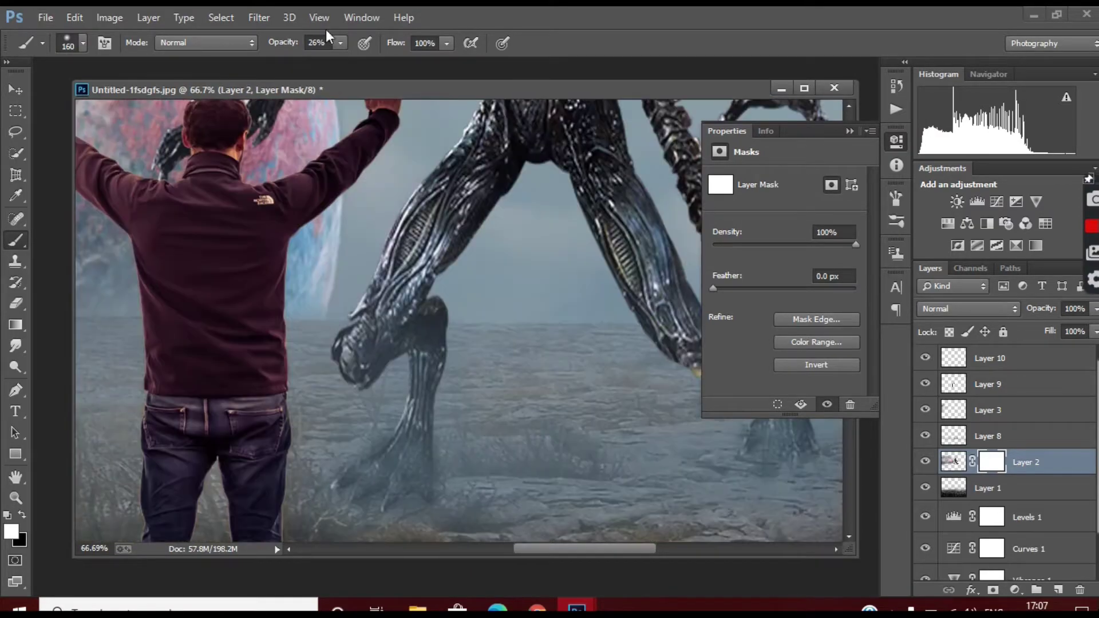
key("9")
key("1")
scroll(584, 449, "down", 3)
scroll(584, 441, "up", 3)
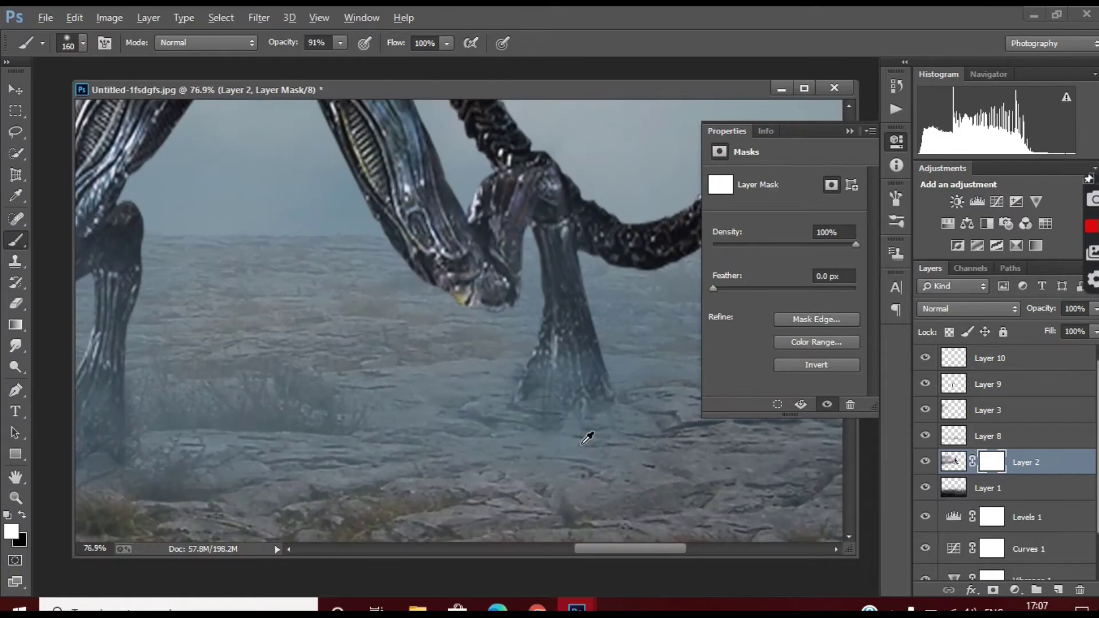
scroll(582, 449, "down", 3)
scroll(483, 364, "up", 4)
Paint a dark shadow beside the alien's leg on a new Layer 11
key("ctrl+shift+alt+n")
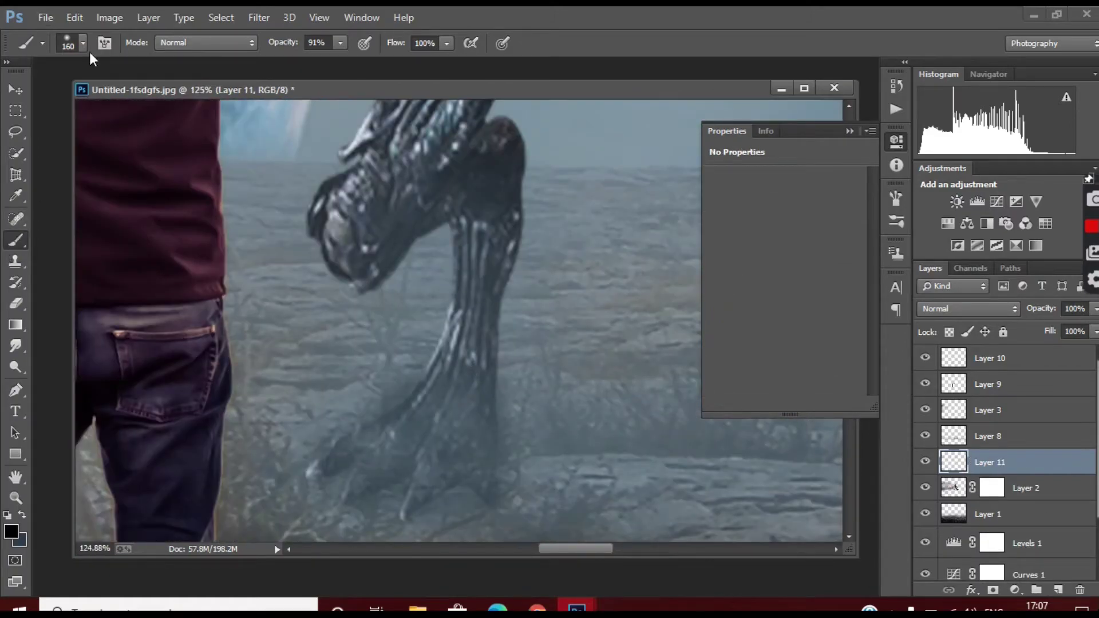
left_click(72, 43)
left_click_drag(508, 374, 513, 369)
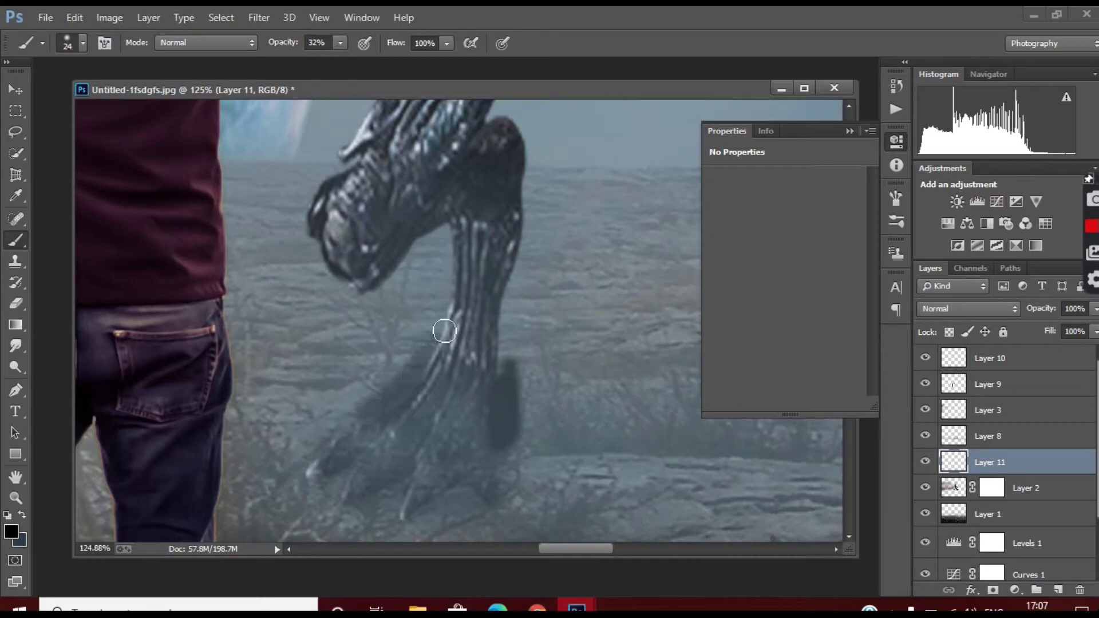
scroll(348, 440, "down", 2)
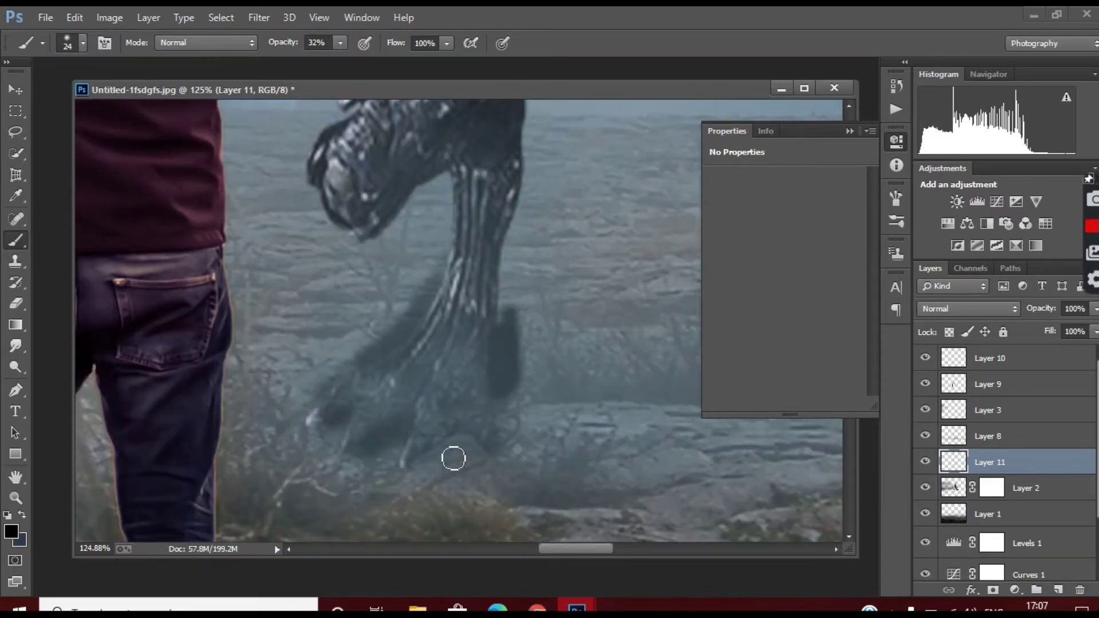
key("ctrl+0")
Soften the leg shadow on Layer 11 with a Gaussian Blur
left_click(259, 17)
mouse_move(266, 212)
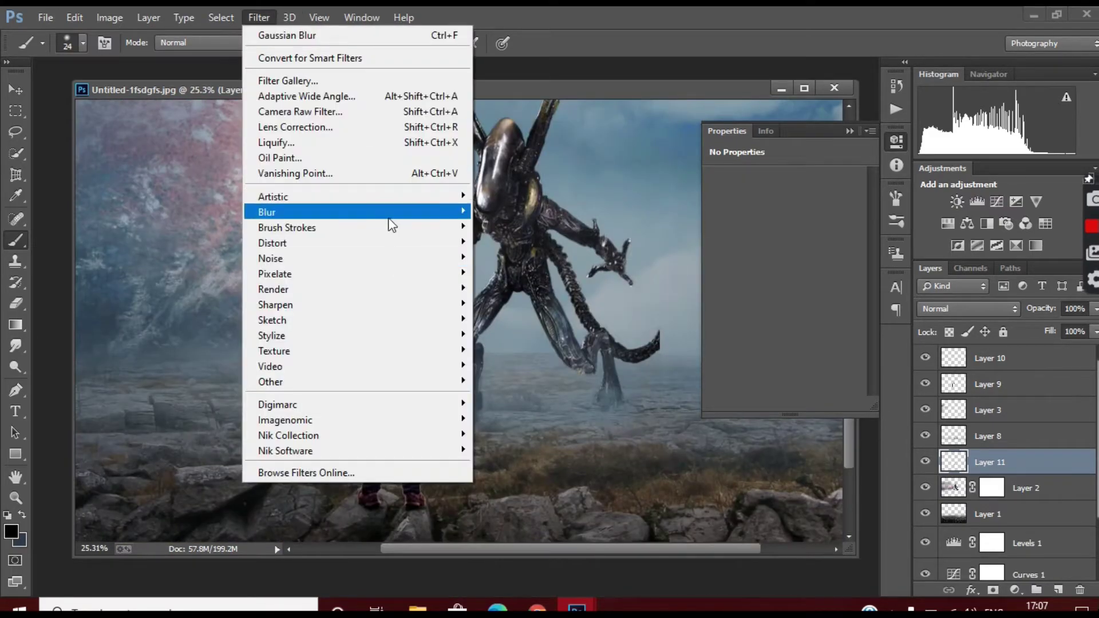
left_click(504, 324)
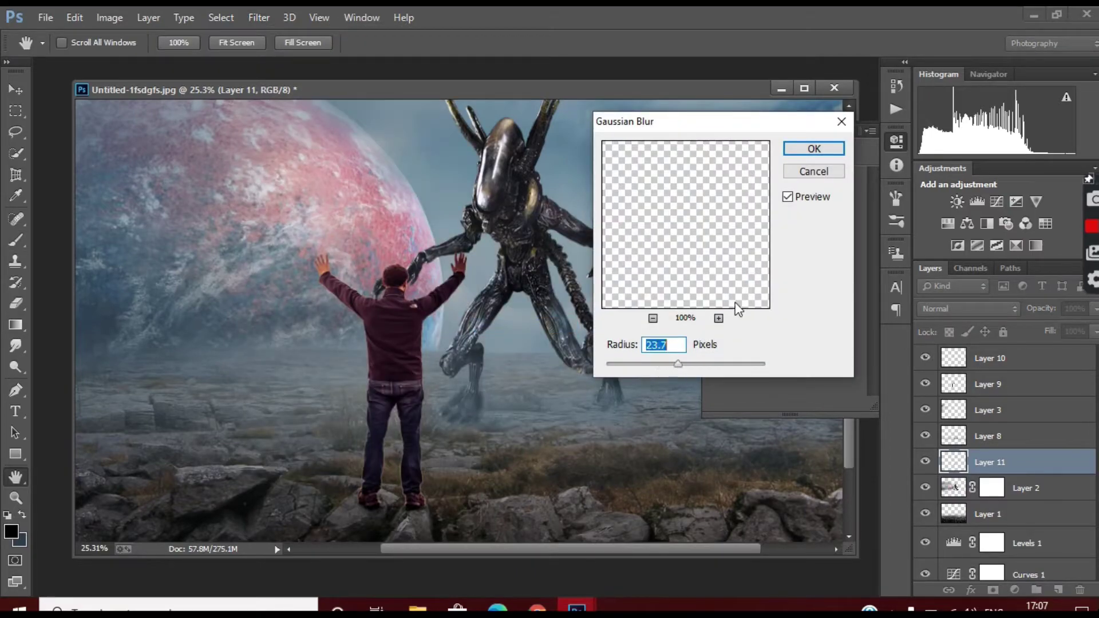
key("Return")
scroll(486, 421, "up", 5)
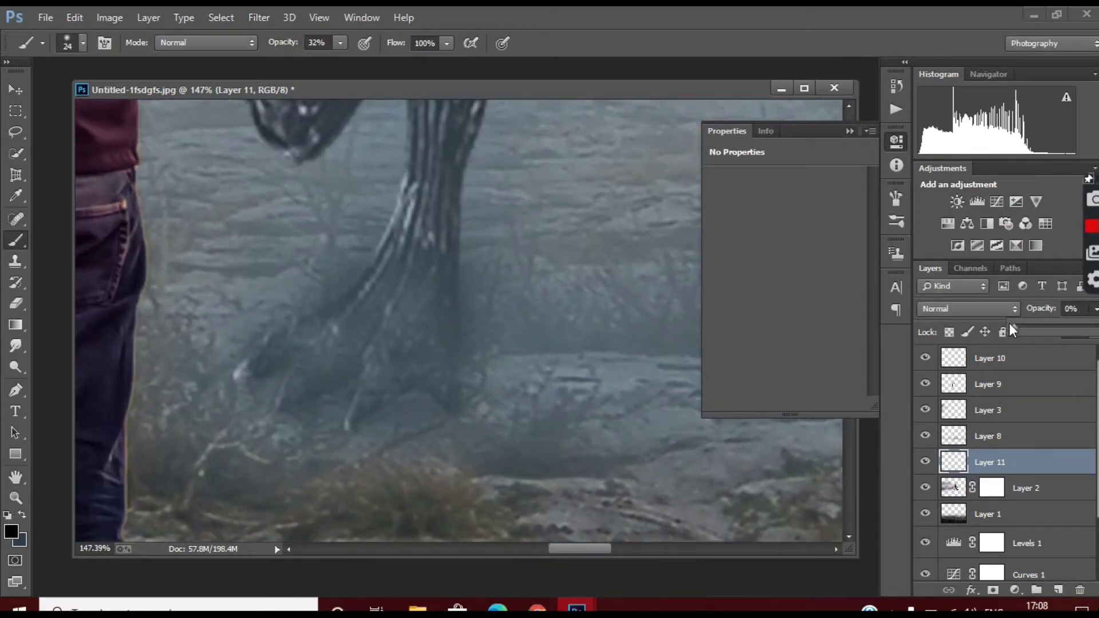
scroll(540, 311, "down", 5)
scroll(540, 311, "up", 3)
scroll(601, 397, "down", 3)
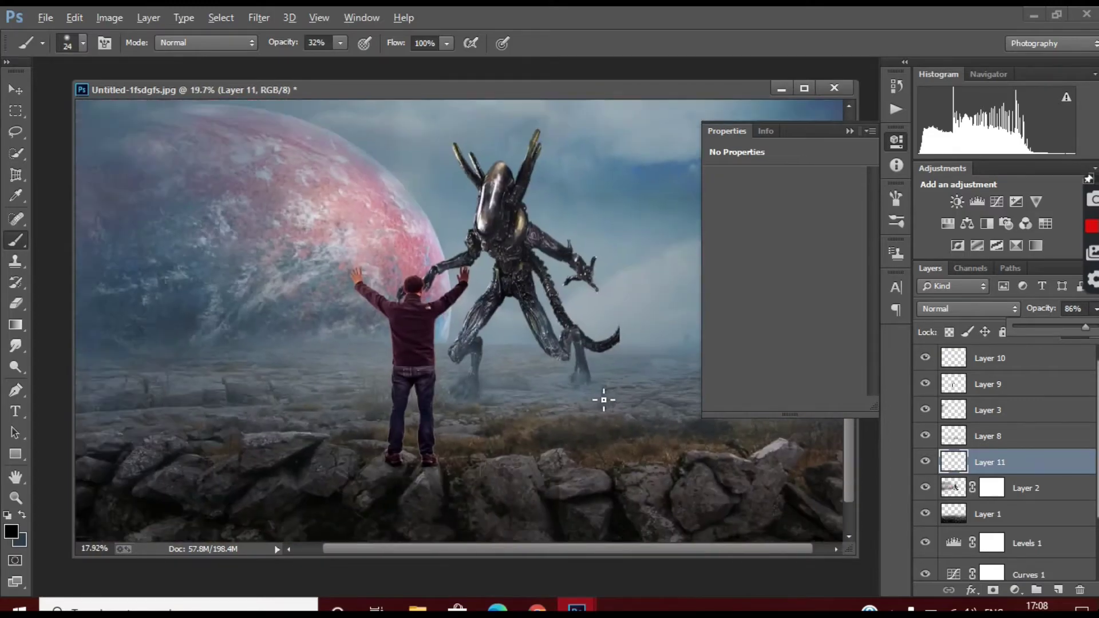
scroll(365, 255, "up", 1)
scroll(365, 255, "up", 2)
scroll(458, 315, "down", 3)
scroll(547, 370, "down", 2)
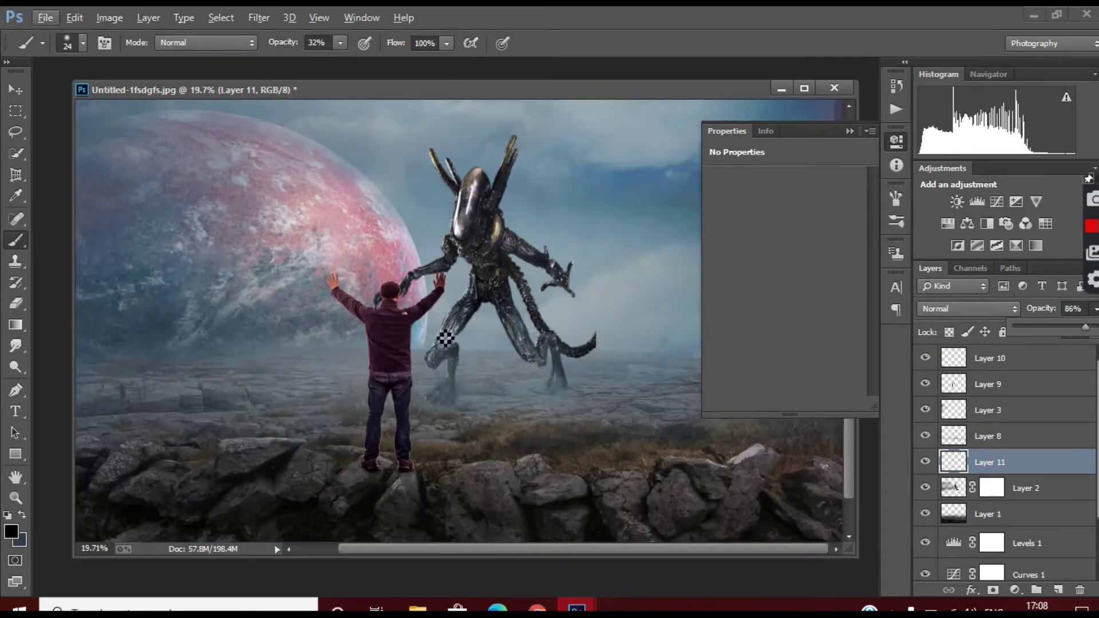
scroll(546, 371, "up", 2)
scroll(573, 390, "up", 2)
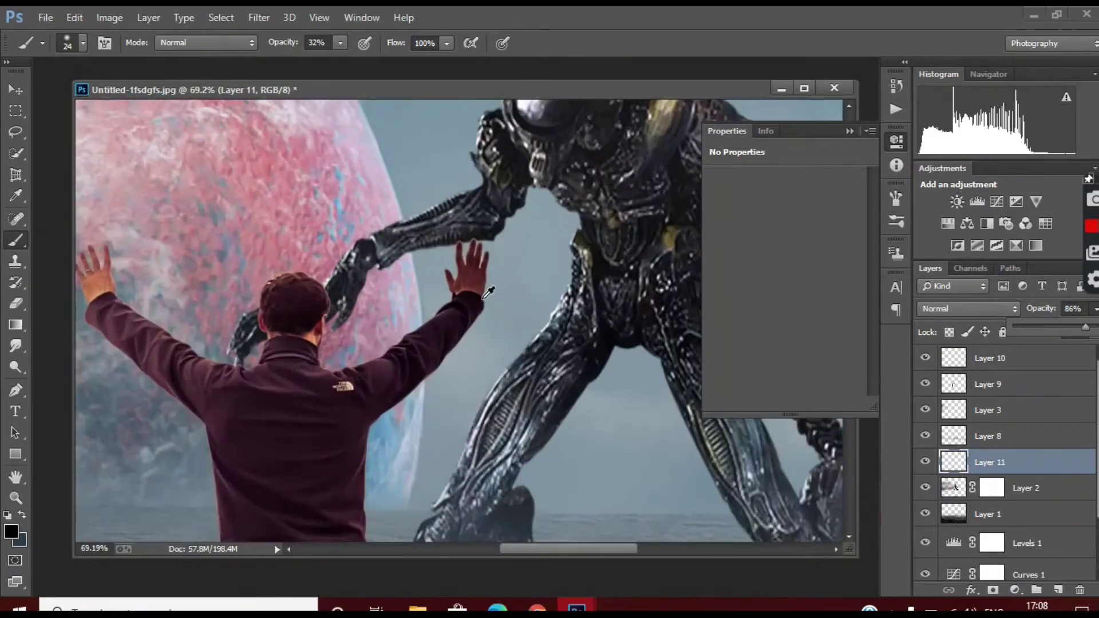
scroll(646, 431, "up", 1)
scroll(646, 430, "up", 2)
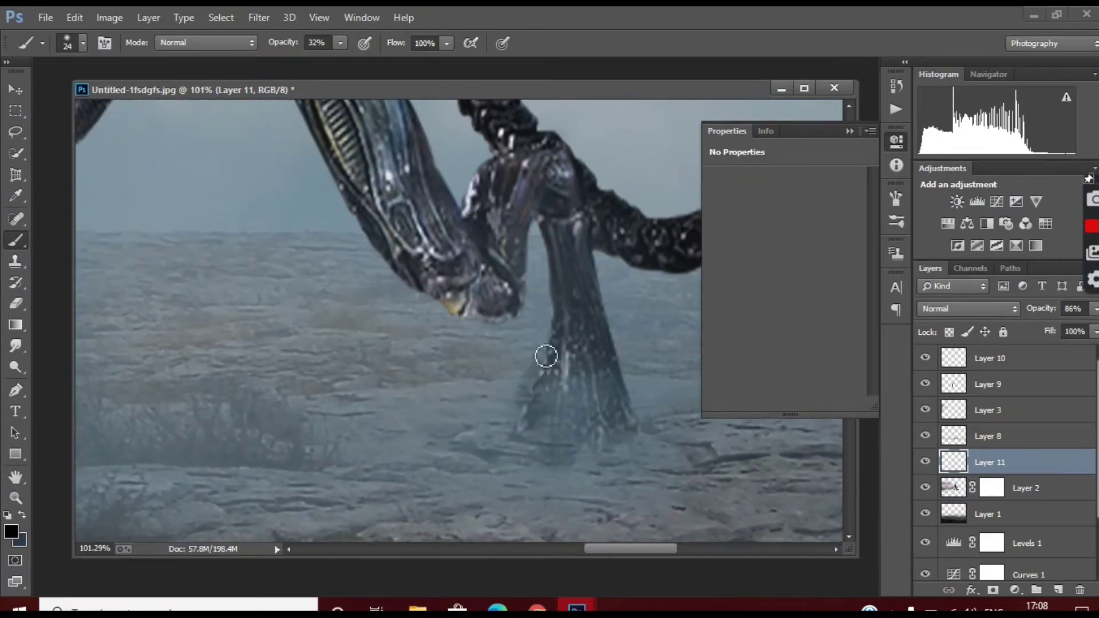
scroll(550, 374, "down", 2)
scroll(596, 350, "down", 2)
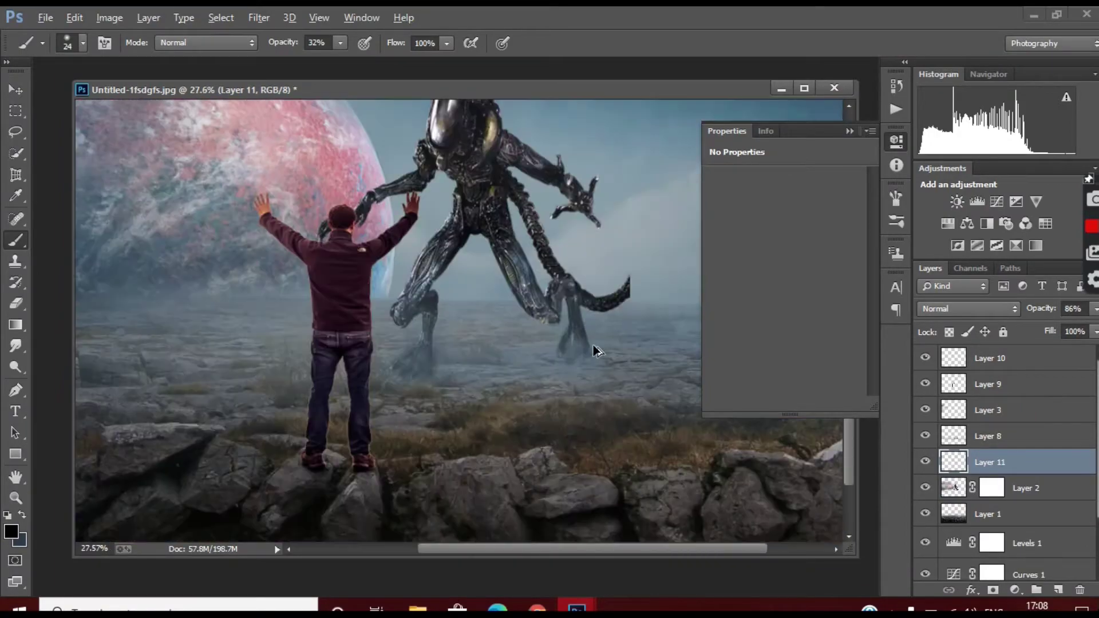
scroll(572, 350, "up", 2)
Sample the misty ground colour and merge Layer 11 into the alien's Layer 2
left_click(581, 335, "alt")
scroll(607, 338, "down", 1)
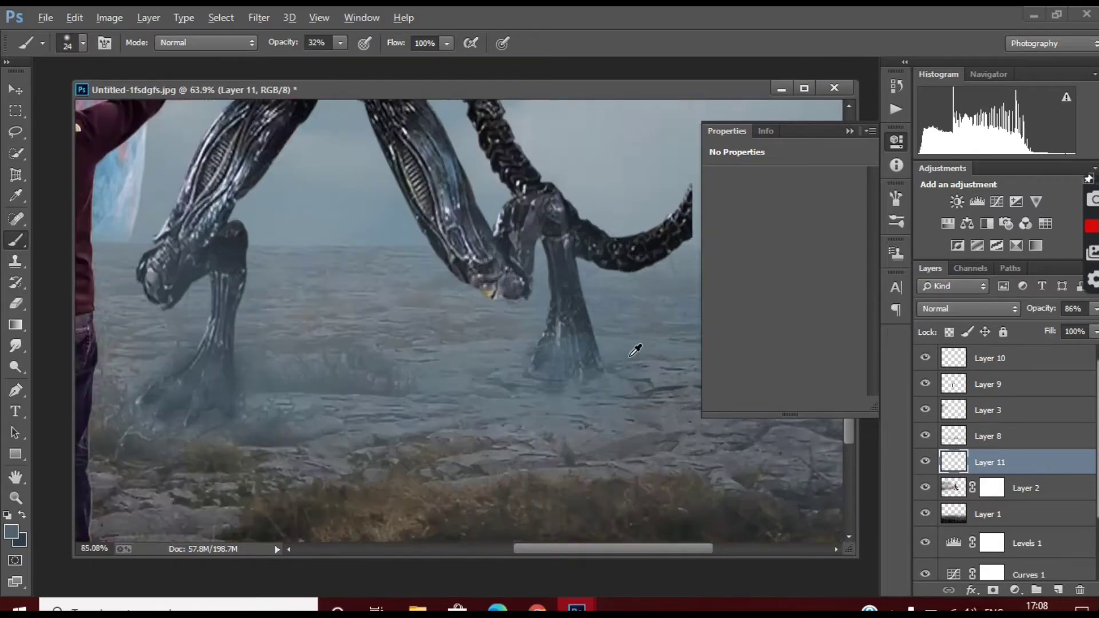
scroll(638, 343, "up", 3)
key("ctrl+e")
left_click(498, 251)
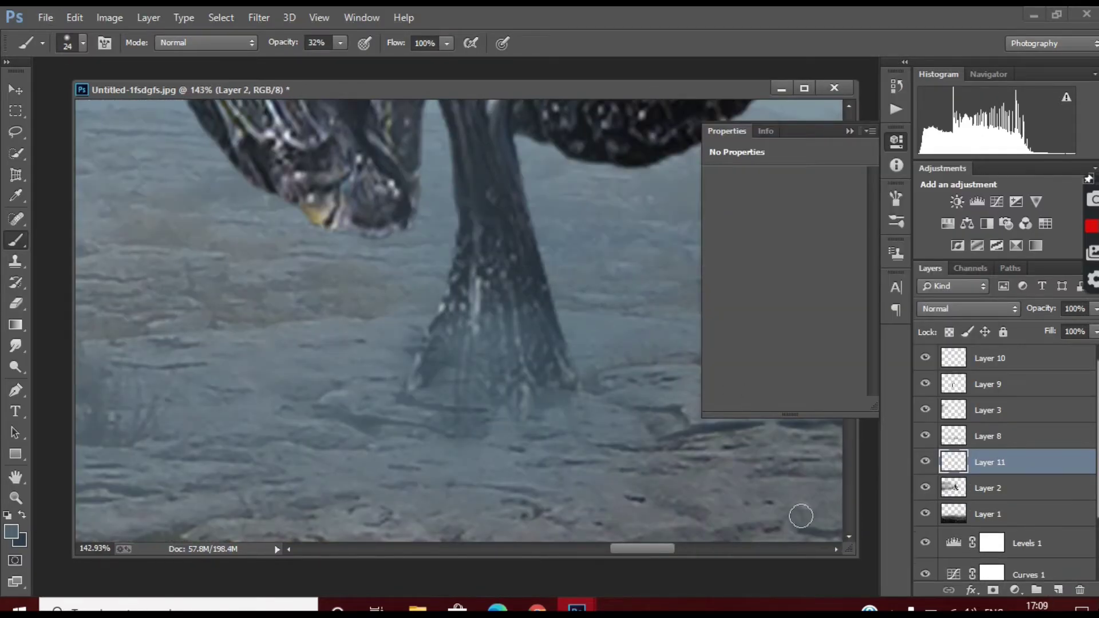
scroll(710, 441, "down", 4)
scroll(526, 389, "down", 2)
scroll(581, 404, "up", 4)
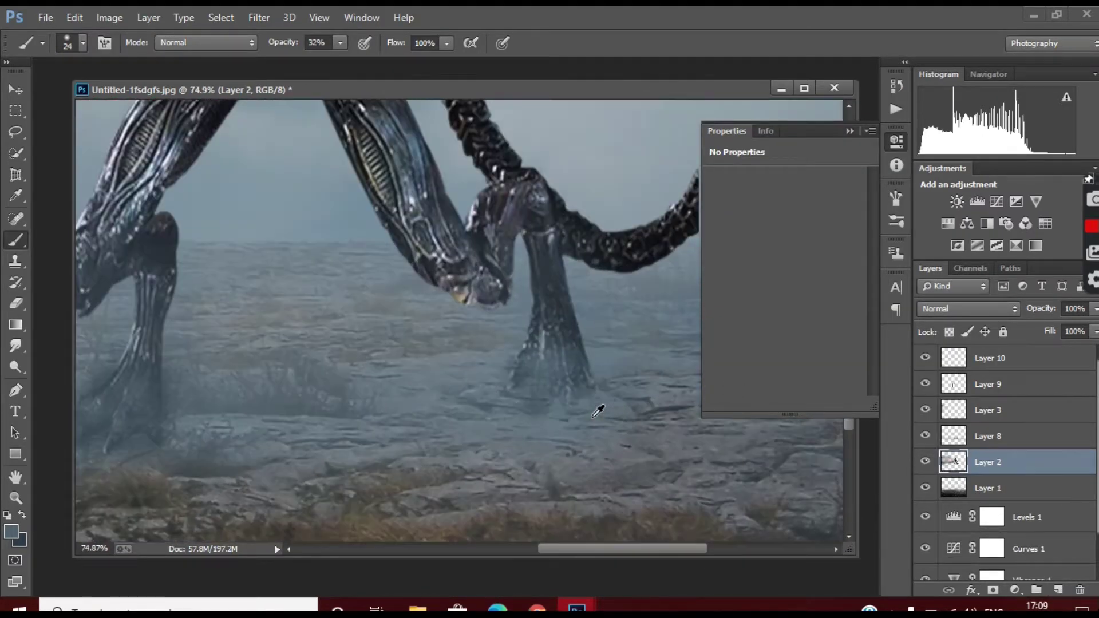
key("ctrl+0")
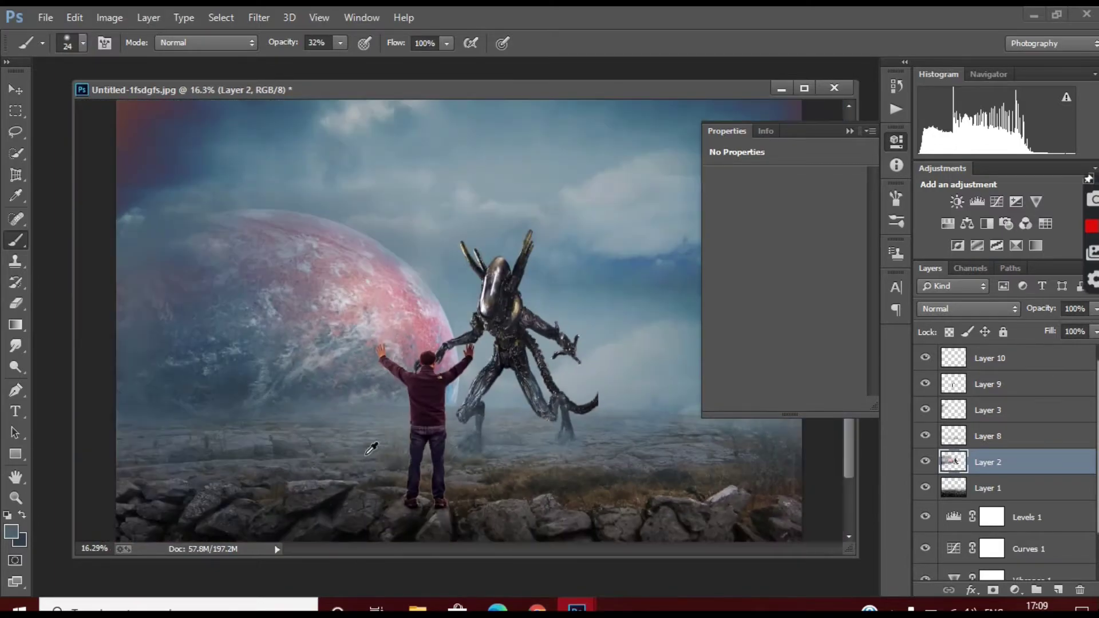
Set the brush to 15% opacity and a larger size
left_click(83, 42)
key("Return")
key("1")
key("5")
key("ctrl+plus")
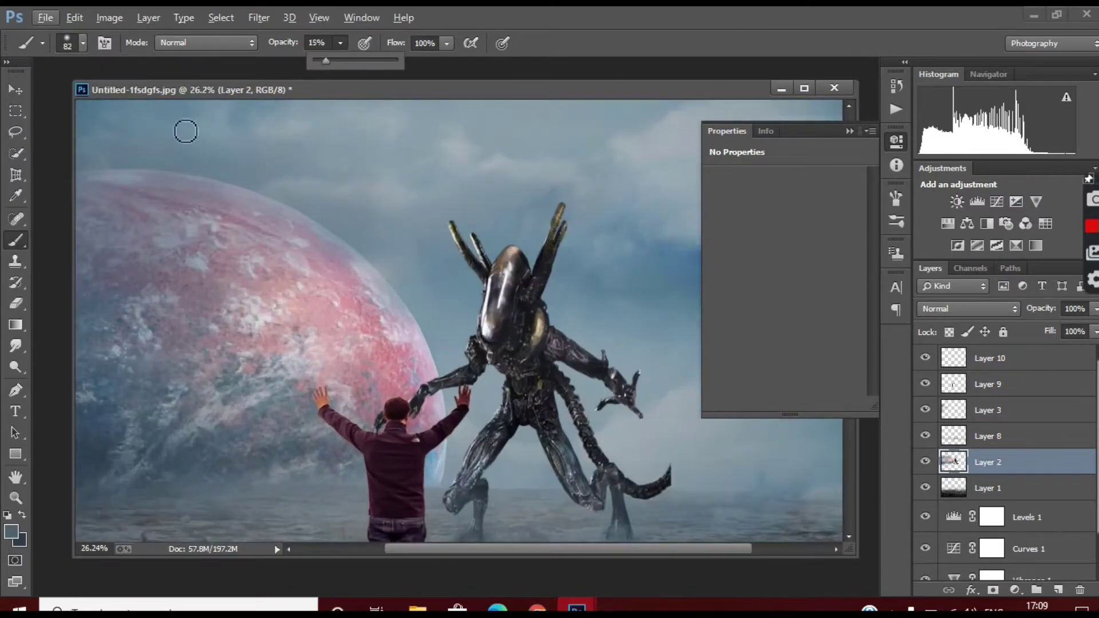
left_click(83, 43)
On a new layer, brush fog over the alien's legs, feet, head and torso
left_click(1058, 590)
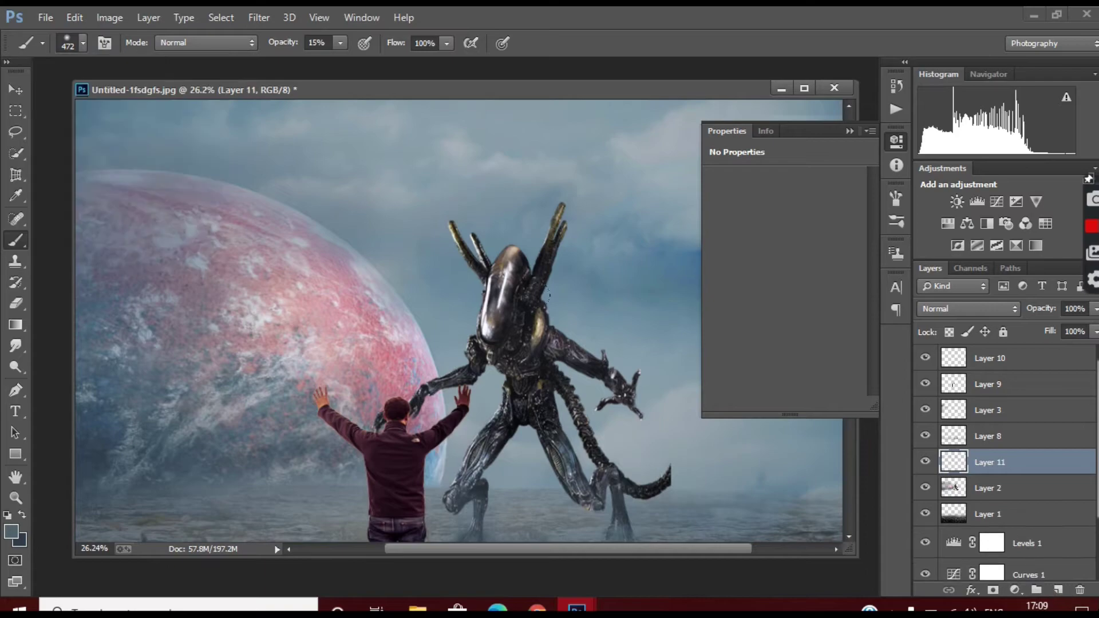
scroll(448, 343, "down", 2)
left_click_drag(476, 475, 450, 425)
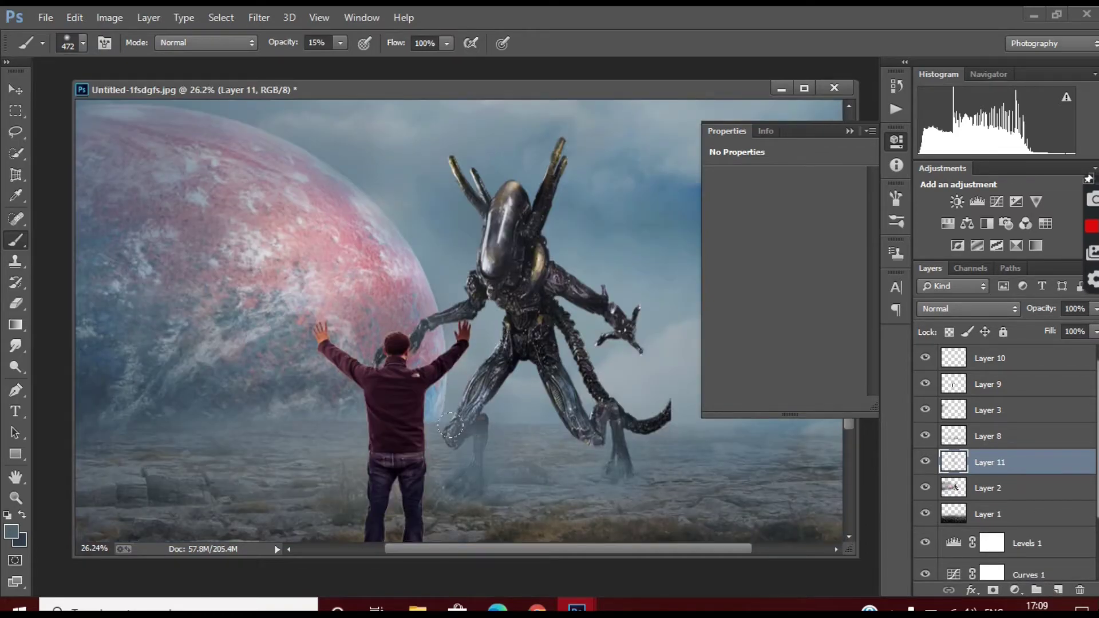
left_click_drag(630, 435, 581, 442)
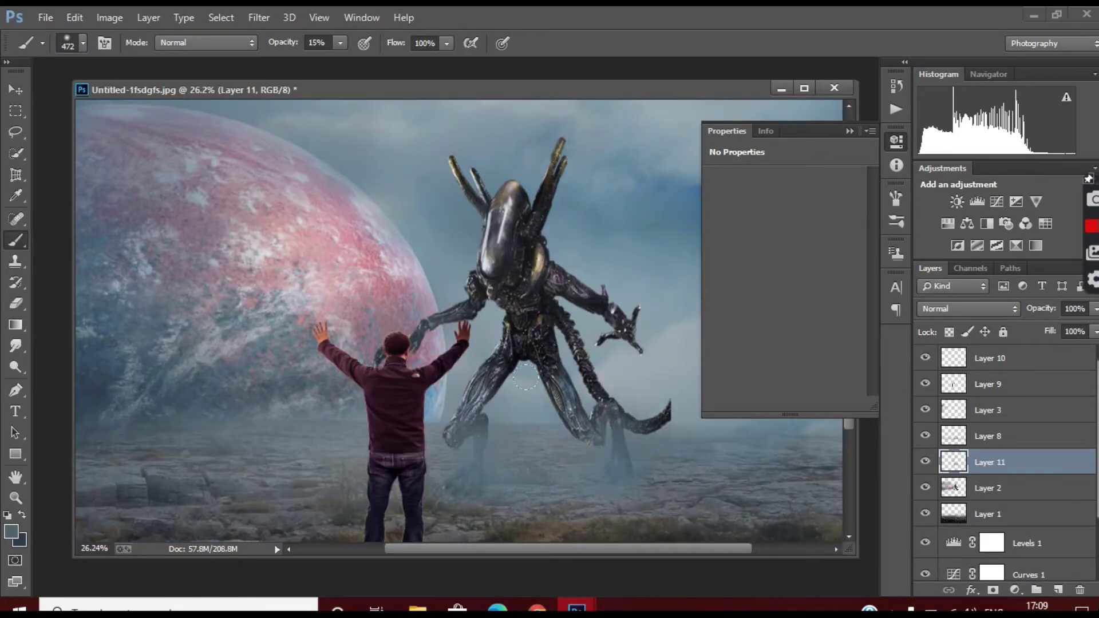
left_click_drag(501, 216, 532, 263)
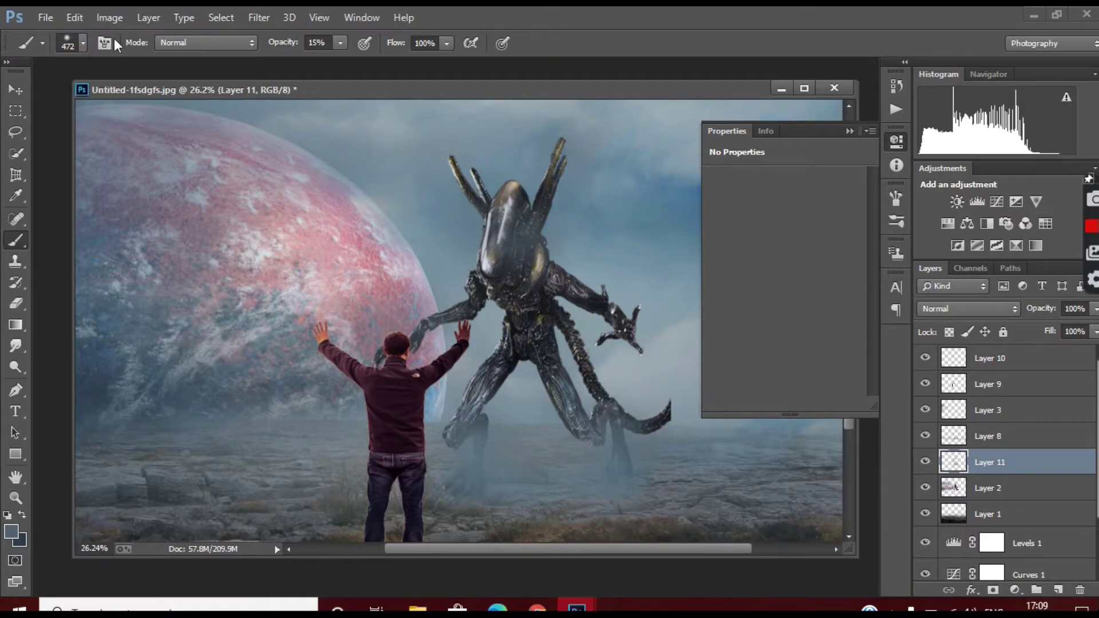
left_click(83, 42)
type("111")
key("Return")
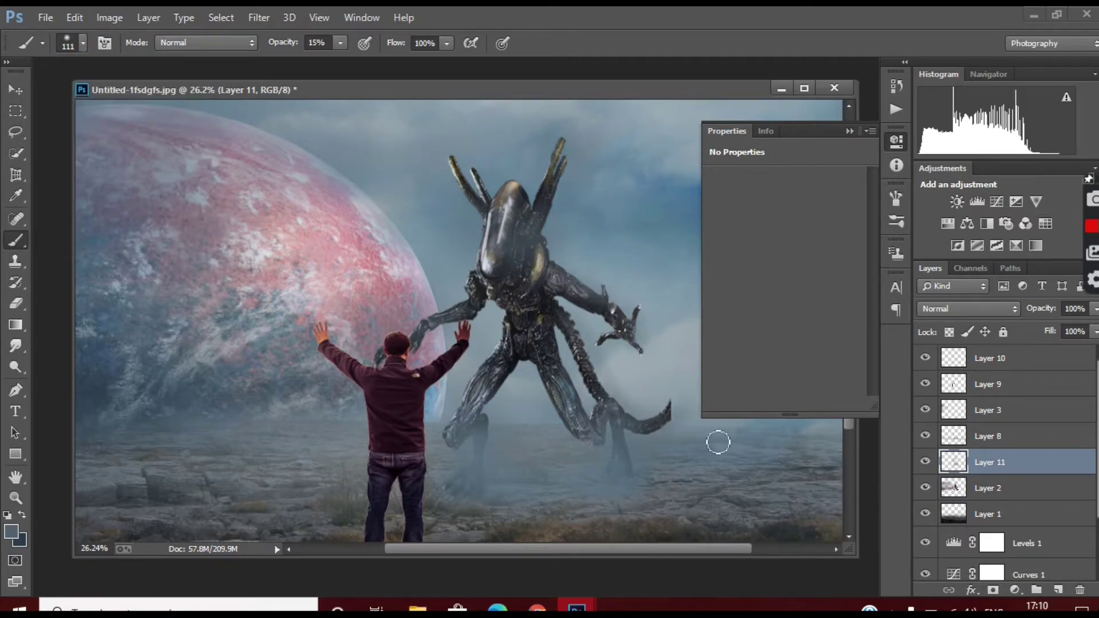
scroll(719, 442, "up", 3)
scroll(690, 456, "down", 5)
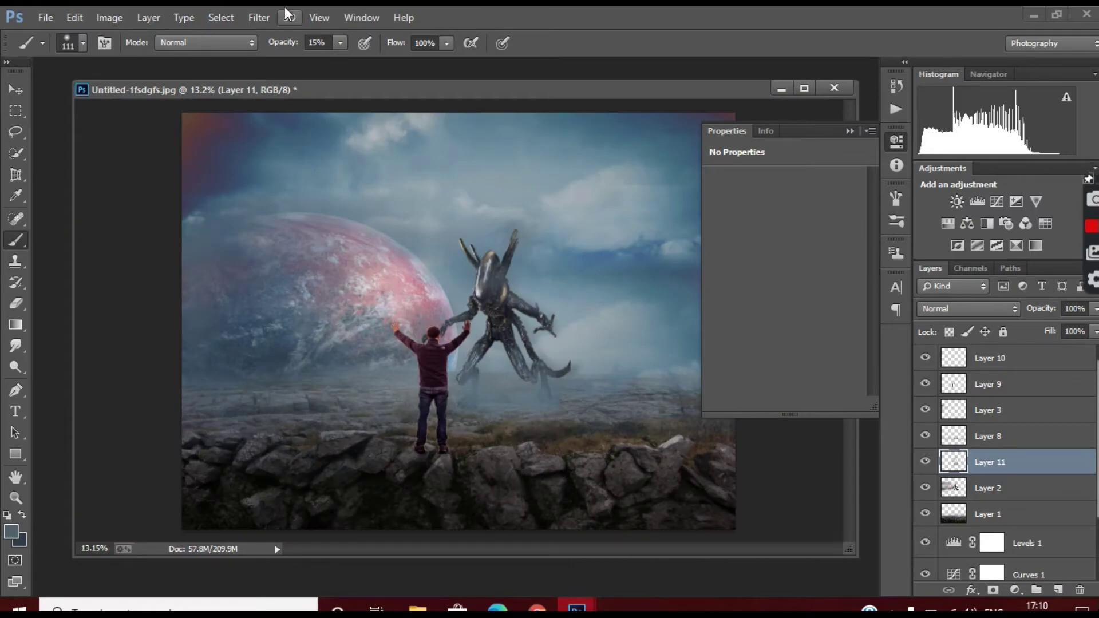
Gaussian-blur the fog layer and lower its opacity to about 70%
left_click(259, 18)
left_click(562, 325)
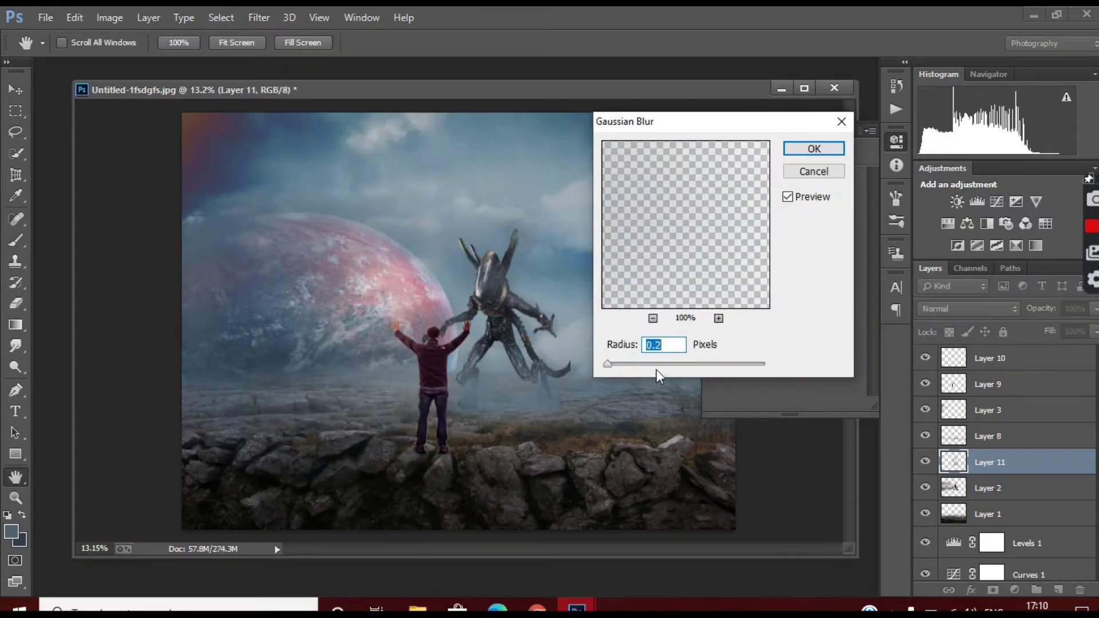
key("Return")
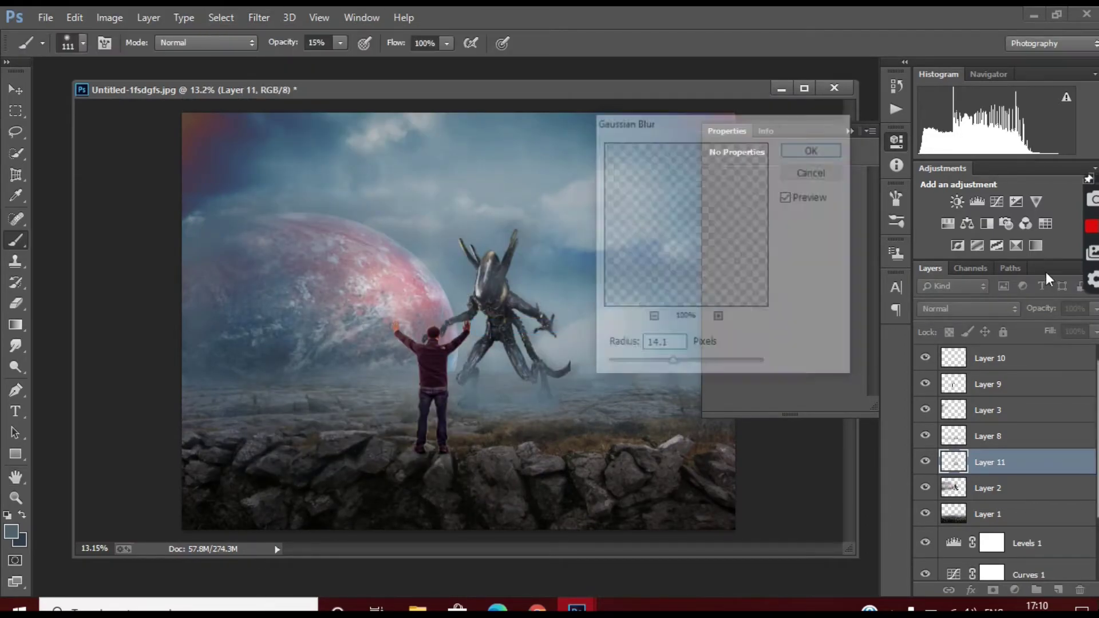
left_click(1095, 309)
left_click_drag(1052, 328, 1094, 337)
scroll(535, 417, "up", 2)
scroll(534, 417, "down", 2)
scroll(462, 318, "down", 2)
scroll(458, 321, "up", 3)
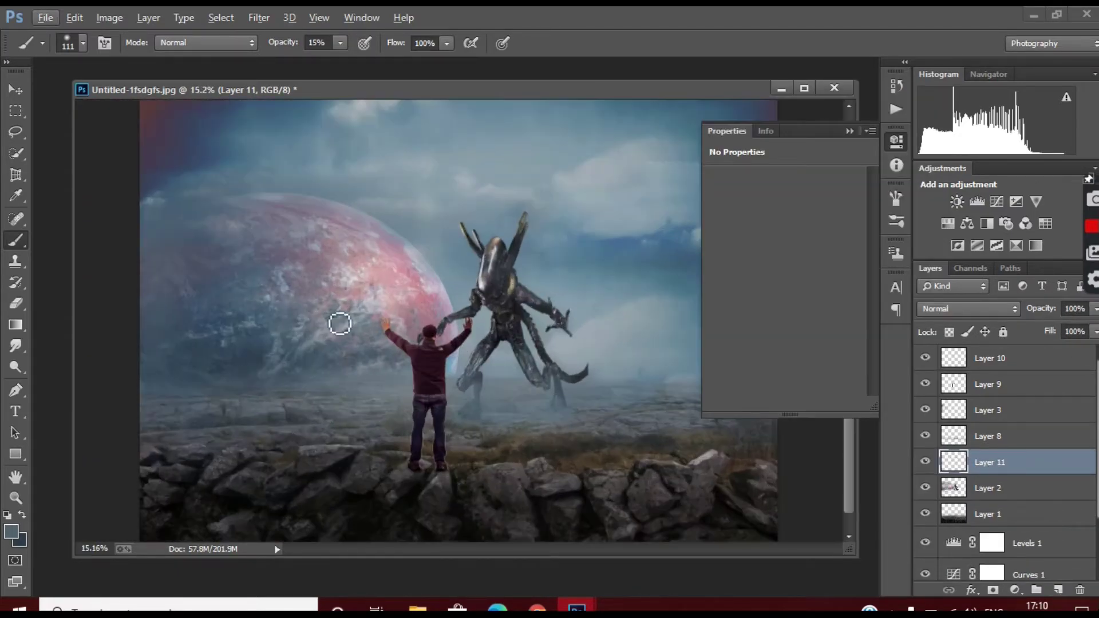
Sample a mist colour from the scene and adjust the brush settings
left_click(616, 257, "alt")
scroll(481, 433, "up", 2)
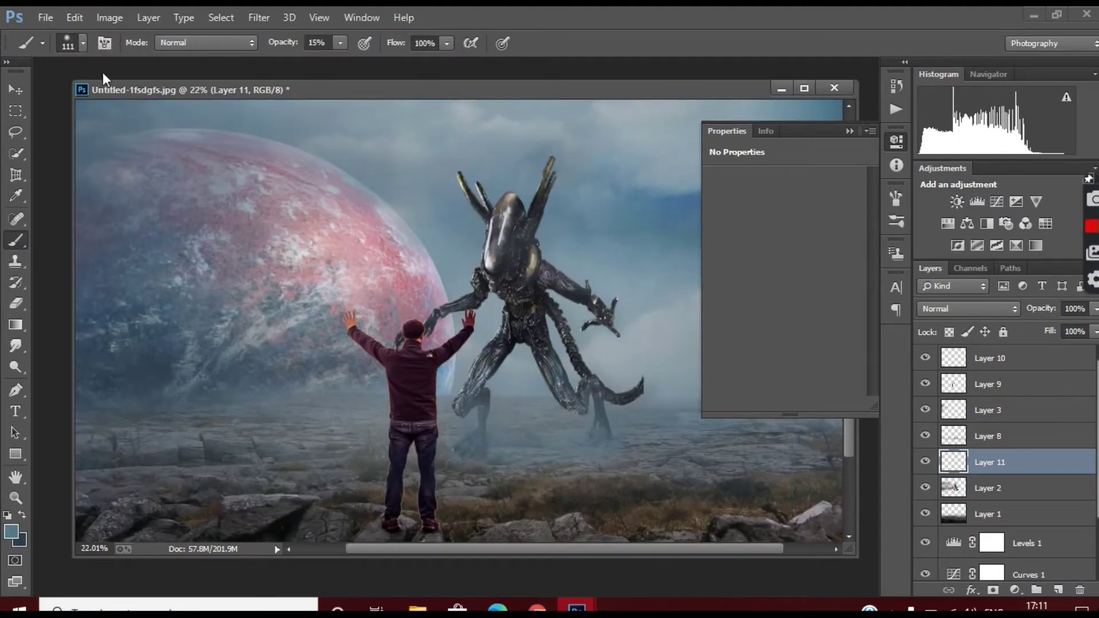
left_click(83, 43)
key("Return")
scroll(601, 444, "up", 3)
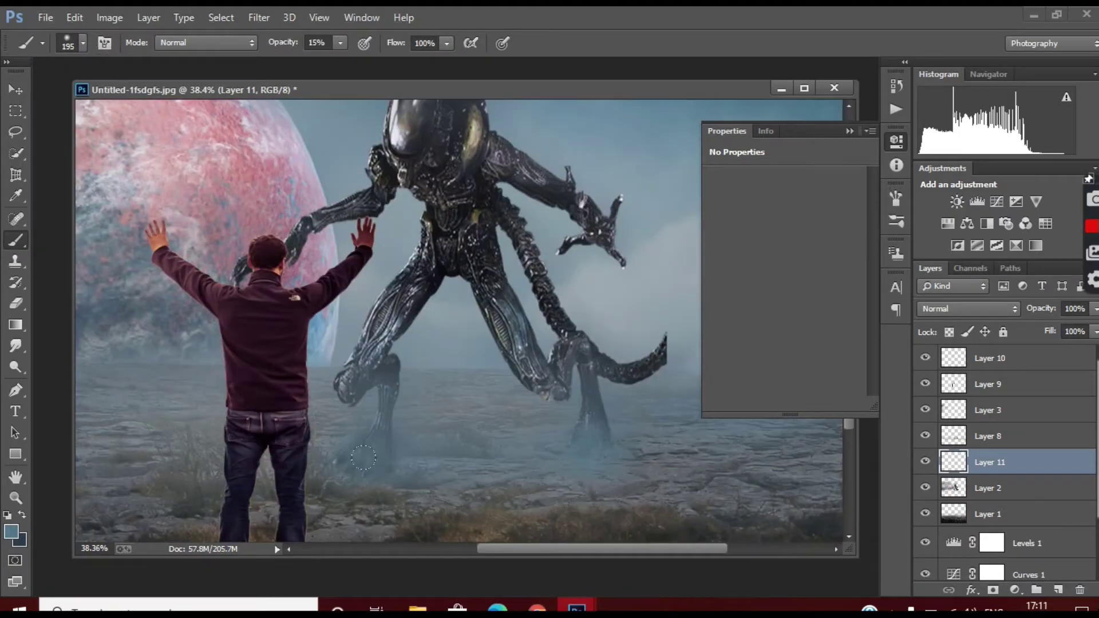
scroll(521, 297, "up", 2)
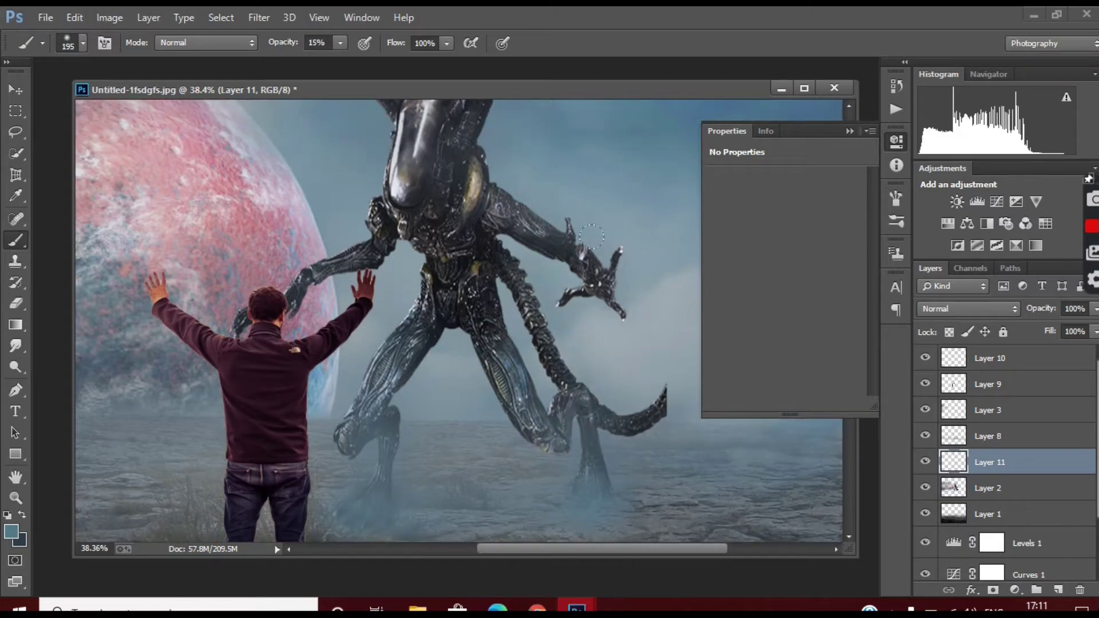
scroll(349, 226, "down", 1)
scroll(349, 227, "down", 1)
scroll(349, 226, "up", 1)
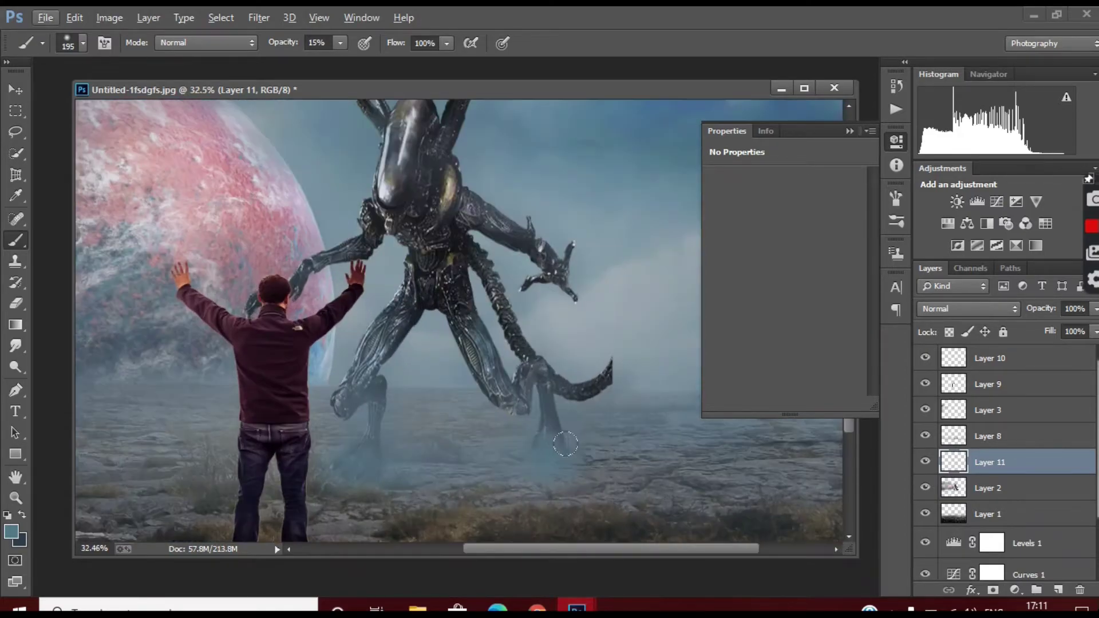
Set the fog layer to 72% opacity and apply Gaussian Blur again
left_click(1095, 308)
left_click_drag(1071, 335, 1069, 335)
left_click(259, 17)
left_click(535, 332)
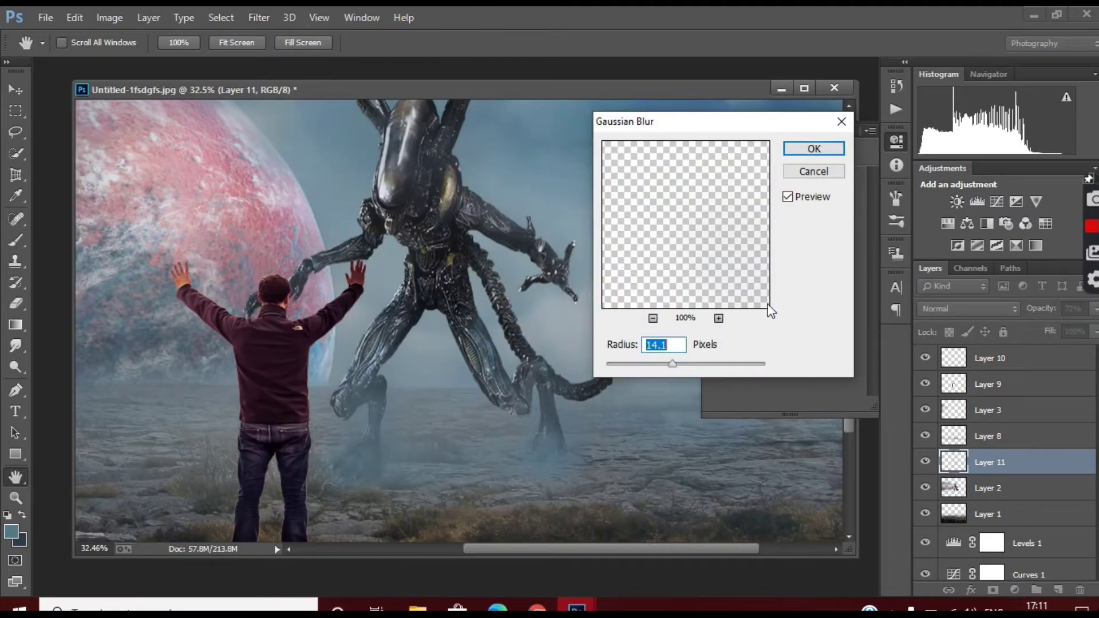
left_click(800, 151)
left_click(1095, 309)
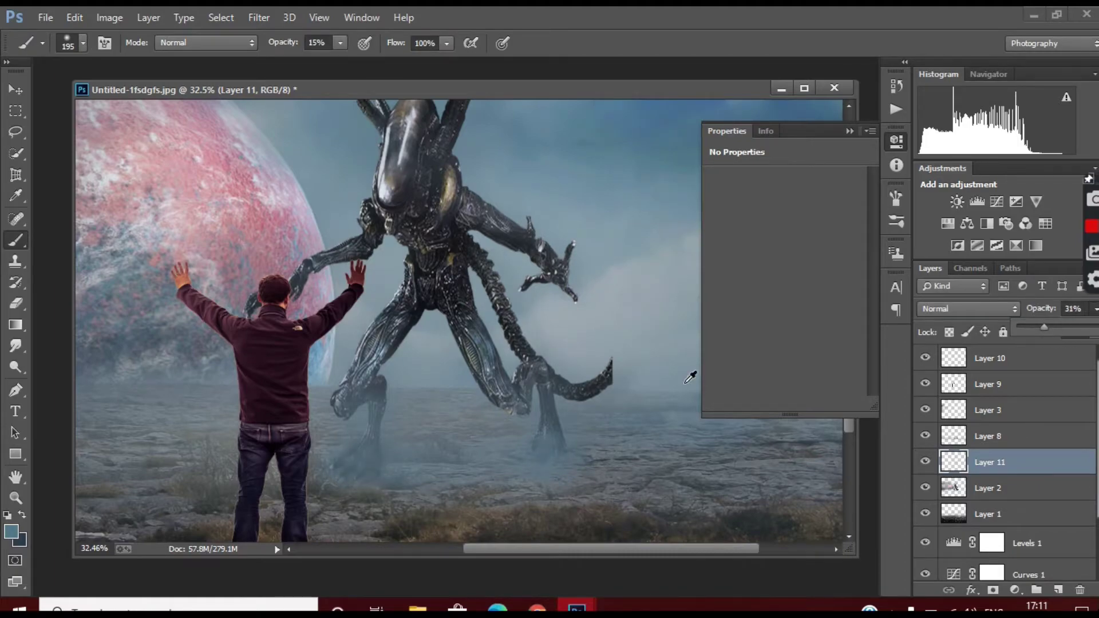
scroll(691, 377, "down", 6)
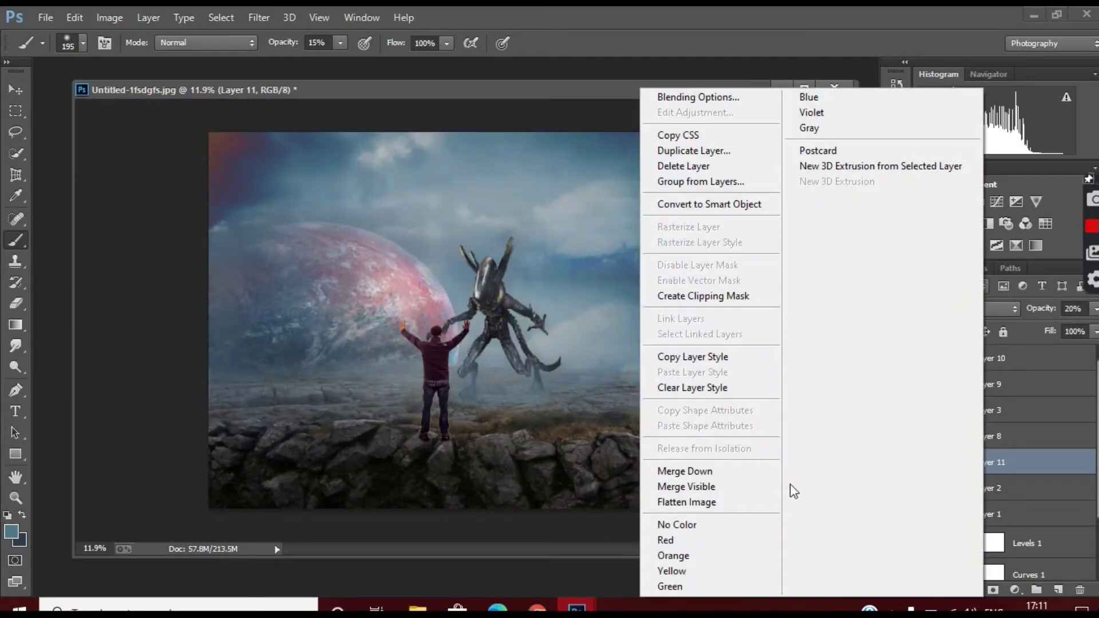
Paint a beige glow on the alien's head and right shoulder with an 85 px brush
scroll(540, 292, "up", 5)
scroll(540, 292, "up", 3)
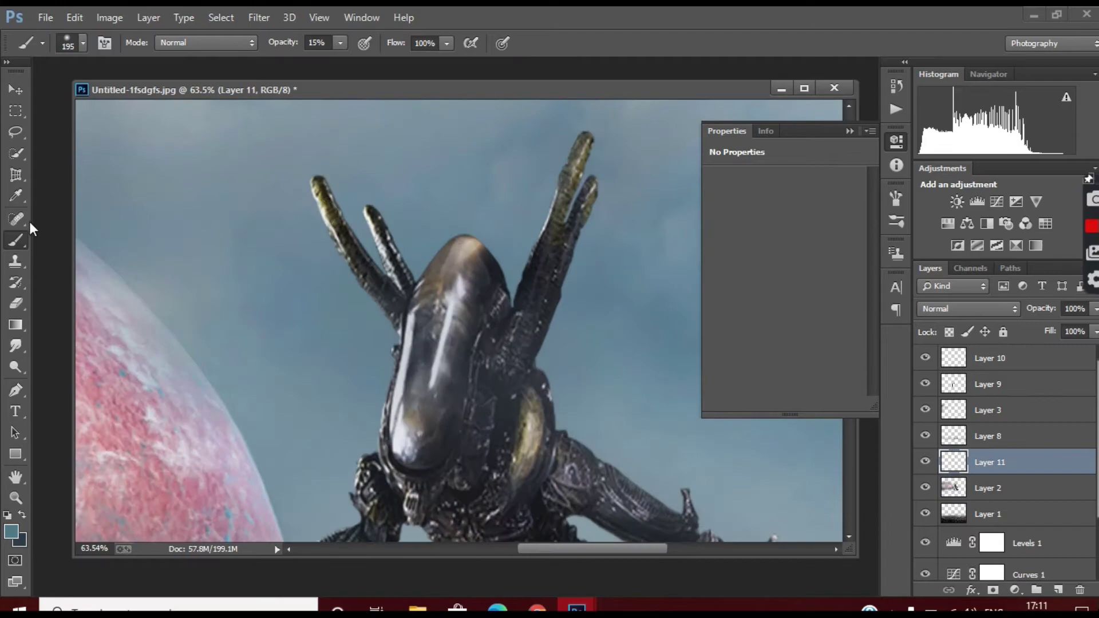
left_click(523, 436, "alt")
left_click(83, 42)
left_click_drag(132, 99, 108, 99)
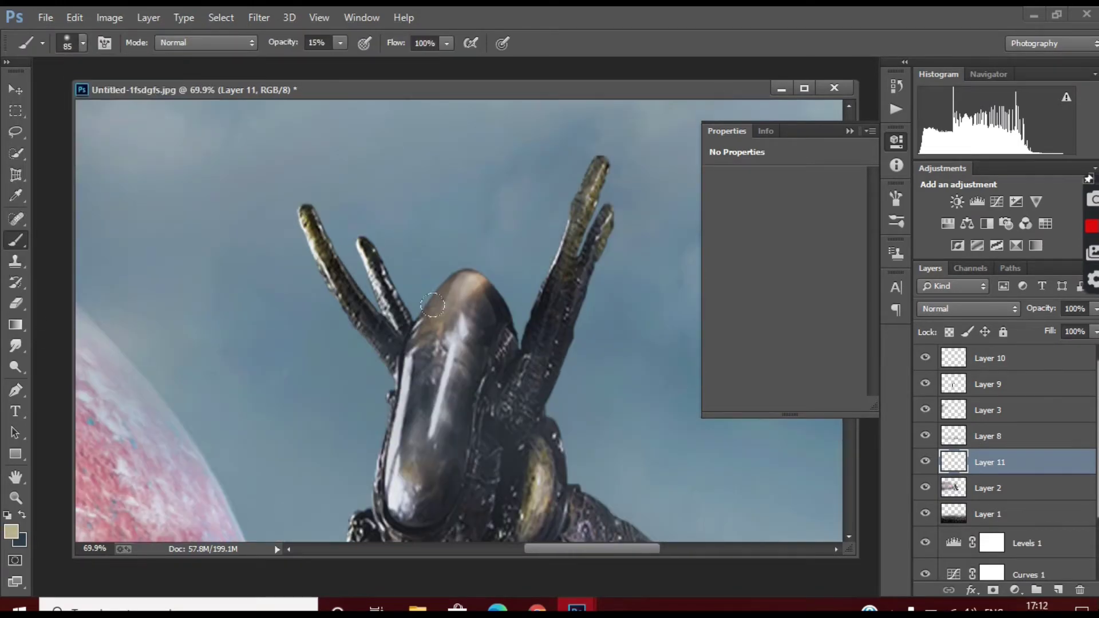
left_click_drag(441, 281, 436, 335)
left_click_drag(532, 414, 535, 332)
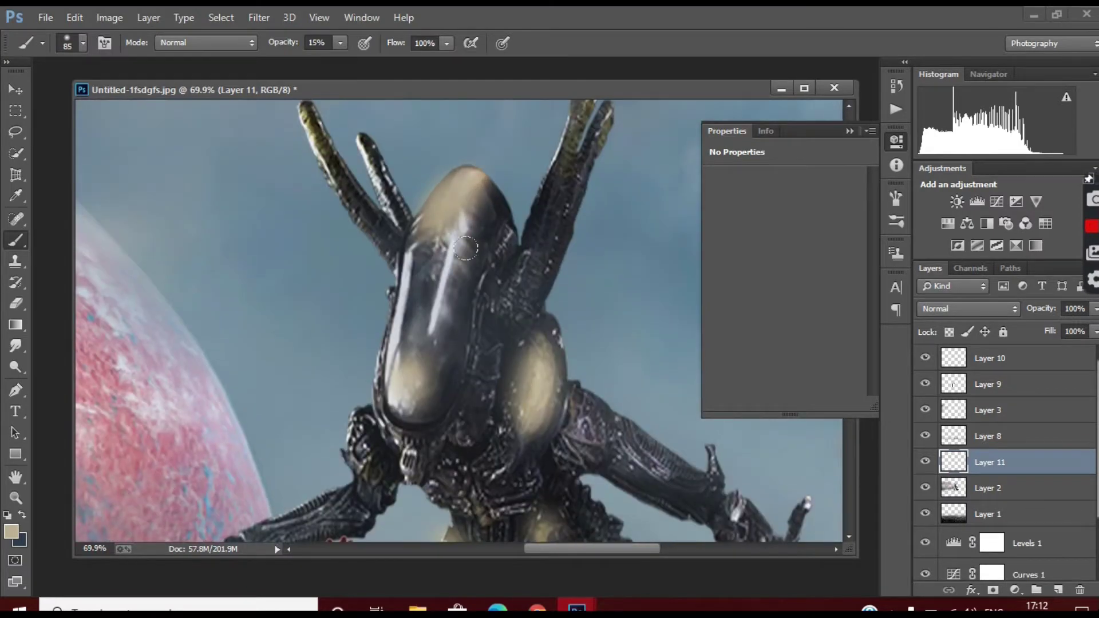
Set the glow layer to Screen blending at 72% opacity
left_click(967, 309)
left_click(939, 140)
key("v")
key("ctrl+0")
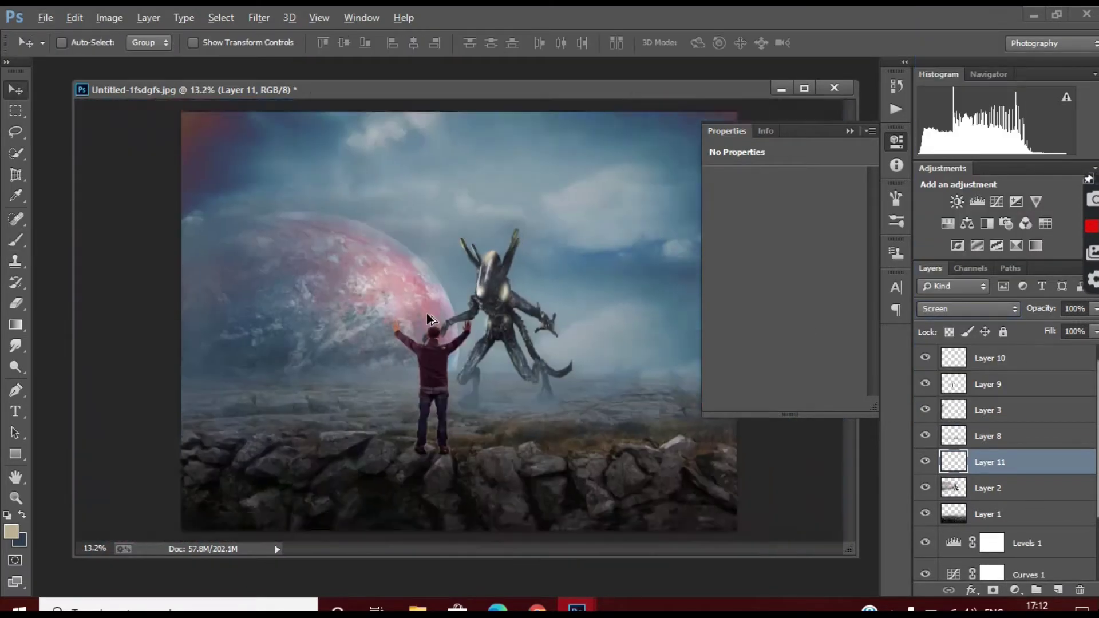
left_click_drag(1096, 308, 1074, 327)
Merge the glow into the alien layer and reapply Gaussian Blur
scroll(490, 292, "down", 2)
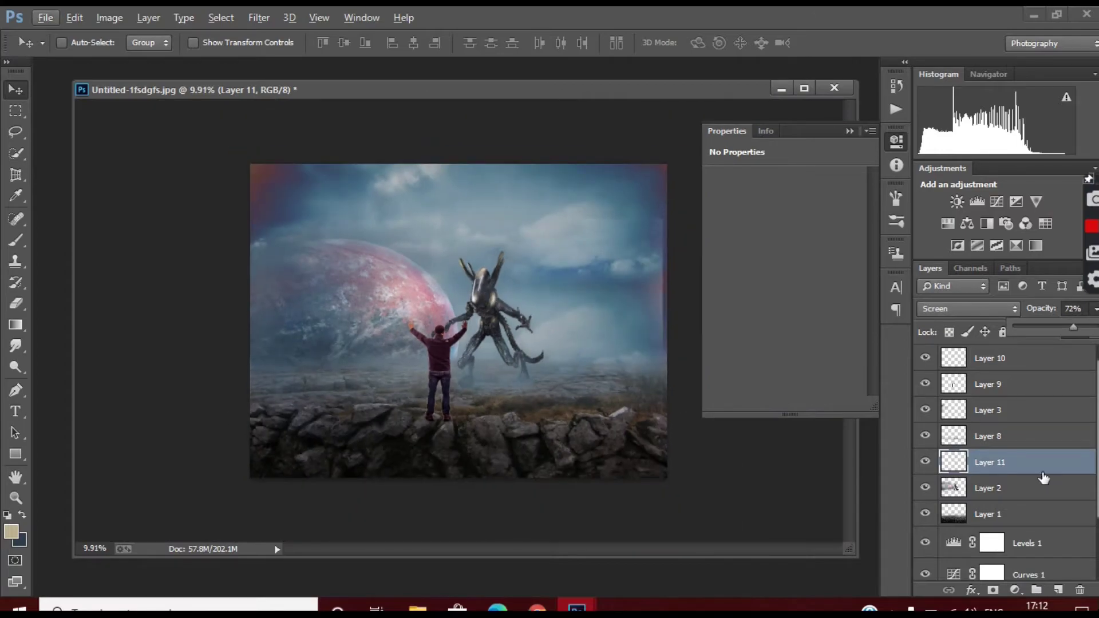
key("ctrl+e")
left_click(258, 17)
left_click(517, 327)
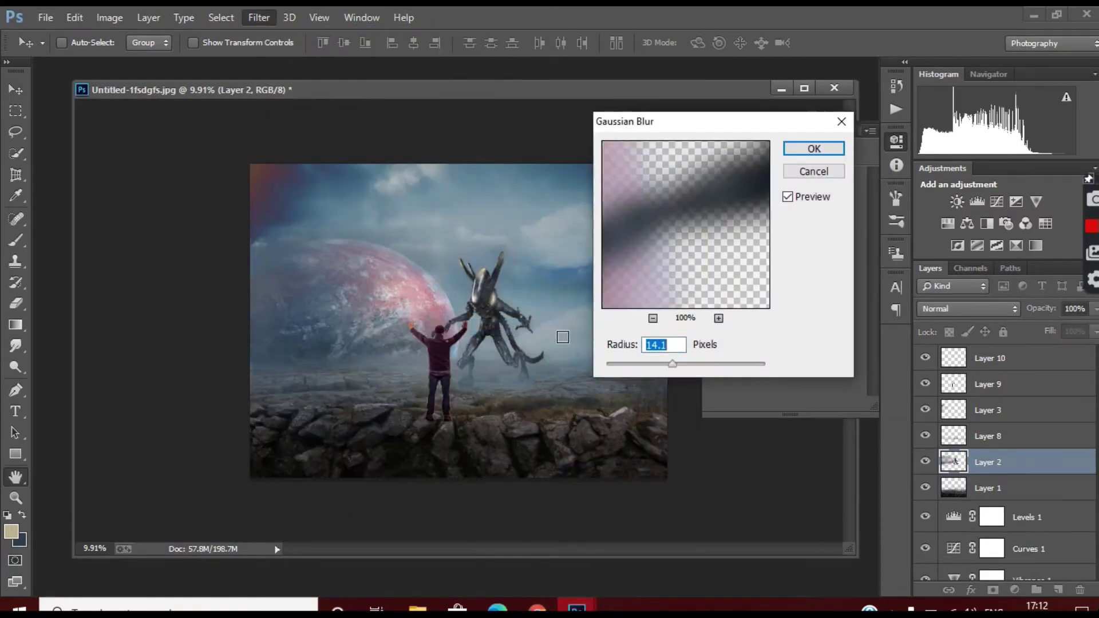
key("Return")
Apply an 8 px Tilt-Shift blur with the focus band across the figures
left_click(258, 17)
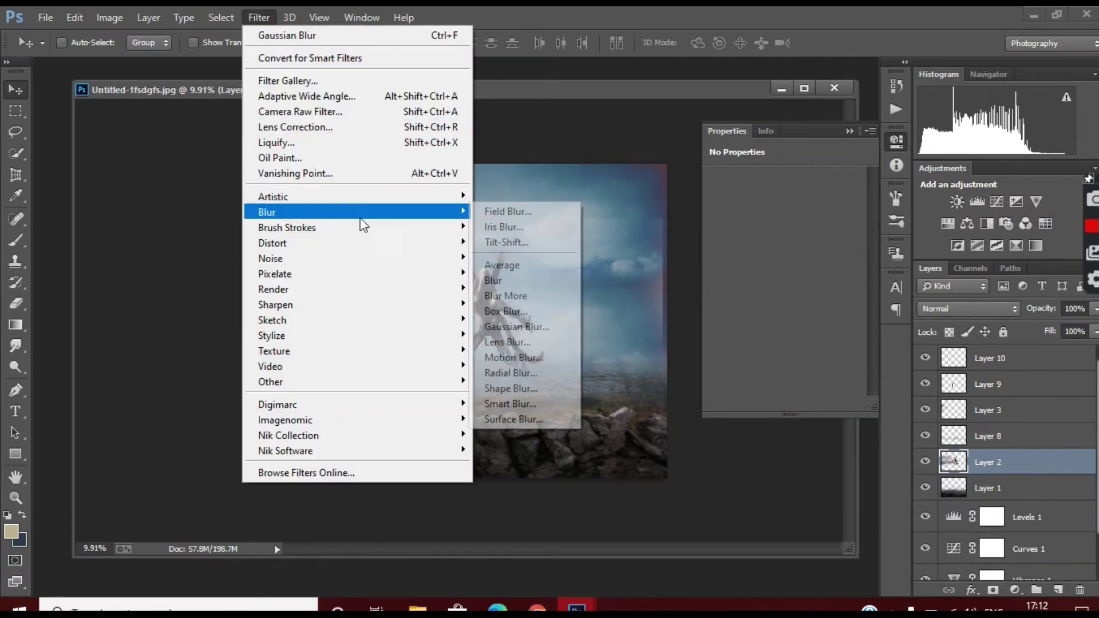
left_click(516, 241)
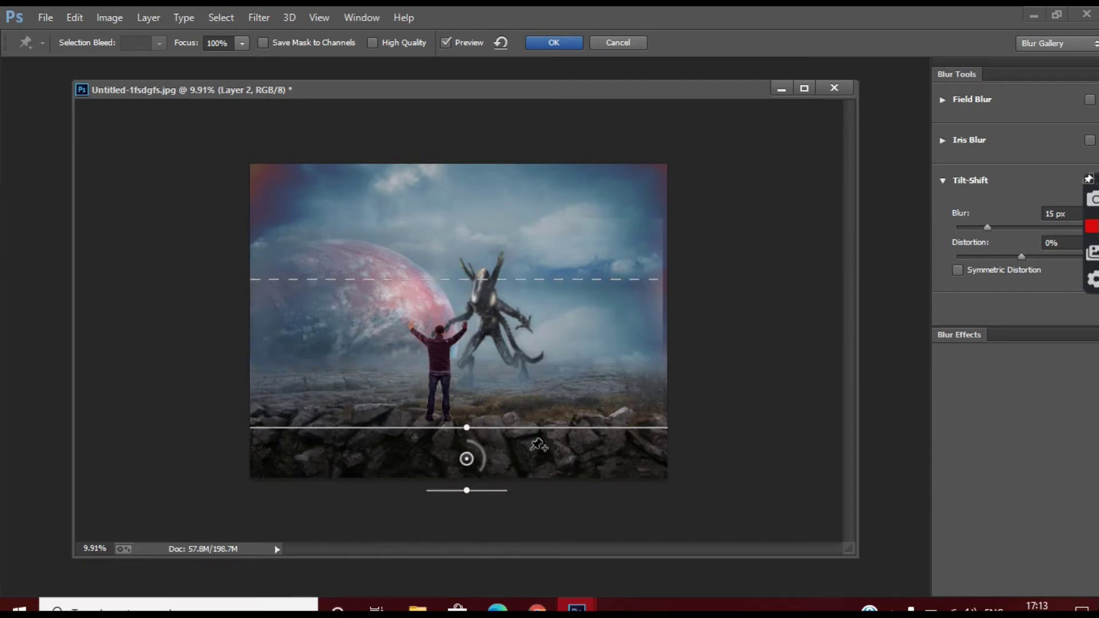
left_click_drag(537, 444, 523, 402)
mouse_move(988, 228)
left_mouse_down()
mouse_move(1001, 227)
mouse_move(978, 225)
left_mouse_up()
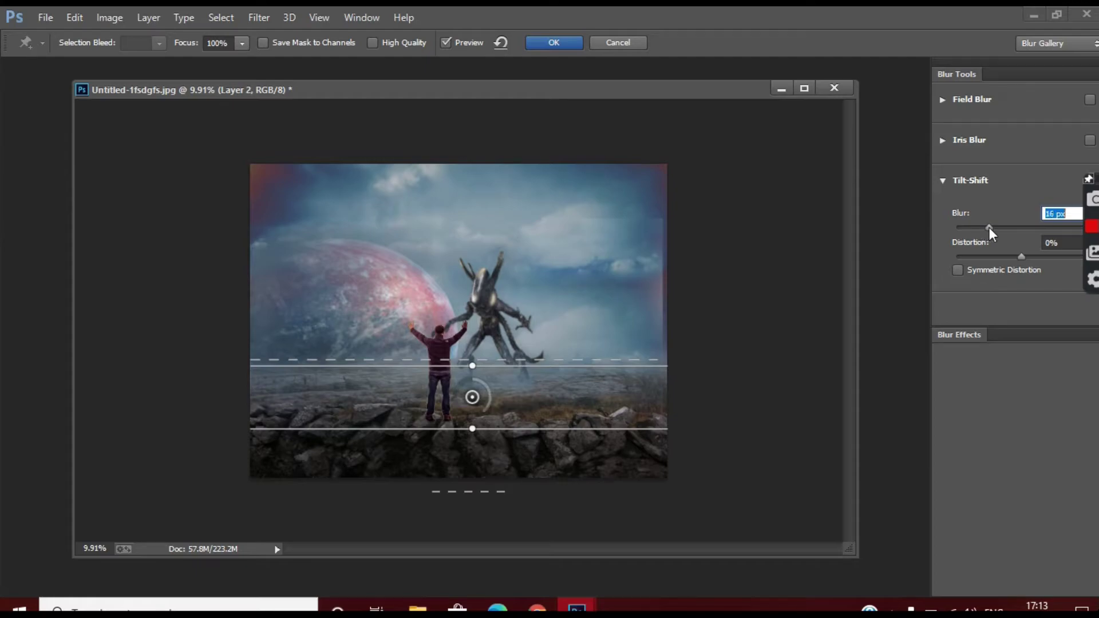
left_click(542, 41)
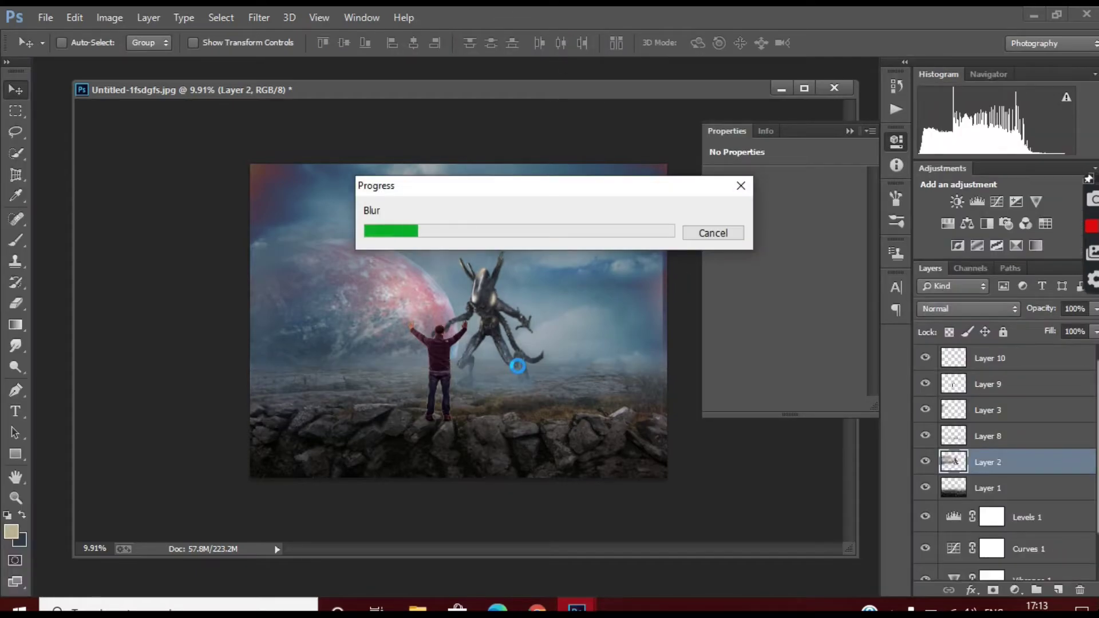
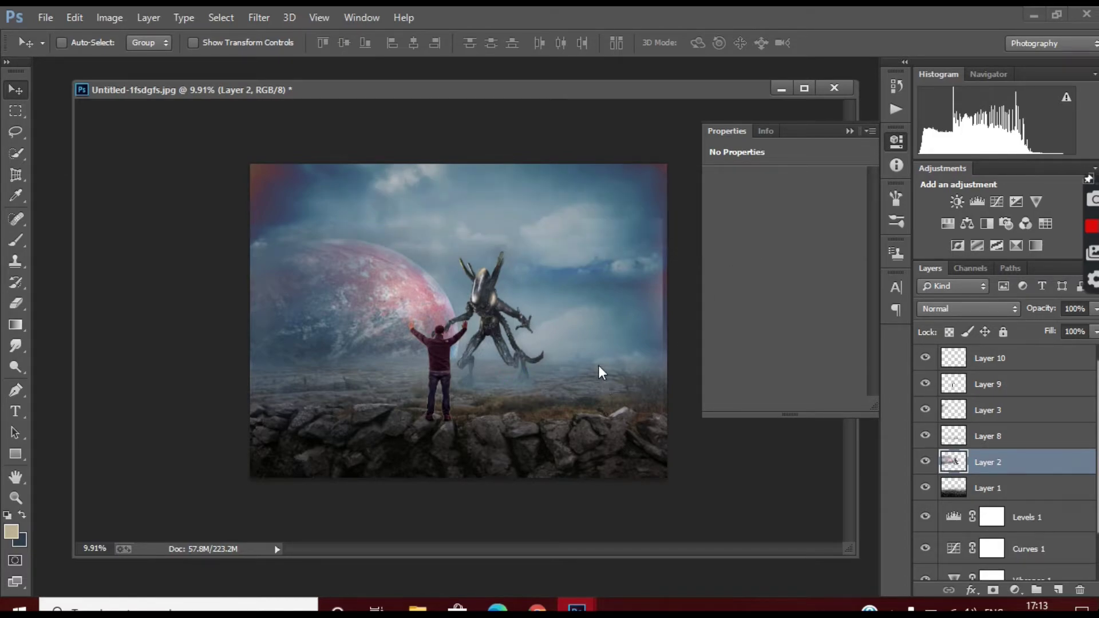
Zoom in on the alien and bring it into the Liquify filter
scroll(598, 365, "up", 5)
scroll(603, 430, "up", 1)
scroll(604, 432, "up", 1)
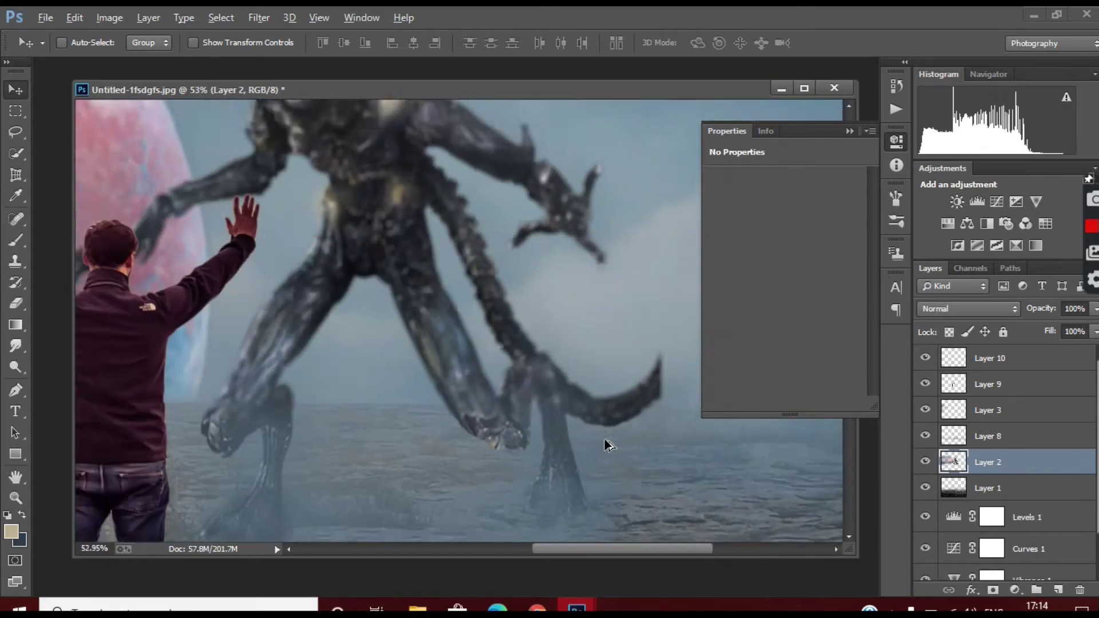
scroll(603, 431, "up", 1)
scroll(604, 432, "up", 1)
scroll(603, 432, "down", 5)
scroll(590, 401, "up", 1)
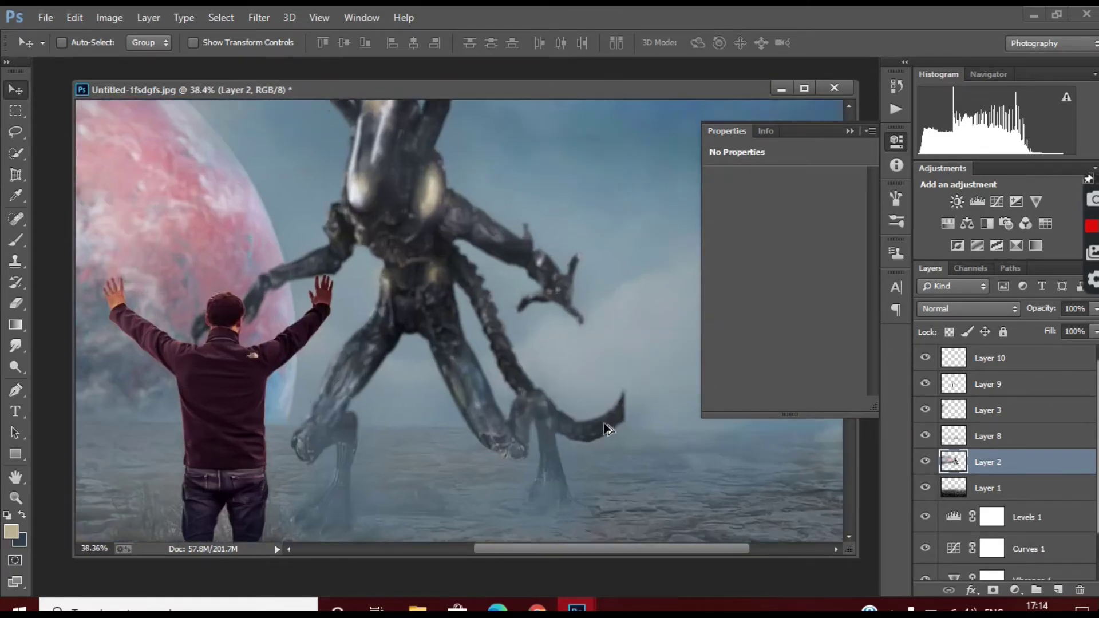
scroll(576, 372, "down", 2)
scroll(424, 421, "up", 3)
scroll(425, 421, "down", 2)
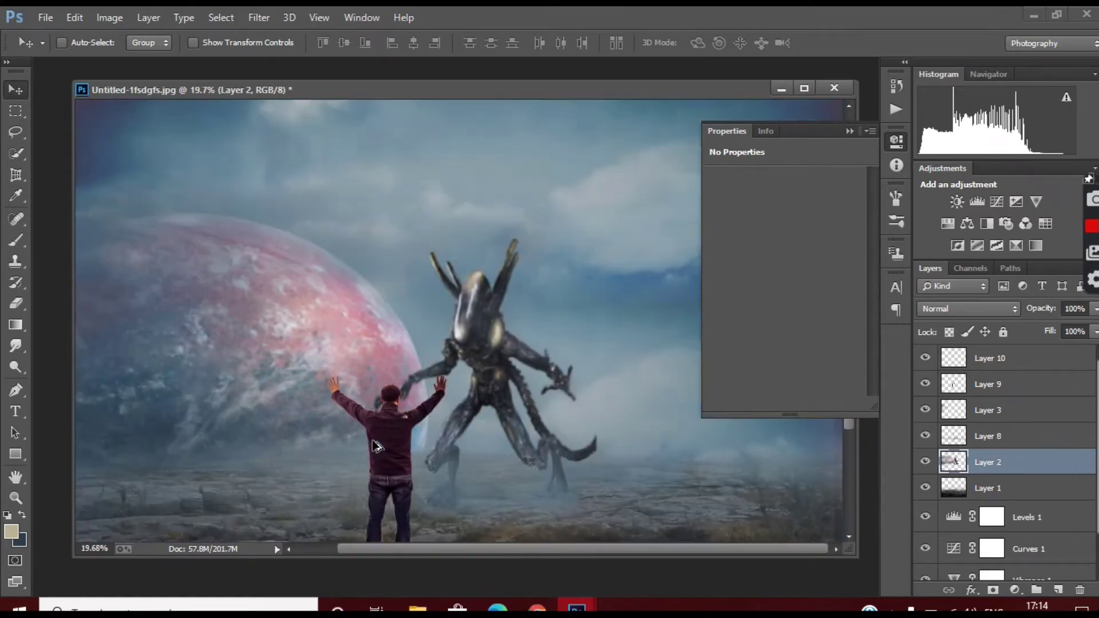
scroll(392, 163, "down", 1)
left_click(259, 17)
left_click(314, 153)
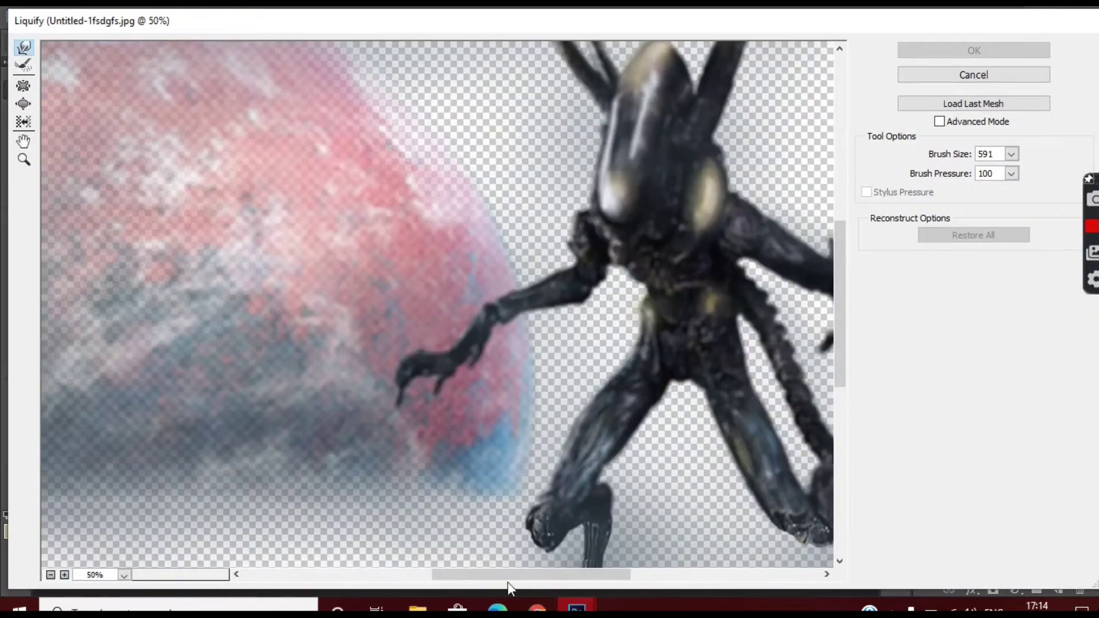
Push the alien's tail into shape with a size-140 brush, apply Liquify, and select Layer 9
left_click_drag(507, 582, 668, 574)
left_click(1012, 154)
left_click_drag(955, 173, 935, 173)
left_click(413, 475)
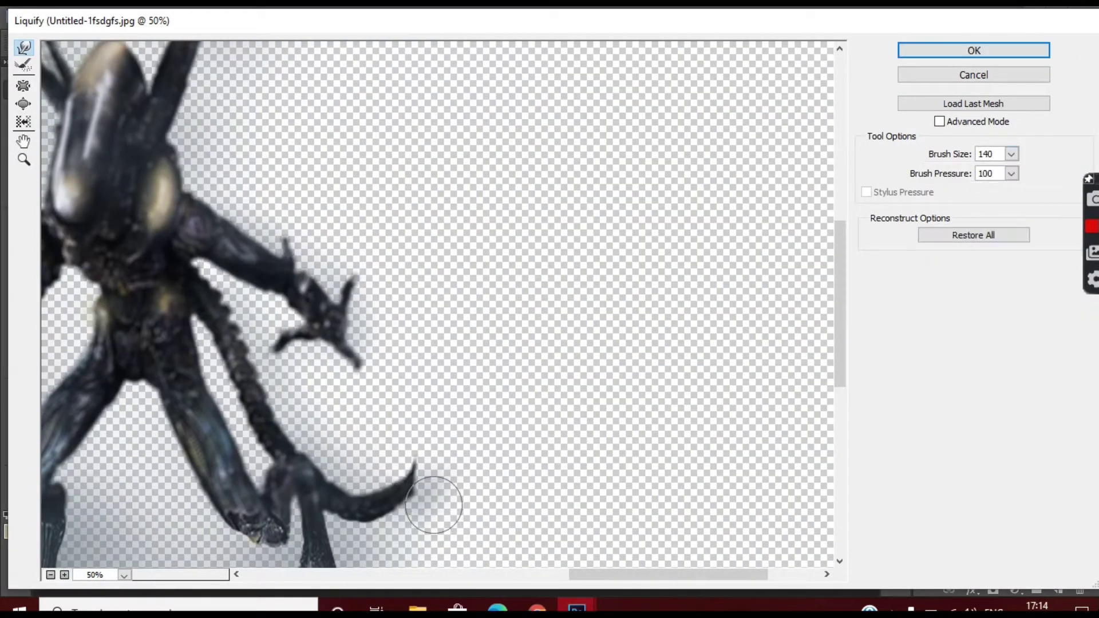
left_click(1017, 52)
scroll(646, 442, "down", 3)
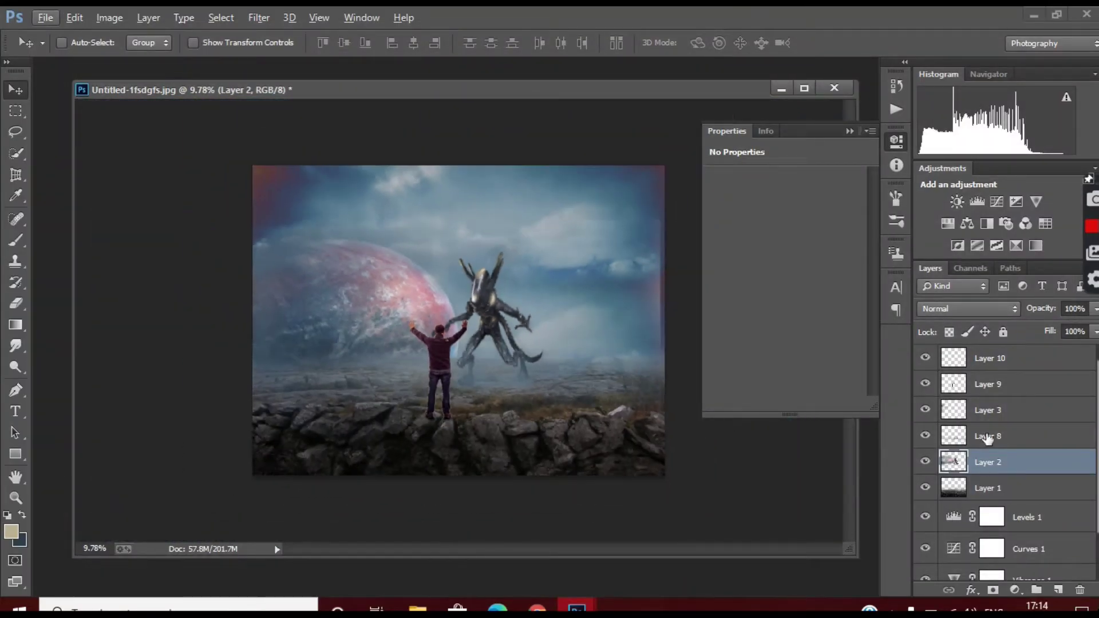
left_click(988, 385)
Add a Color Balance adjustment clipped to Layer 9 with midtones Cyan/Red -21, Blue +18
left_click(1006, 586)
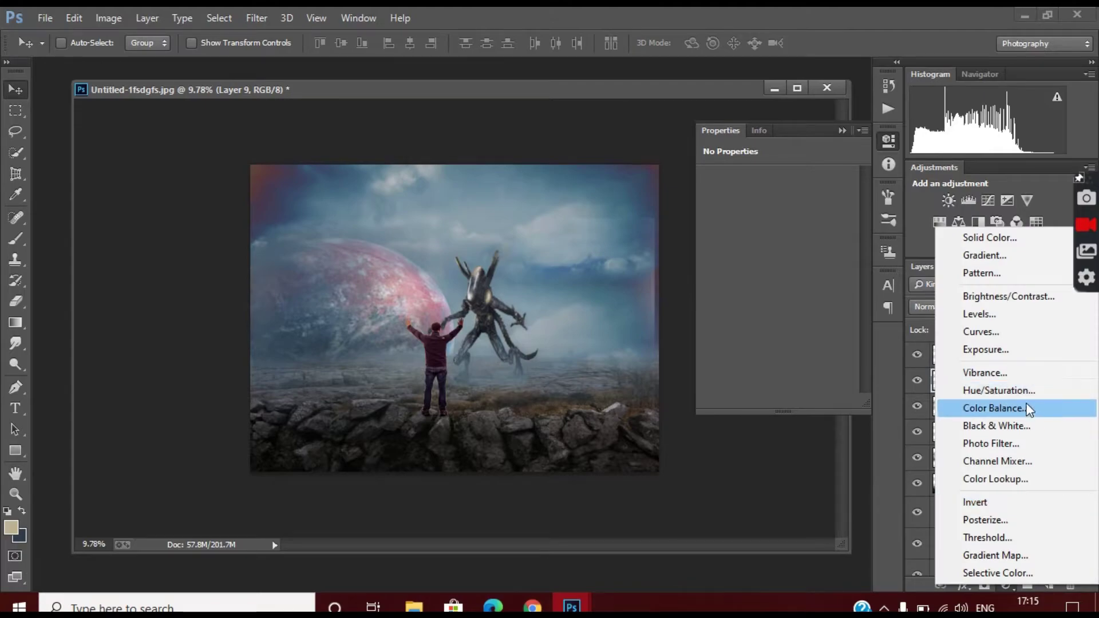
left_click(1014, 410)
left_click(747, 401)
mouse_move(757, 273)
left_mouse_down()
mouse_move(799, 273)
mouse_move(766, 273)
left_mouse_up()
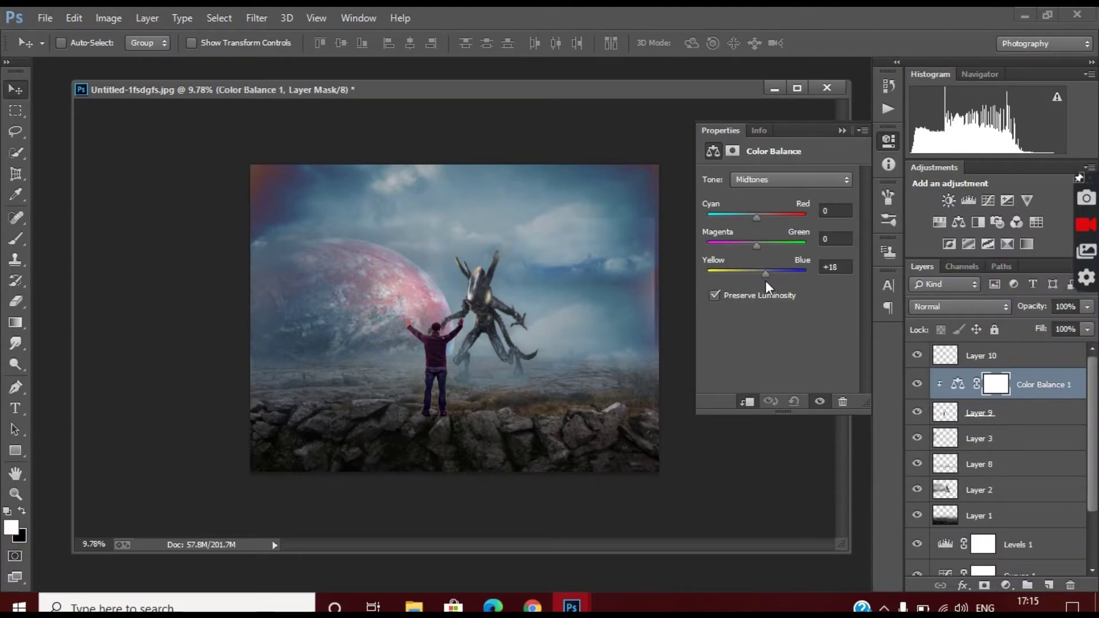
left_click_drag(757, 217, 749, 218)
scroll(432, 399, "up", 1)
scroll(432, 399, "up", 3)
scroll(432, 399, "down", 3)
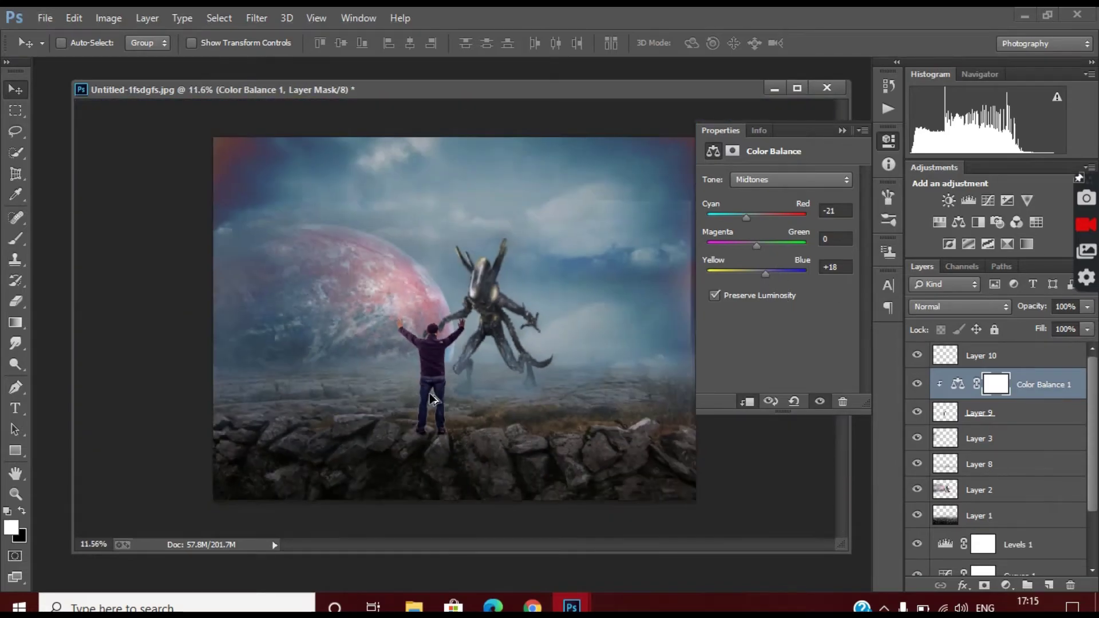
scroll(452, 366, "up", 3)
scroll(452, 367, "up", 2)
scroll(452, 367, "down", 2)
Set the Color Balance shadows to Cyan/Red -13 and Yellow/Blue -3
left_click(785, 179)
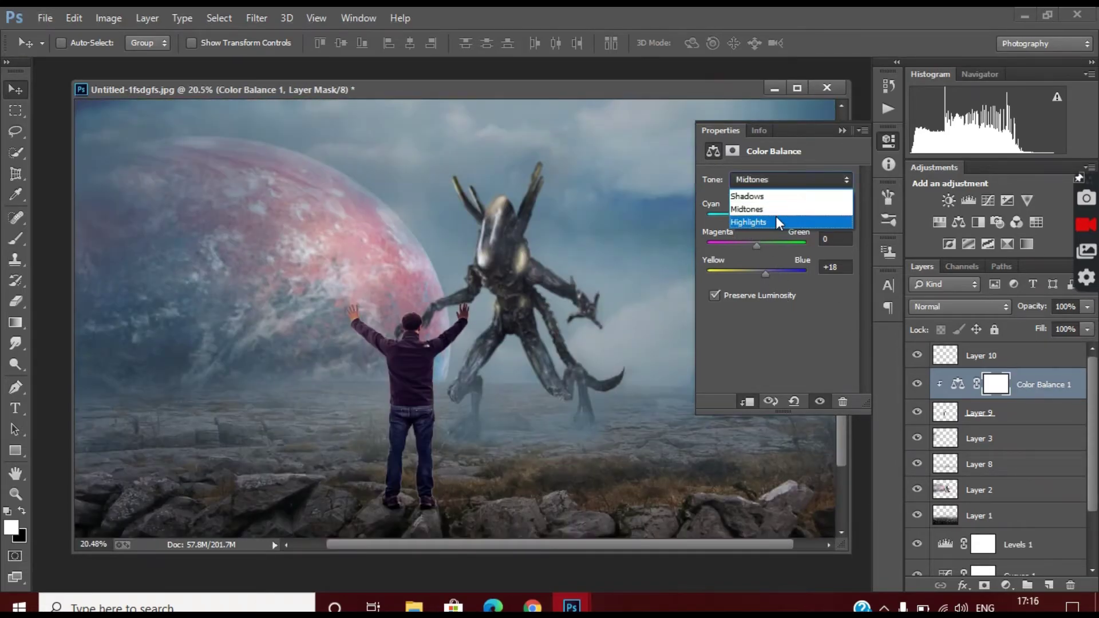
left_click(778, 223)
left_click(791, 179)
left_click(747, 196)
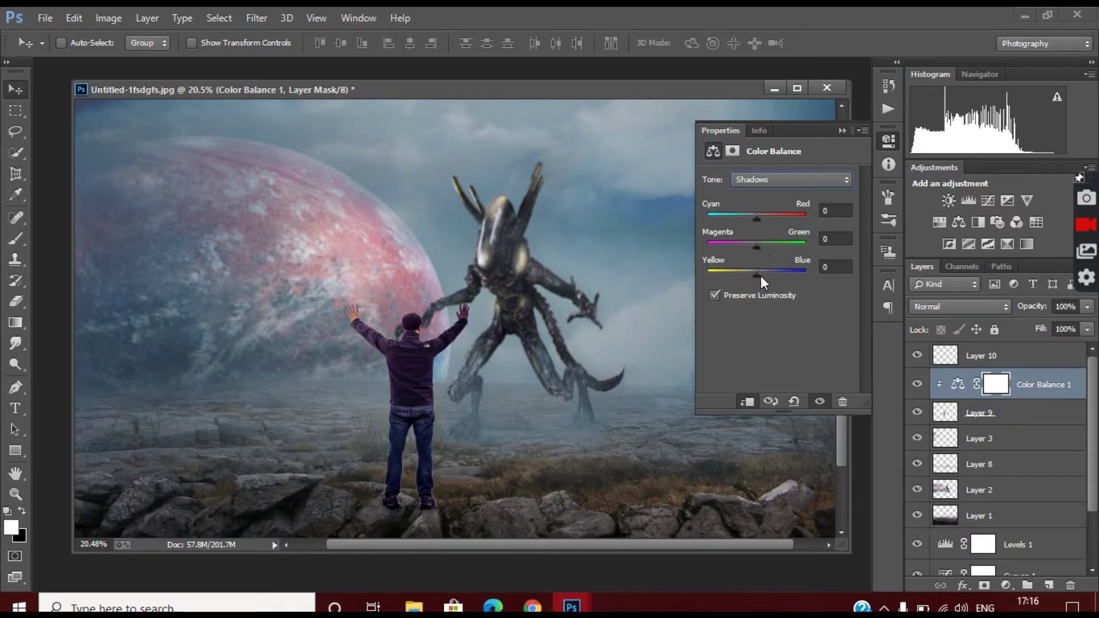
left_click_drag(761, 276, 755, 283)
left_click_drag(756, 218, 745, 221)
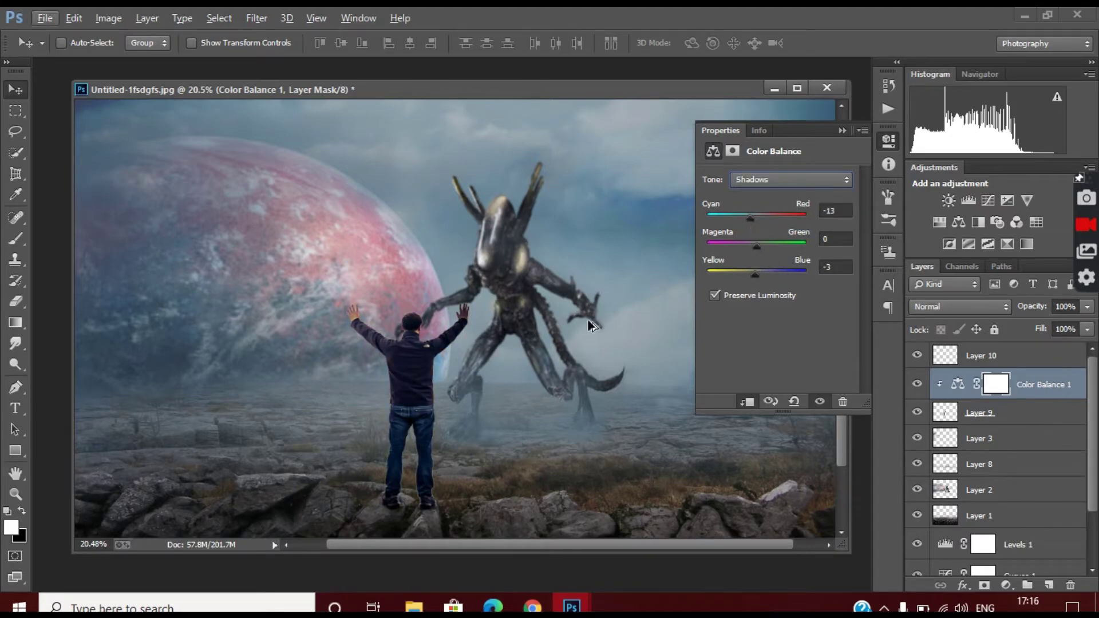
scroll(510, 334, "down", 3)
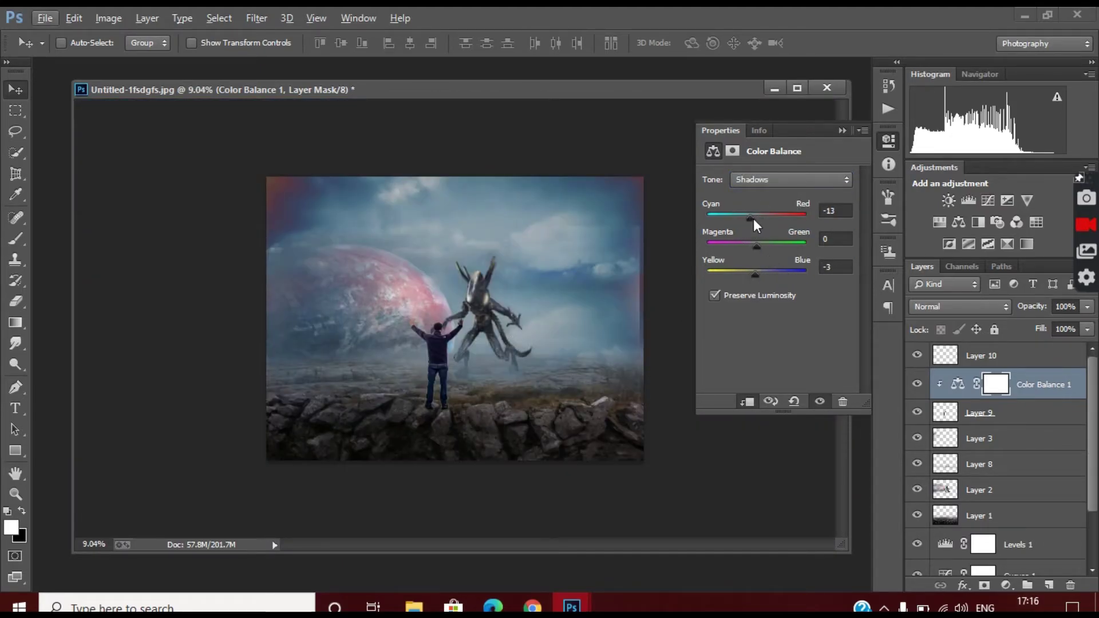
Open the spaceship PNG from the Downloads folder
left_click(45, 18)
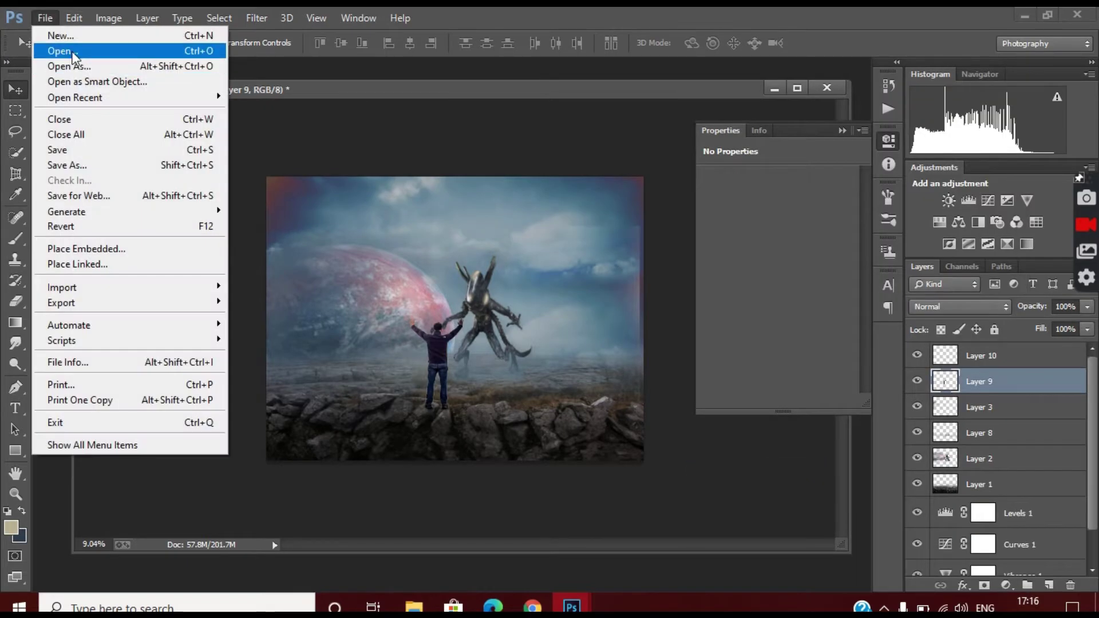
left_click(72, 55)
scroll(132, 258, "up", 3)
left_click(137, 152)
scroll(556, 269, "down", 5)
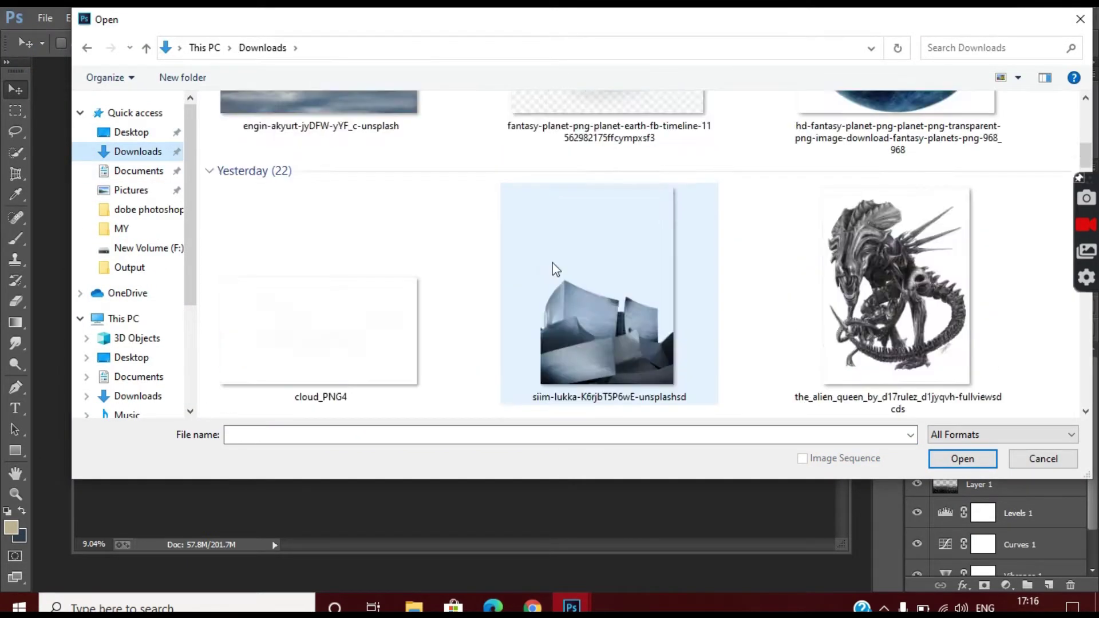
scroll(556, 269, "down", 5)
double_click(670, 301)
Place the spaceship into the composite, flipped, enlarged and moved to the upper-right sky
left_click_drag(94, 95, 297, 318)
left_click(512, 244)
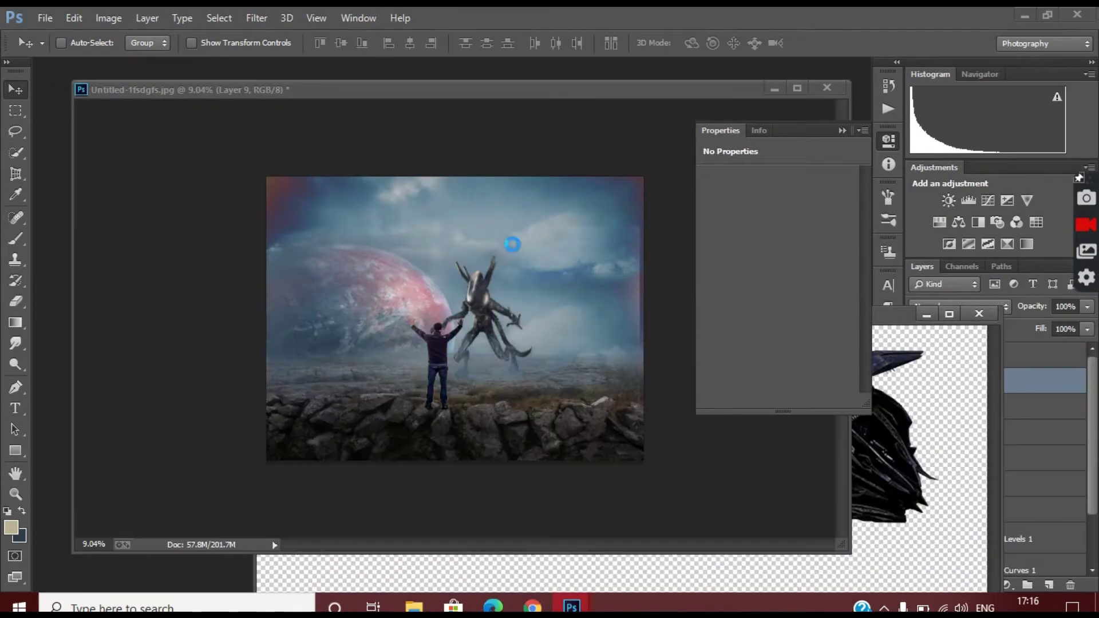
mouse_move(512, 245)
left_mouse_down()
mouse_move(535, 301)
mouse_move(391, 283)
left_mouse_up()
key("ctrl+t")
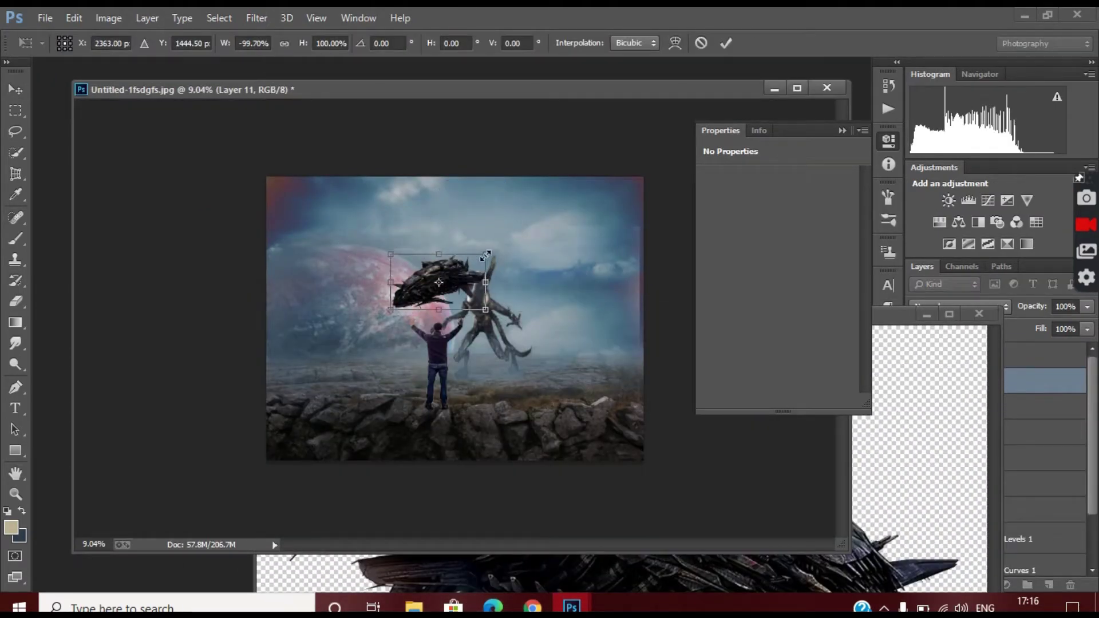
left_click_drag(485, 256, 492, 244)
left_click_drag(433, 293, 544, 224)
left_click(726, 43)
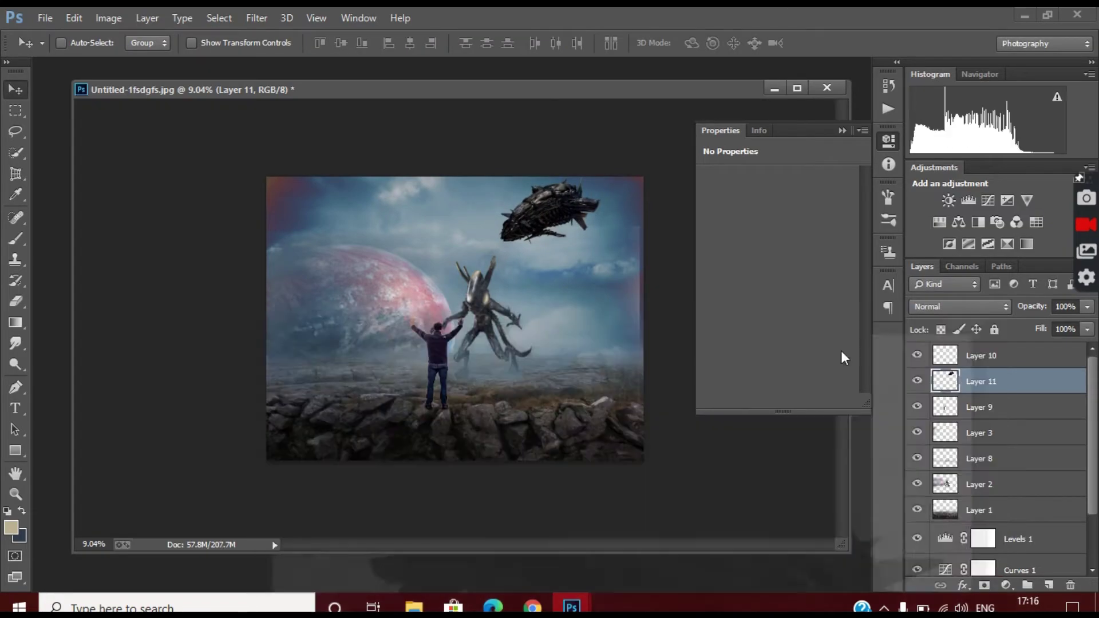
Mask the spaceship layer and paint with a 472 px brush to fade it into the haze
left_click(984, 585)
key("b")
scroll(455, 321, "up", 2)
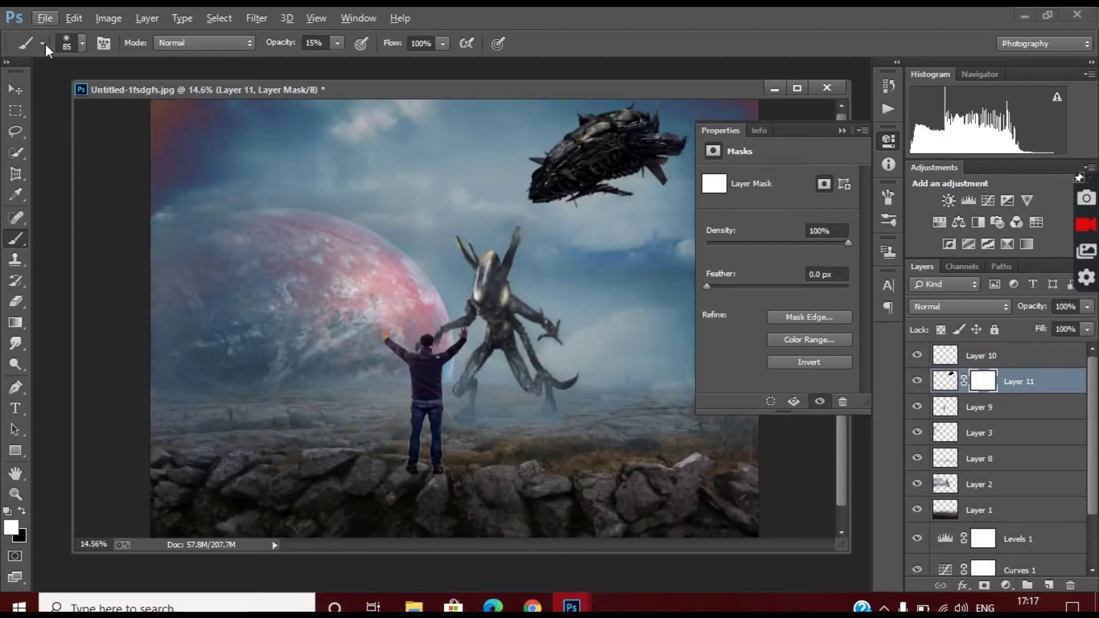
left_click(83, 43)
left_click_drag(173, 94, 167, 94)
left_click(532, 148)
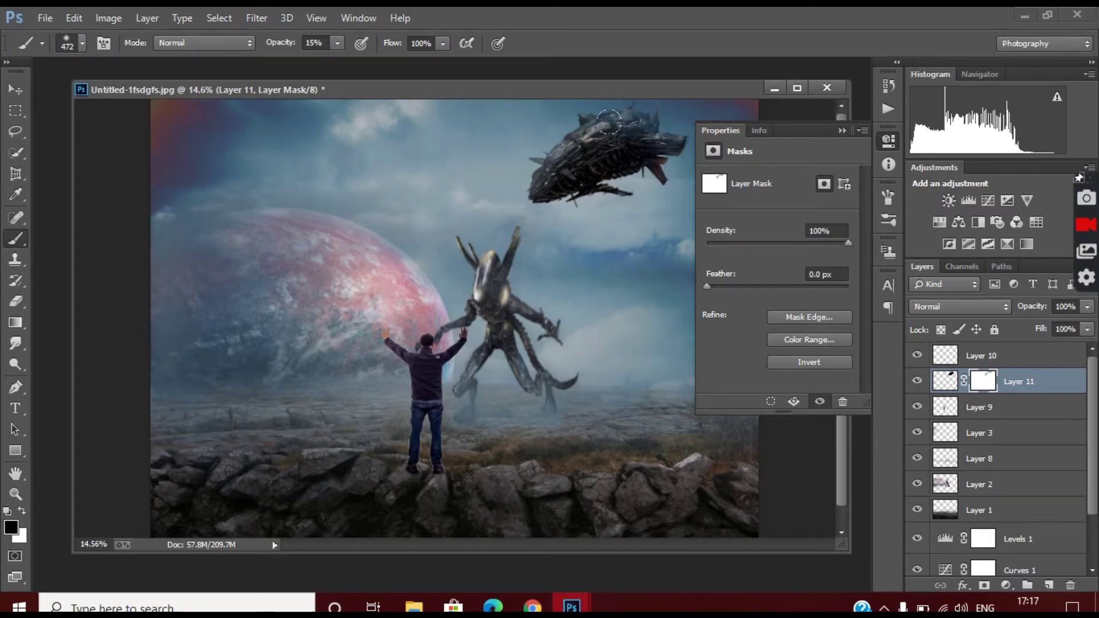
left_click_drag(564, 182, 641, 172)
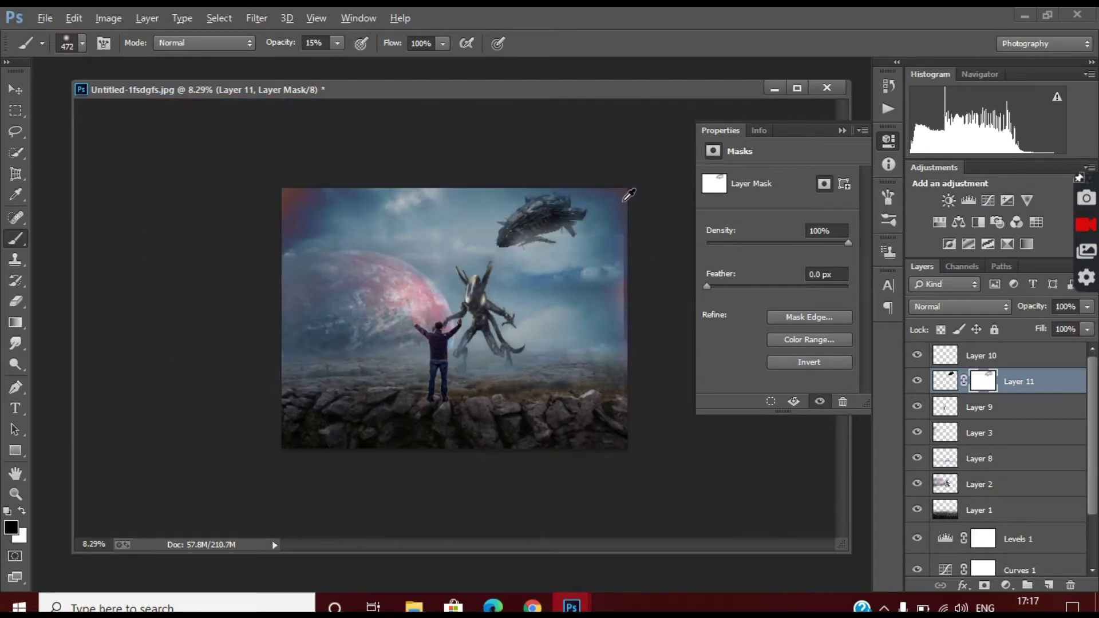
Soft-erase part of Layer 9, undo the stray stroke, and select Layer 10
key("alt")
scroll(517, 154, "up", 3)
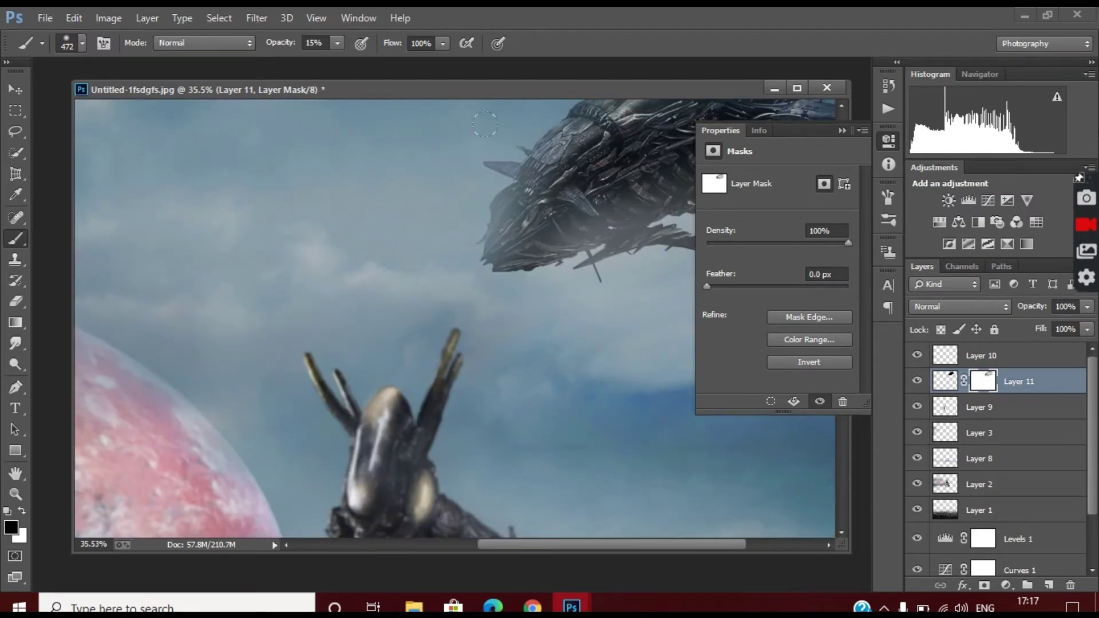
scroll(554, 179, "down", 4)
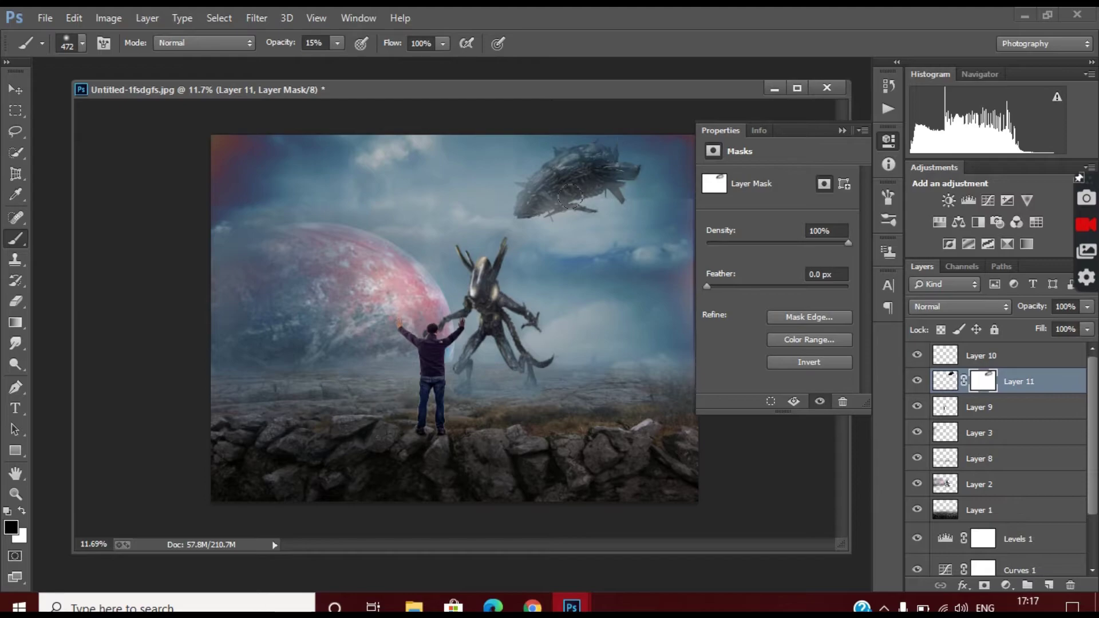
scroll(570, 197, "up", 2)
scroll(663, 179, "down", 4)
scroll(587, 218, "up", 5)
scroll(607, 183, "down", 3)
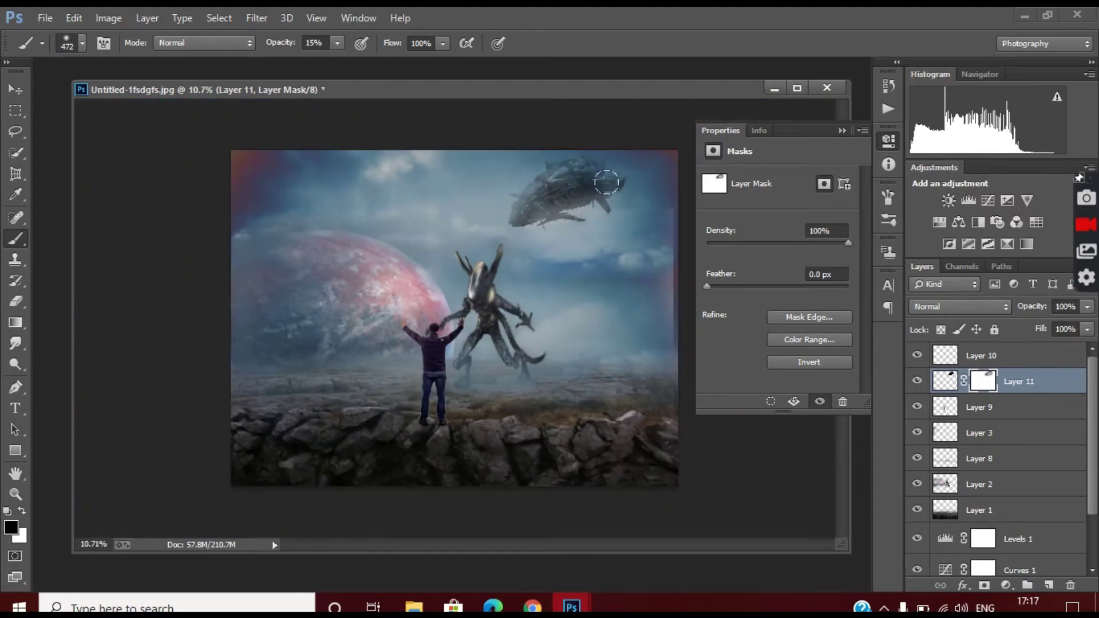
scroll(648, 154, "up", 3)
scroll(630, 201, "down", 1)
scroll(607, 238, "down", 2)
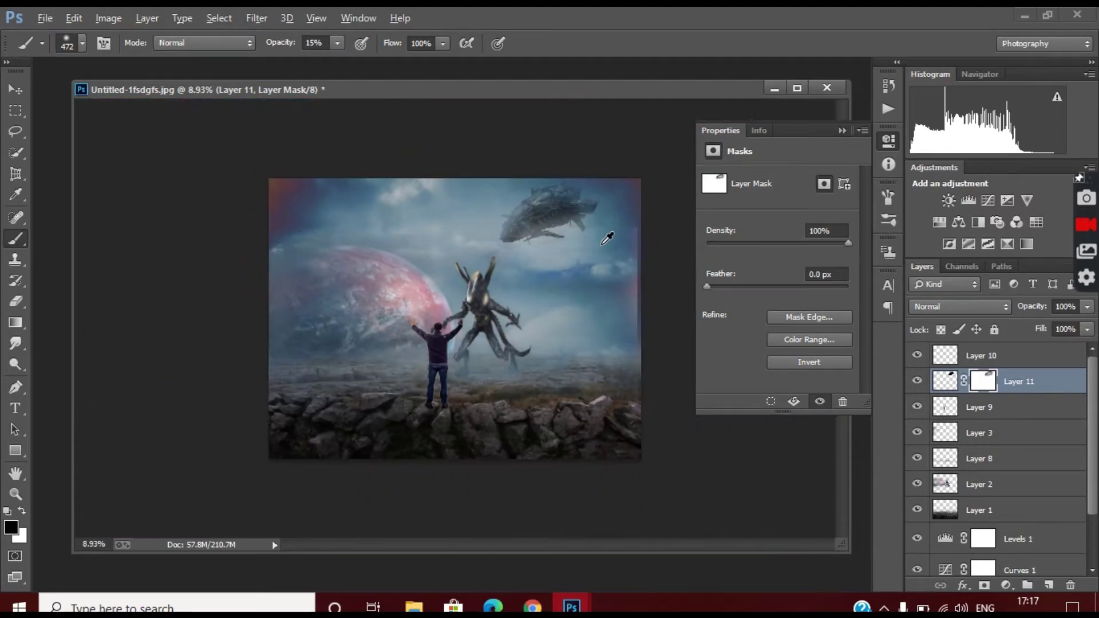
scroll(624, 247, "up", 2)
scroll(624, 247, "down", 1)
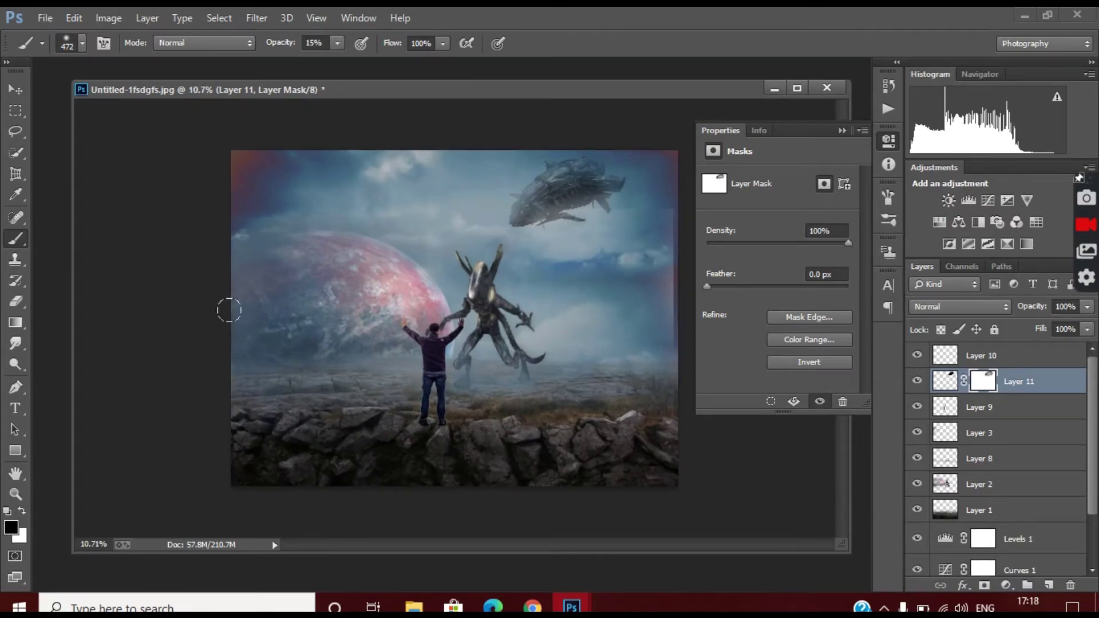
key("e")
left_click(978, 407)
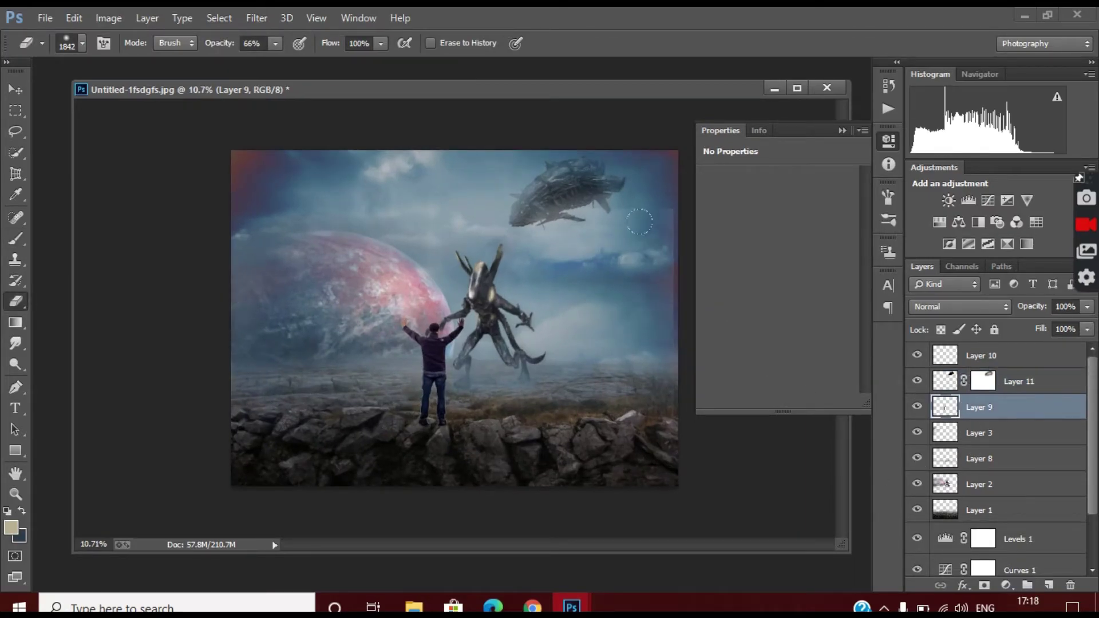
left_click(430, 349)
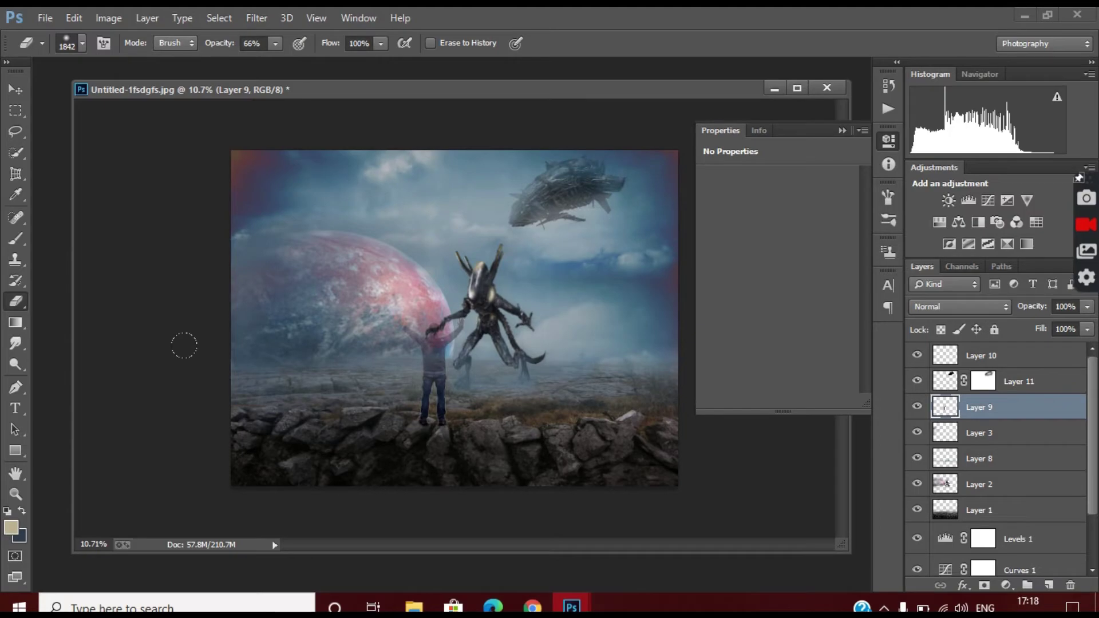
key("ctrl+z")
scroll(503, 340, "up", 3)
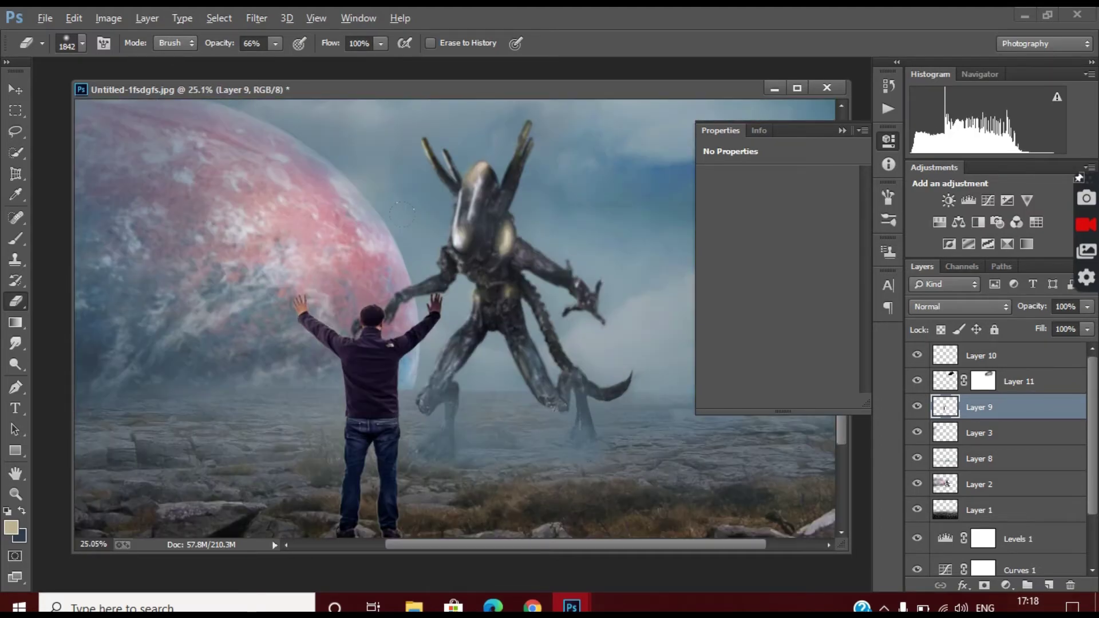
scroll(502, 340, "down", 3)
left_click(1013, 367)
Open the lens flare image from the dobe photoshop folder and bring it into the composite
left_click(45, 18)
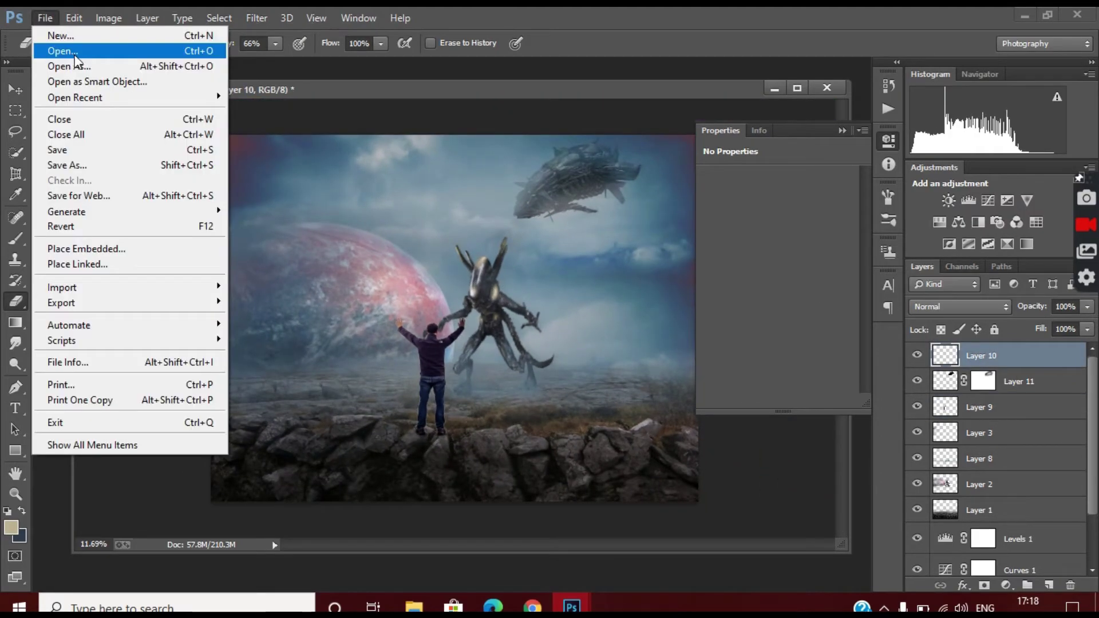
left_click(73, 52)
left_click(141, 364)
left_click(140, 344)
double_click(655, 363)
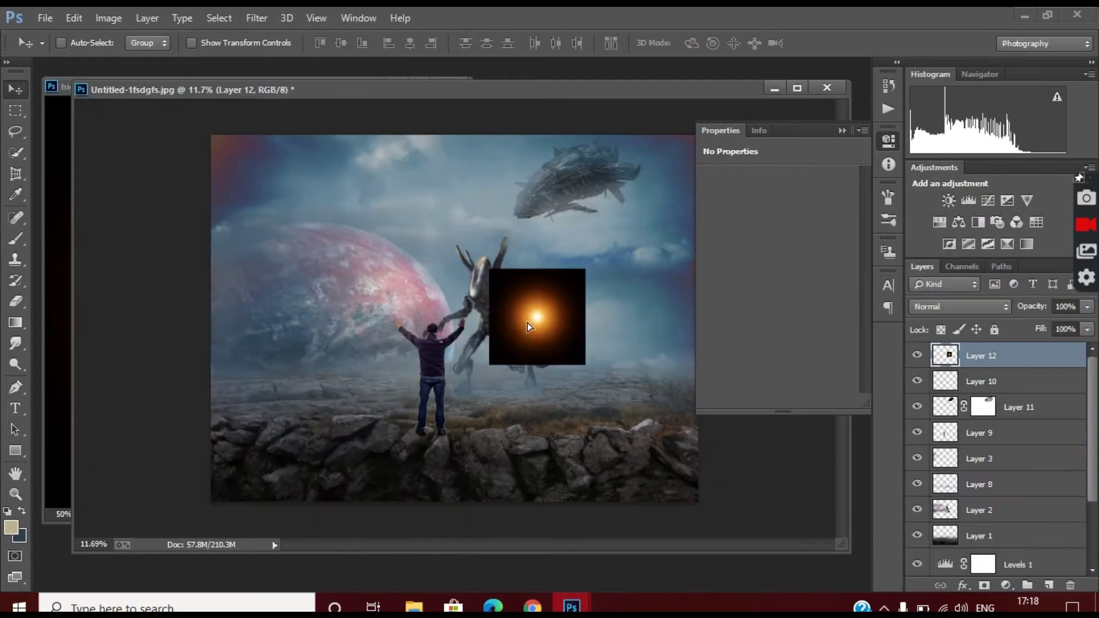
left_click_drag(527, 322, 584, 202)
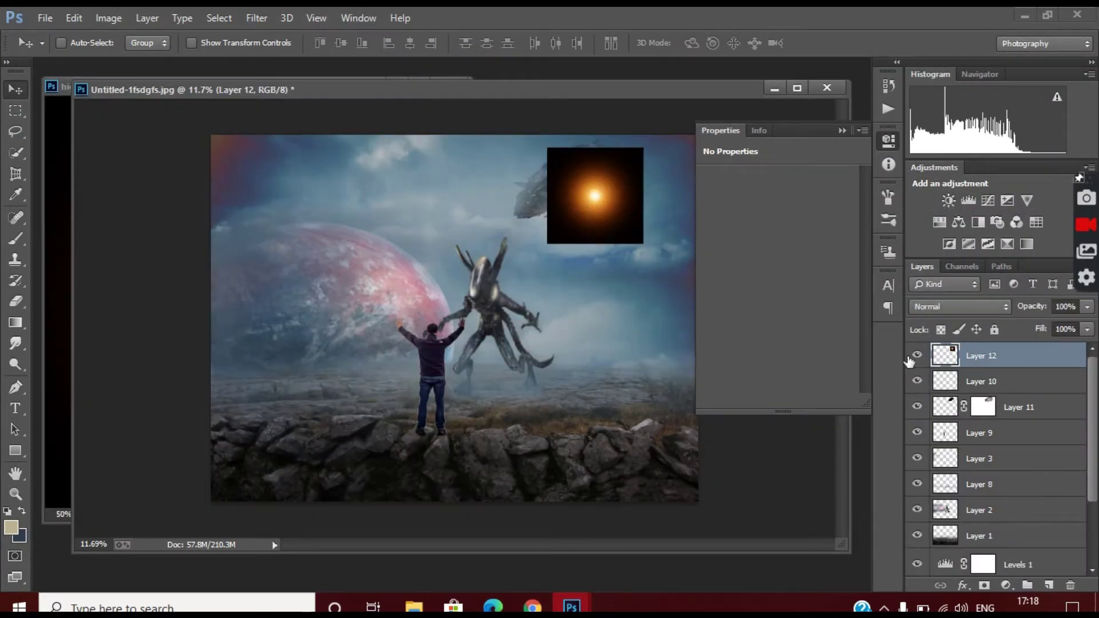
Set the flare layer's blend mode to Screen
left_click(960, 307)
left_click(945, 137)
scroll(641, 179, "up", 3)
scroll(641, 180, "down", 2)
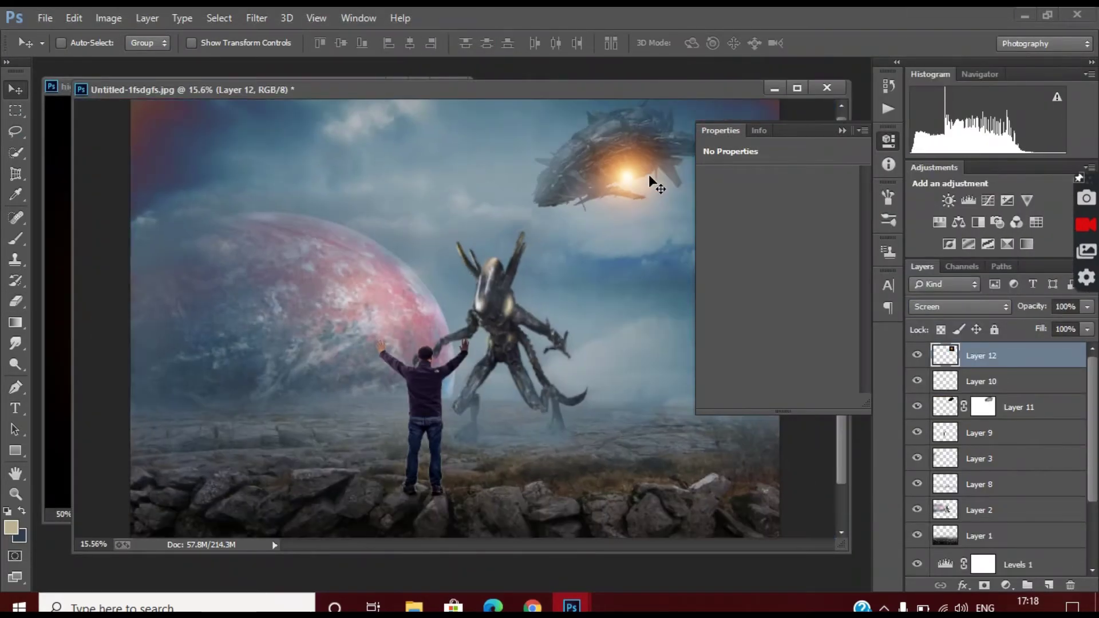
Move and rotate the flare onto the spaceship and set its opacity to 91%
key("ctrl+t")
mouse_move(648, 177)
left_mouse_down()
mouse_move(558, 178)
mouse_move(633, 159)
left_mouse_up()
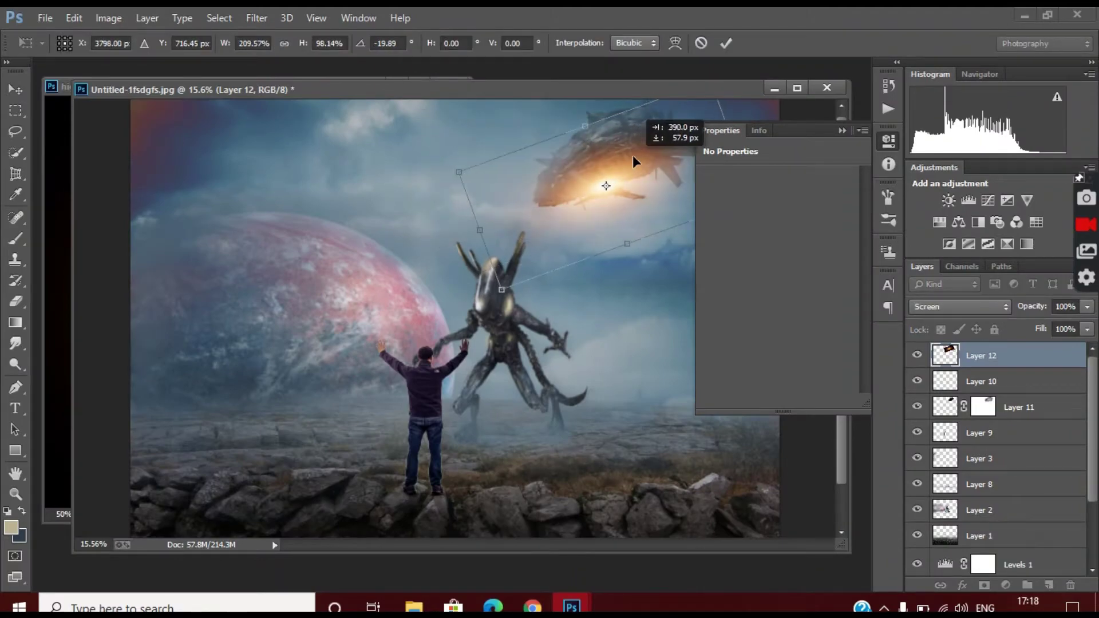
mouse_move(618, 93)
left_mouse_down()
mouse_move(589, 100)
mouse_move(616, 104)
left_mouse_up()
left_click_drag(627, 157, 633, 152)
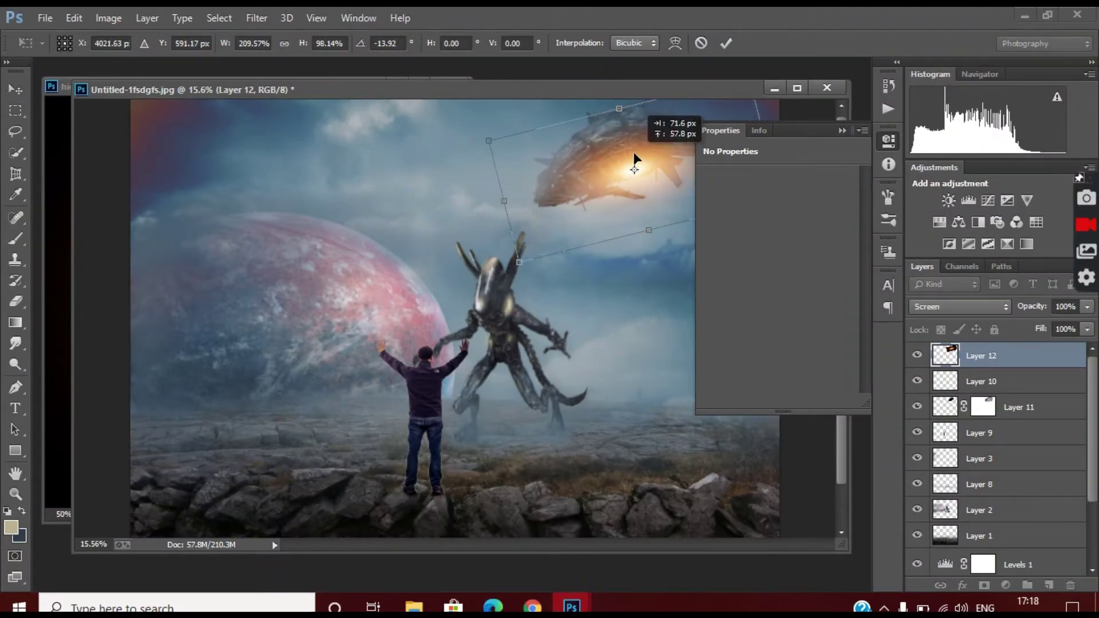
left_click(1087, 306)
mouse_move(1082, 324)
left_mouse_down()
mouse_move(1032, 331)
mouse_move(1083, 332)
left_mouse_up()
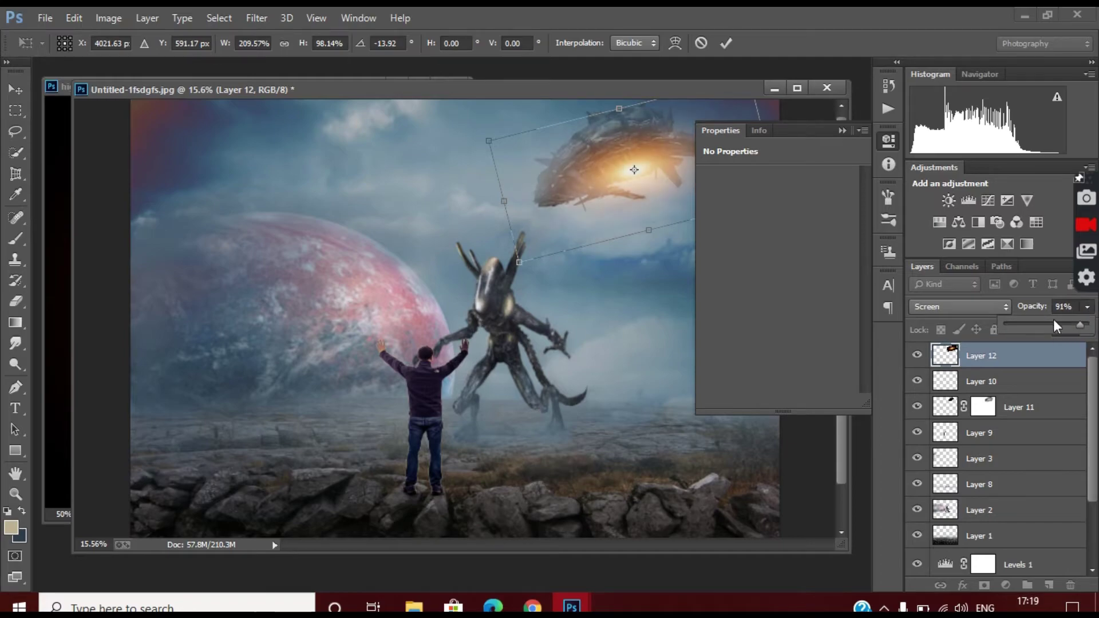
left_click(726, 43)
scroll(435, 172, "down", 1)
Set up a soft eraser at very low opacity and 198 px size
key("e")
left_click(82, 42)
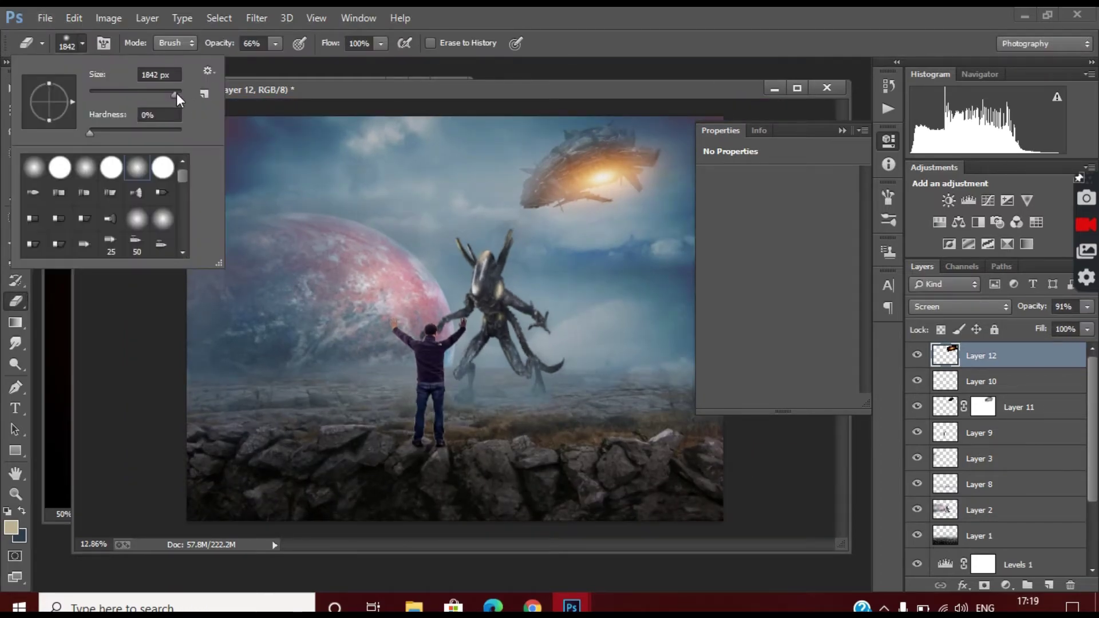
key("Return")
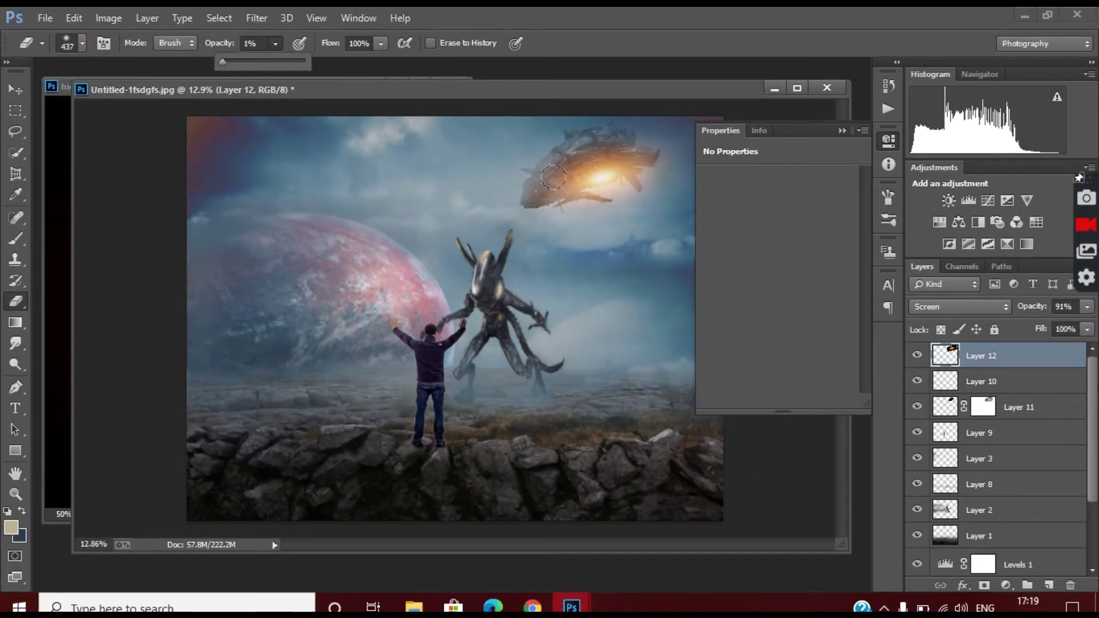
left_click(554, 177)
scroll(509, 198, "up", 5)
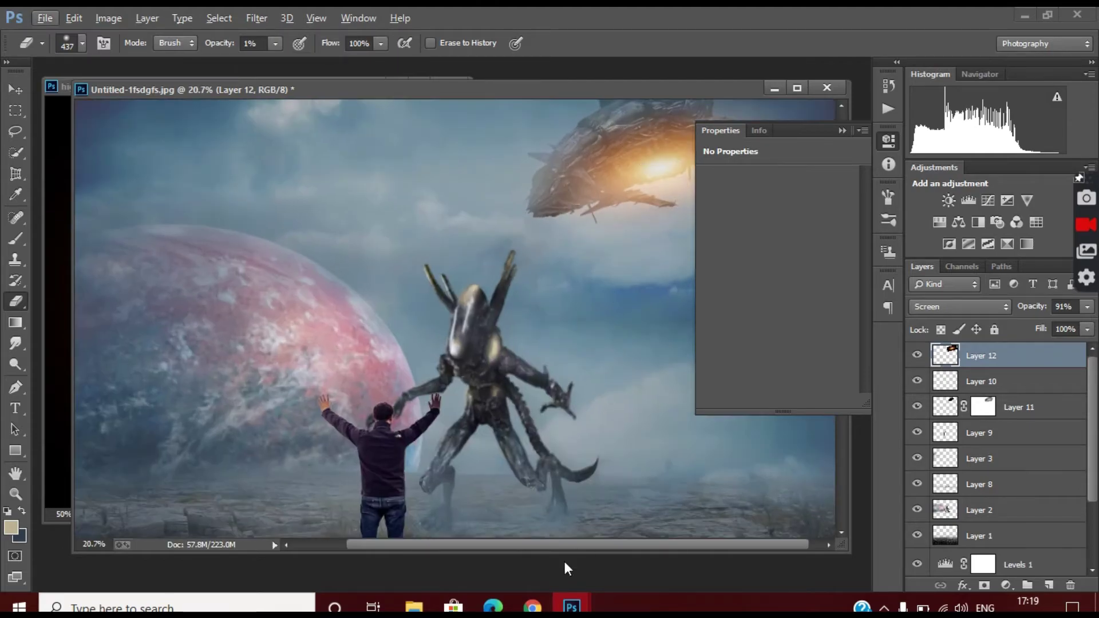
scroll(643, 293, "up", 3)
scroll(584, 238, "up", 3)
scroll(584, 238, "up", 3)
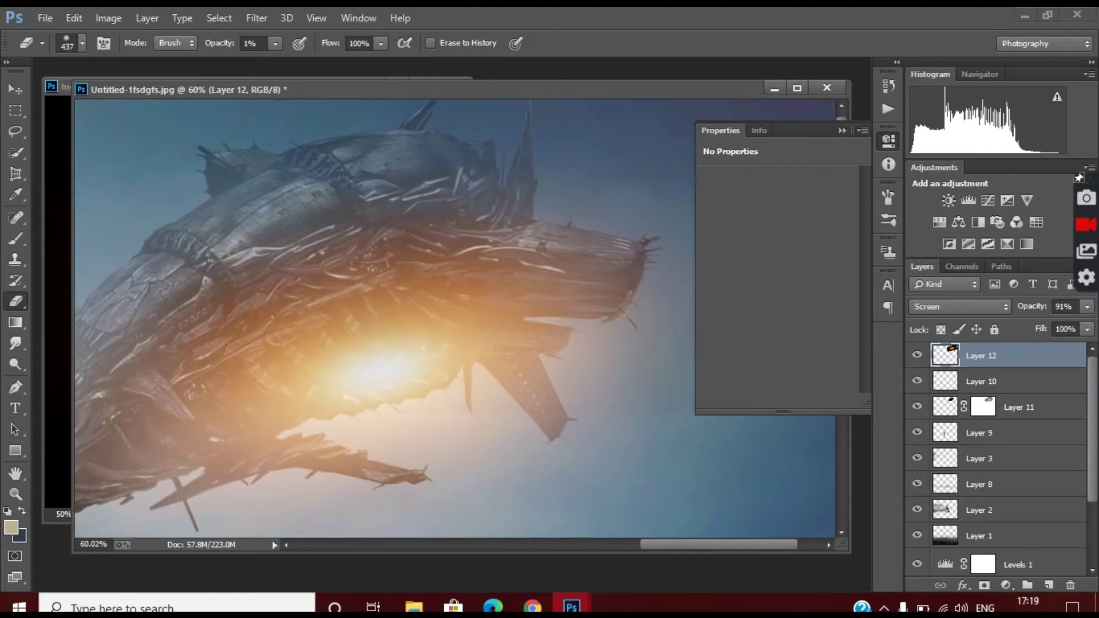
left_click(83, 43)
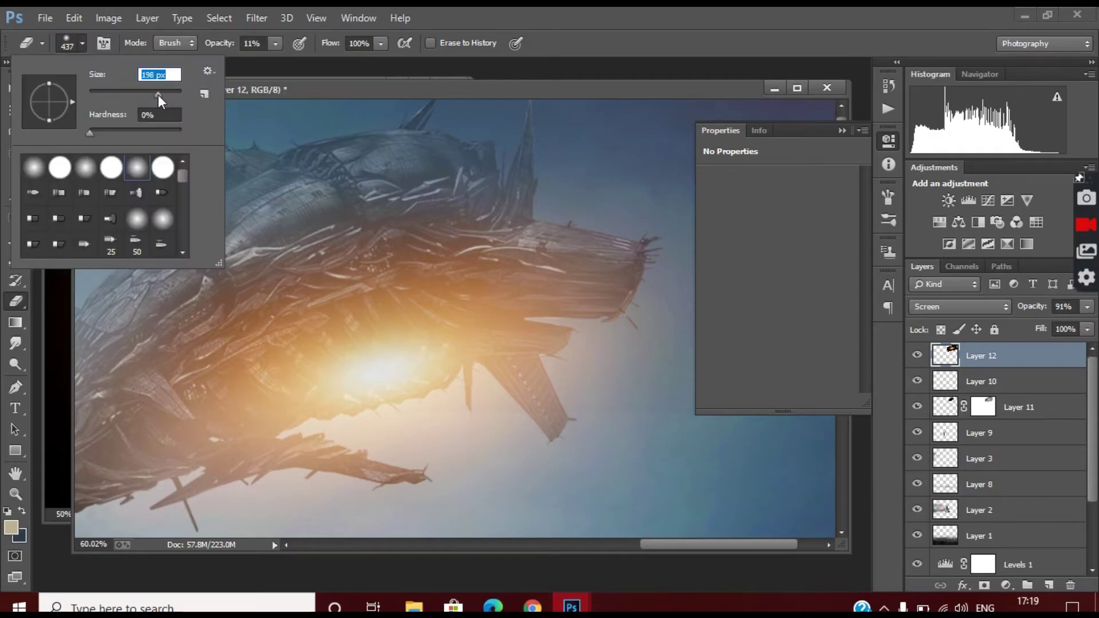
type("198")
key("Return")
scroll(568, 320, "down", 5)
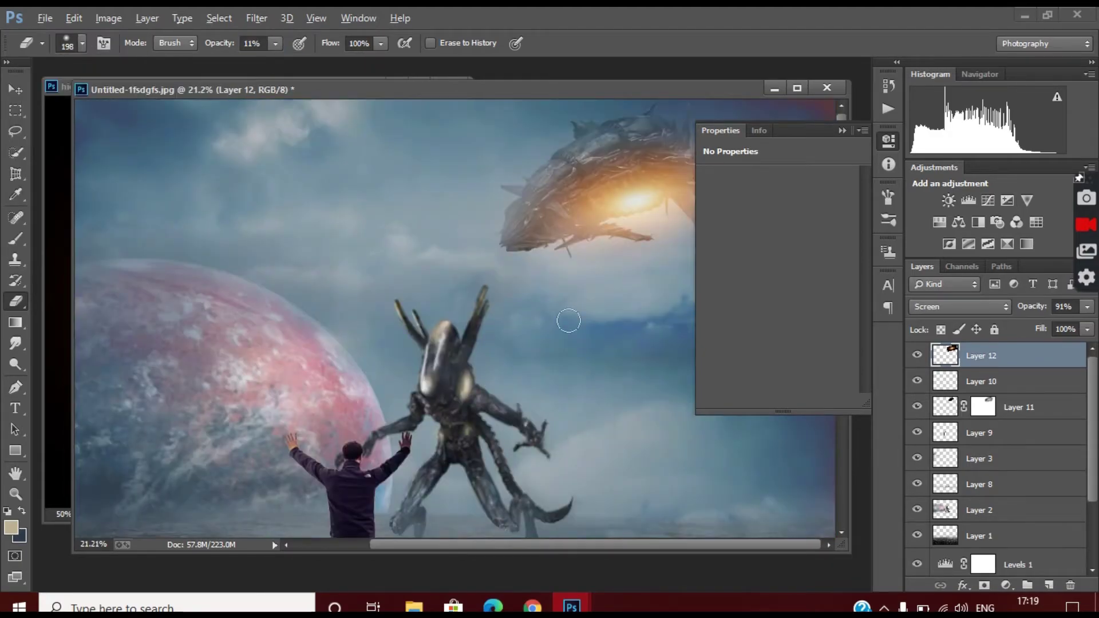
scroll(589, 304, "down", 3)
scroll(589, 211, "up", 1)
scroll(587, 246, "up", 2)
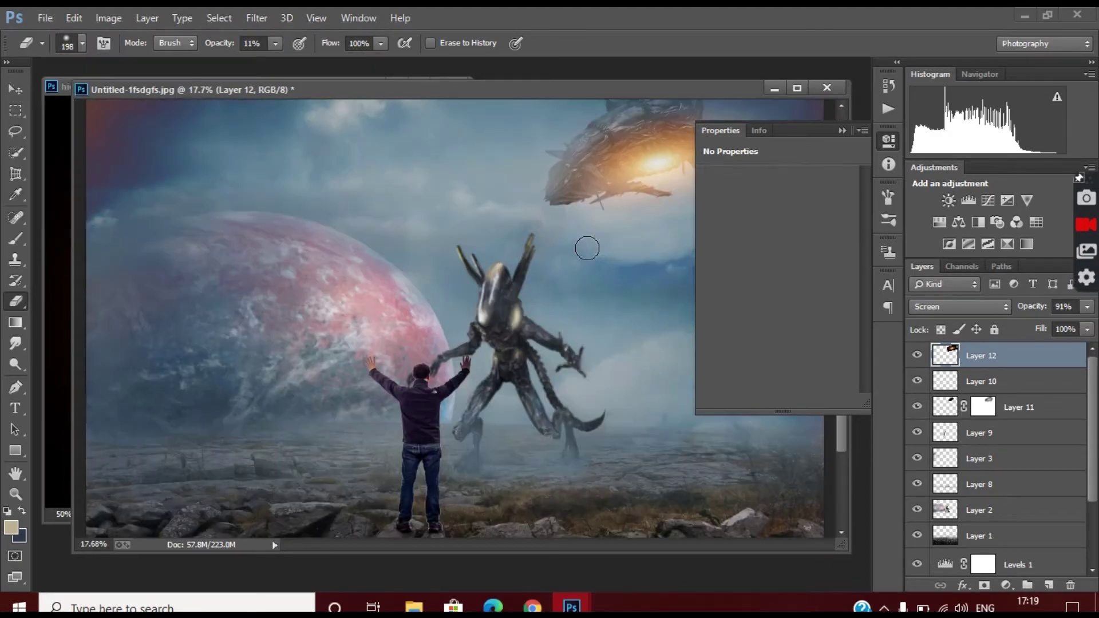
scroll(587, 245, "down", 1)
Apply a 14.1 px Gaussian Blur to the flare layer
left_click(257, 18)
left_click(515, 310)
left_click_drag(658, 120, 774, 152)
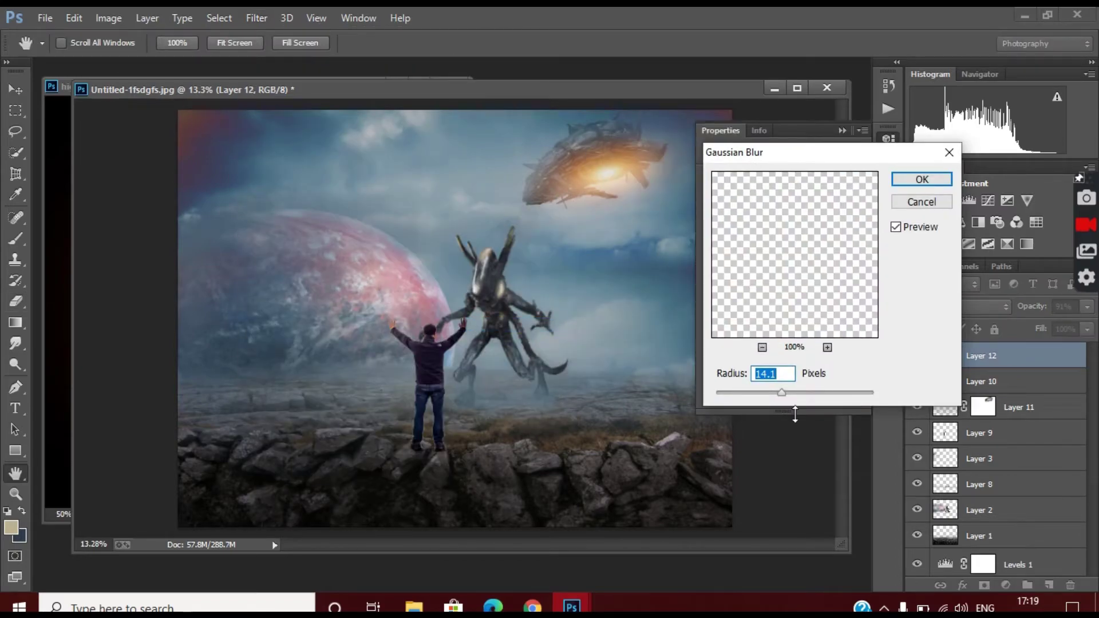
left_click(922, 179)
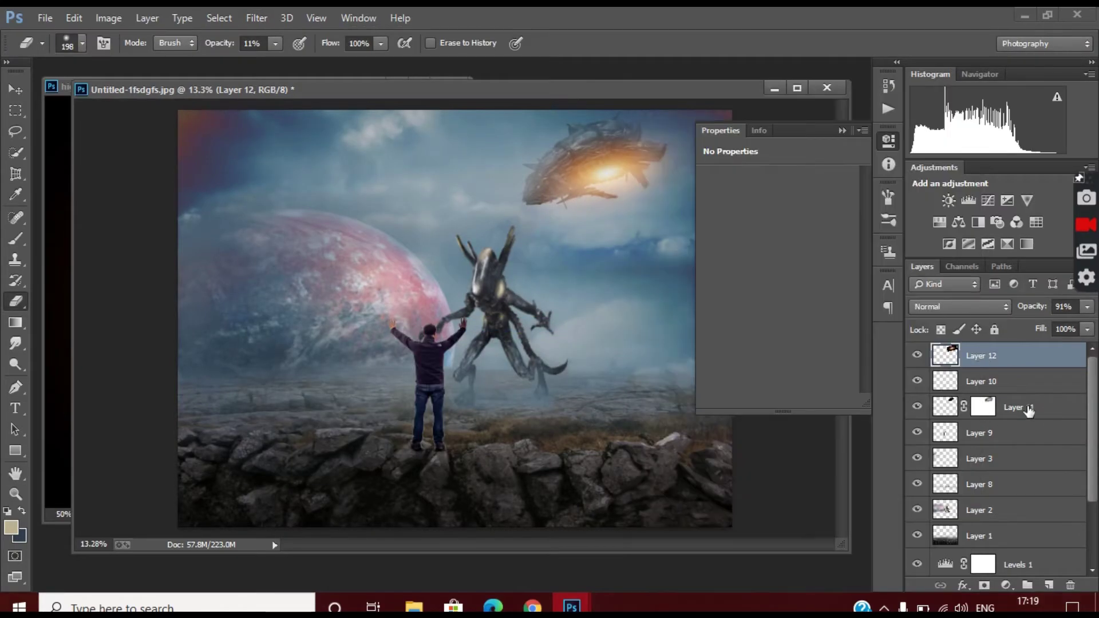
Apply a Gaussian Blur of about 3.2 px to Layer 11's spaceship
left_click(1019, 407)
left_click(257, 18)
left_click(549, 325)
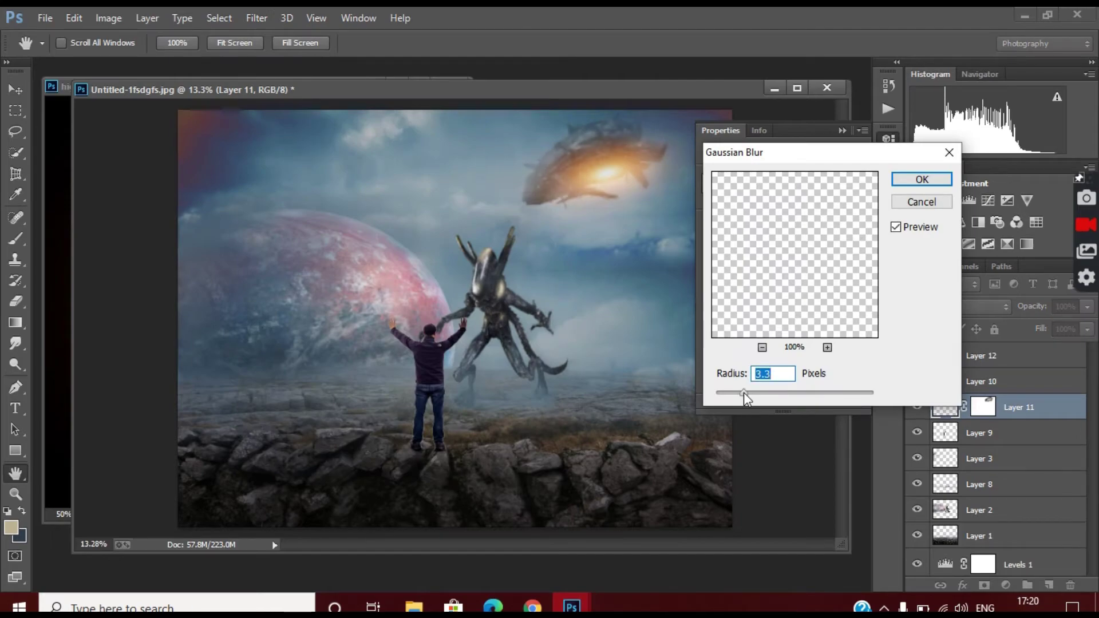
mouse_move(744, 393)
left_mouse_down()
mouse_move(720, 397)
mouse_move(743, 402)
left_mouse_up()
left_click_drag(738, 393, 733, 392)
left_click(922, 179)
Switch back to the Eraser and select Layer 12
key("e")
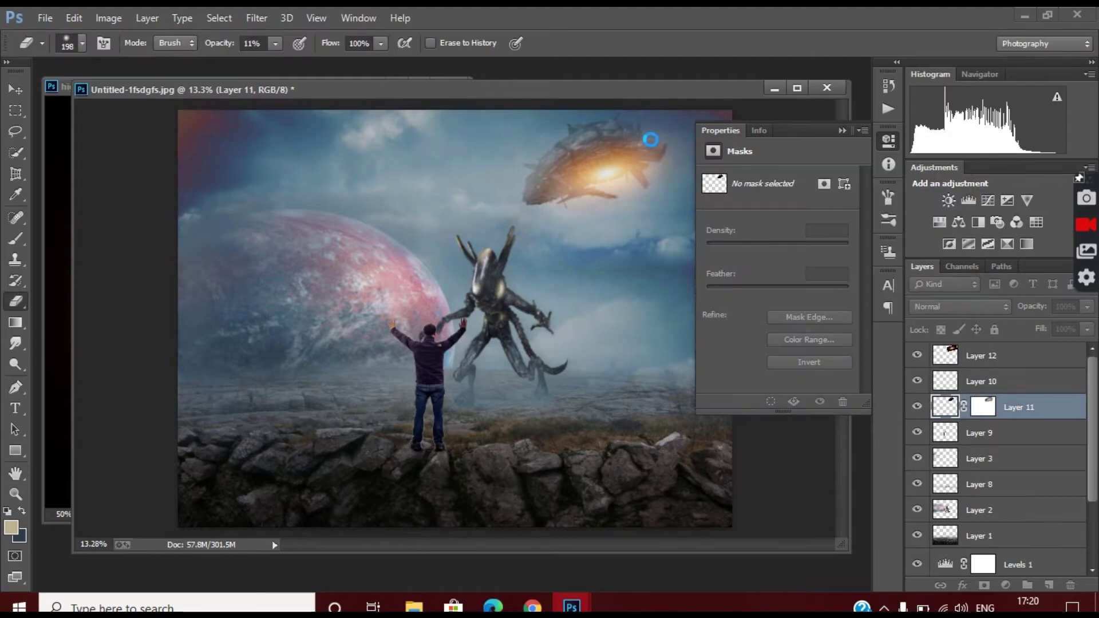
scroll(650, 140, "up", 5)
scroll(630, 172, "down", 3)
scroll(625, 194, "down", 2)
scroll(616, 213, "down", 1)
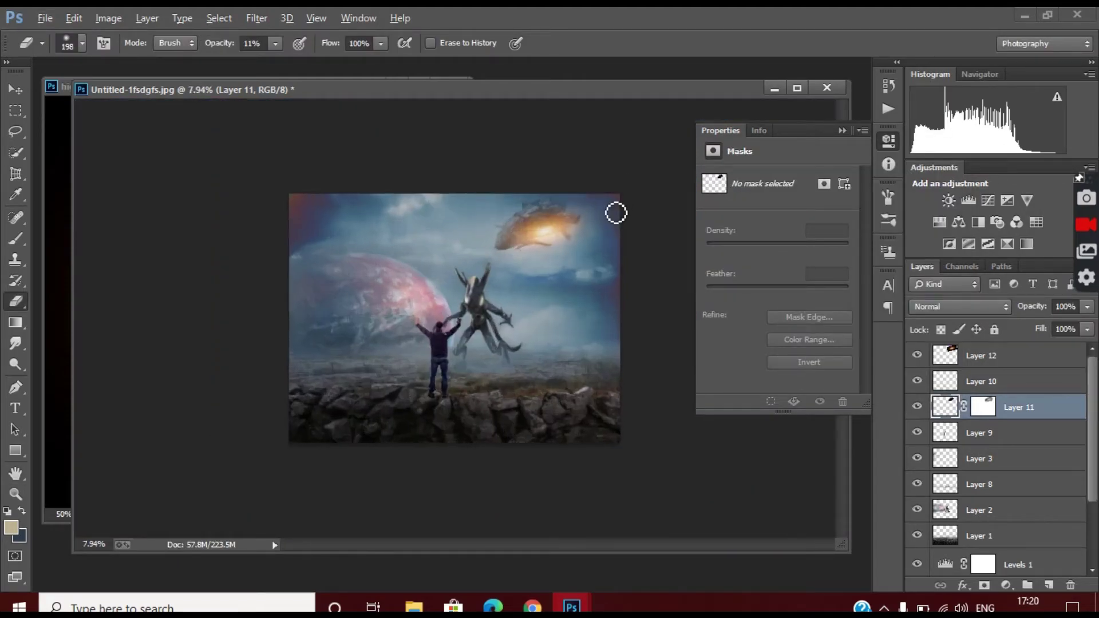
scroll(616, 213, "up", 1)
scroll(617, 213, "up", 1)
left_click(996, 356)
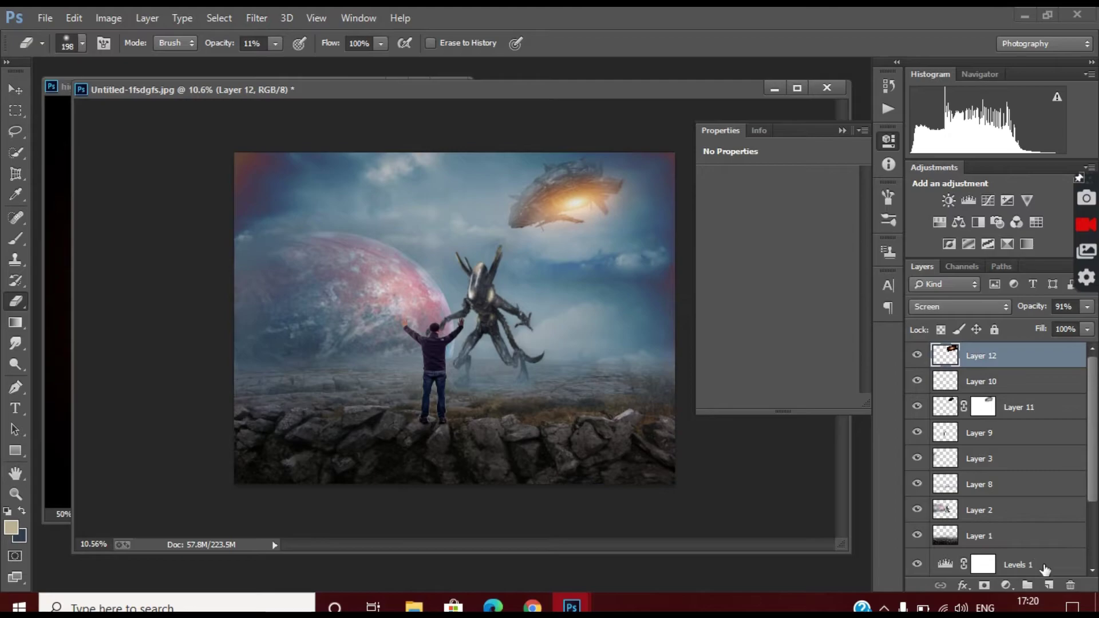
Add a Brightness/Contrast adjustment with brightness -10 and contrast raised to 43
left_click(1007, 585)
left_click(1025, 299)
mouse_move(789, 255)
left_mouse_down()
mouse_move(841, 252)
mouse_move(789, 252)
mouse_move(772, 221)
left_mouse_up()
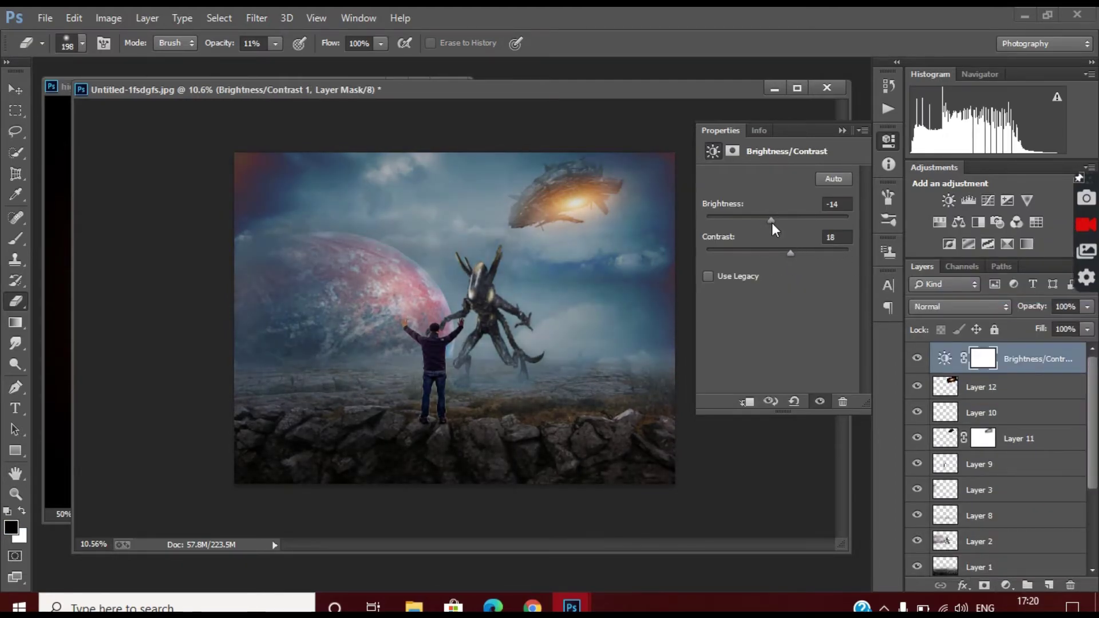
left_click_drag(819, 255, 862, 259)
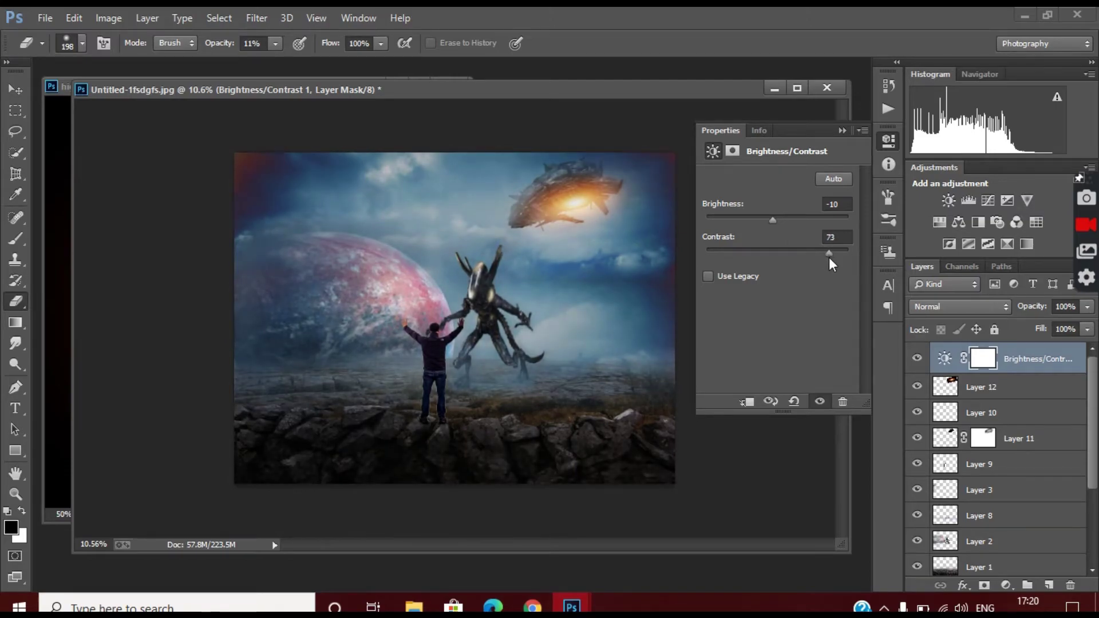
Add a Levels adjustment with black input 5 and output white 252
left_click(1007, 586)
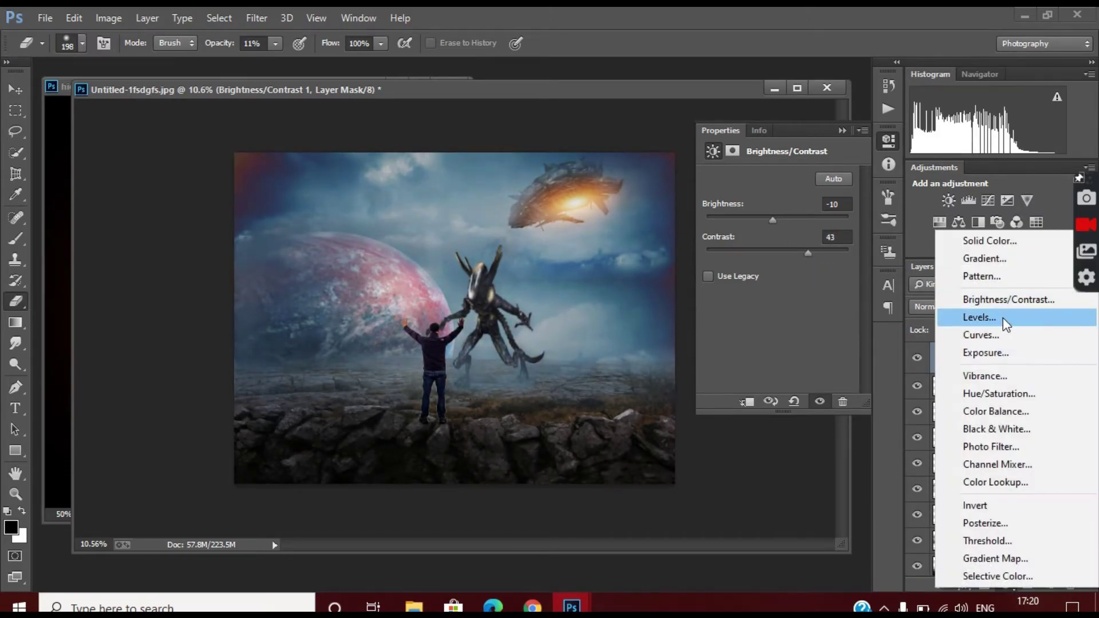
left_click(1004, 319)
left_click_drag(851, 344, 849, 343)
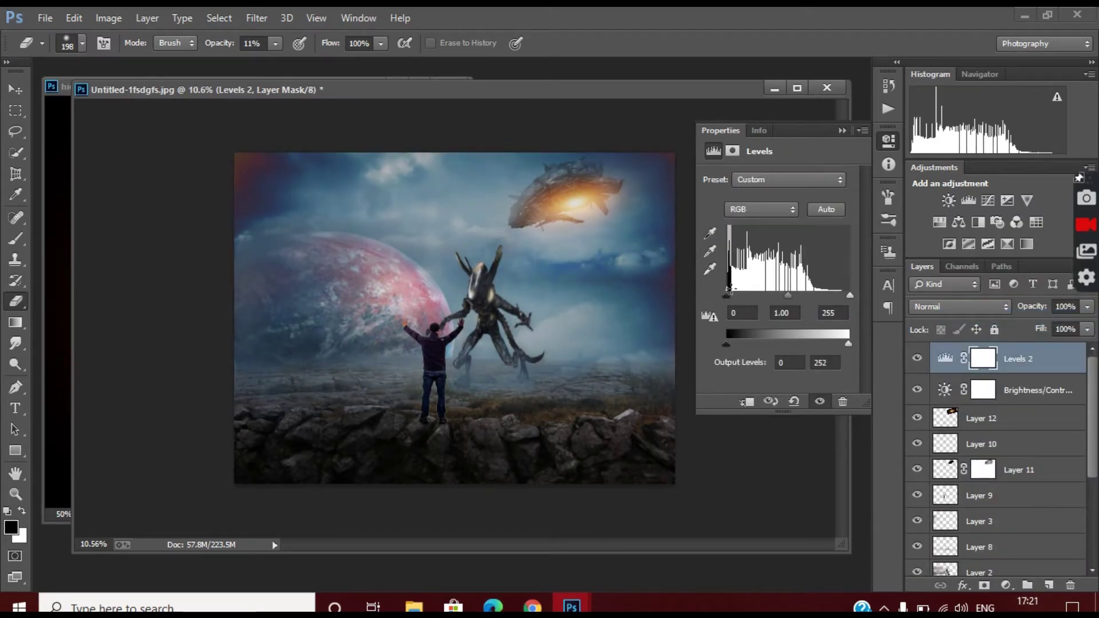
left_click_drag(732, 297, 733, 299)
left_click_drag(730, 297, 728, 297)
scroll(486, 377, "up", 3)
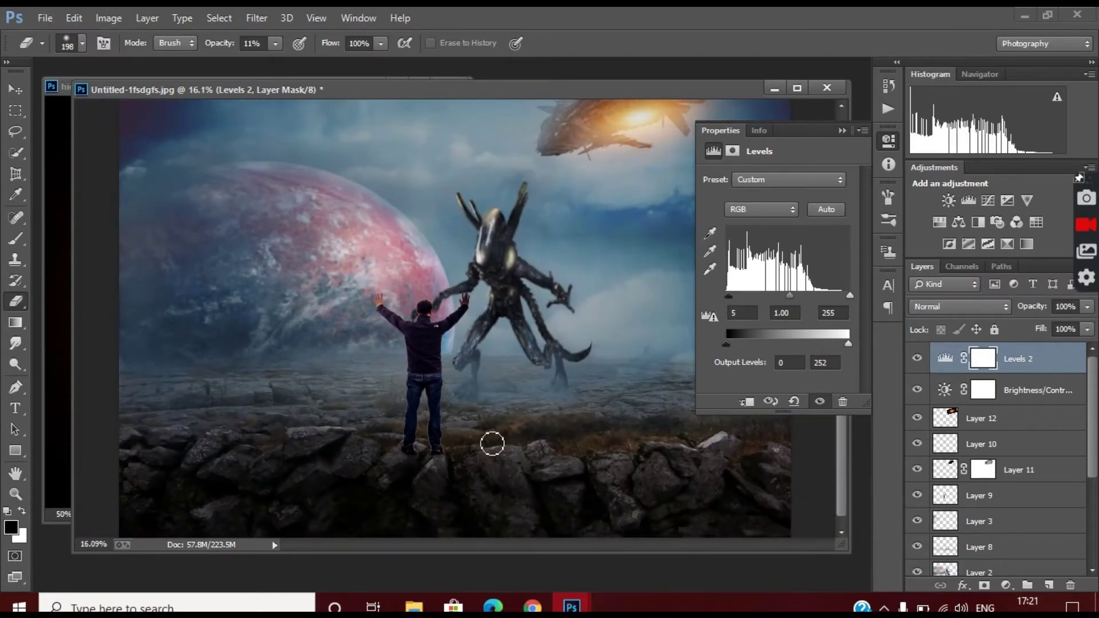
scroll(493, 444, "down", 1)
scroll(493, 444, "down", 1)
scroll(493, 444, "up", 1)
Add an empty Layer 13 and set up a smaller black brush for painting mist
left_click(1047, 585)
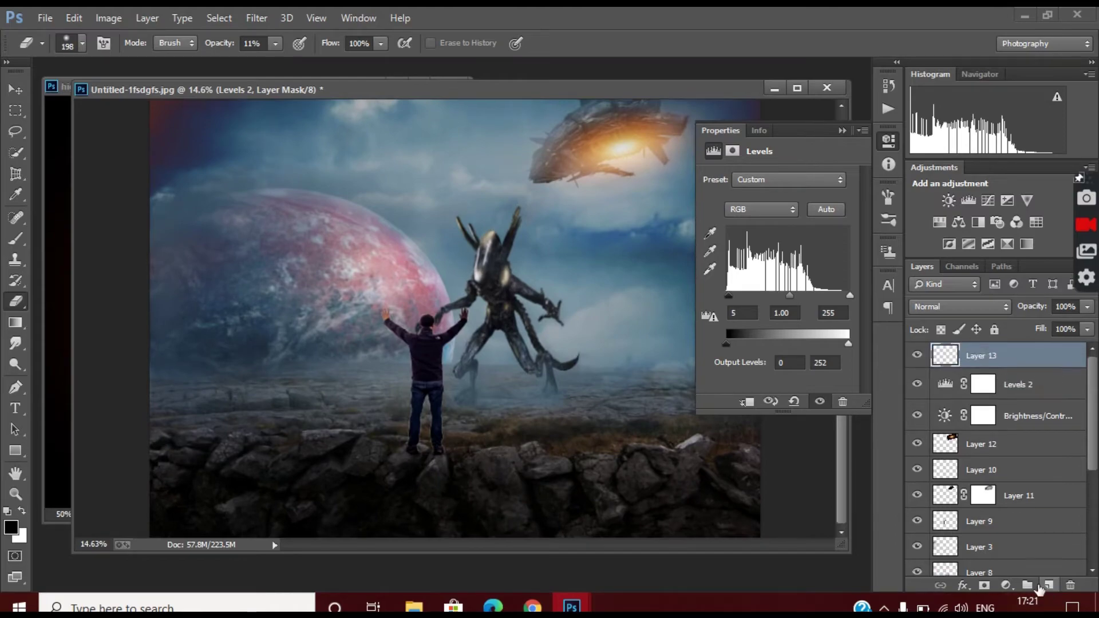
key("i")
left_click(11, 528)
key("Return")
key("b")
scroll(384, 446, "up", 1)
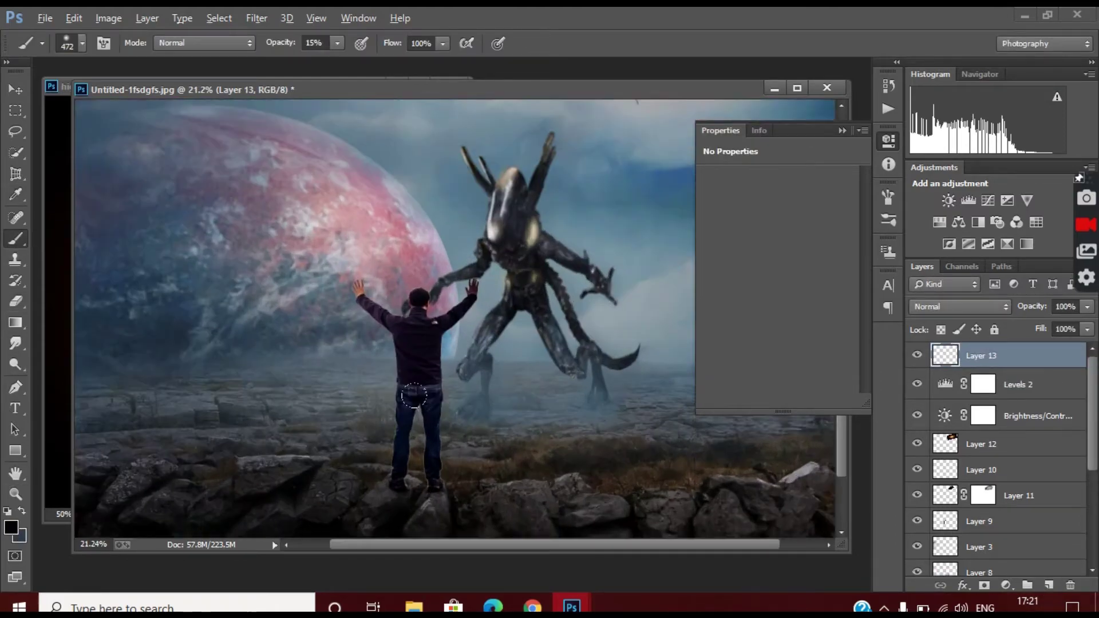
left_click(83, 43)
type("160")
key("Return")
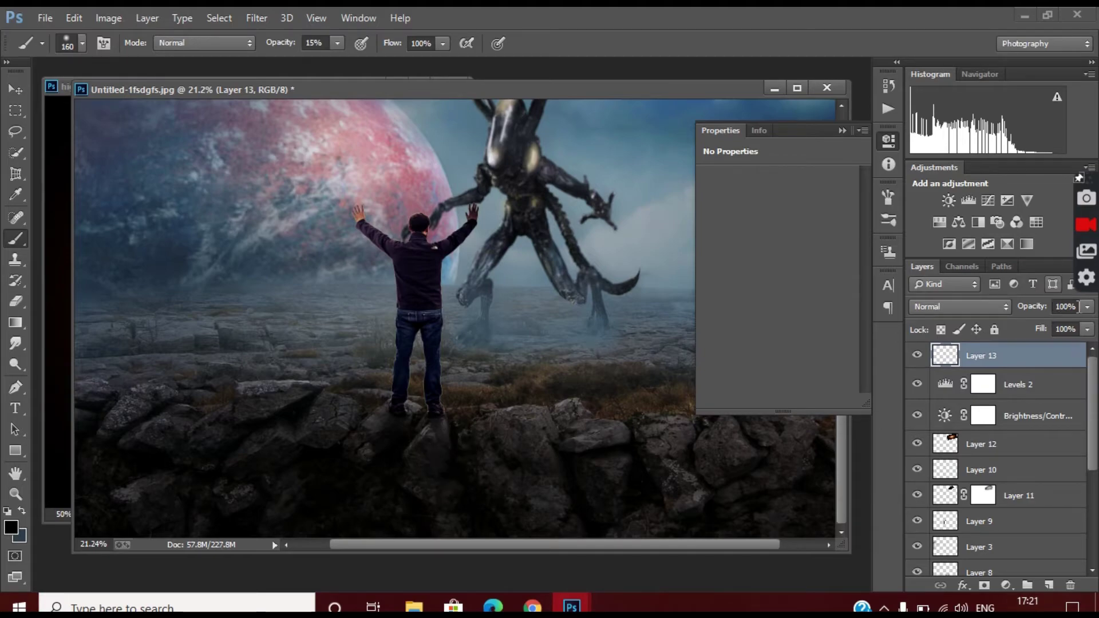
Lower the mist layer's opacity to 75%
left_click_drag(1087, 307, 1068, 322)
scroll(430, 515, "down", 1)
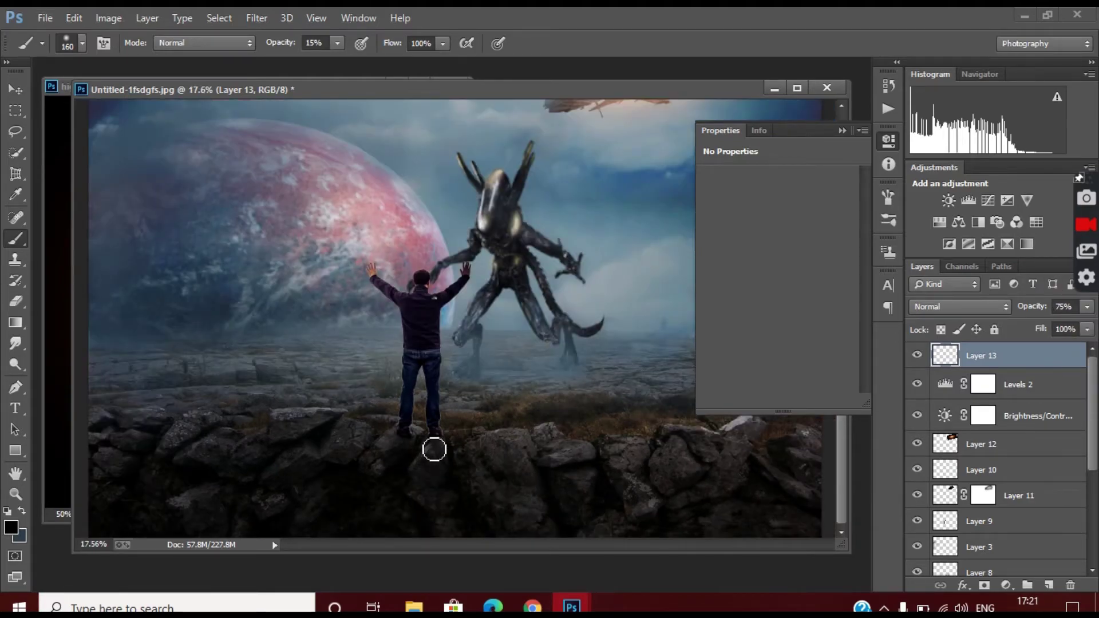
scroll(434, 450, "down", 2)
scroll(424, 453, "up", 4)
scroll(436, 458, "down", 1)
scroll(495, 471, "down", 3)
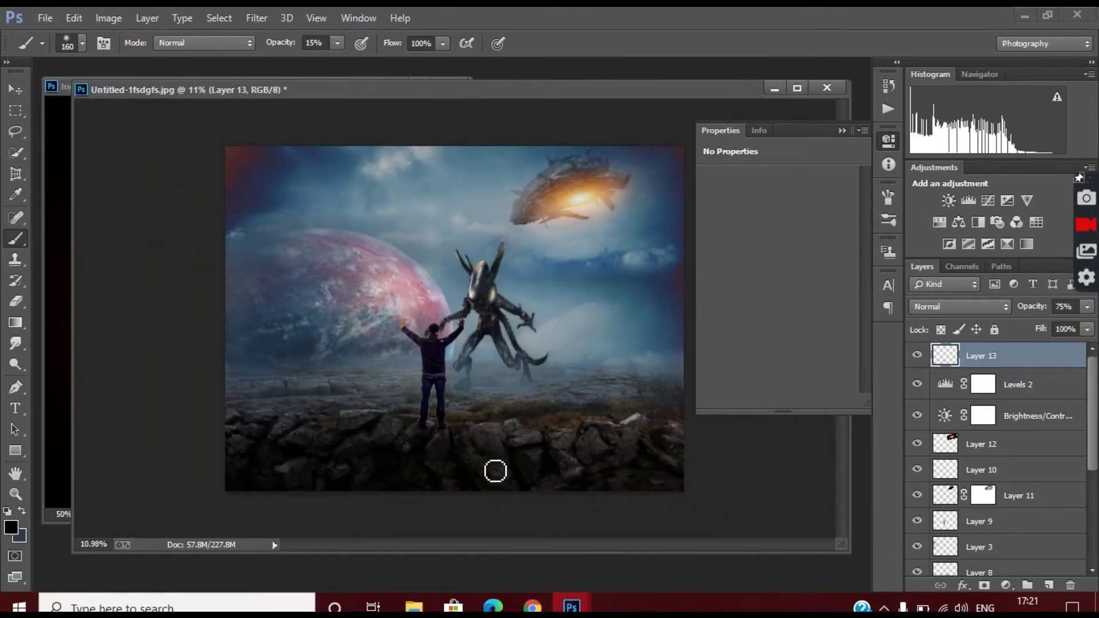
scroll(496, 472, "up", 3)
scroll(504, 463, "up", 1)
scroll(541, 450, "down", 4)
Add another empty layer, undo it, and bring up the layer options to delete it
left_click(1049, 585)
scroll(538, 369, "up", 3)
scroll(538, 378, "down", 4)
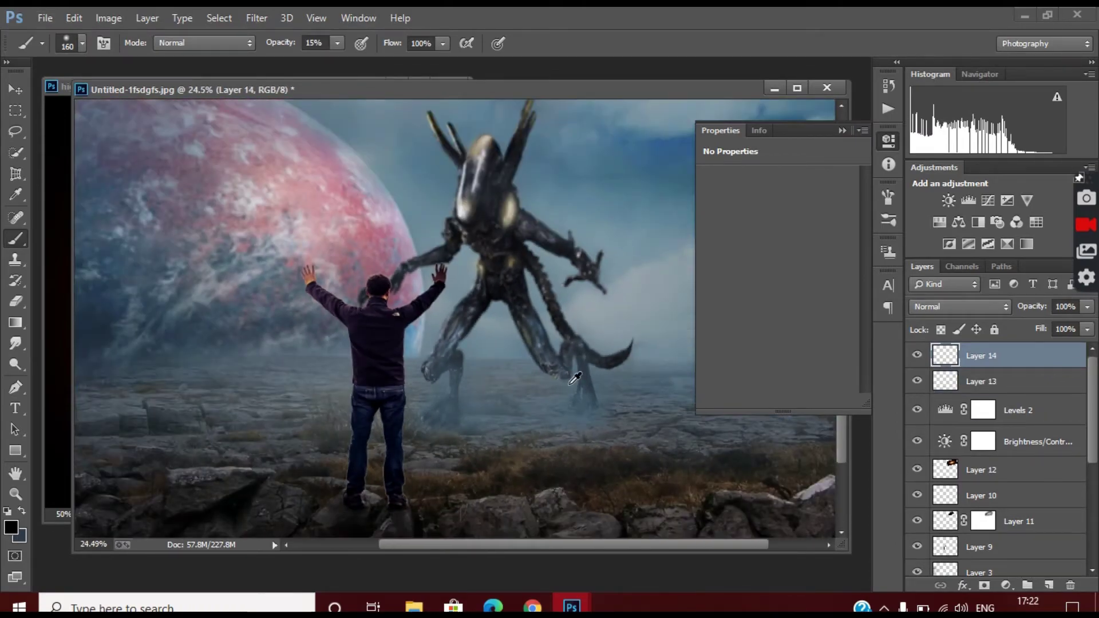
scroll(538, 378, "up", 4)
scroll(538, 378, "down", 2)
key("ctrl+z")
right_click(997, 356)
Confirm deleting the extra layer, then give Layer 2 a slight Gaussian Blur
left_click(709, 166)
key("Return")
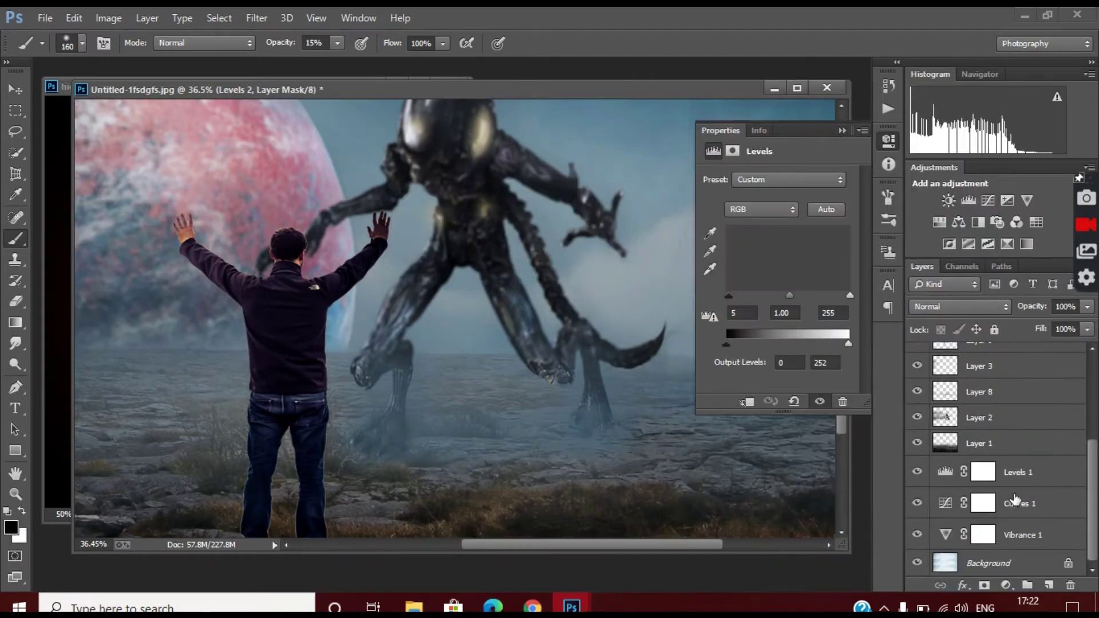
left_click(979, 418)
left_click(257, 18)
left_click(512, 324)
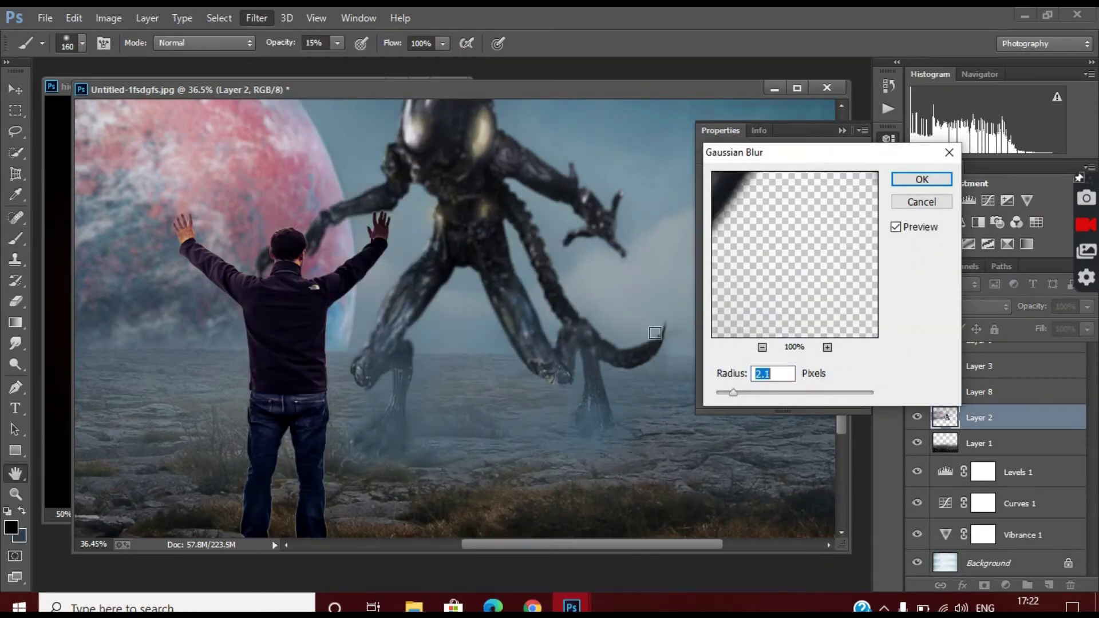
mouse_move(747, 393)
left_mouse_down()
mouse_move(761, 393)
mouse_move(726, 398)
left_mouse_up()
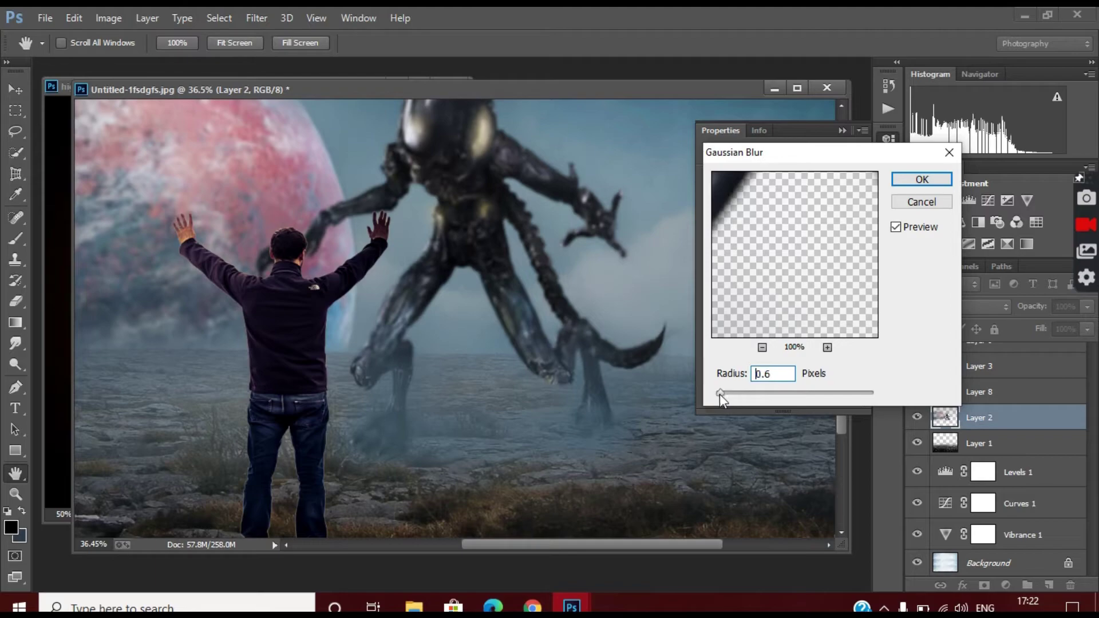
key("Return")
Add a layer mask to Layer 2, then create a new layer above and sample a blue colour
key("b")
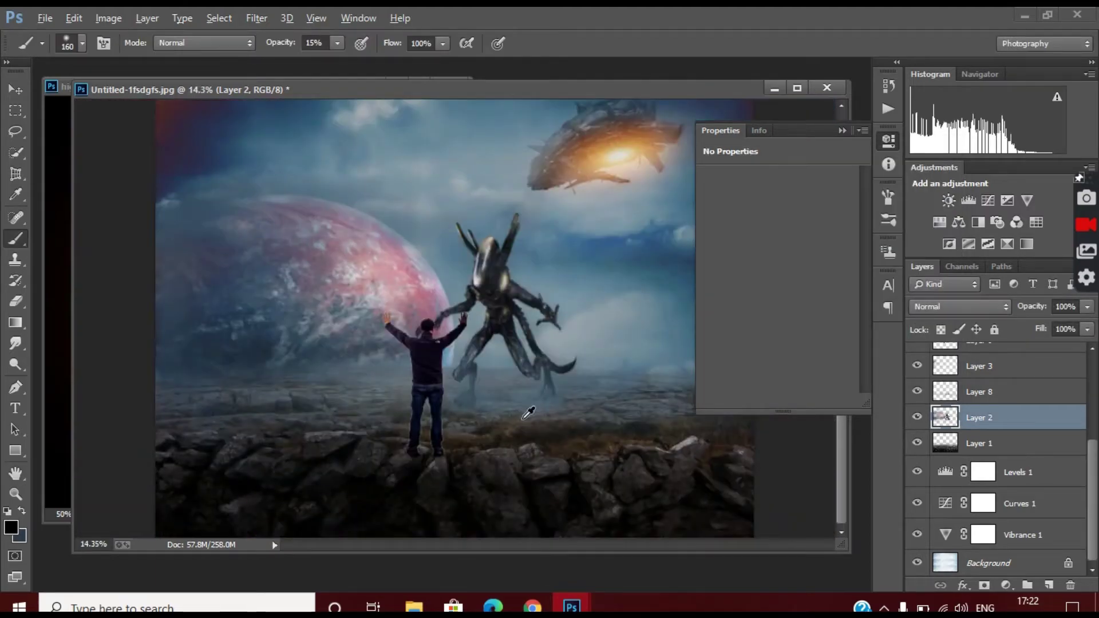
scroll(993, 458, "down", 3)
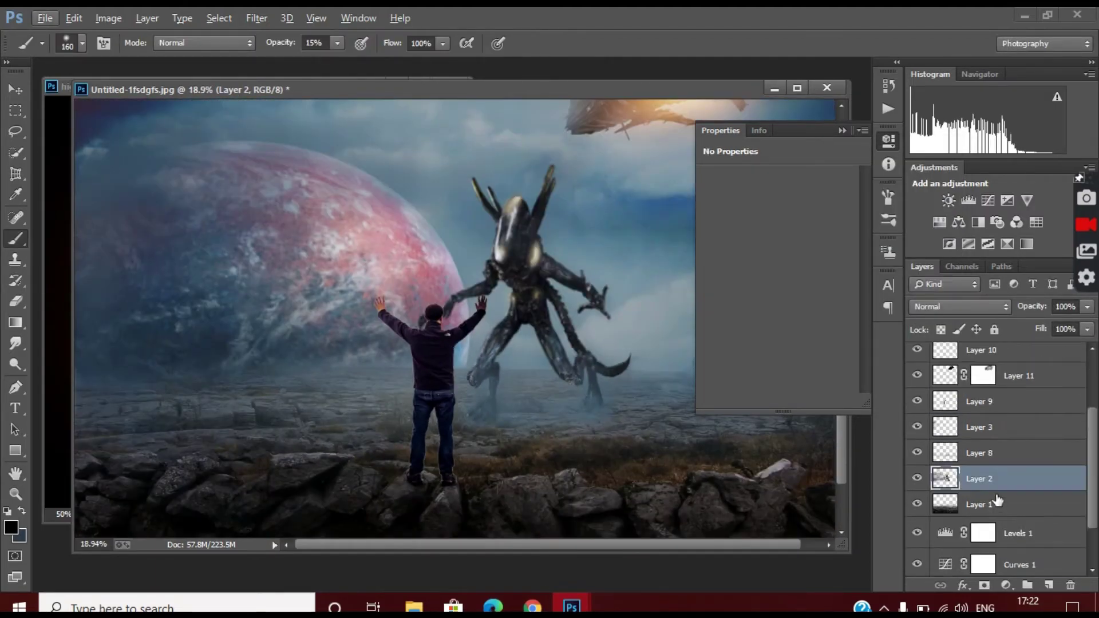
left_click(984, 585)
scroll(510, 394, "up", 3)
scroll(486, 412, "up", 2)
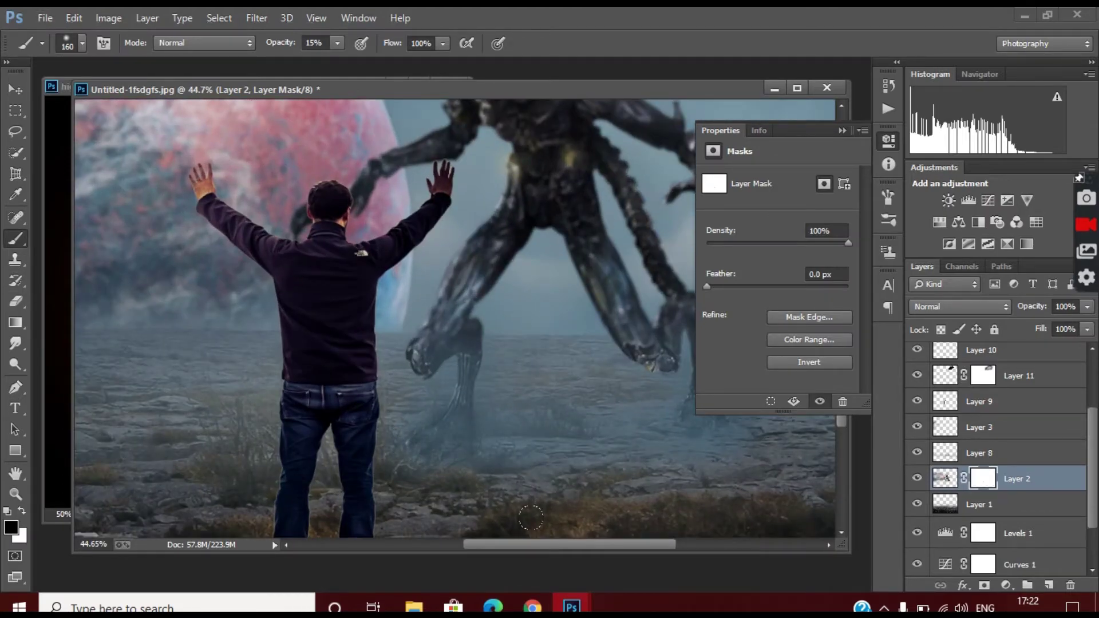
scroll(593, 480, "right", 3)
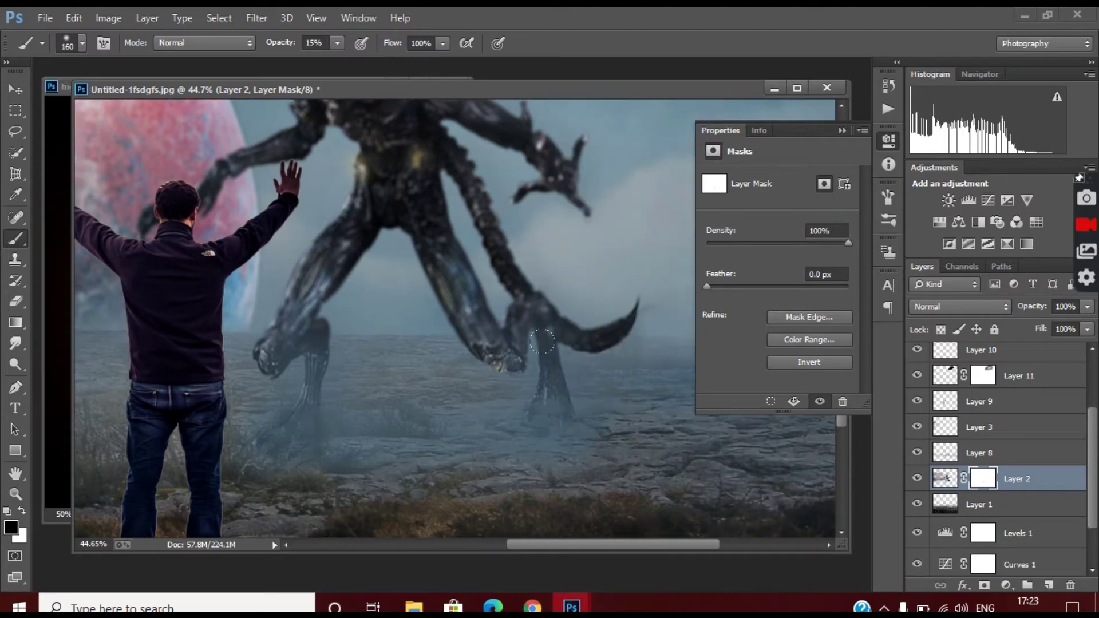
scroll(521, 389, "down", 2)
scroll(581, 461, "down", 1)
scroll(579, 466, "down", 1)
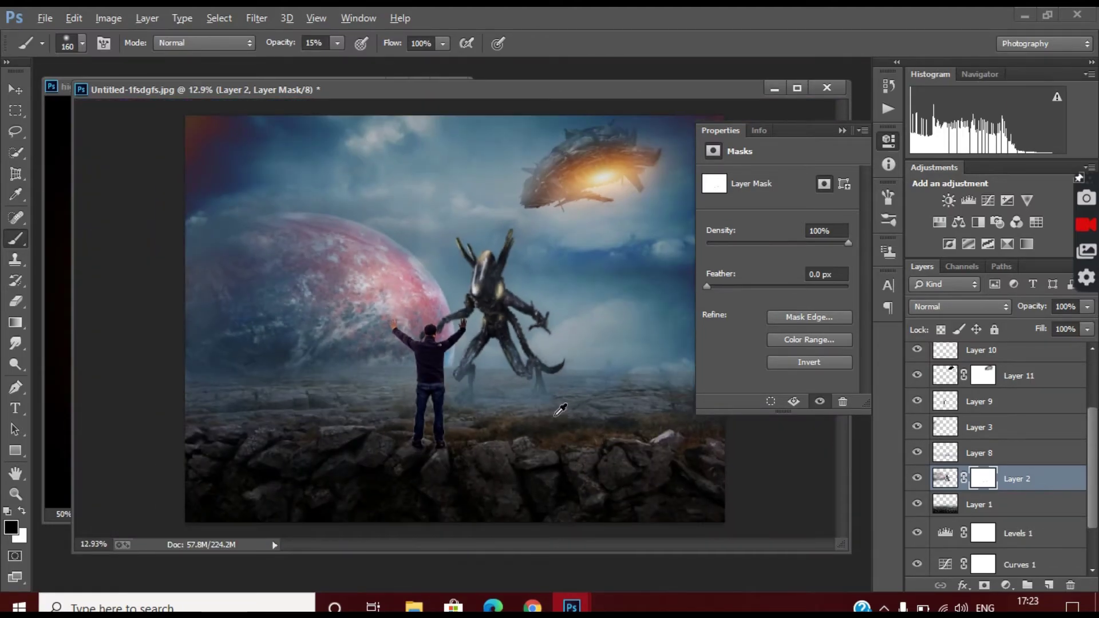
scroll(558, 404, "down", 1)
key("ctrl+shift+alt+n")
left_click(599, 257, "alt")
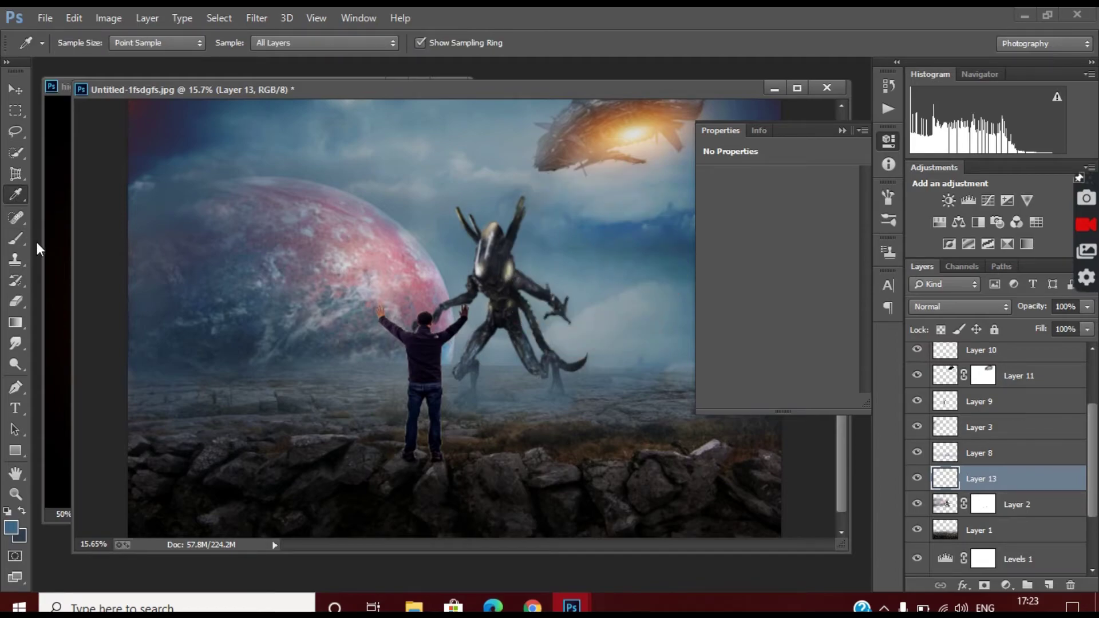
Enlarge the brush to 349 px and set the mist layer's opacity to 51%
left_click(81, 43)
key("Return")
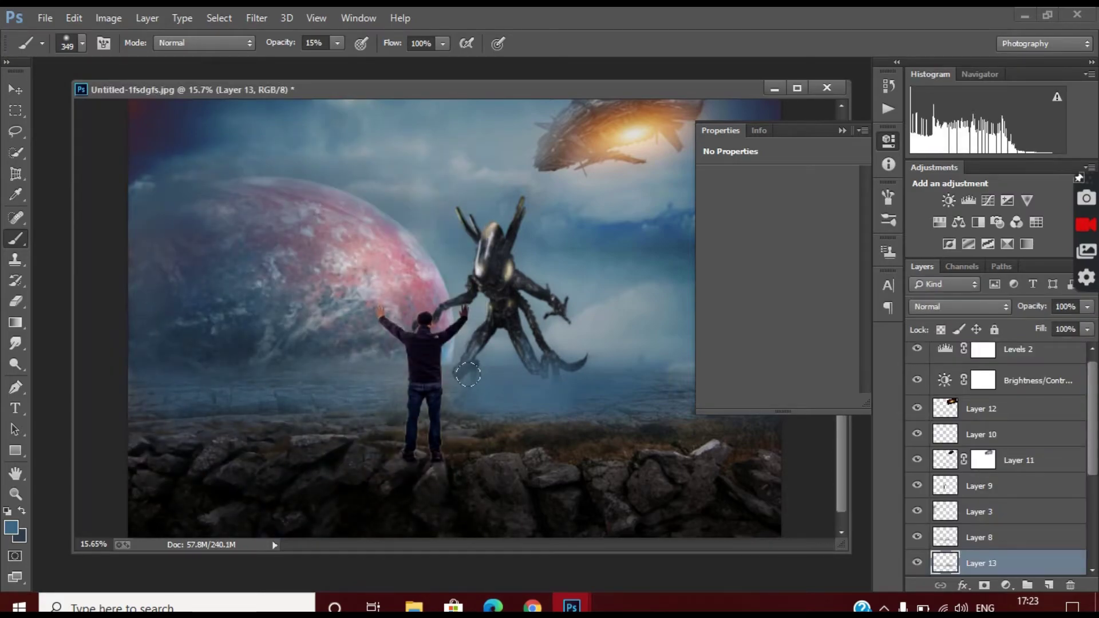
left_click_drag(1080, 304, 1037, 328)
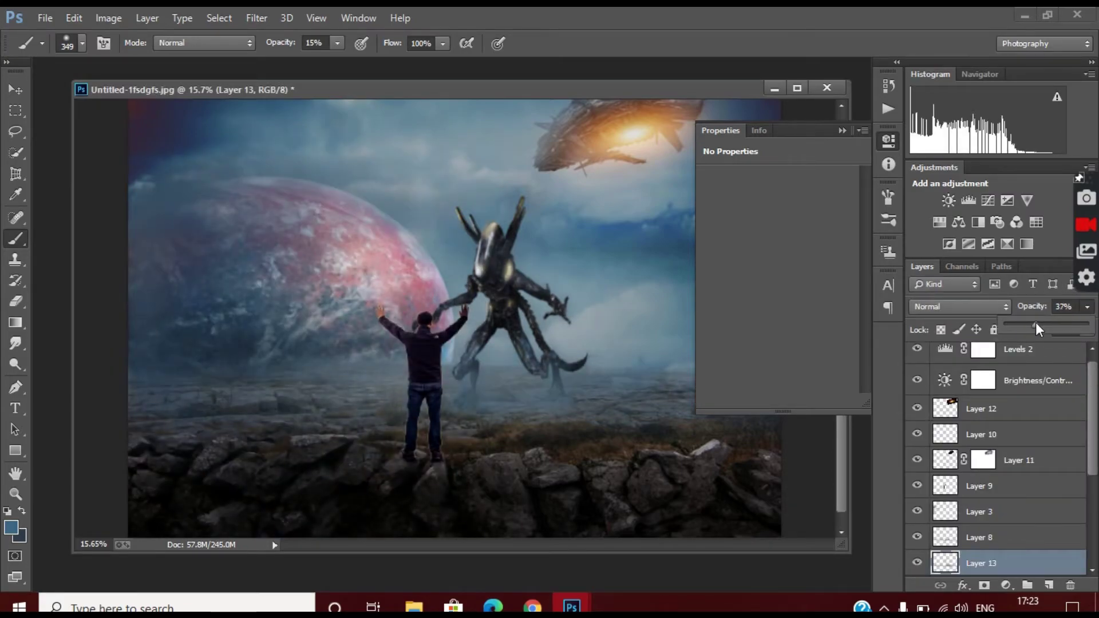
left_click(405, 454)
scroll(397, 393, "down", 3)
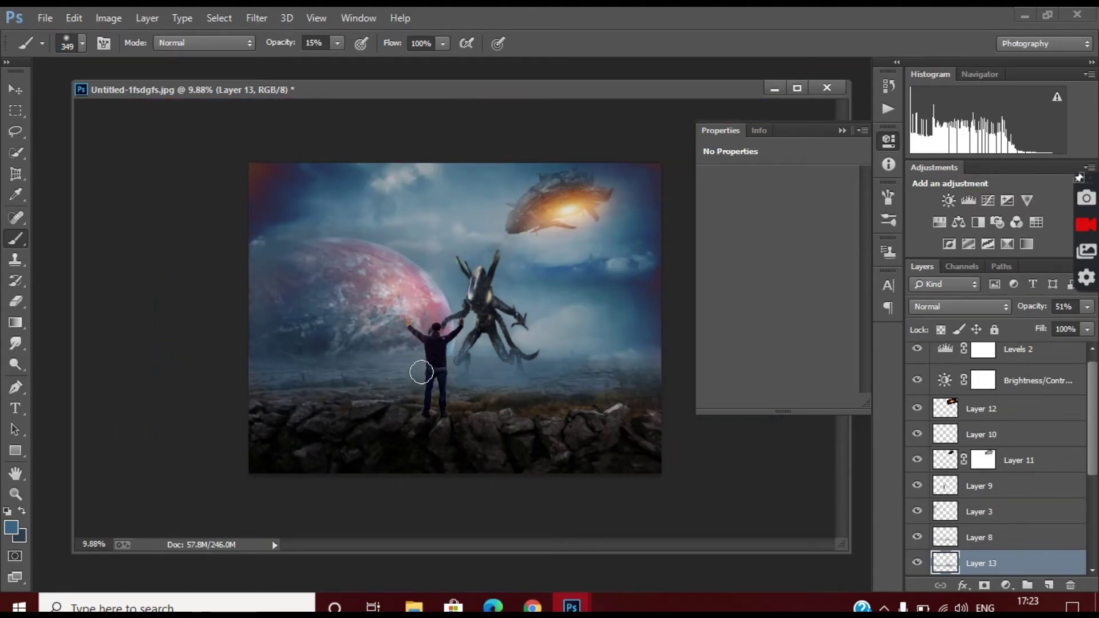
scroll(626, 403, "up", 1)
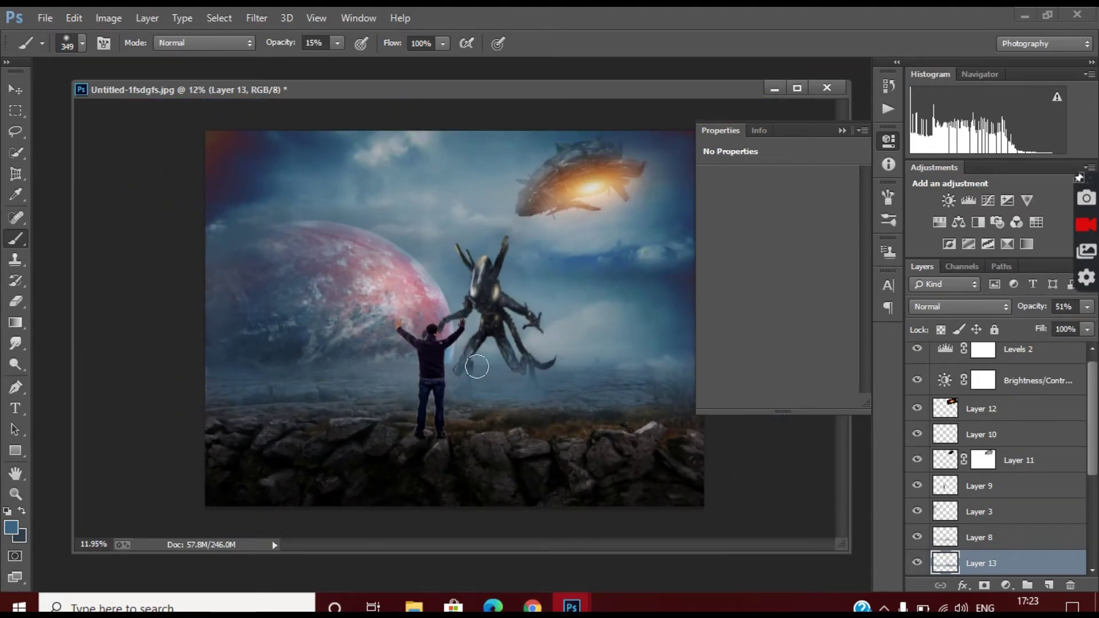
scroll(477, 366, "down", 2)
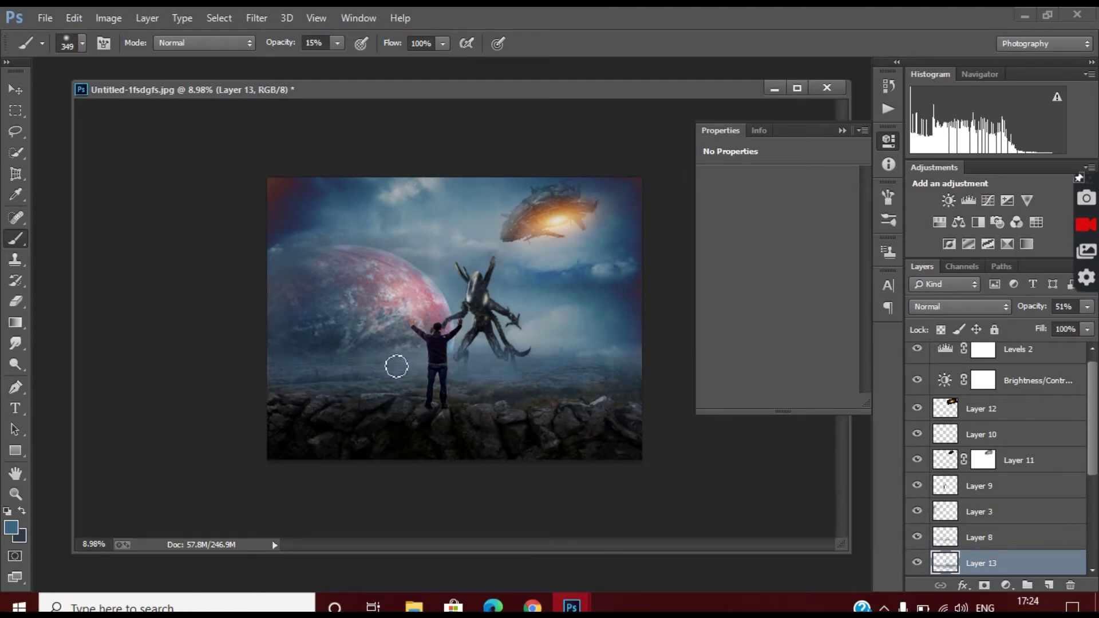
scroll(435, 344, "up", 3)
Raise the brush opacity to 45% and fine-tune the mist layer's opacity
left_click_drag(338, 43, 363, 61)
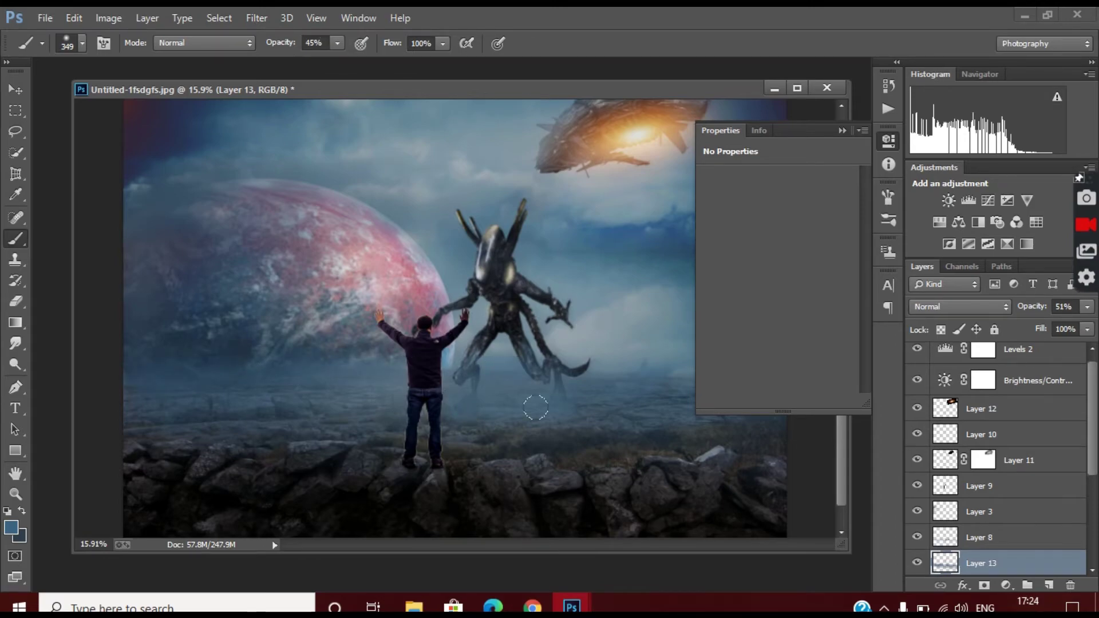
scroll(649, 384, "down", 3)
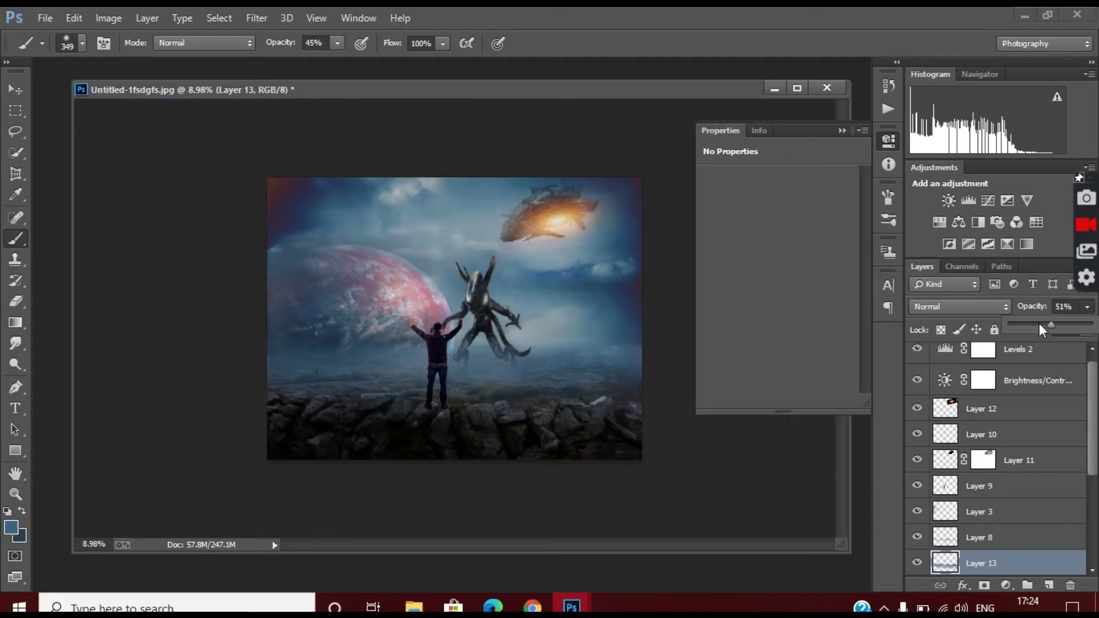
left_click_drag(1039, 325, 1047, 338)
scroll(523, 405, "up", 5)
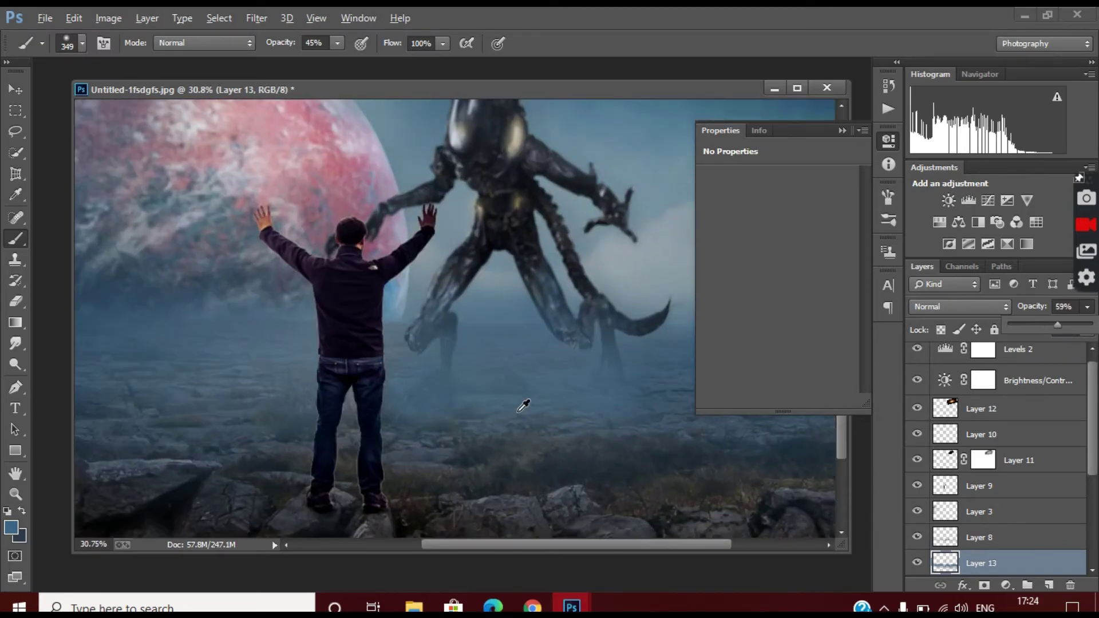
scroll(524, 406, "down", 4)
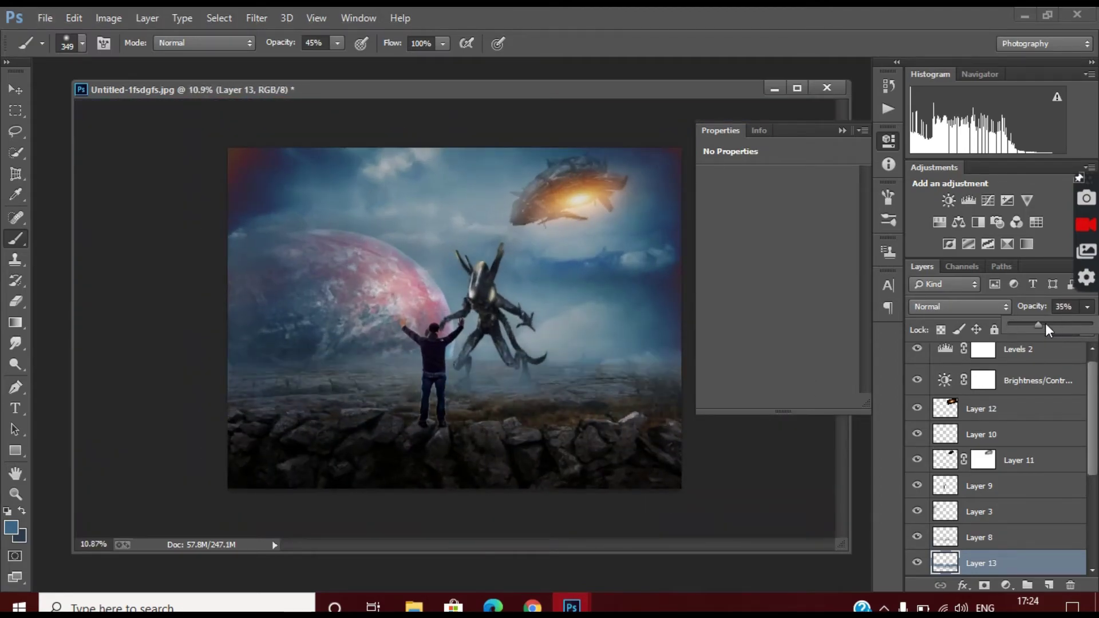
mouse_move(1057, 325)
left_mouse_down()
mouse_move(1077, 325)
mouse_move(1022, 329)
left_mouse_up()
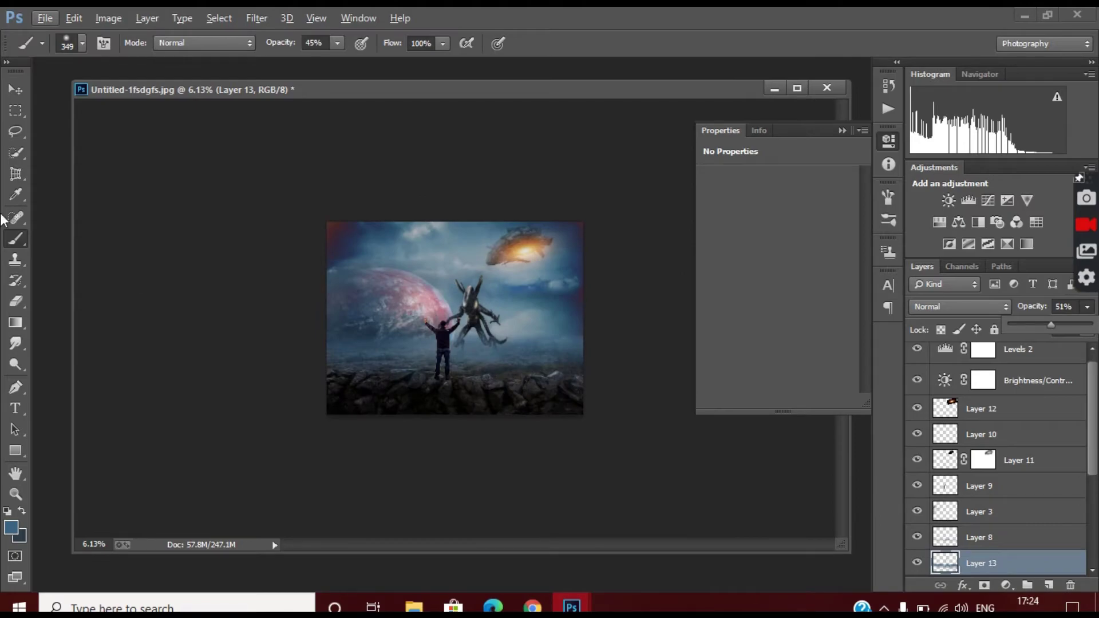
scroll(570, 328, "down", 1)
Reduce the brush opacity to 23% and enlarge the brush to 489 px
left_click(337, 43)
left_click_drag(343, 60, 320, 60)
left_click(42, 43)
left_click_drag(168, 95, 175, 95)
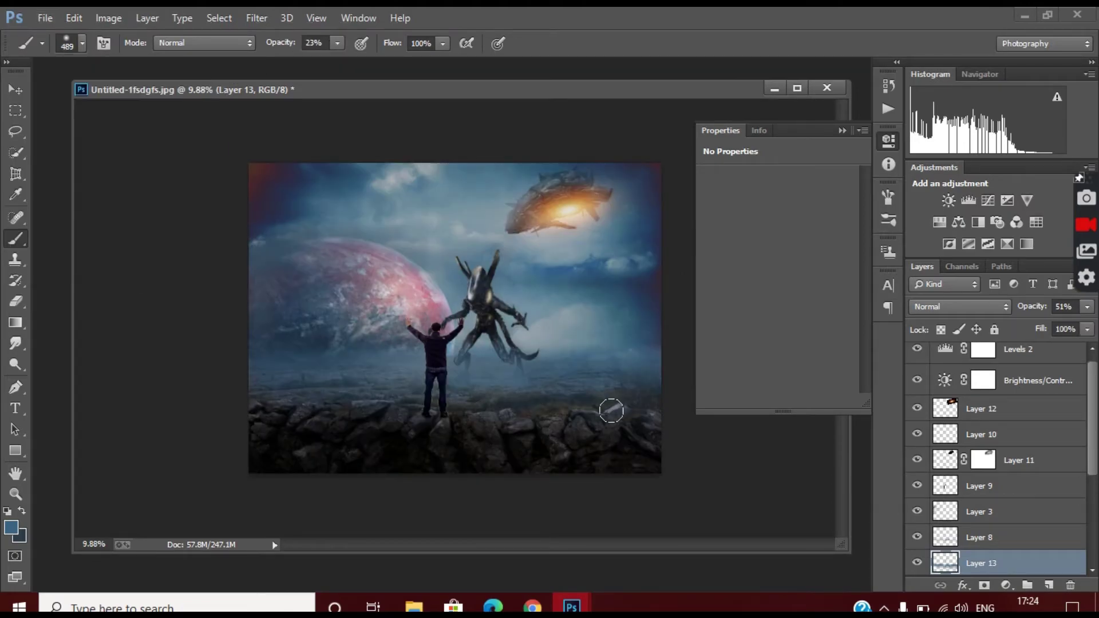
scroll(516, 373, "up", 2)
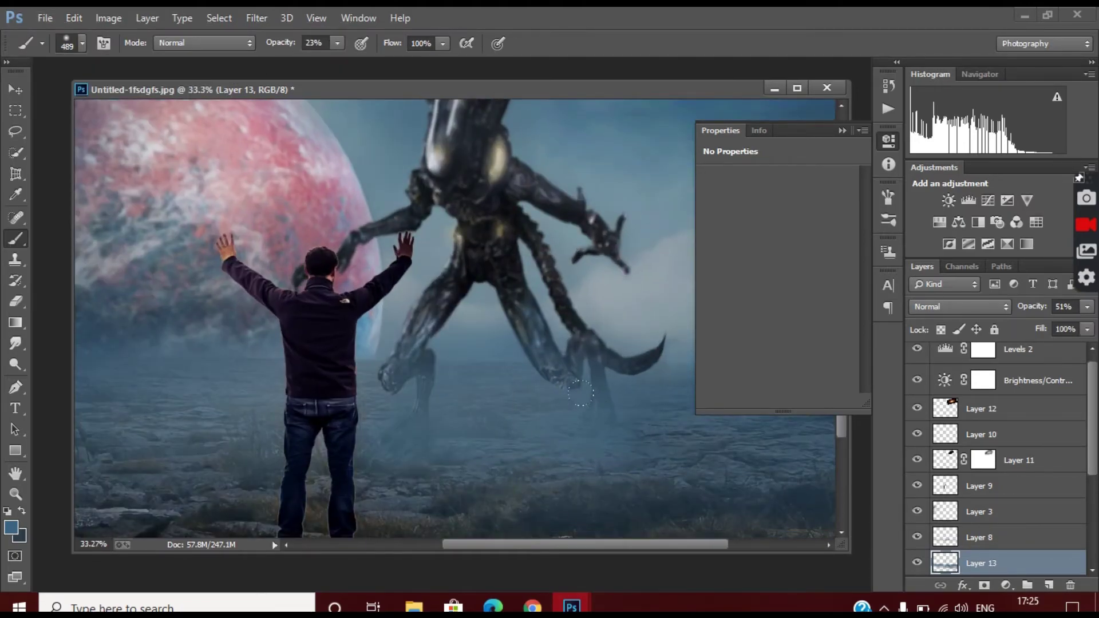
scroll(997, 458, "down", 3)
scroll(526, 400, "down", 2)
scroll(525, 399, "up", 2)
scroll(502, 380, "down", 1)
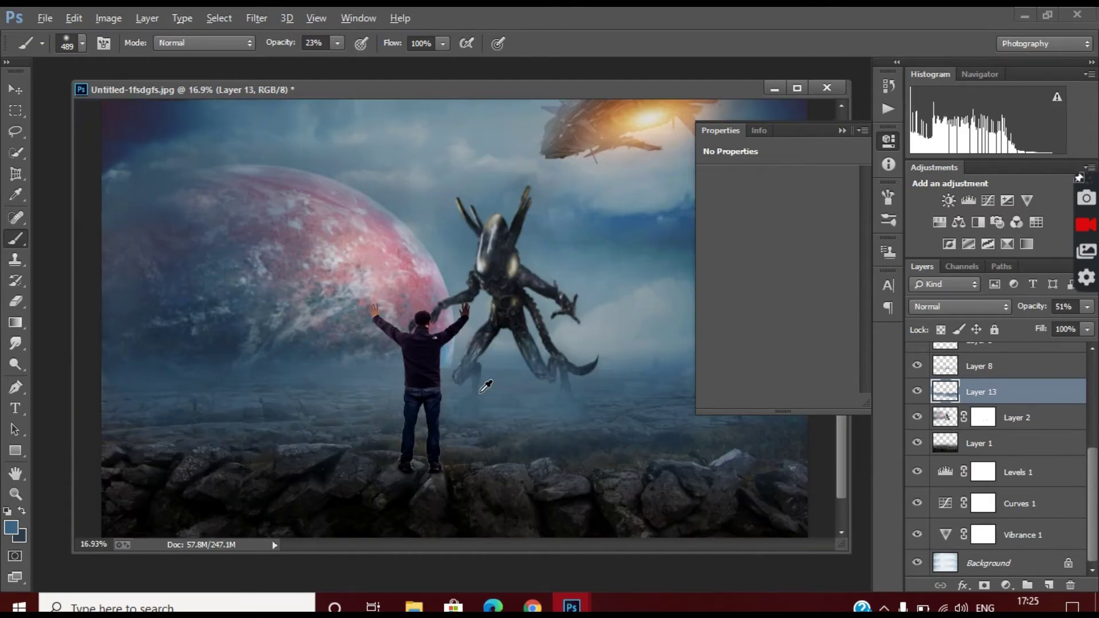
scroll(486, 380, "down", 2)
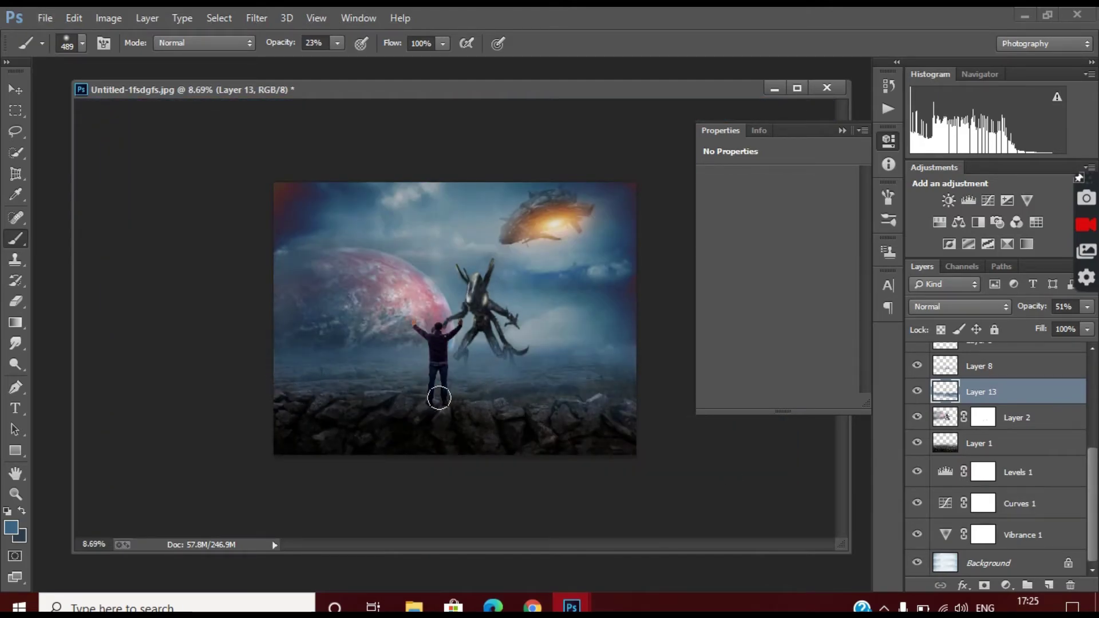
Merge Layer 13 down into Layer 2, applying its mask
right_click(989, 392)
left_click(706, 477)
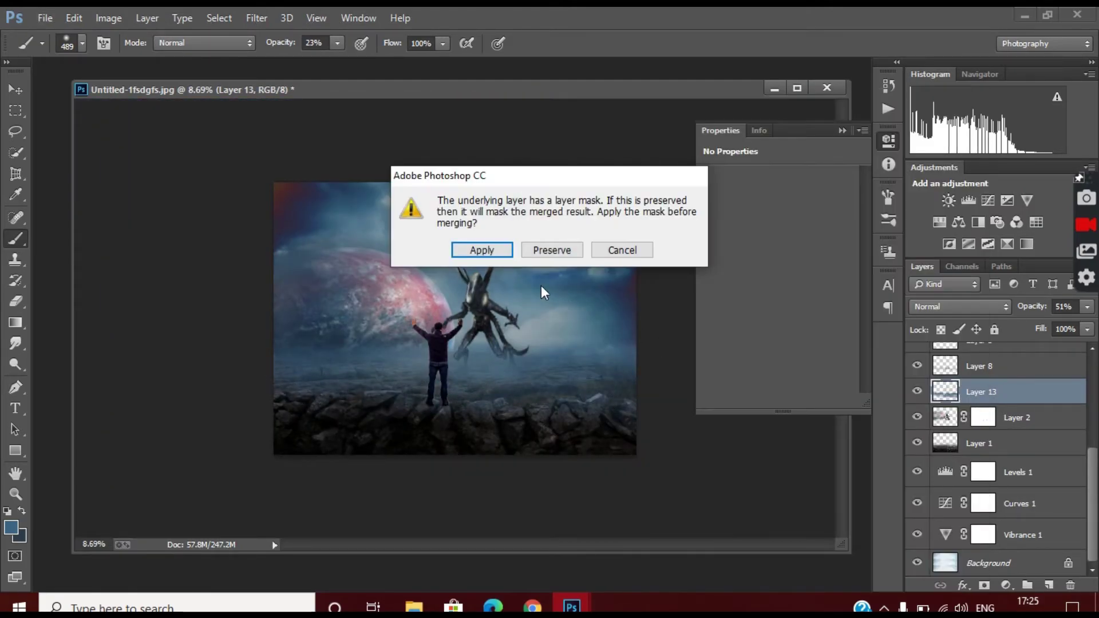
left_click(484, 247)
Add a new layer and paint soft mist around the alien's legs with a 296 px brush
left_click(1044, 590)
scroll(436, 321, "up", 5)
left_click(67, 43)
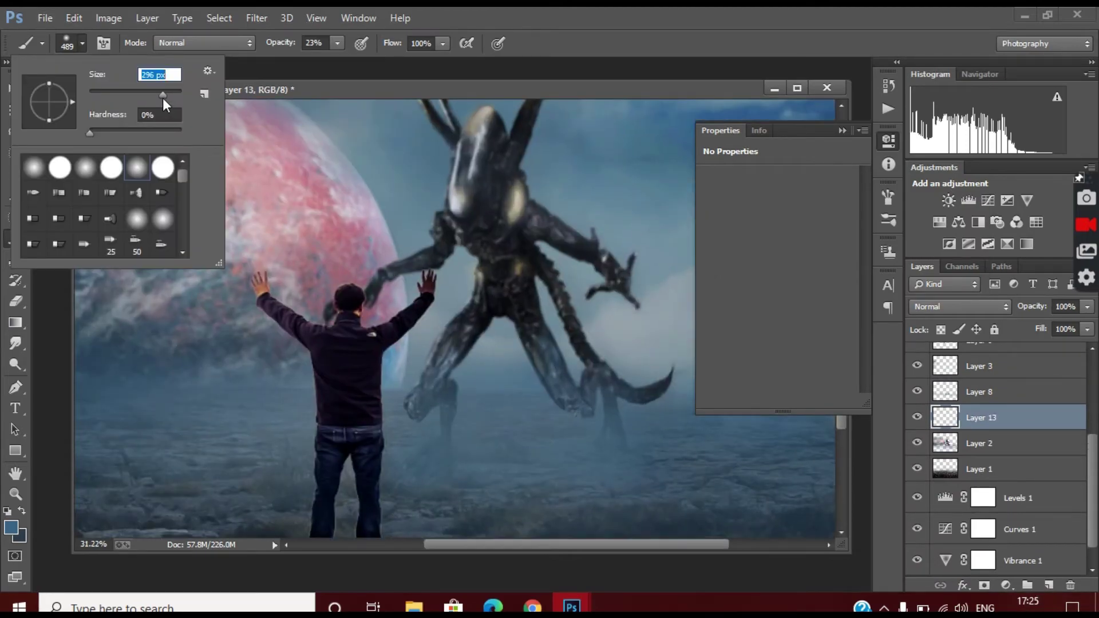
left_click_drag(163, 98, 143, 98)
left_click(338, 42)
left_click_drag(349, 63, 361, 62)
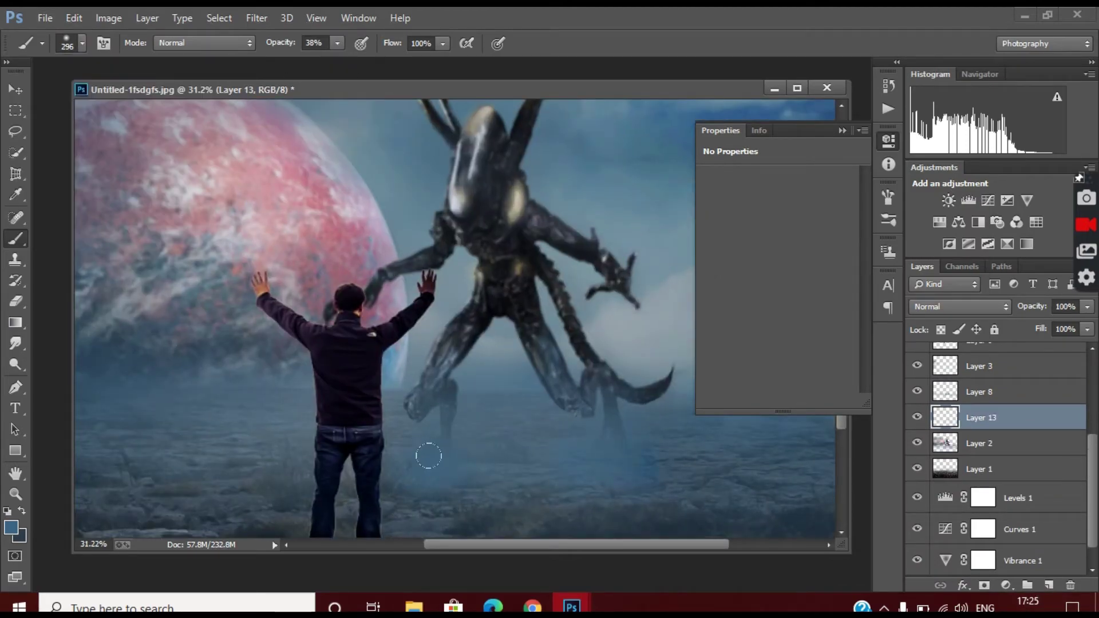
left_click(1087, 307)
scroll(515, 172, "down", 3)
Soften the mist with Gaussian Blur, drop it to 10% opacity, and merge it into Layer 2
left_click(256, 18)
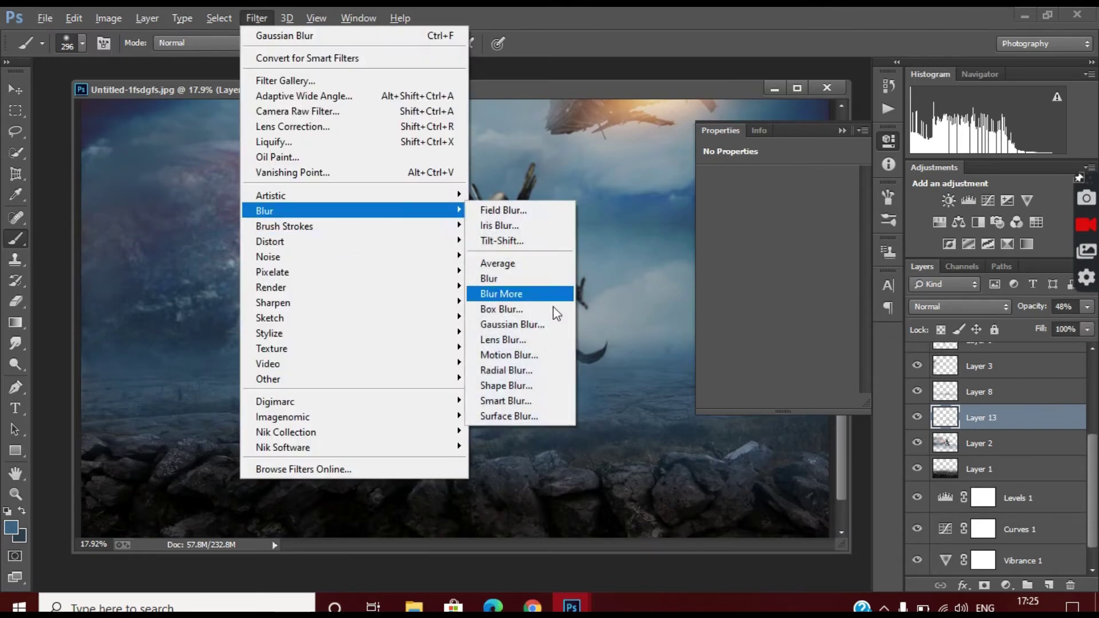
left_click(554, 318)
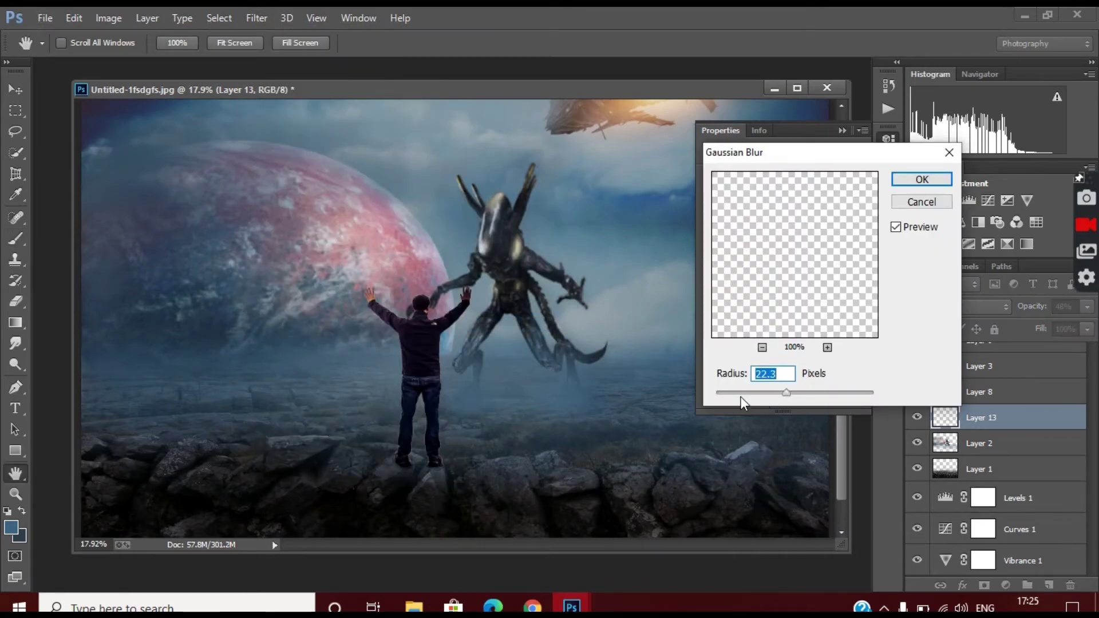
key("Escape")
left_click(1088, 306)
left_click_drag(1049, 325, 1013, 323)
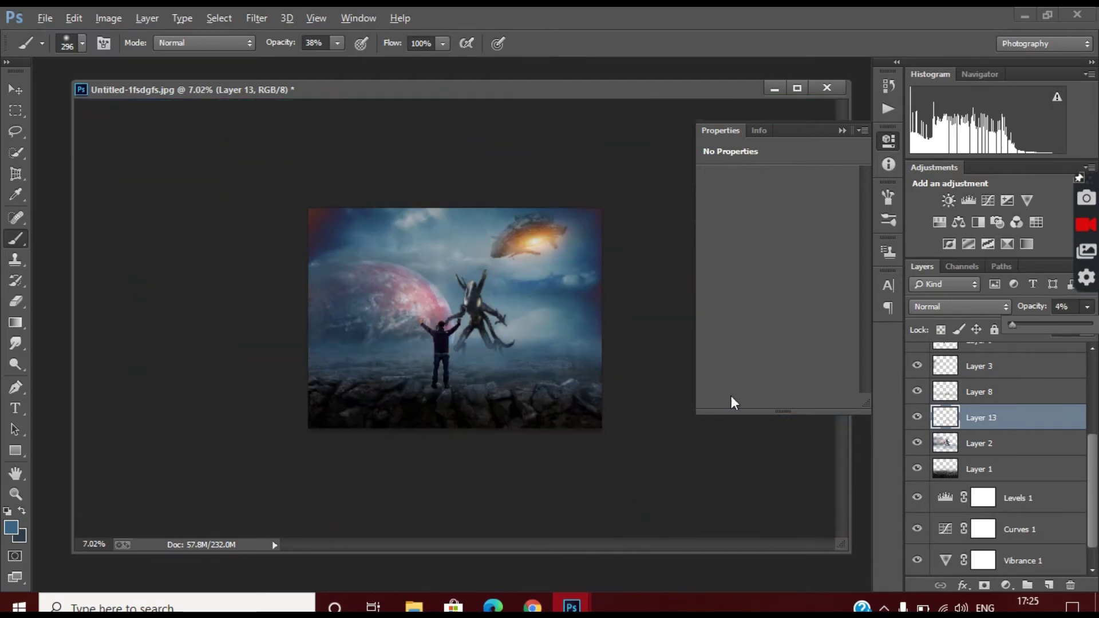
right_click(984, 417)
left_click(755, 467)
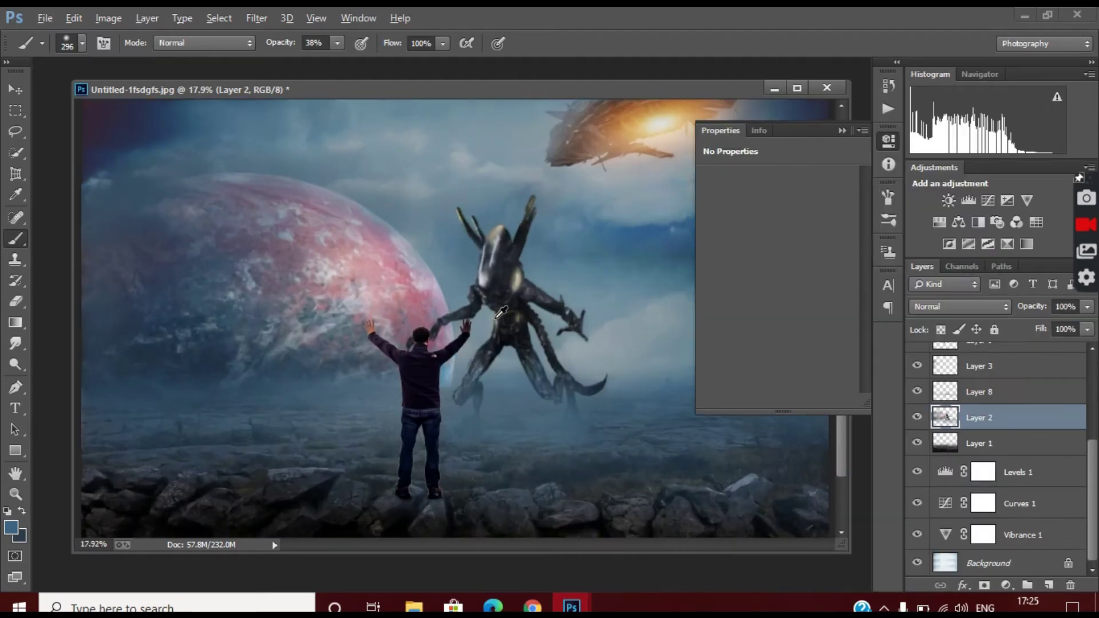
scroll(510, 244, "up", 5)
Undo the merge and choose a bright orange painting colour with a smaller brush
key("ctrl+alt+z")
scroll(509, 243, "down", 3)
scroll(702, 361, "up", 2)
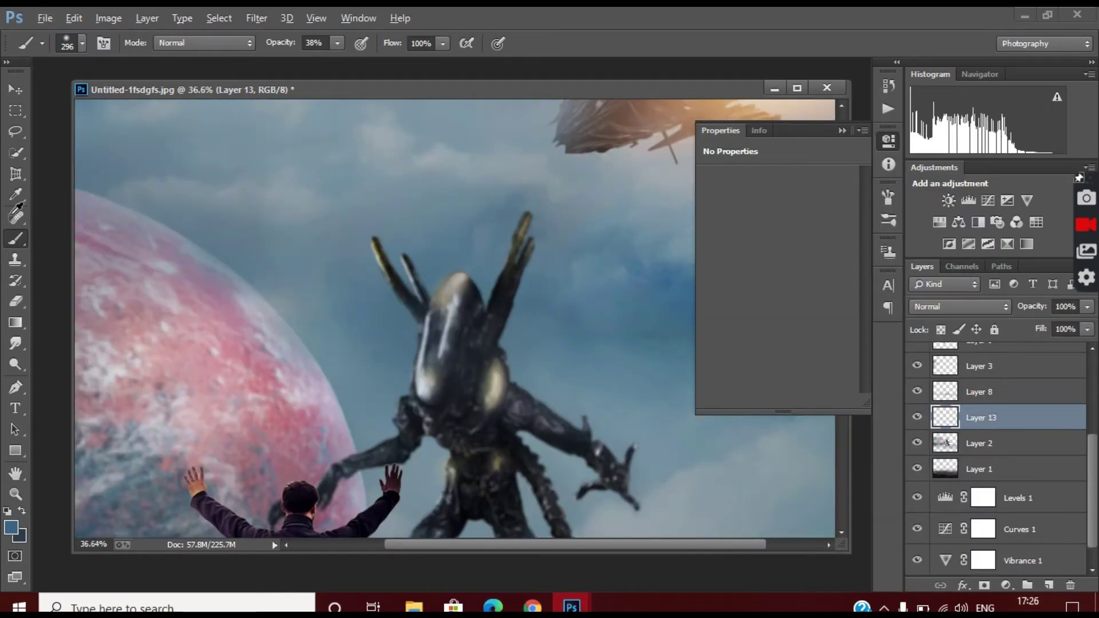
left_click(10, 526)
left_click(563, 334)
left_click(517, 154)
left_click(707, 139)
scroll(241, 359, "up", 1)
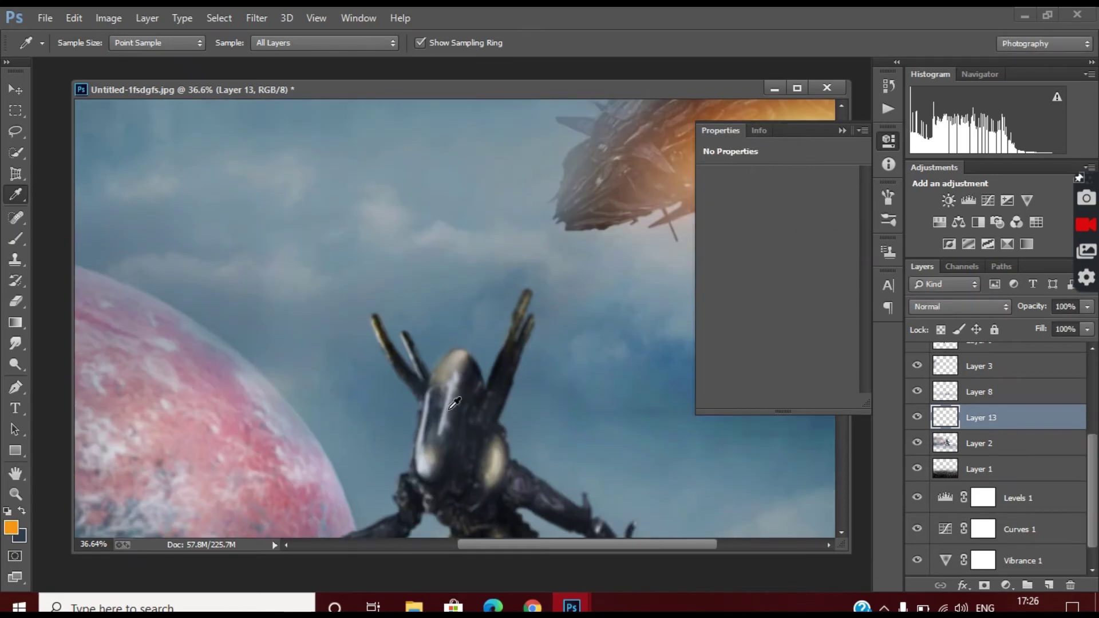
scroll(240, 359, "up", 2)
left_click(15, 238)
left_click(69, 43)
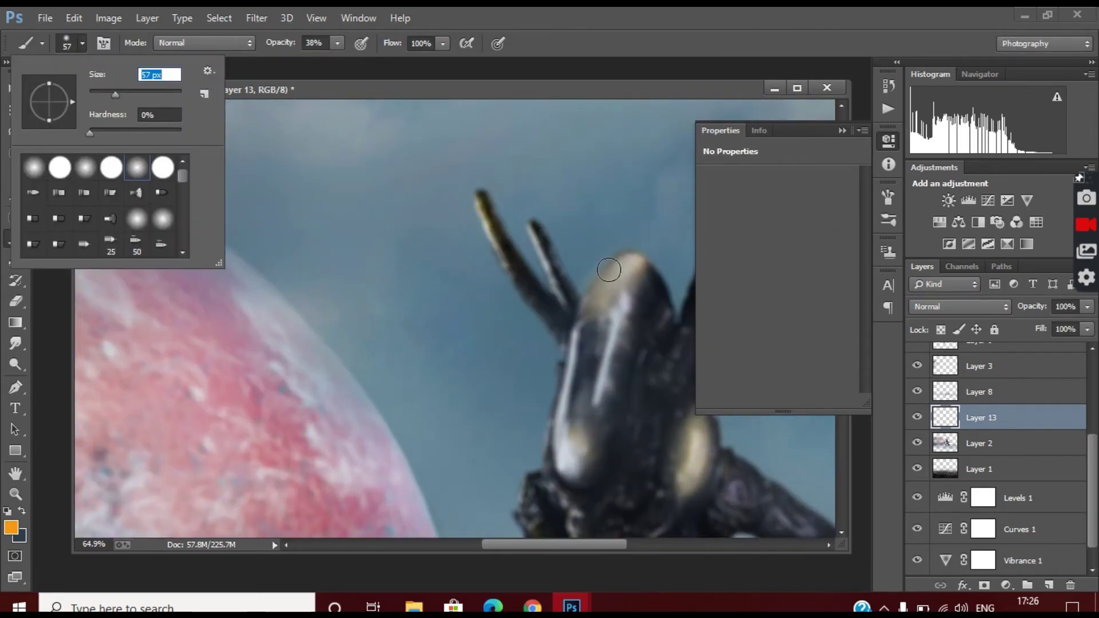
Paint soft orange glow dabs on the alien's head and body
left_click_drag(609, 269, 601, 295)
left_click_drag(558, 441, 564, 469)
left_click_drag(690, 435, 696, 515)
scroll(643, 485, "down", 2)
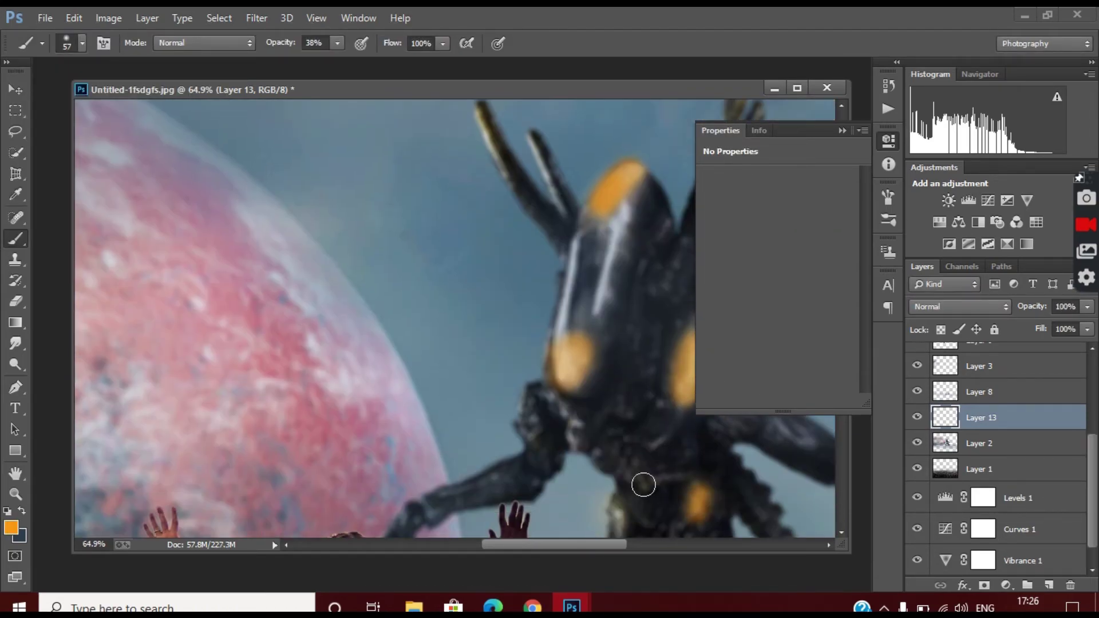
left_click_drag(644, 485, 614, 513)
Set the glow layer to Screen blend mode at 34% opacity
left_click(959, 307)
left_click(928, 148)
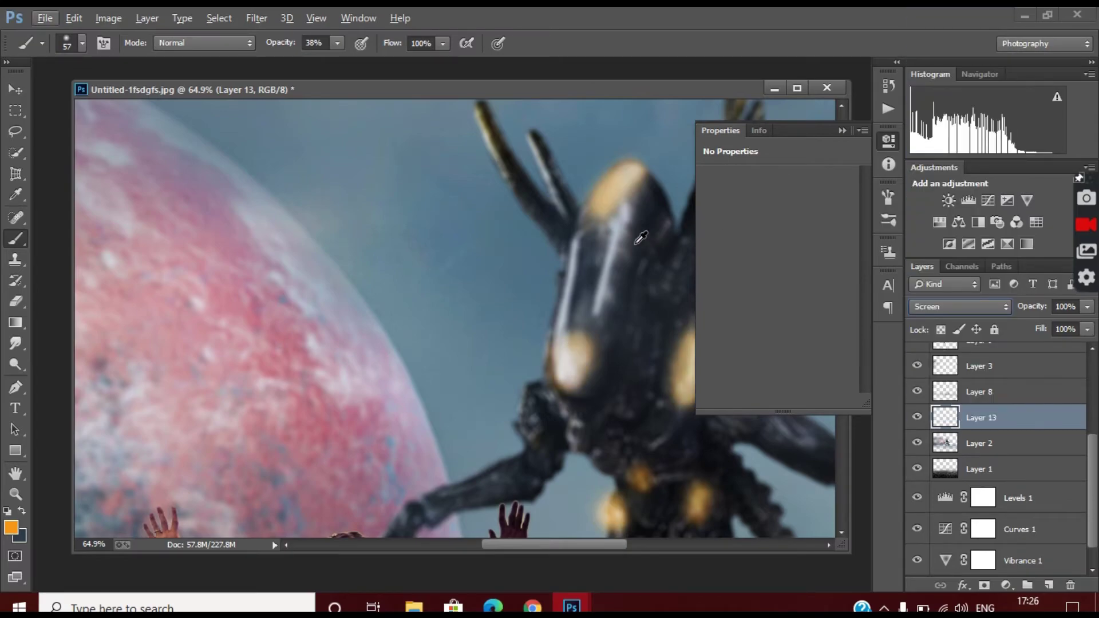
left_click(1088, 306)
left_click_drag(1087, 324, 1033, 325)
key("ctrl+0")
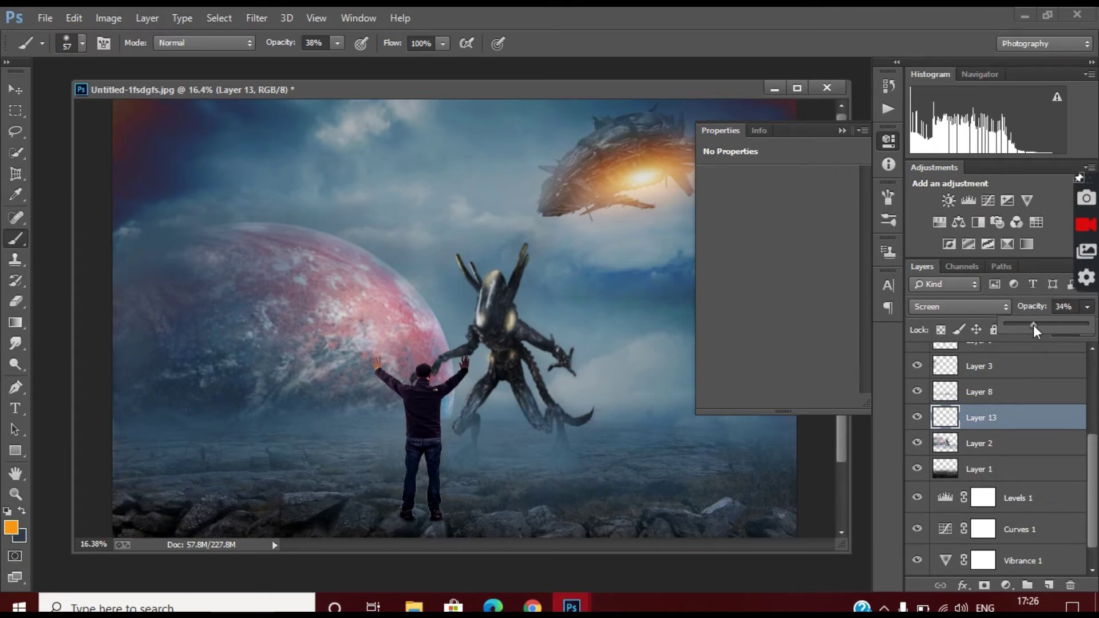
Add Layer 14 and sample a blue-grey colour from the scene for painting
left_click(1049, 586)
left_click(15, 195)
left_click(439, 302)
key("b")
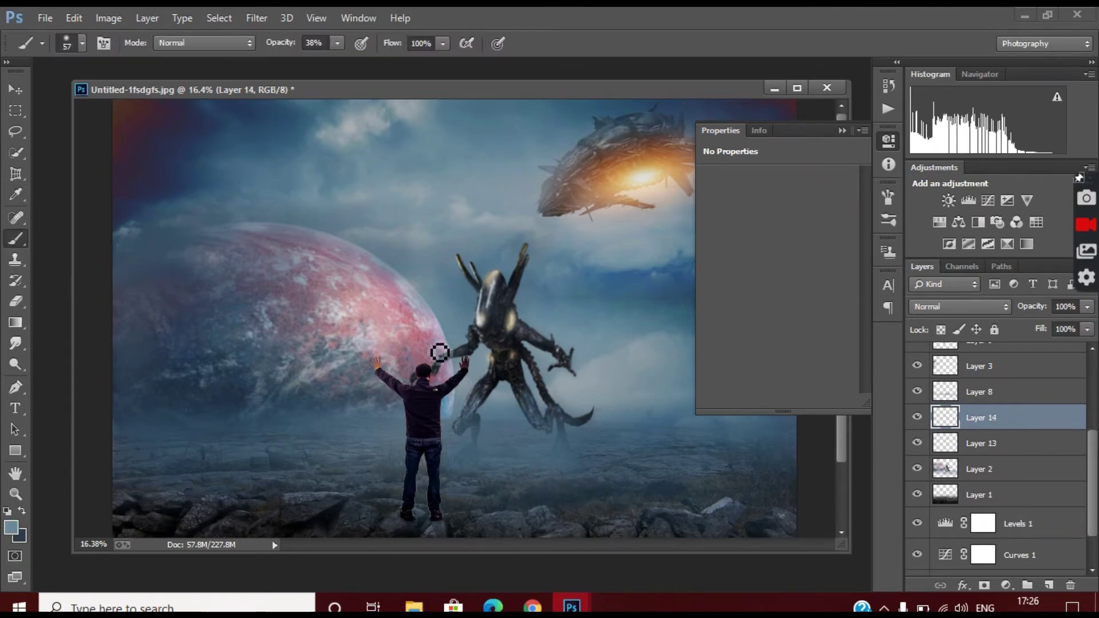
right_click(447, 321)
key("Escape")
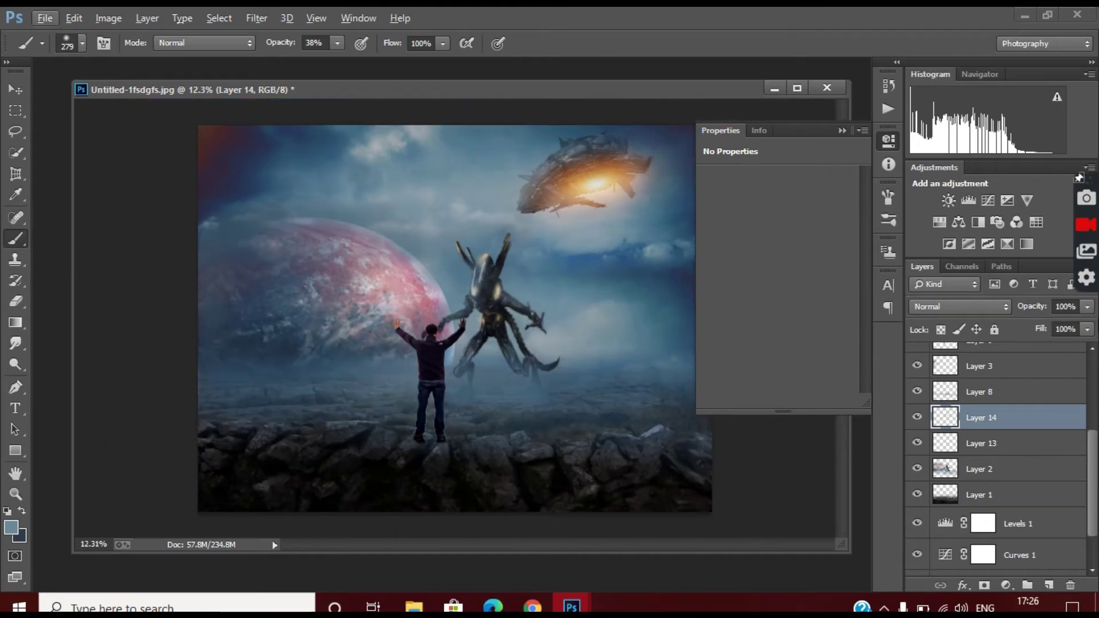
Set Layer 14's opacity to 66%
left_click(1087, 306)
left_click_drag(1001, 327, 1059, 330)
scroll(557, 312, "up", 2)
scroll(557, 312, "down", 5)
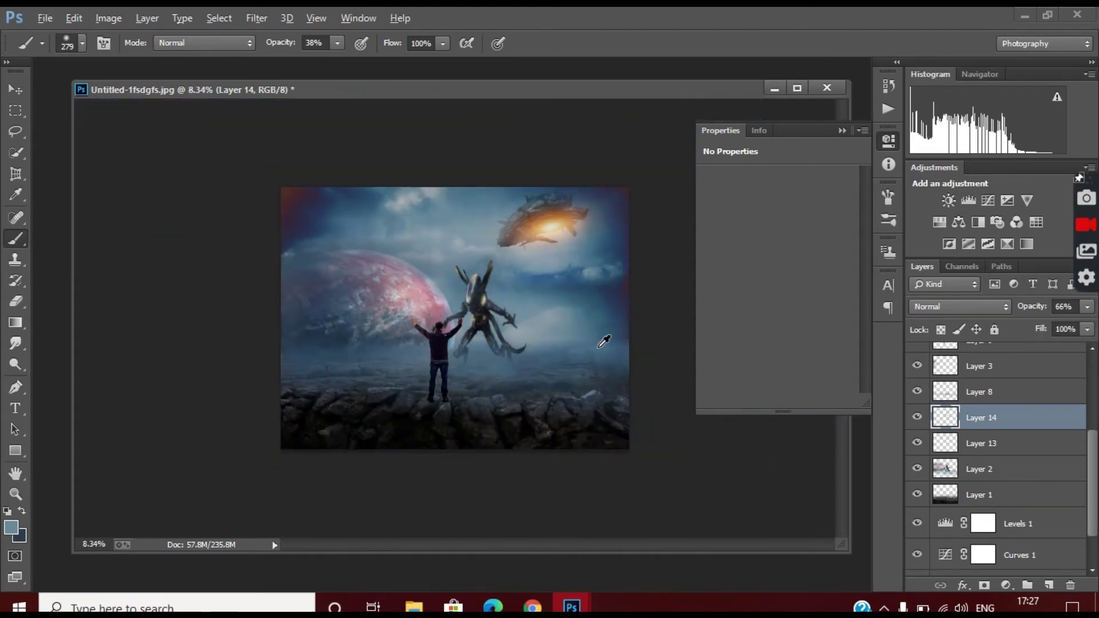
scroll(601, 343, "up", 2)
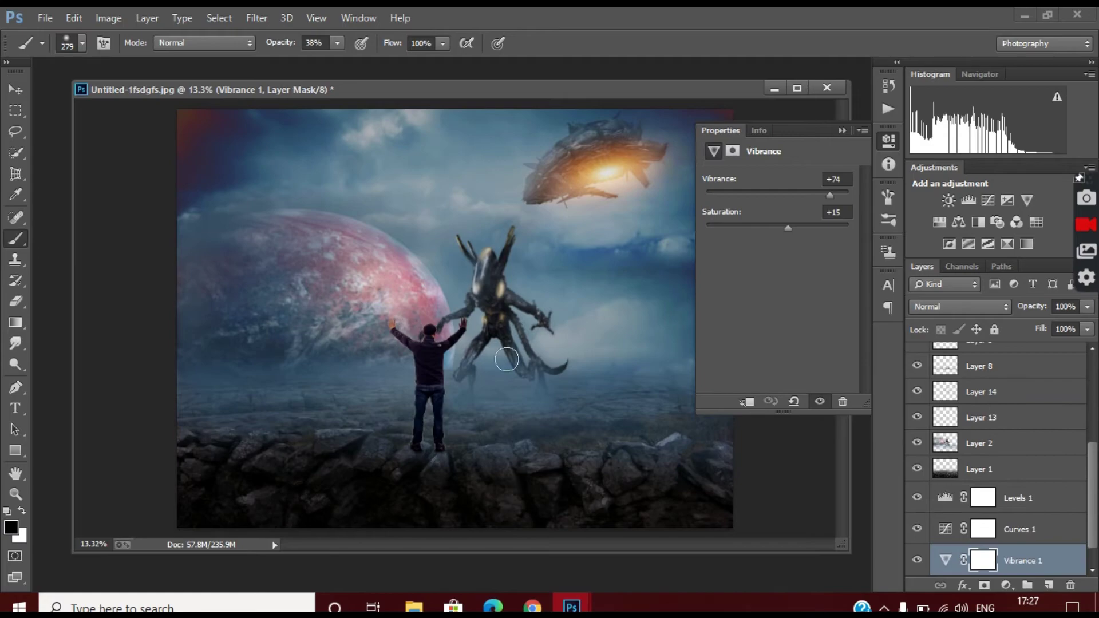
Add a new empty layer and sample a cream colour from the spaceship's glow
left_click(968, 444)
left_click(1049, 586)
key("i")
left_click(595, 170)
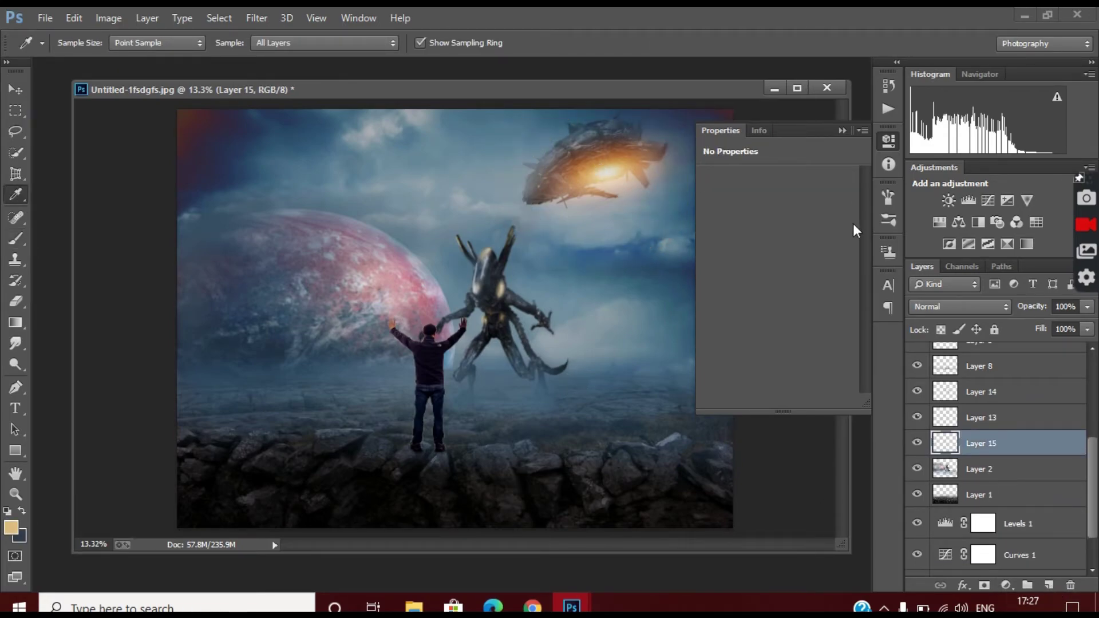
Fade both alien antennae on Layer 2 with a soft 11% eraser
scroll(555, 221, "up", 5)
scroll(433, 279, "up", 3)
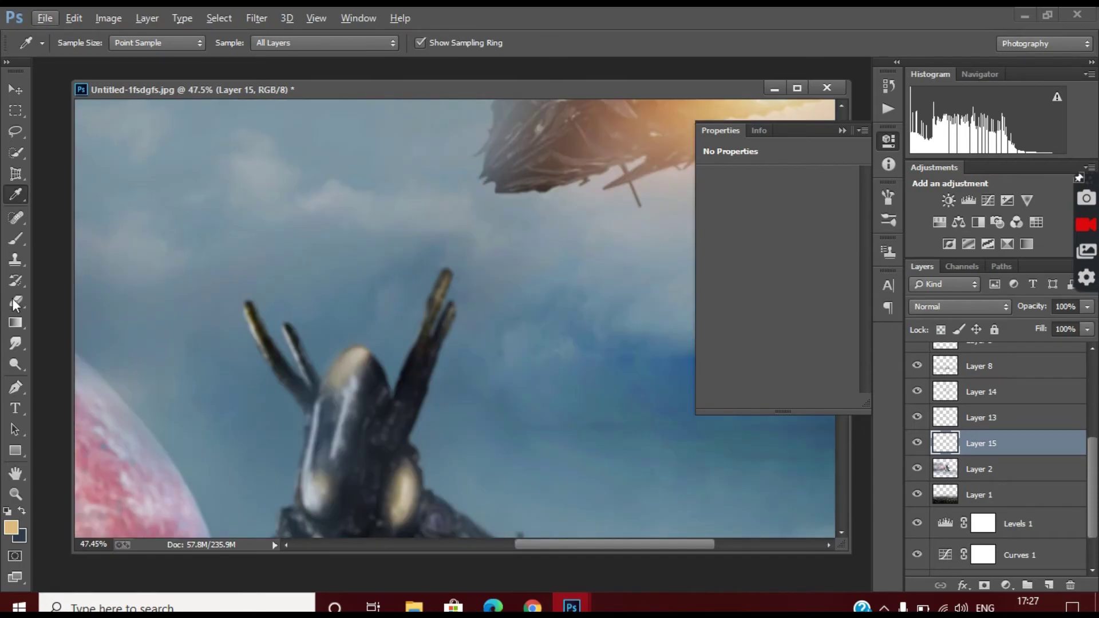
left_click(16, 303)
left_click(977, 471)
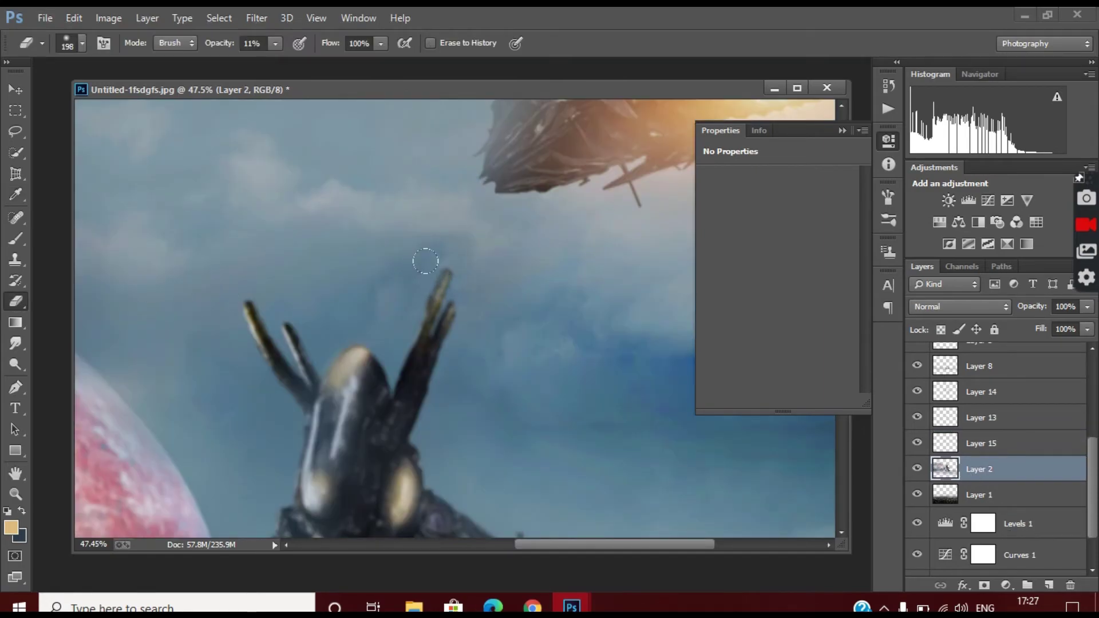
left_click_drag(426, 262, 439, 308)
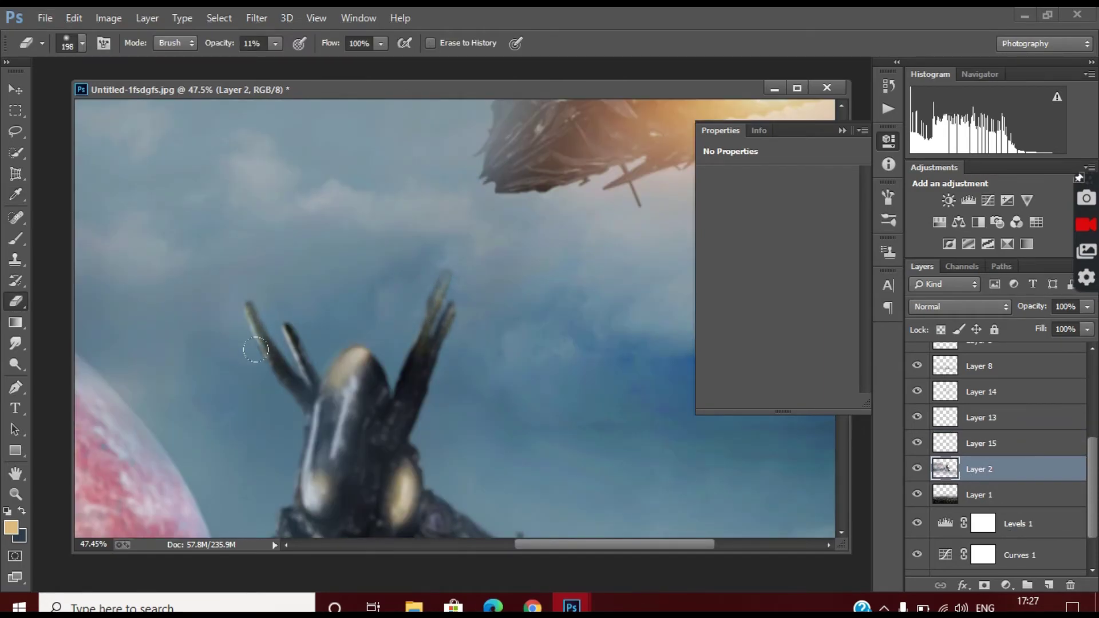
left_click_drag(256, 349, 276, 336)
Bring up Layer 2's context menu to merge it down
scroll(380, 293, "down", 4)
scroll(491, 366, "up", 2)
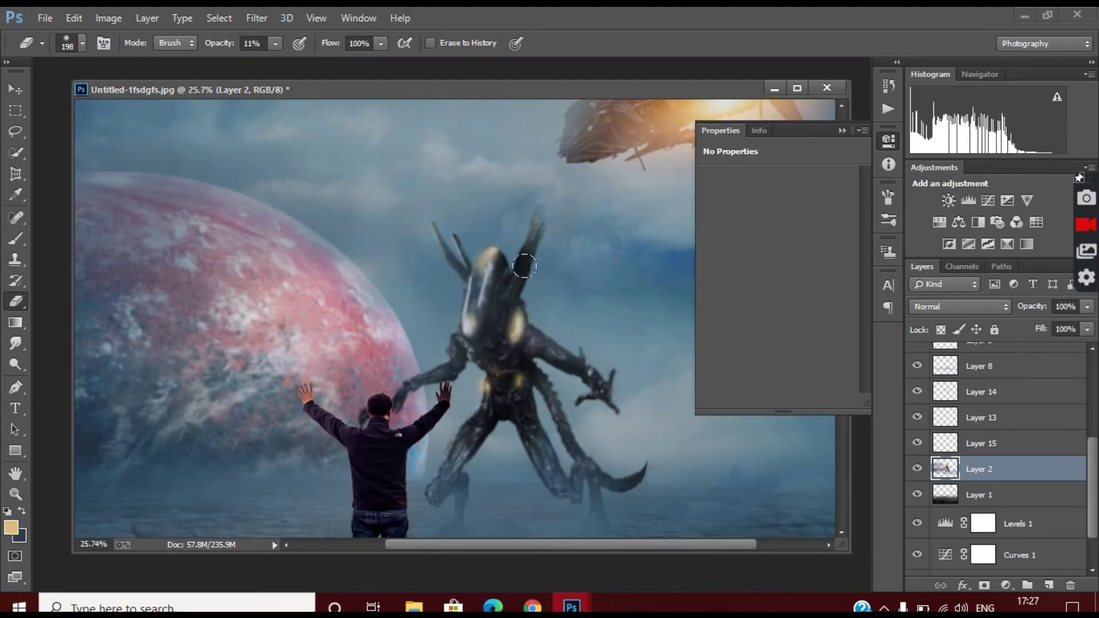
scroll(560, 277, "down", 2)
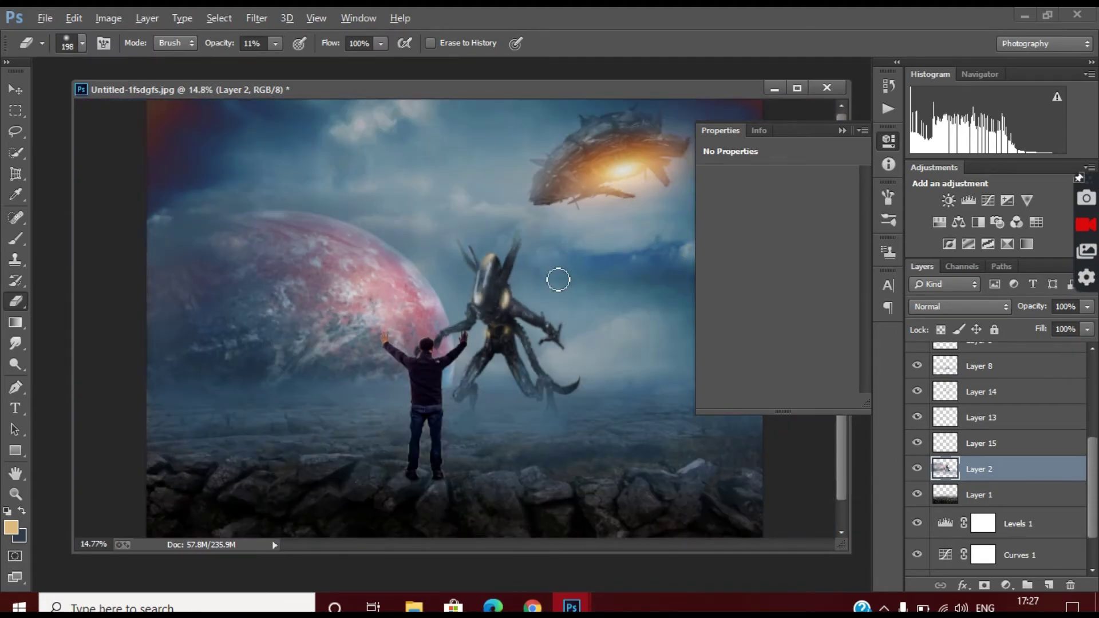
scroll(516, 288, "down", 1)
scroll(511, 351, "up", 1)
right_click(985, 469)
Merge the layer down and add a Color Lookup adjustment with the Fuji ETERNA 250D Fuji 3510 look
left_click(747, 468)
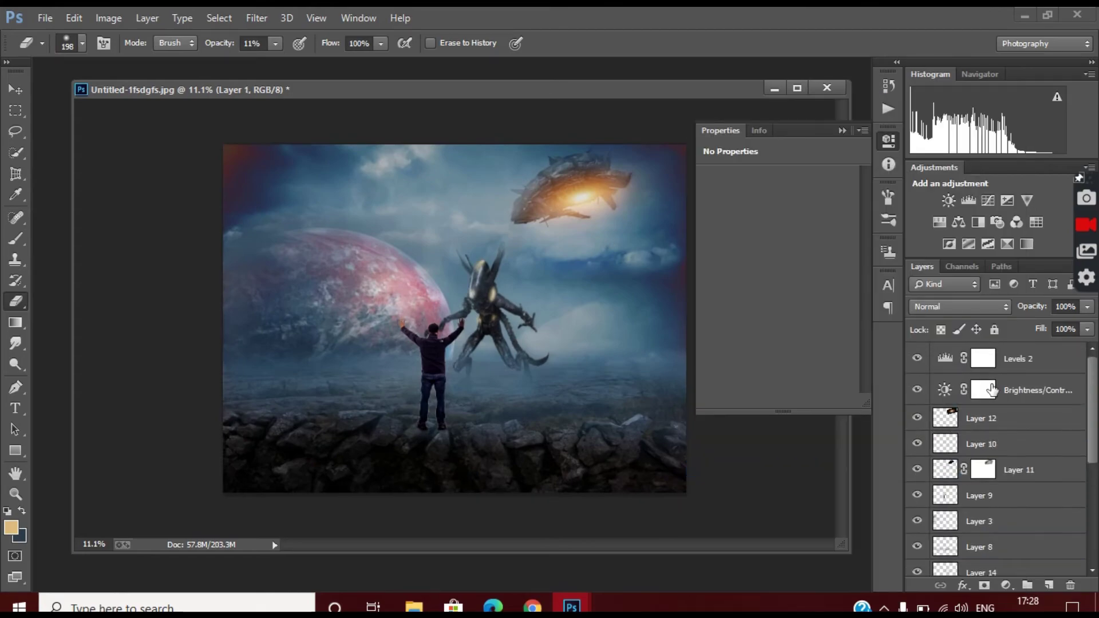
left_click(985, 356)
left_click(1007, 585)
left_click(1008, 483)
left_click(809, 179)
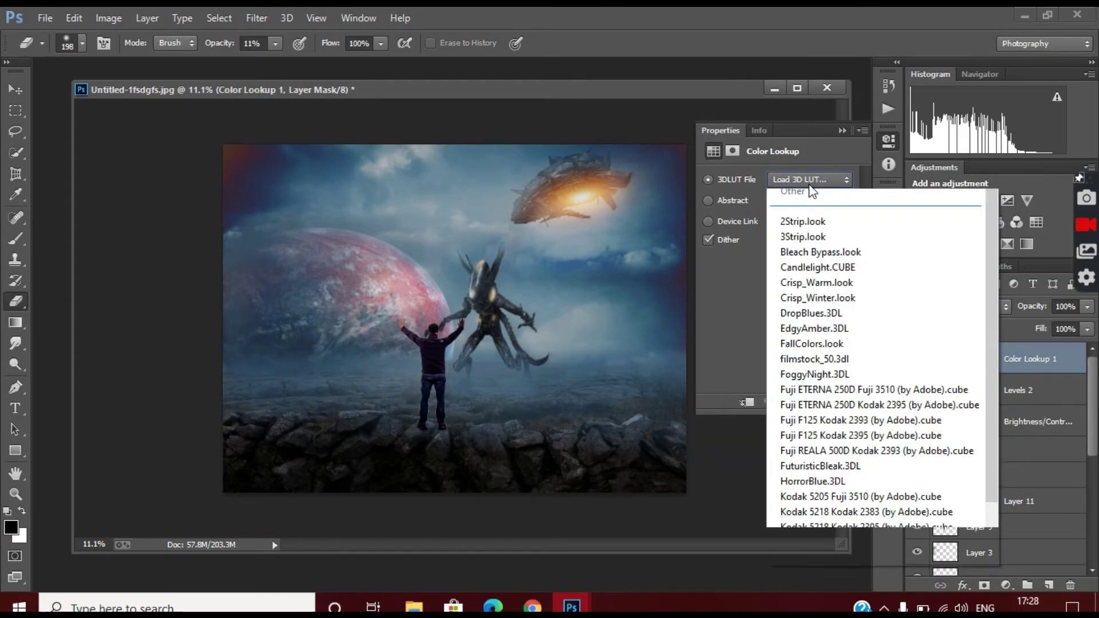
Try the Fuji ETERNA 250D Kodak 2395, Fuji F125 Kodak 2393/2395 and Fuji REALA 500D looks
left_click(859, 350)
left_click(810, 180)
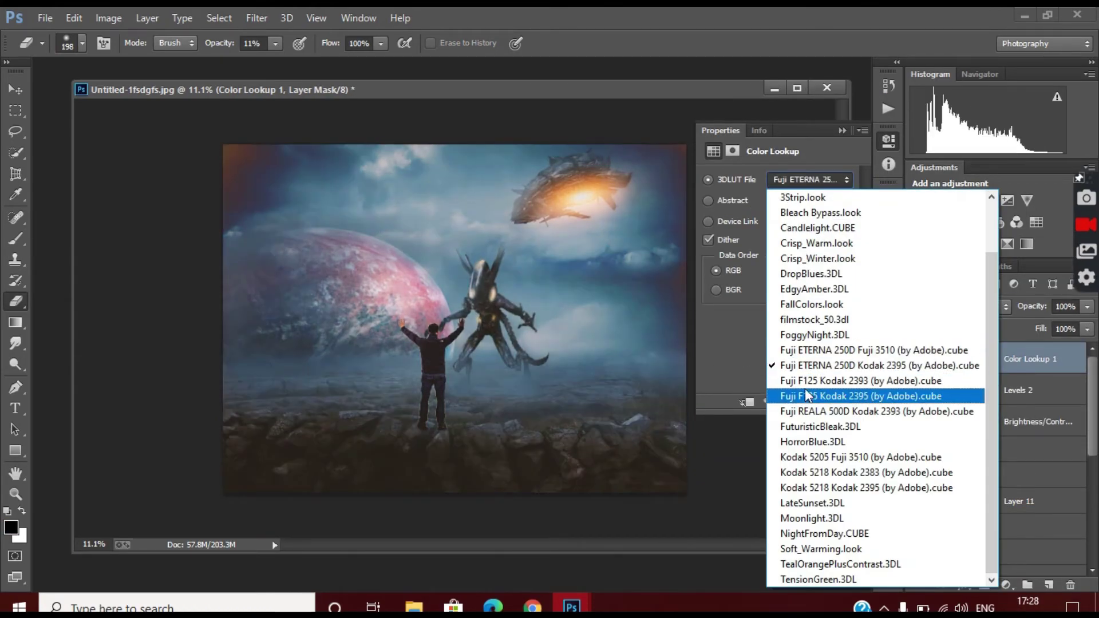
left_click(803, 383)
left_click(826, 178)
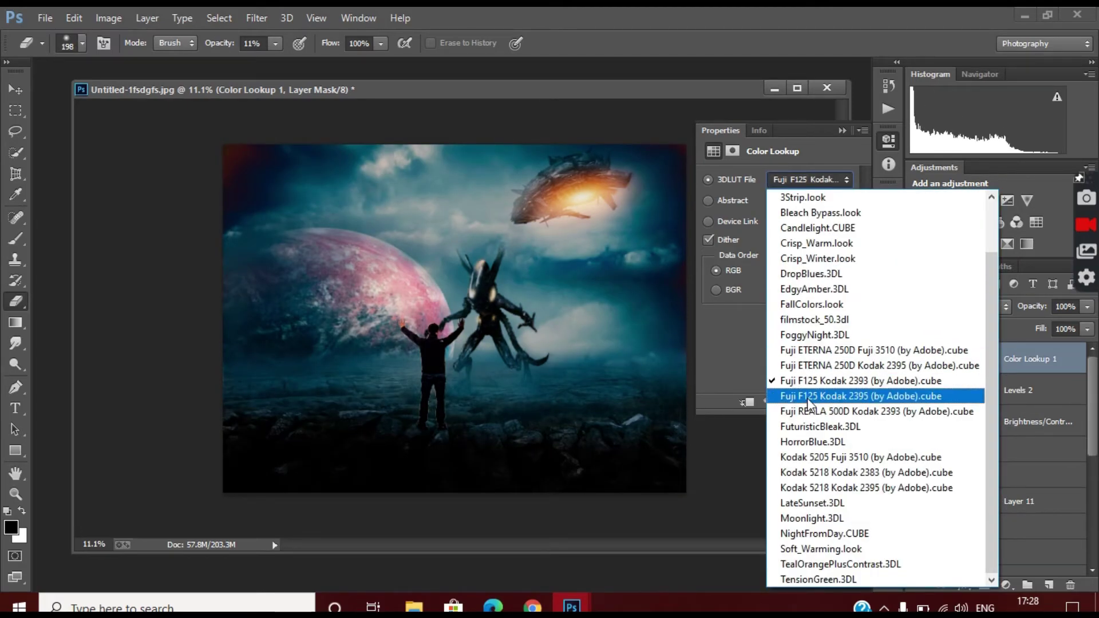
left_click(808, 396)
left_click(810, 179)
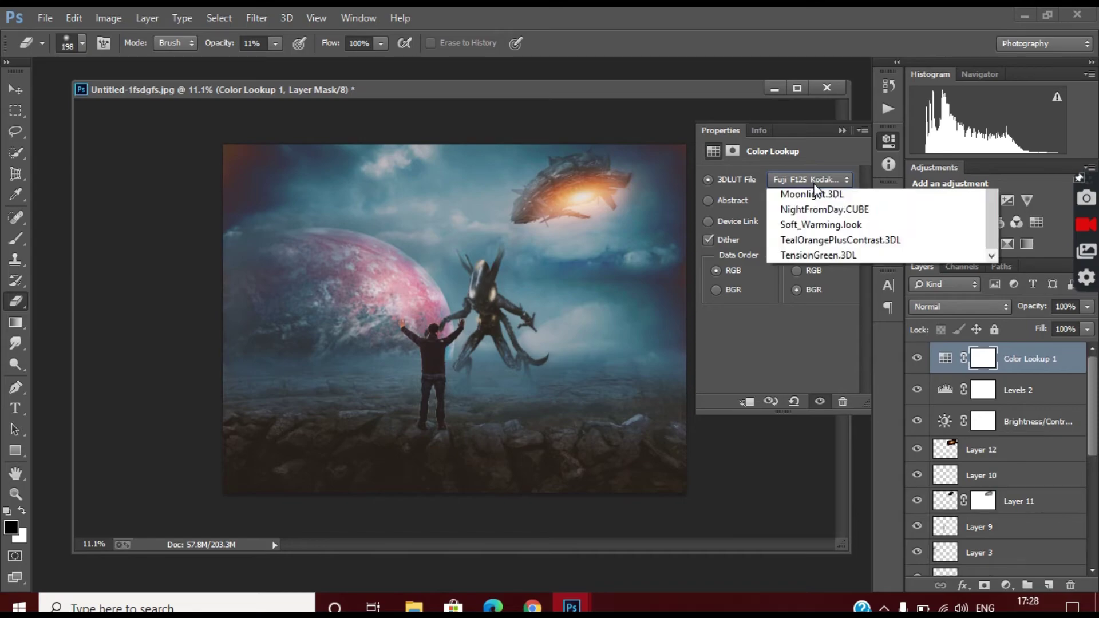
left_click(800, 414)
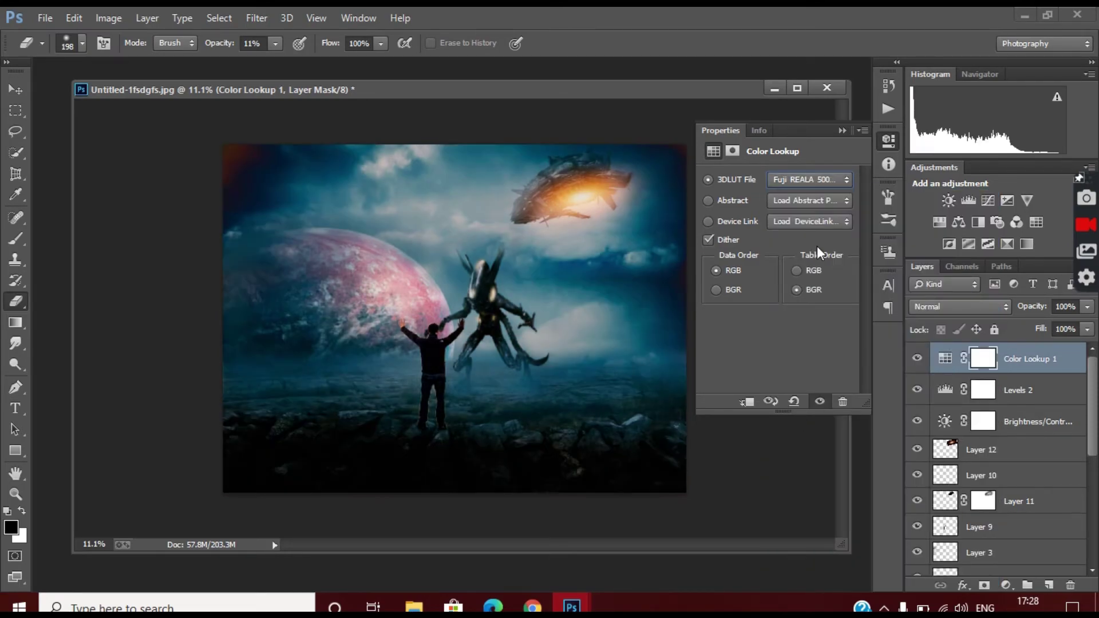
Try the Kodak 5205 Fuji 3510 and Kodak 5218 looks, settling on Fuji F125 Kodak
left_click(822, 184)
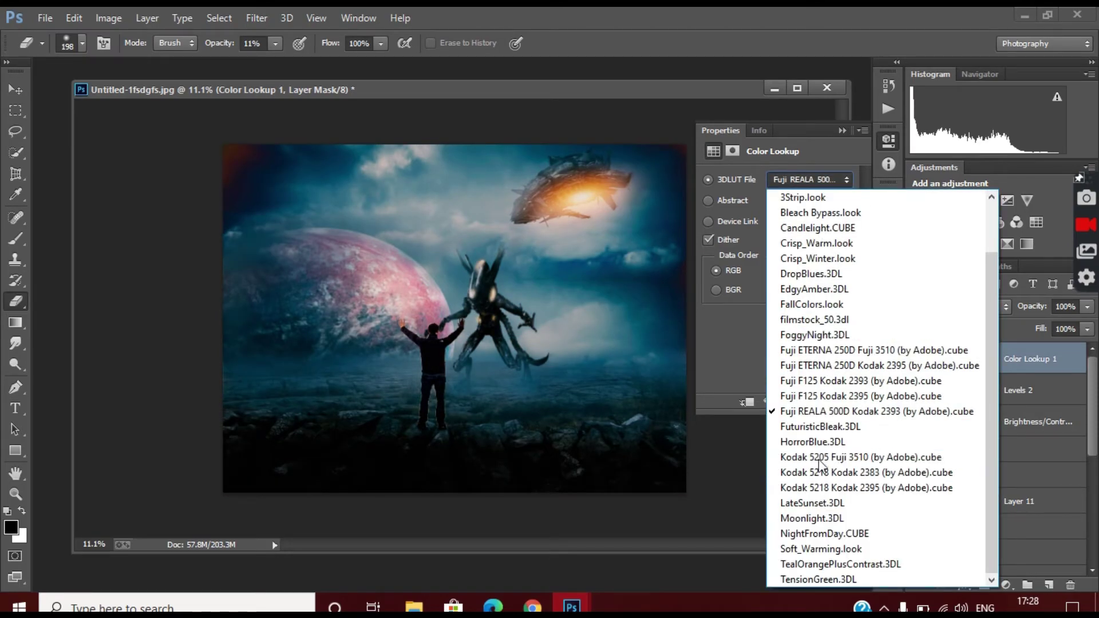
left_click(845, 454)
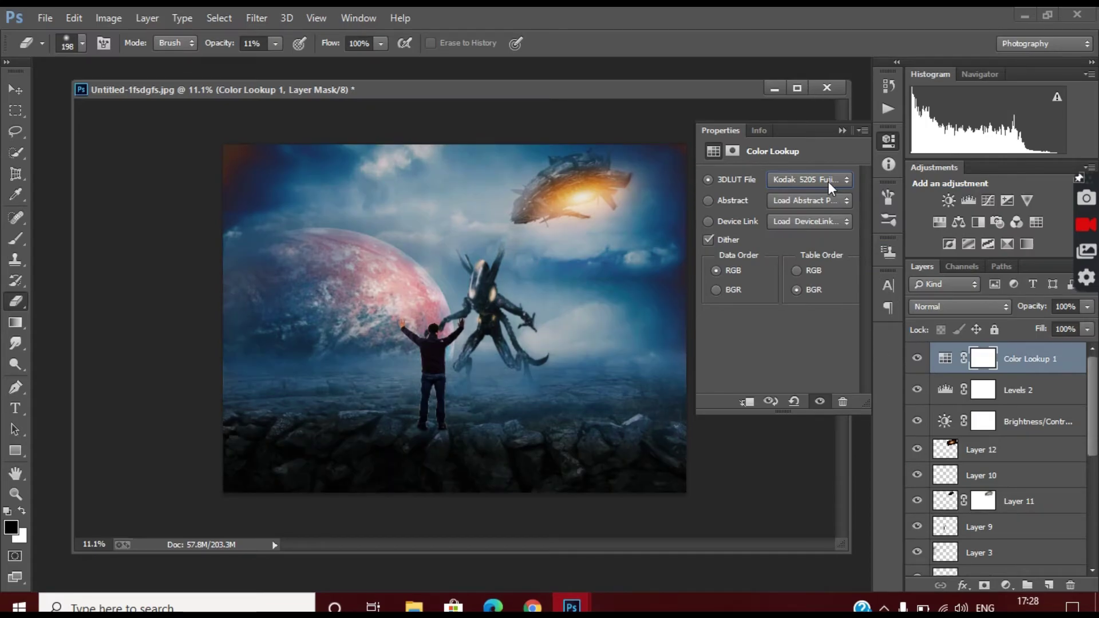
left_click(829, 180)
left_click(842, 472)
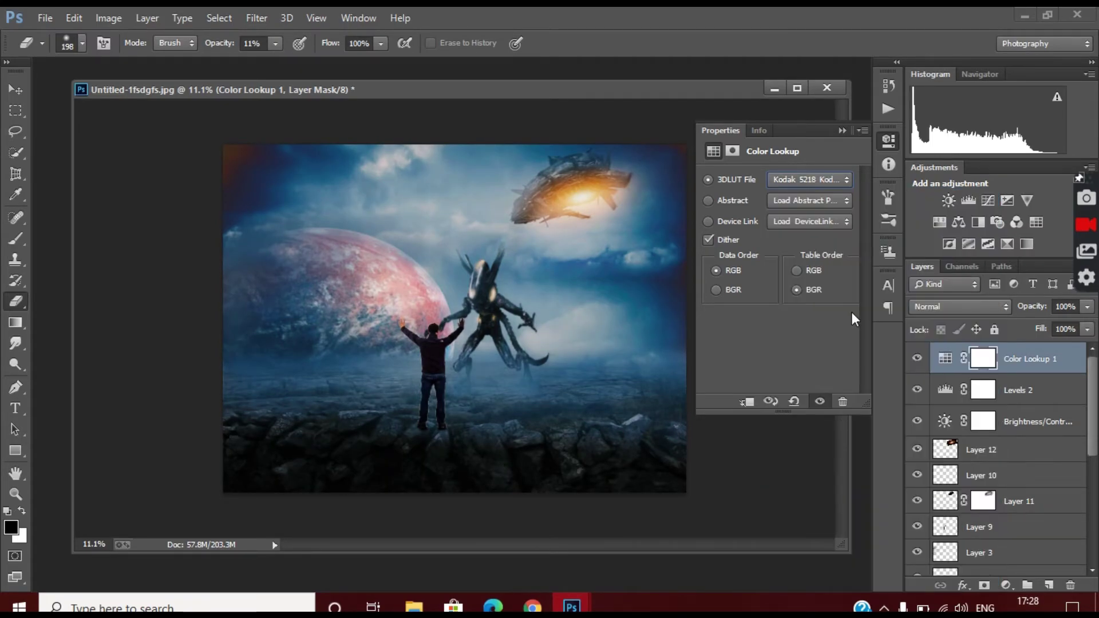
left_click(845, 184)
left_click(833, 481)
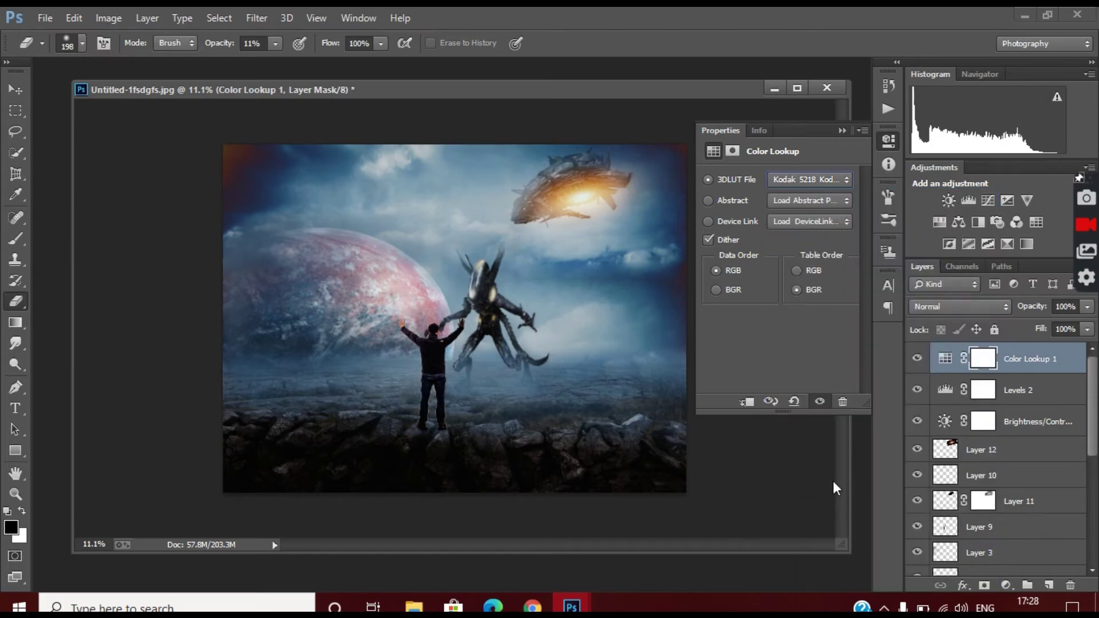
left_click(829, 180)
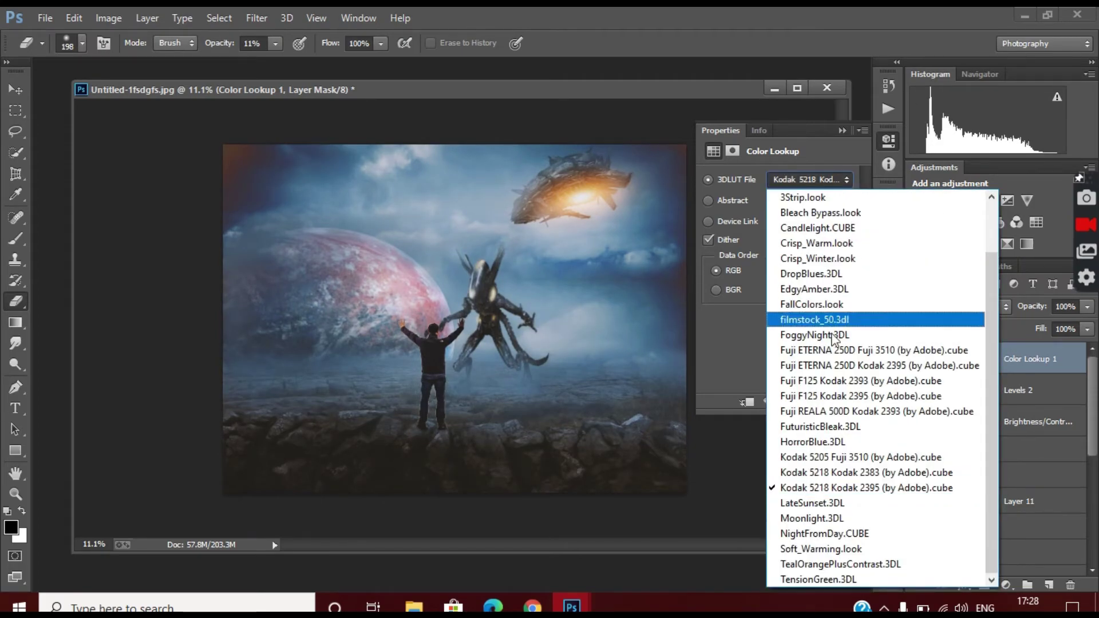
left_click(830, 394)
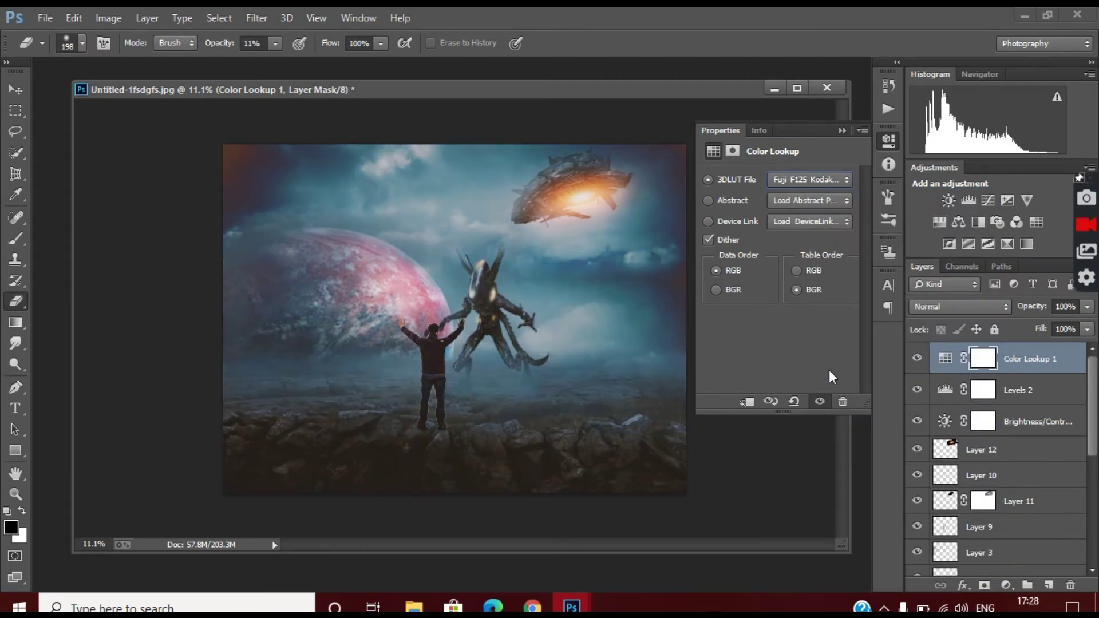
Lower the Color Lookup layer's opacity to about 43%
left_click(1089, 308)
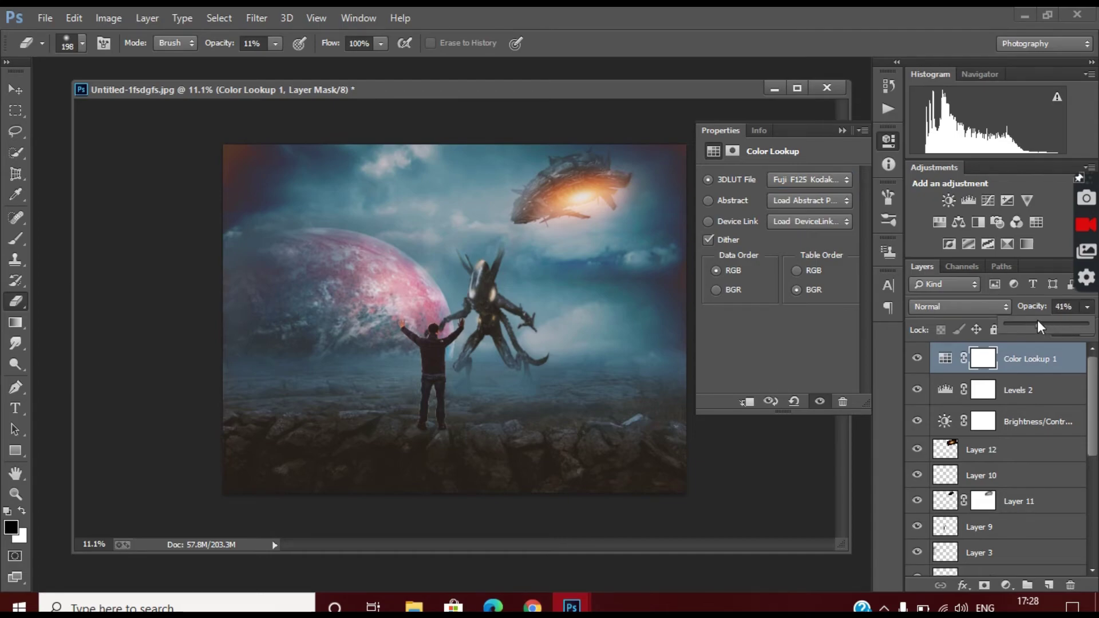
mouse_move(1039, 322)
left_mouse_down()
mouse_move(1009, 321)
mouse_move(1088, 329)
mouse_move(960, 336)
mouse_move(1059, 344)
left_mouse_up()
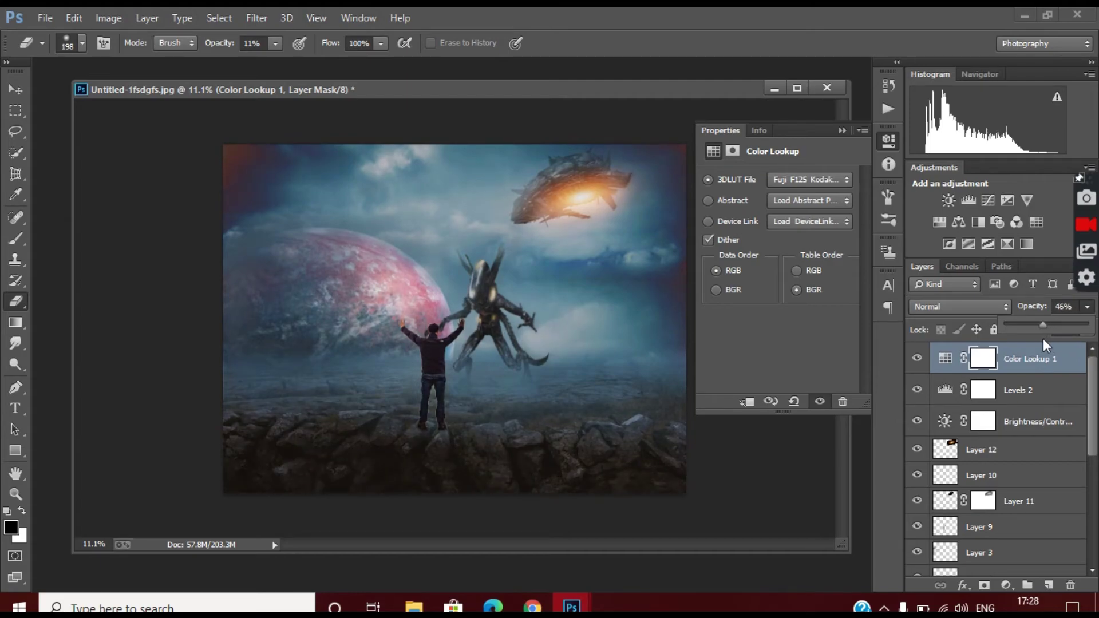
scroll(471, 331, "down", 2)
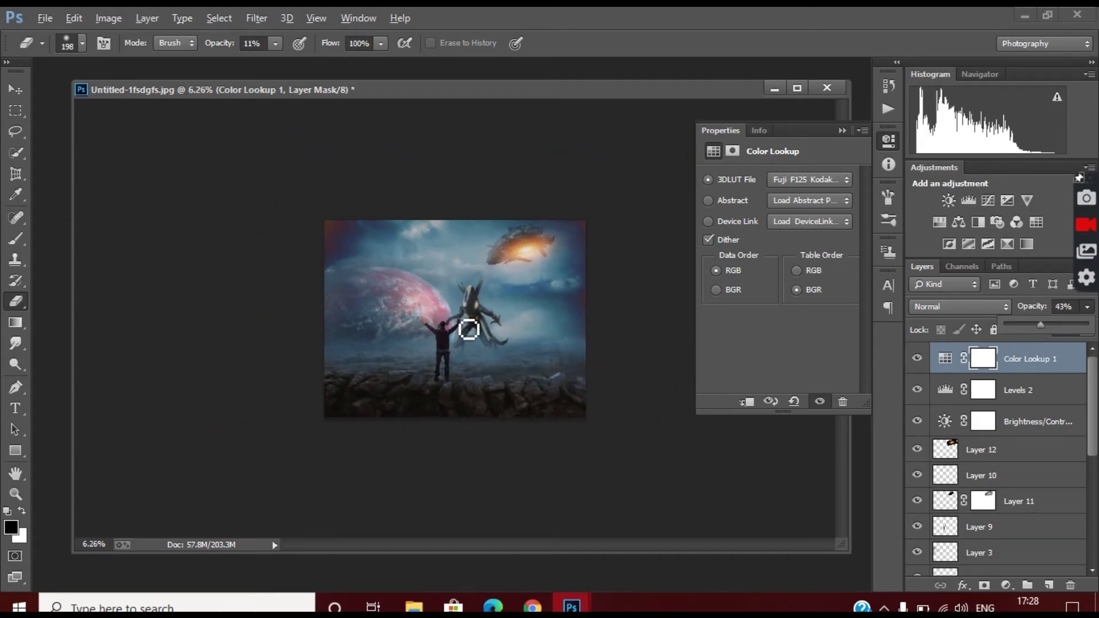
scroll(469, 329, "up", 1)
Open the colour lookup layer's menu and the Open file dialog, then back out
right_click(1002, 358)
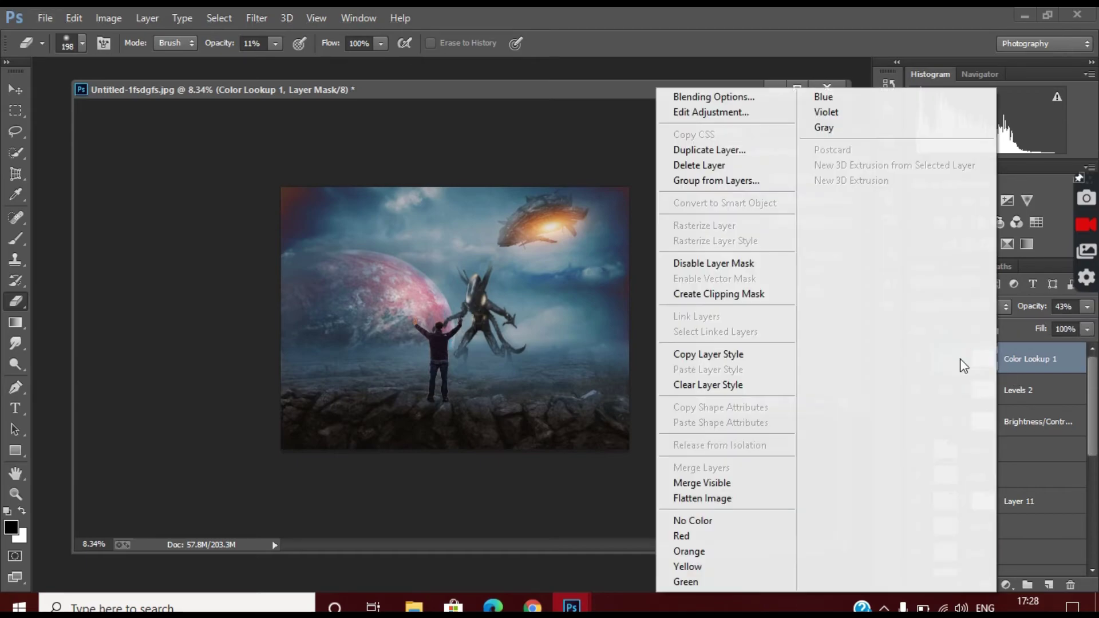
left_click(44, 18)
left_click(592, 292)
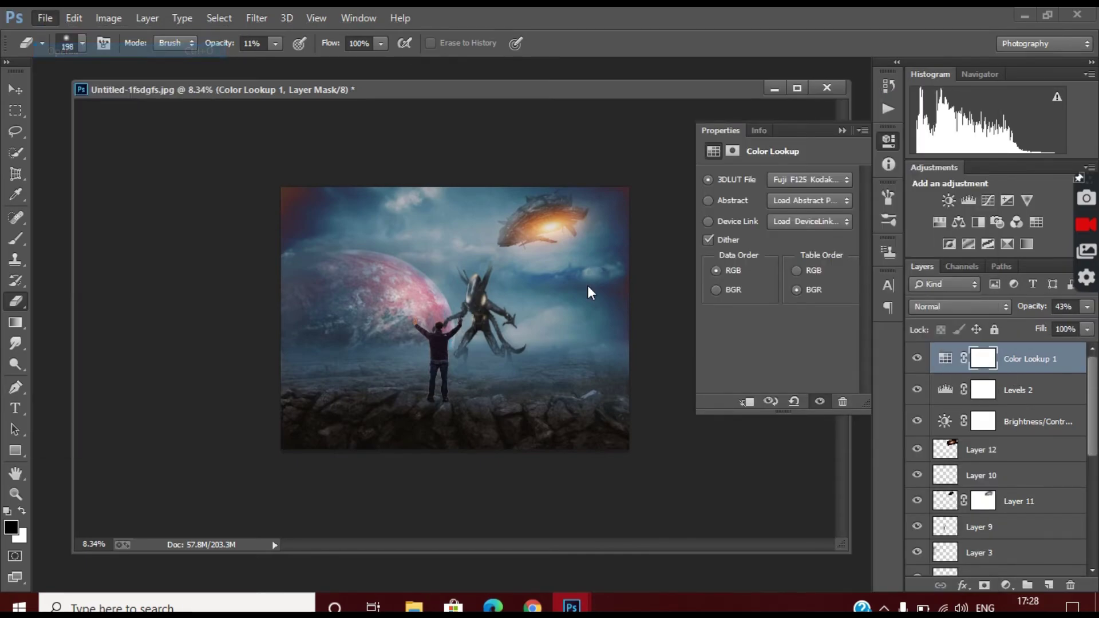
key("ctrl+o")
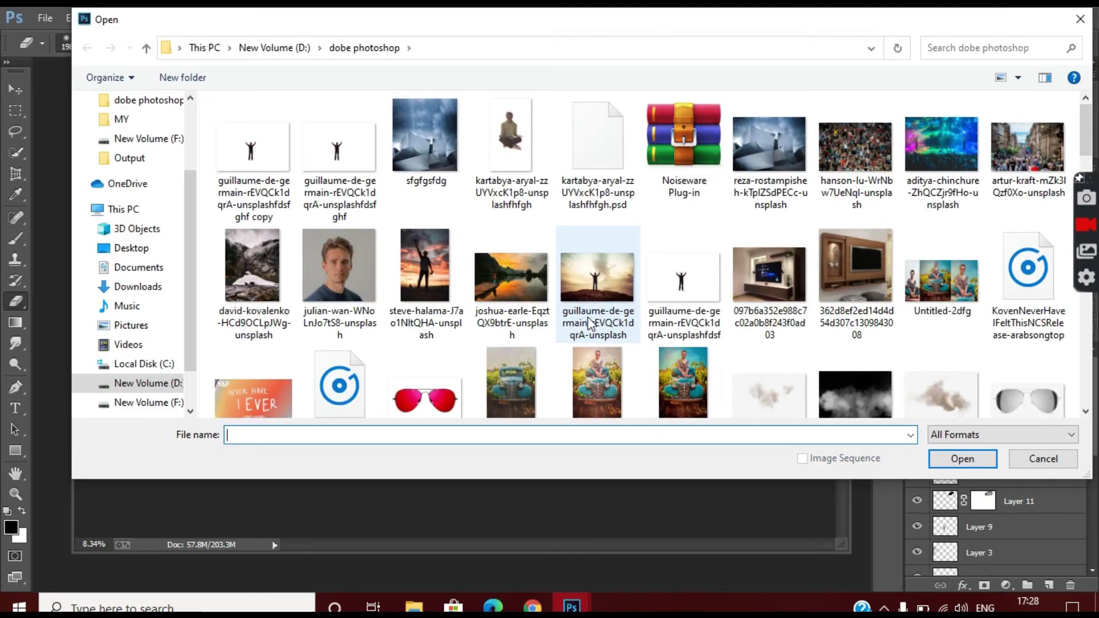
scroll(587, 317, "down", 2)
scroll(587, 317, "down", 1)
scroll(487, 332, "down", 2)
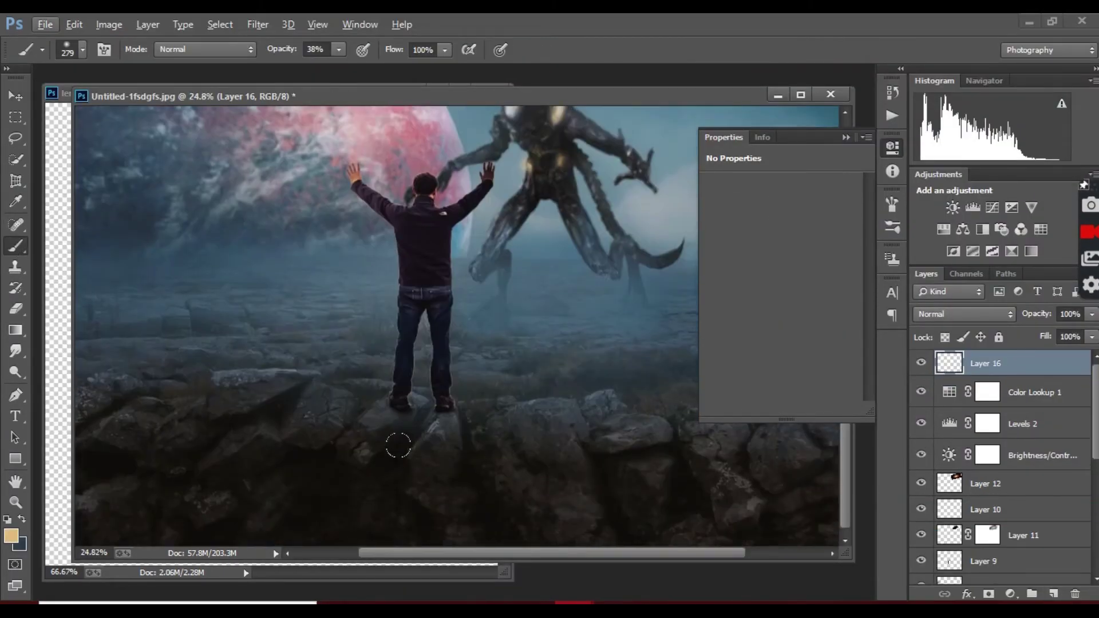
Paint a black shadow under the man's feet on Layer 16 and lower its opacity
left_click(10, 536)
left_click(714, 147)
left_click_drag(378, 423, 458, 494)
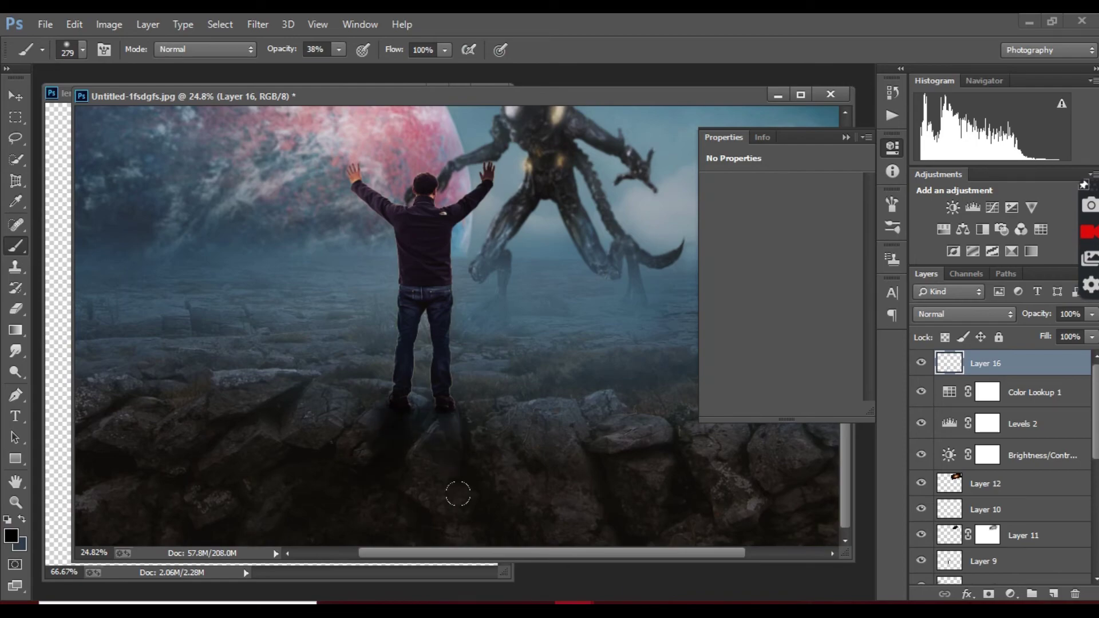
left_click(1092, 314)
left_click_drag(1070, 333, 1011, 335)
key("ctrl+0")
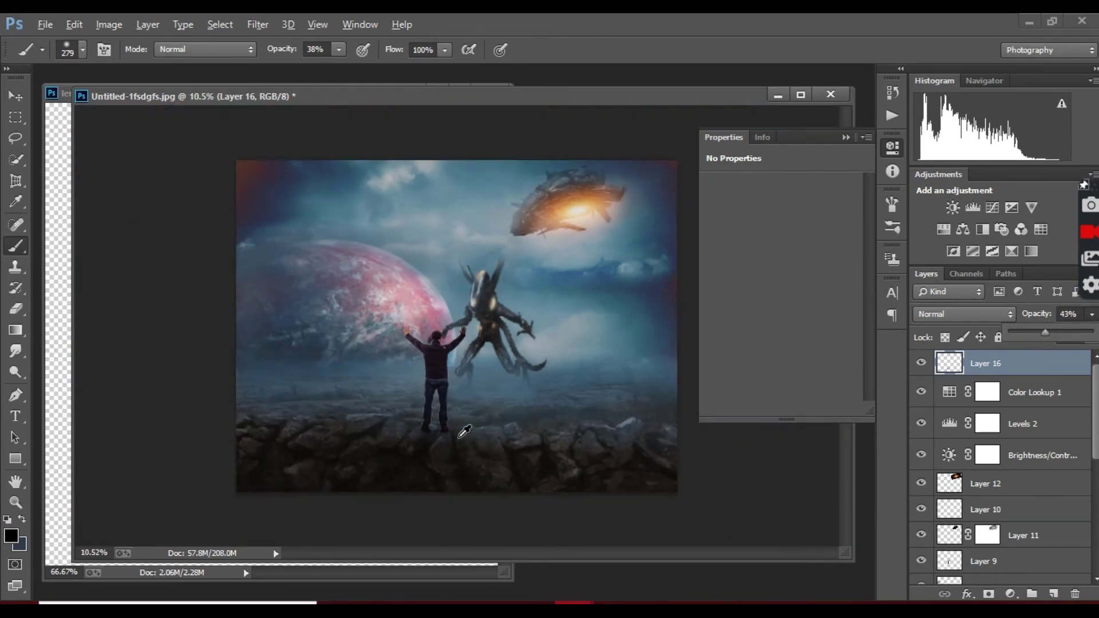
scroll(470, 432, "up", 3)
Add Layer 17 with black as the colour and a 96 px brush
right_click(1013, 363)
left_click(1053, 594)
left_click(12, 536)
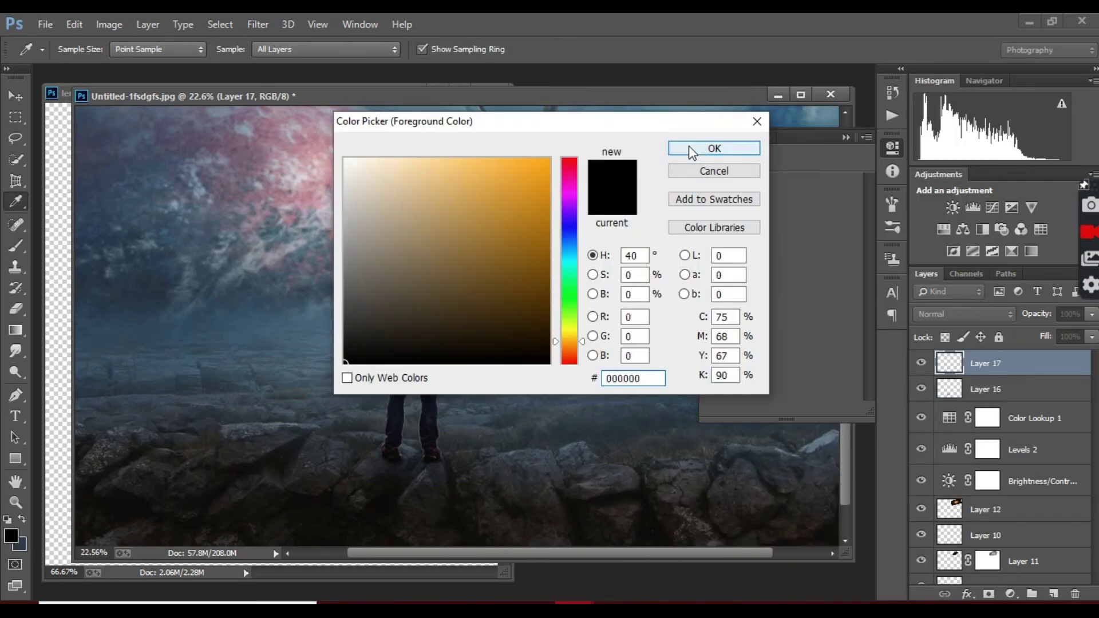
left_click(711, 147)
left_click(19, 543)
left_click(712, 147)
scroll(418, 412, "up", 3)
left_click(82, 50)
left_click(127, 99)
left_click(412, 427)
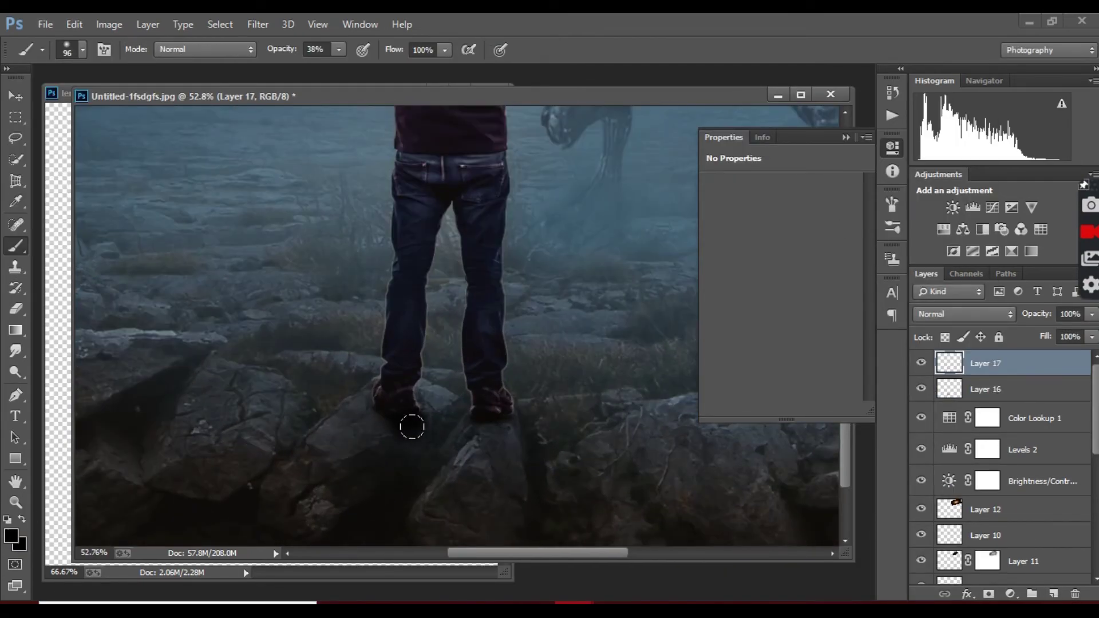
Paint more faded shadow beneath the feet and merge Layer 17 into Layer 16
mouse_move(486, 420)
left_mouse_down()
mouse_move(467, 438)
mouse_move(435, 414)
left_mouse_up()
left_click(1092, 314)
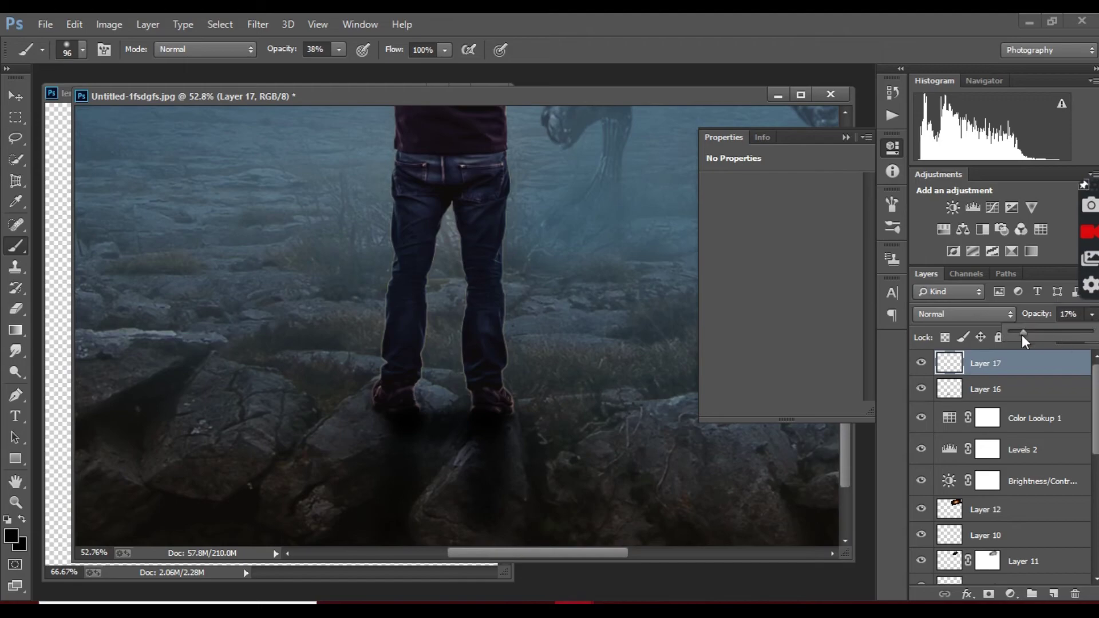
left_click_drag(1092, 332, 1008, 337)
key("ctrl+0")
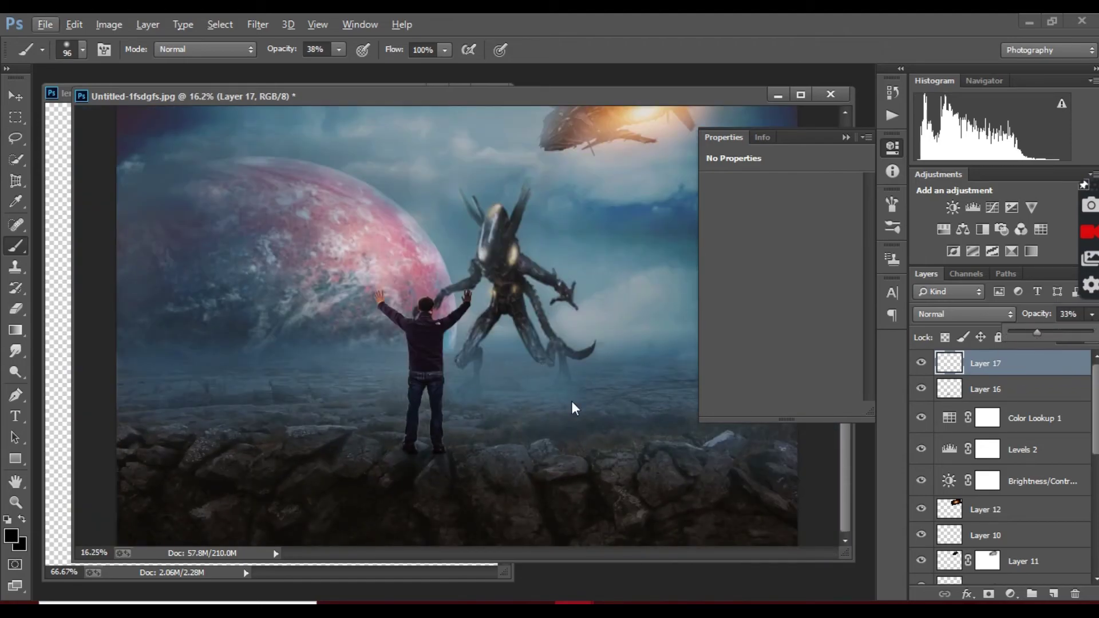
right_click(1045, 372)
left_click(774, 474)
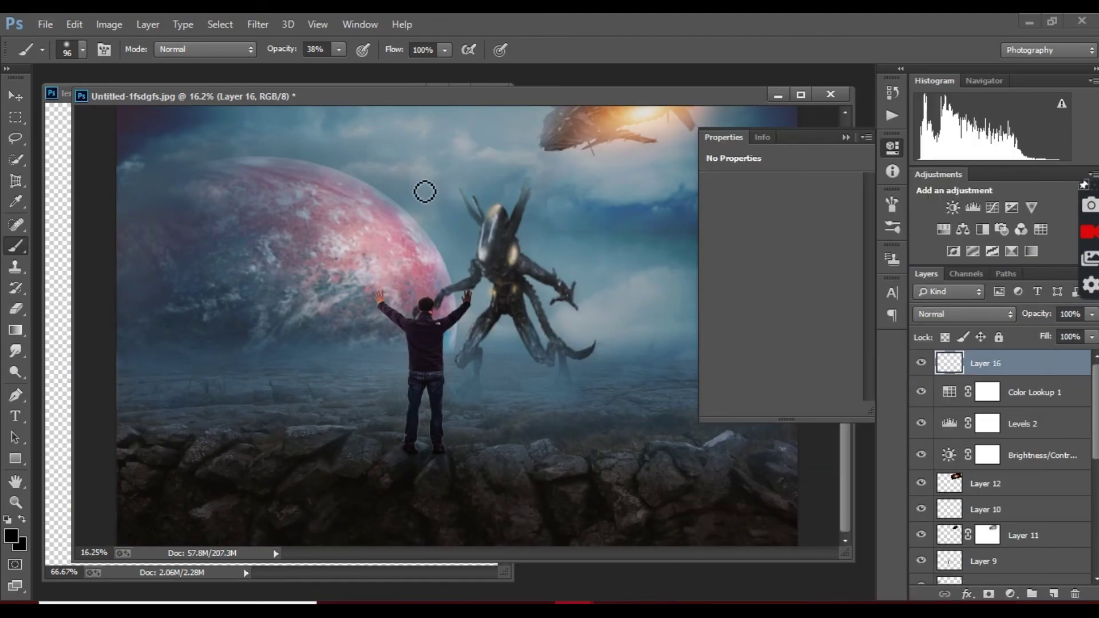
Open the lens flare JPG and drag it into the composite
key("ctrl+o")
scroll(573, 315, "down", 5)
double_click(275, 298)
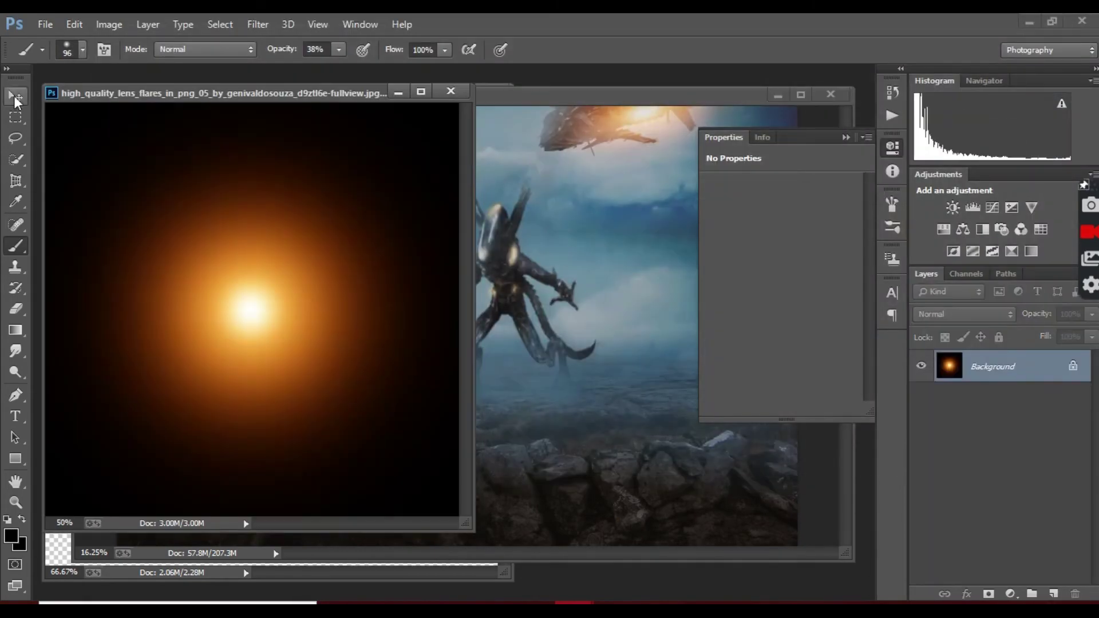
left_click(15, 97)
mouse_move(252, 309)
left_mouse_down()
mouse_move(343, 320)
mouse_move(552, 286)
left_mouse_up()
left_click(530, 248)
Set the flare layer to Screen at 60% opacity and place it on the alien's head
left_click(964, 314)
left_click(969, 155)
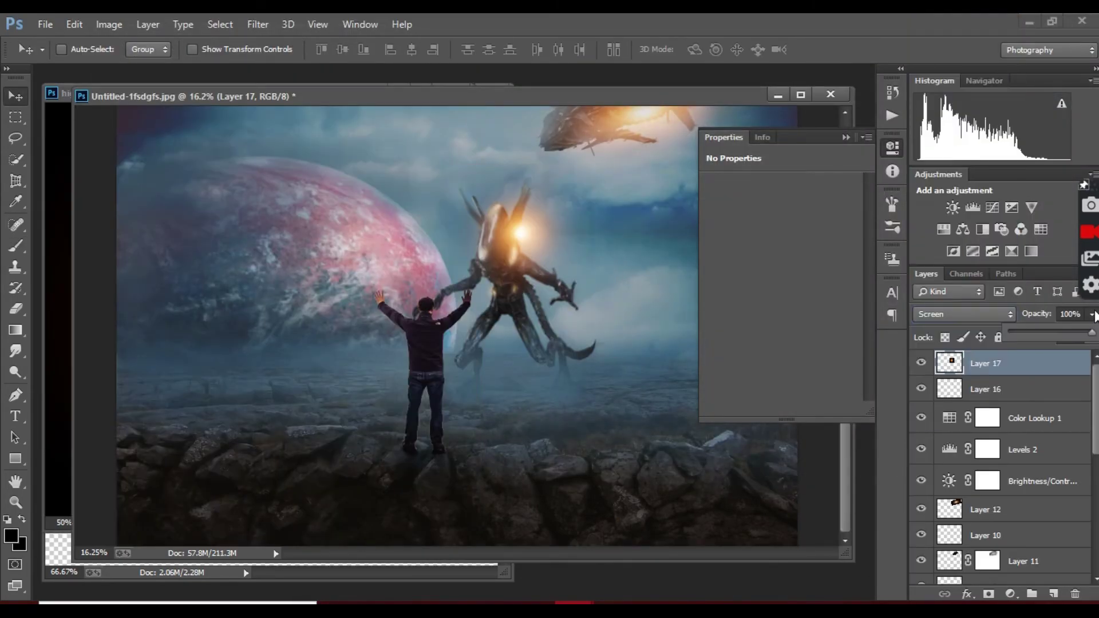
scroll(464, 218, "up", 3)
key("6")
left_click_drag(514, 223, 515, 231)
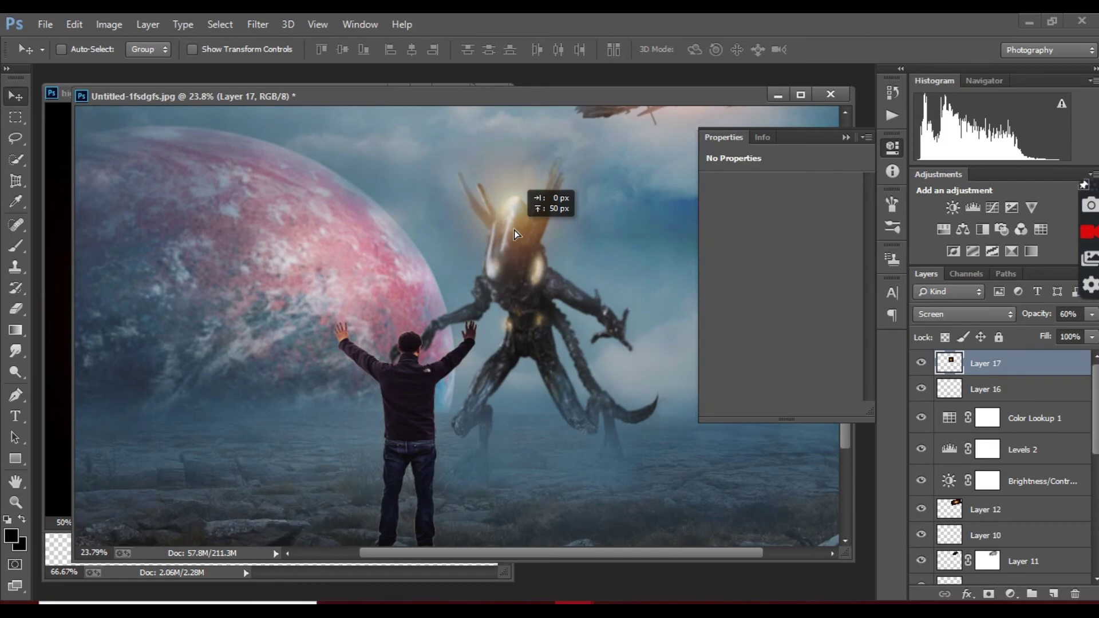
Erase the flare's edges to blend the glow, then add empty Layer 18 on top
key("e")
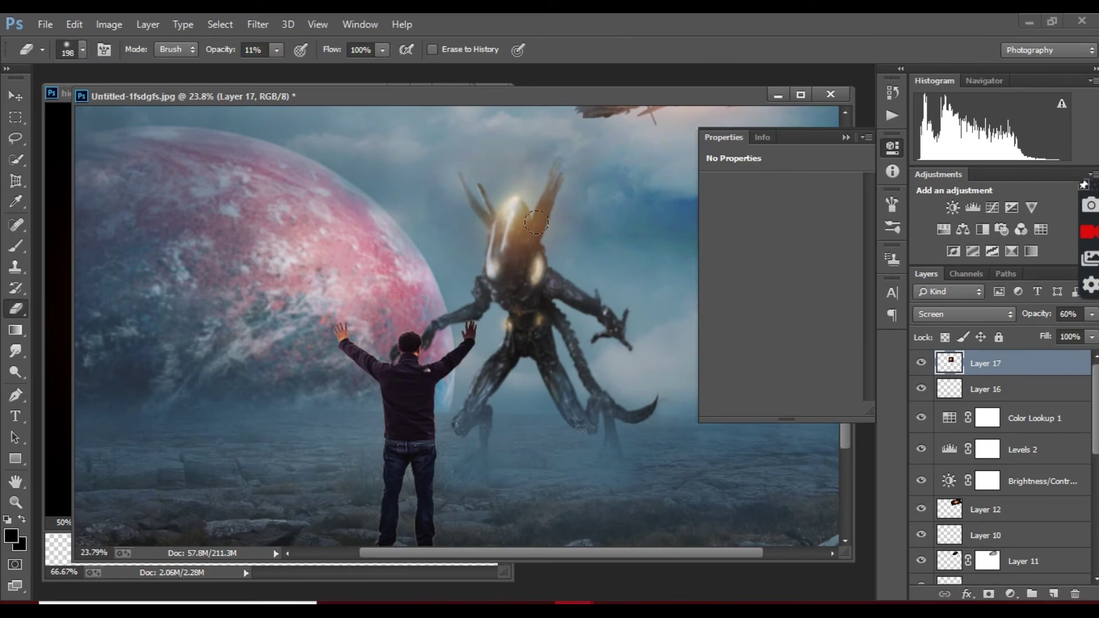
left_click_drag(1083, 338, 1085, 338)
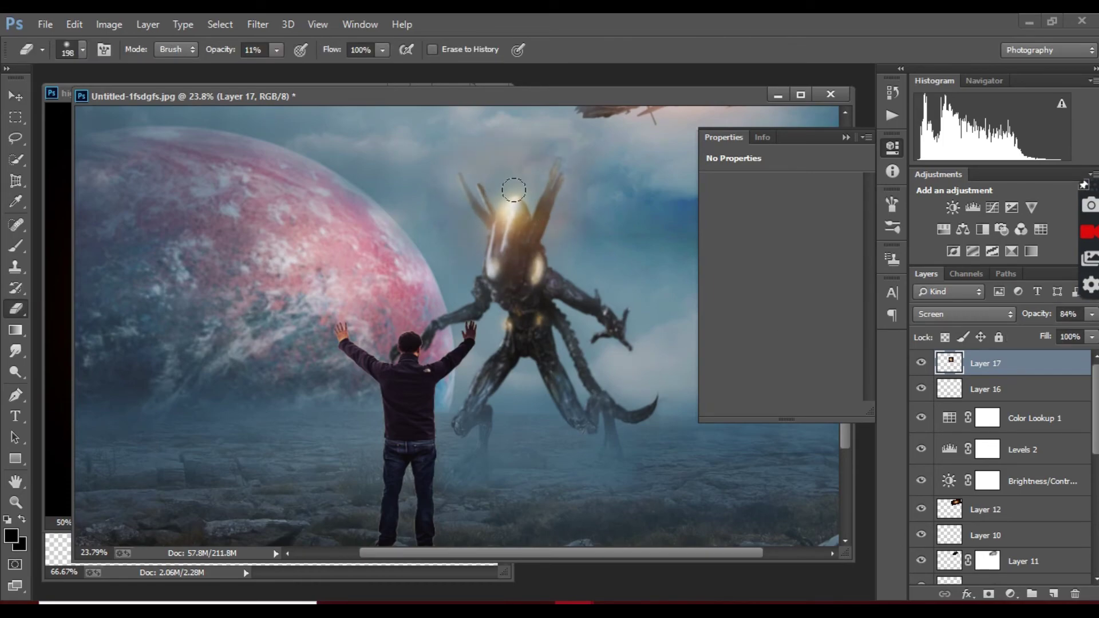
key("ctrl+0")
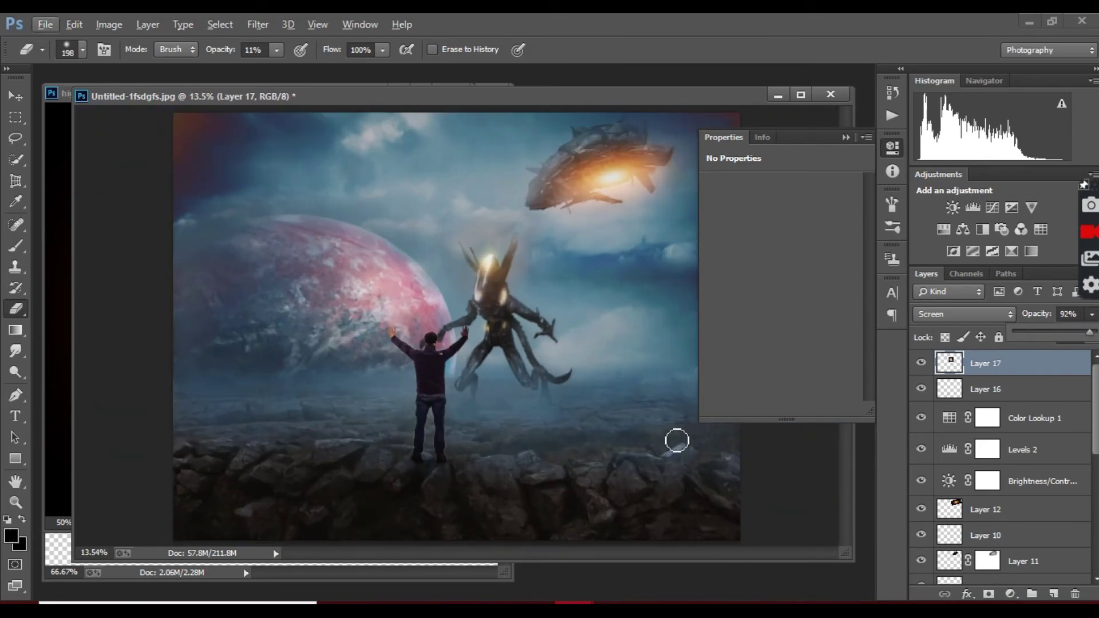
key("ctrl+shift+alt+n")
Sample a teal from the sky and paint a faded teal tint over the man
left_click(20, 255)
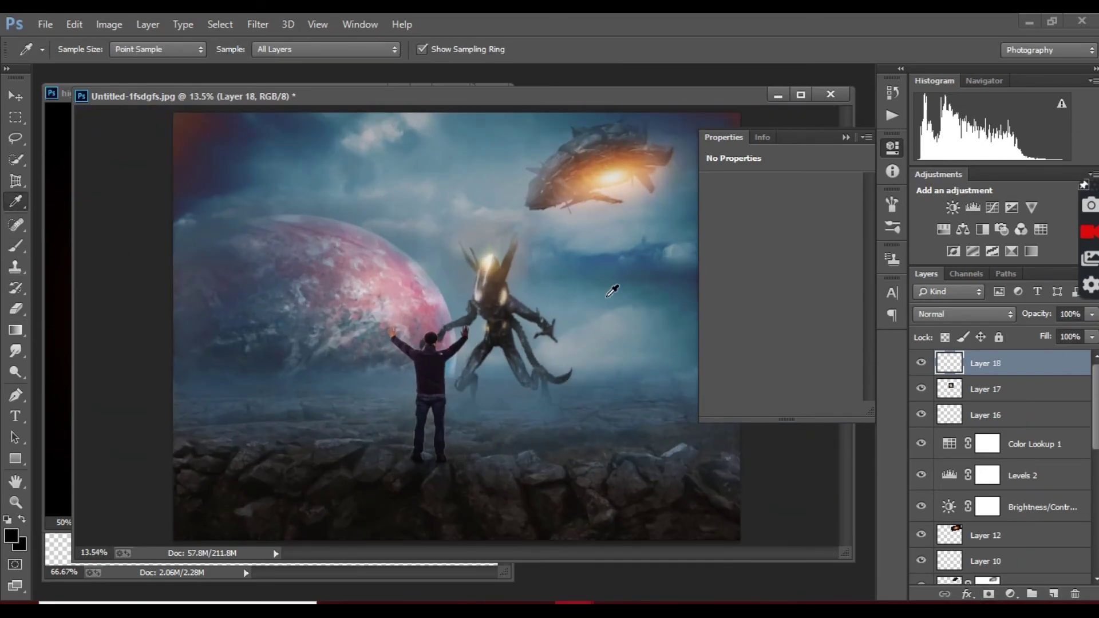
left_click(614, 289, "alt")
right_click(512, 415)
left_click_drag(389, 327, 380, 382)
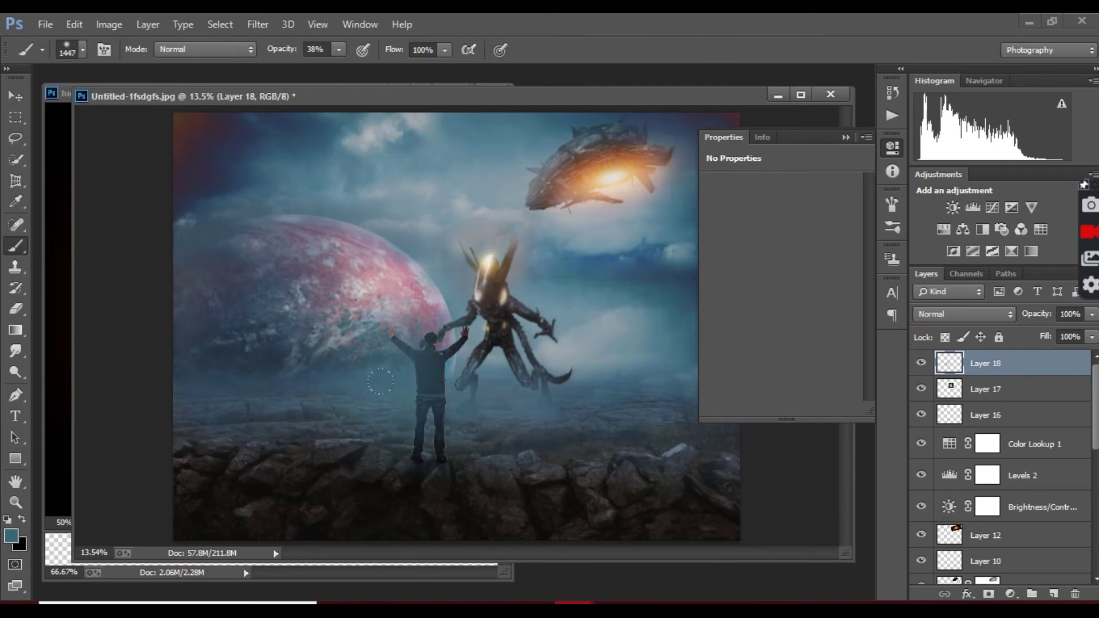
mouse_move(1093, 314)
left_mouse_down()
mouse_move(1003, 346)
mouse_move(1010, 336)
left_mouse_up()
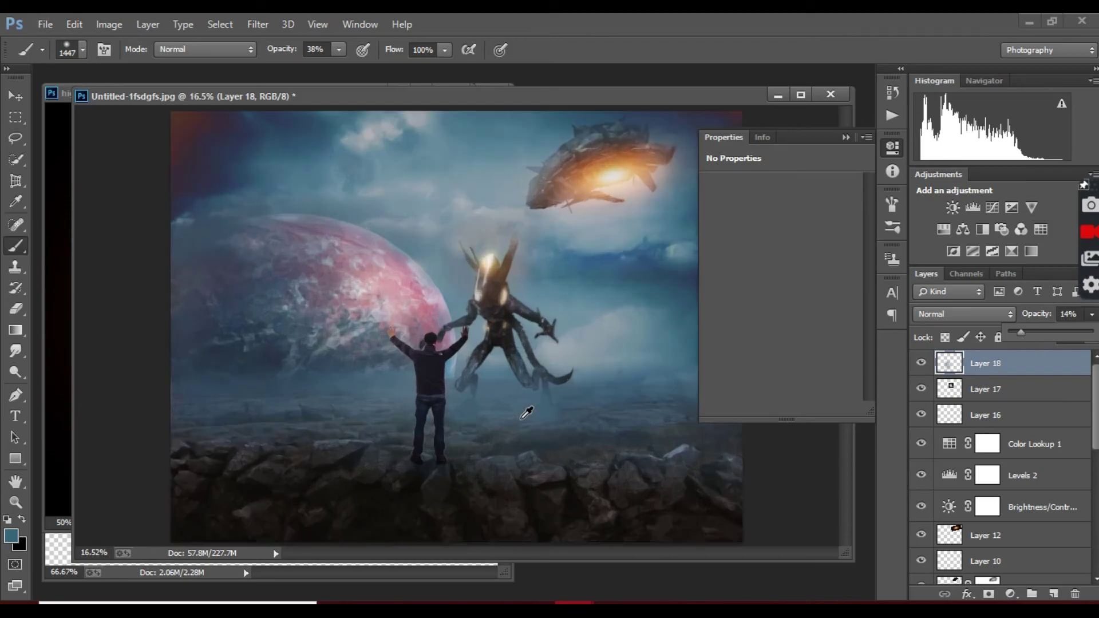
On a new layer, paint black shading below the man's feet at about 52% opacity
left_click(1054, 594)
left_click(11, 536)
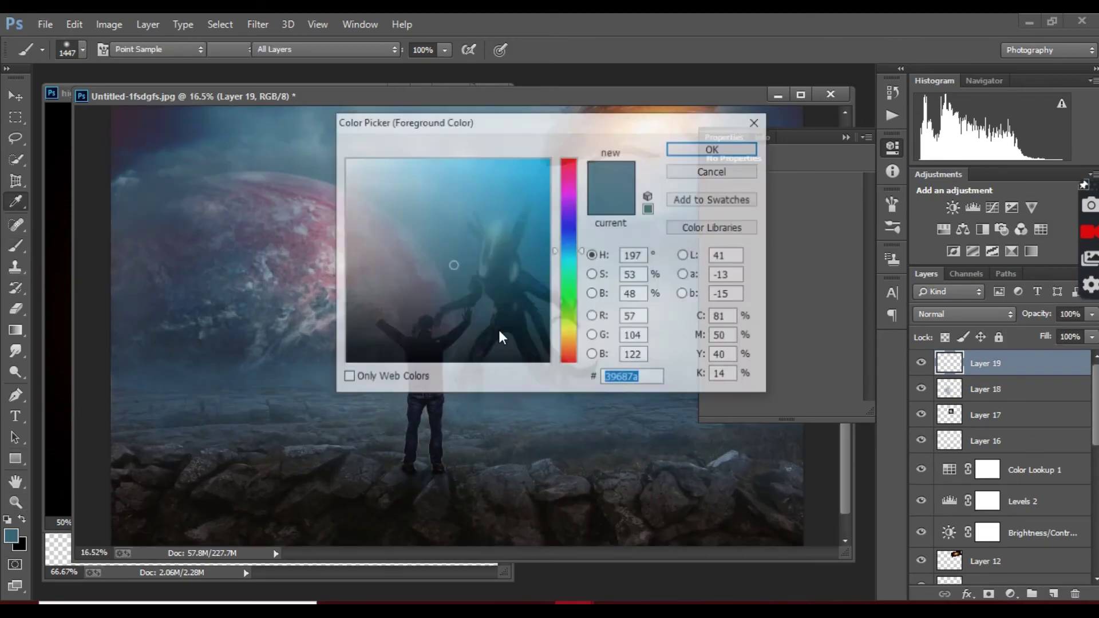
left_click(712, 147)
left_click(82, 50)
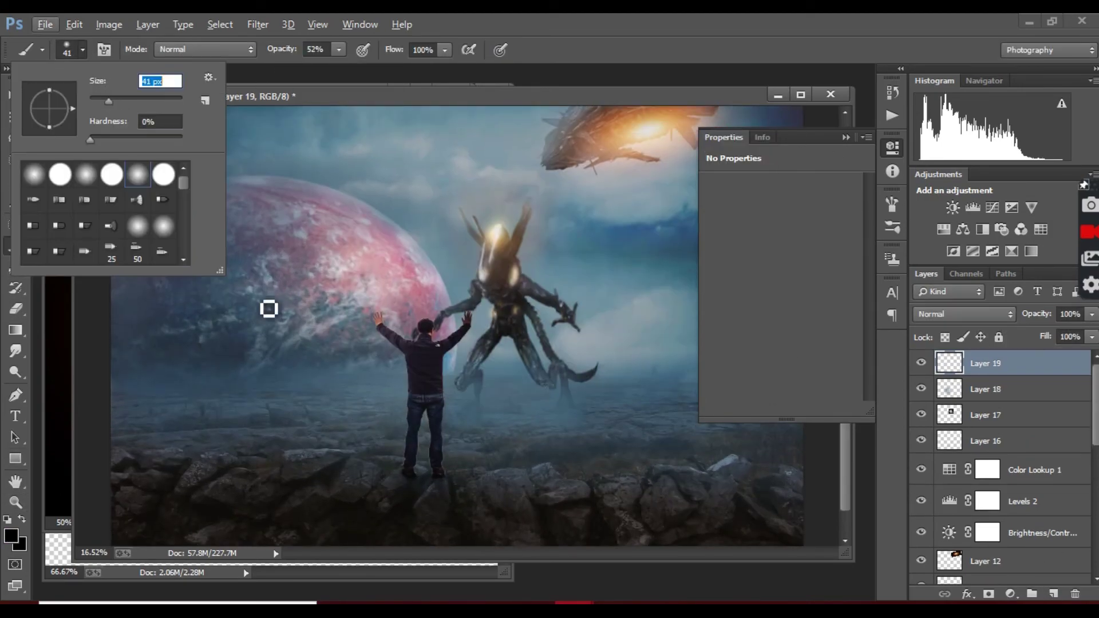
left_click_drag(414, 488, 446, 512)
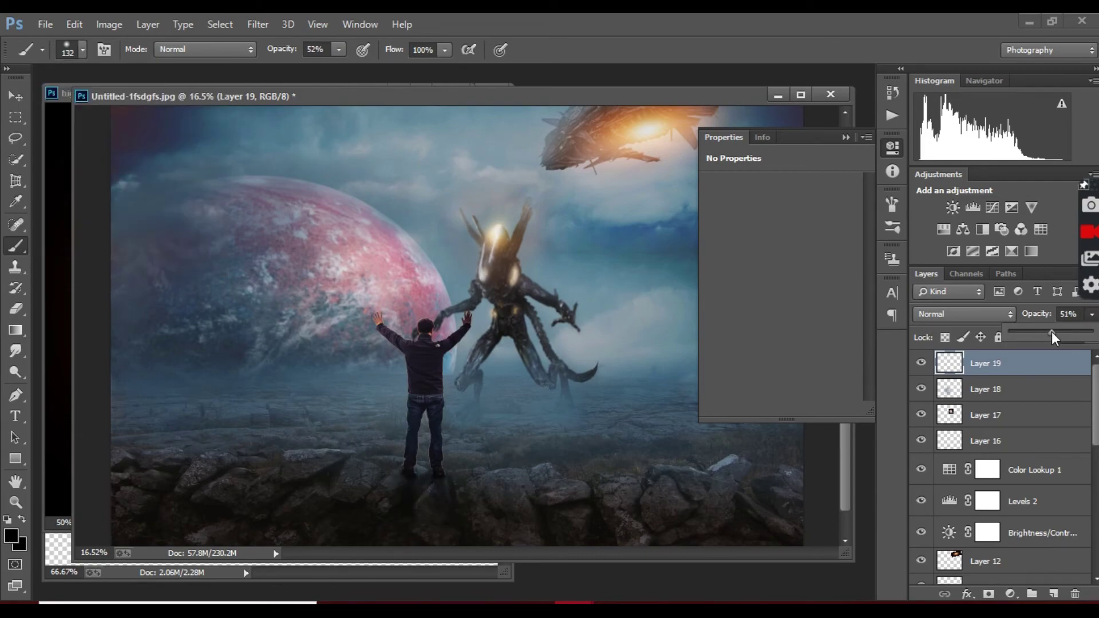
left_click_drag(1056, 338, 1052, 334)
Merge all visible layers, then undo the merge to restore the separate layers
scroll(590, 426, "down", 3)
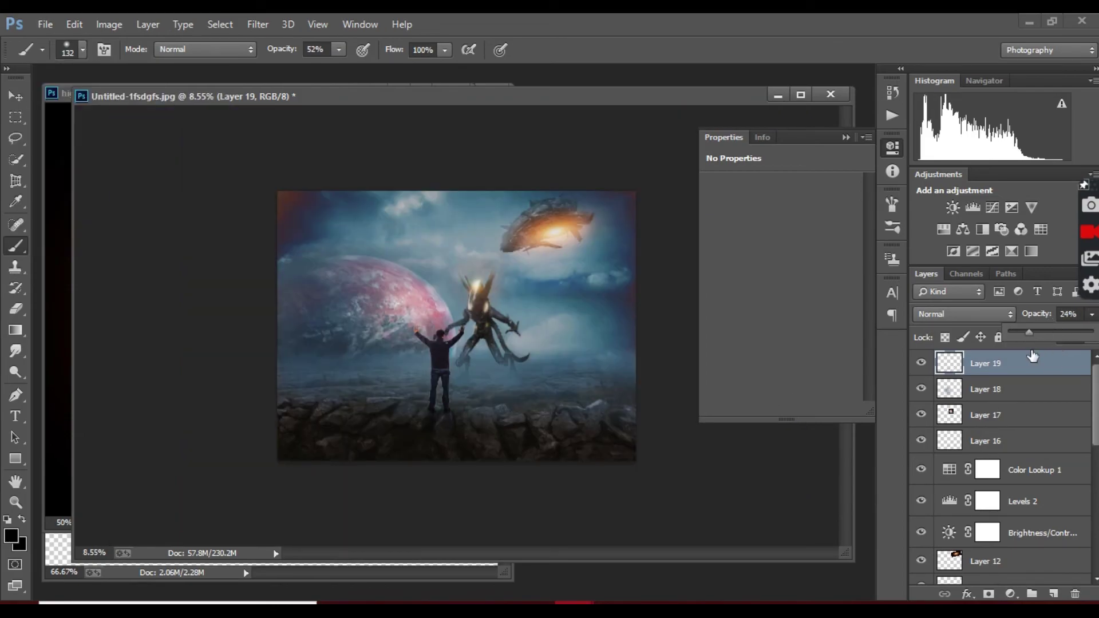
scroll(997, 458, "down", 5)
right_click(985, 452)
left_click(976, 505)
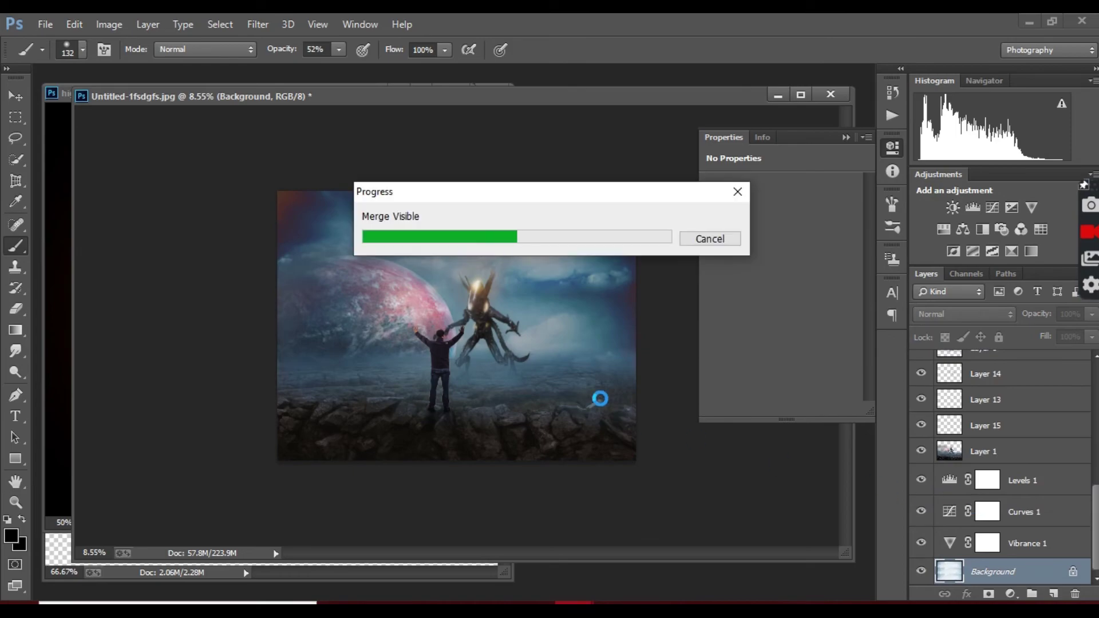
left_click(258, 24)
left_click(498, 312)
scroll(498, 400, "up", 3)
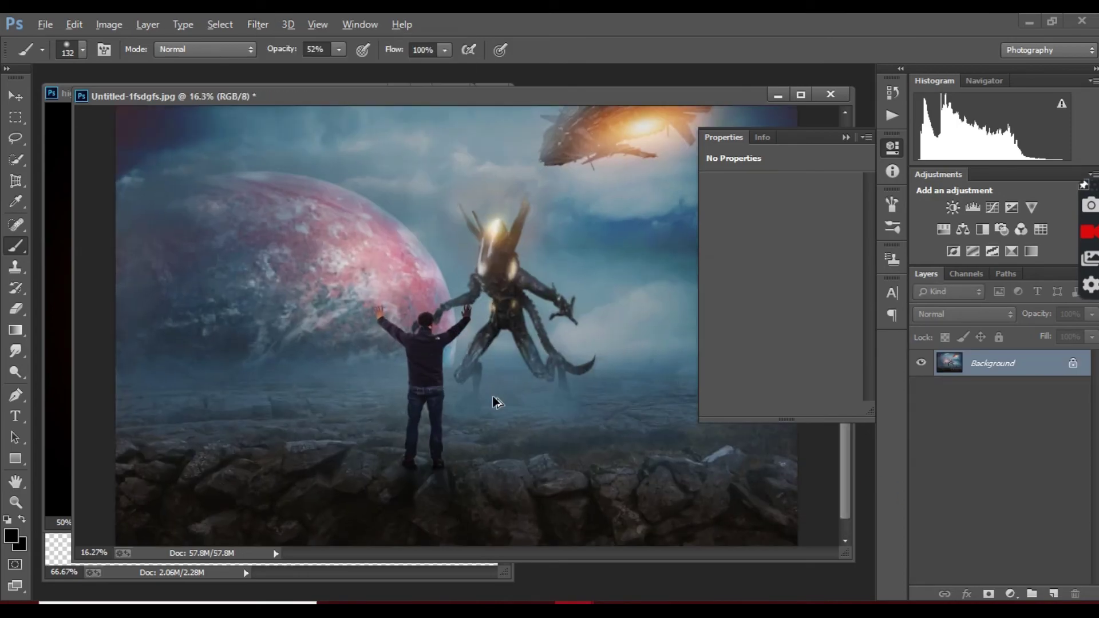
key("ctrl+z")
Pick a sky blue, enlarge the brush to 177 px, and merge visible layers with Ctrl+Shift+E
left_click(459, 237, "alt")
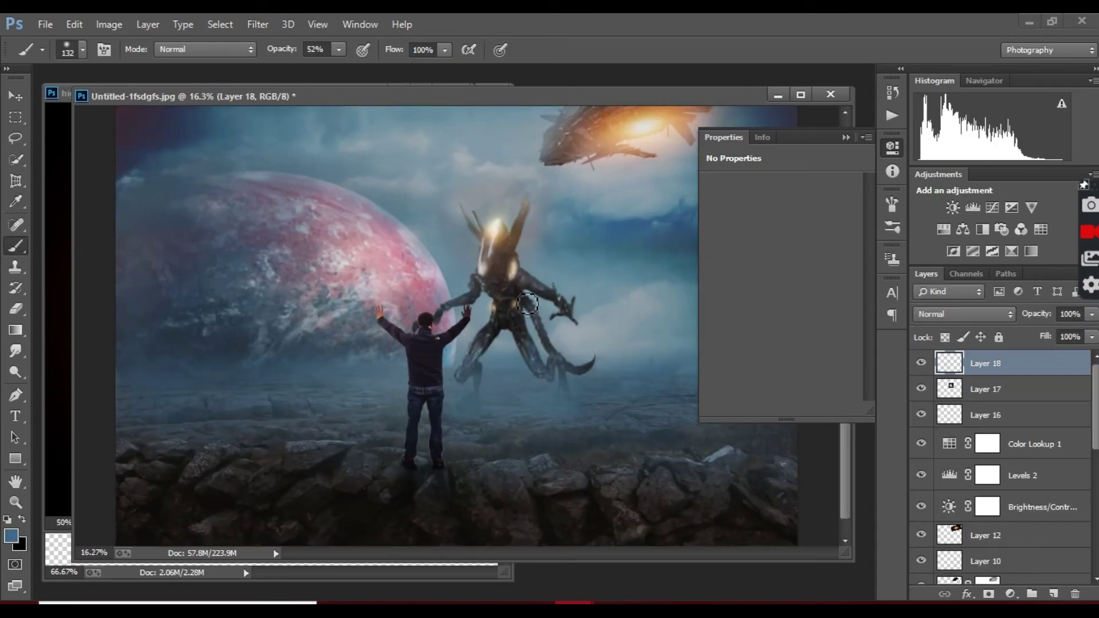
left_click(83, 49)
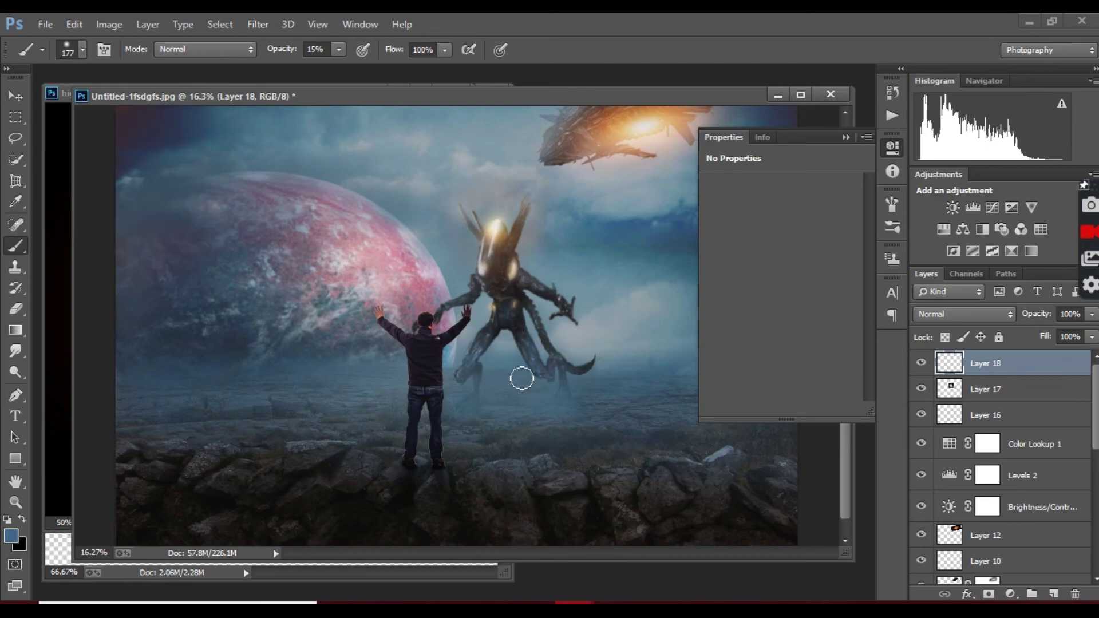
key("ctrl+minus")
scroll(1003, 458, "down", 5)
right_click(984, 572)
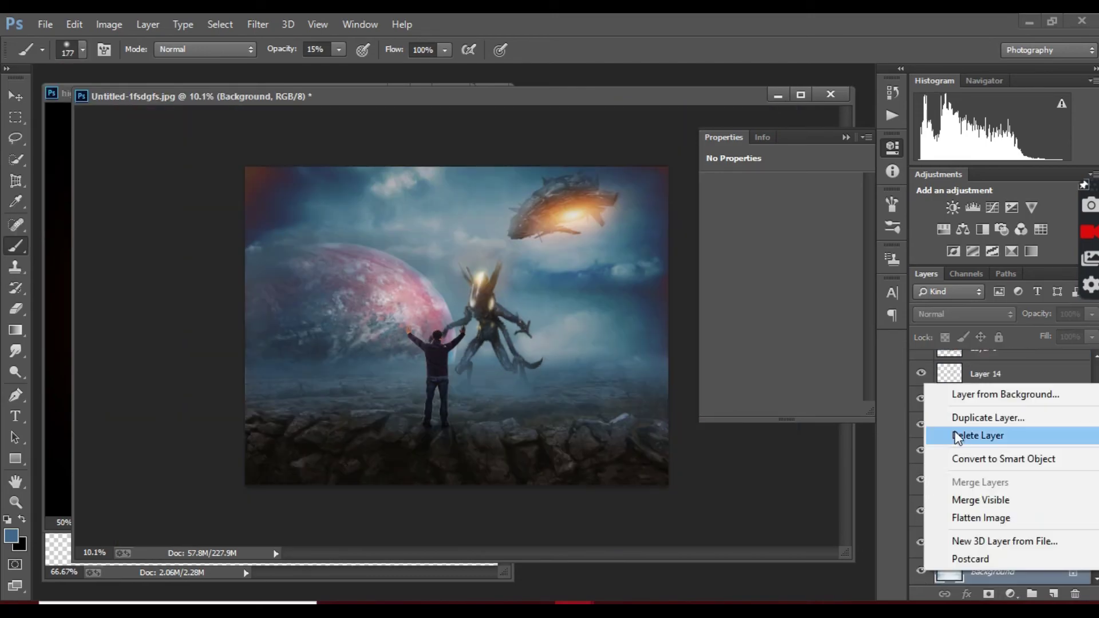
key("Escape")
key("ctrl+shift+e")
left_click(257, 25)
left_click(343, 115)
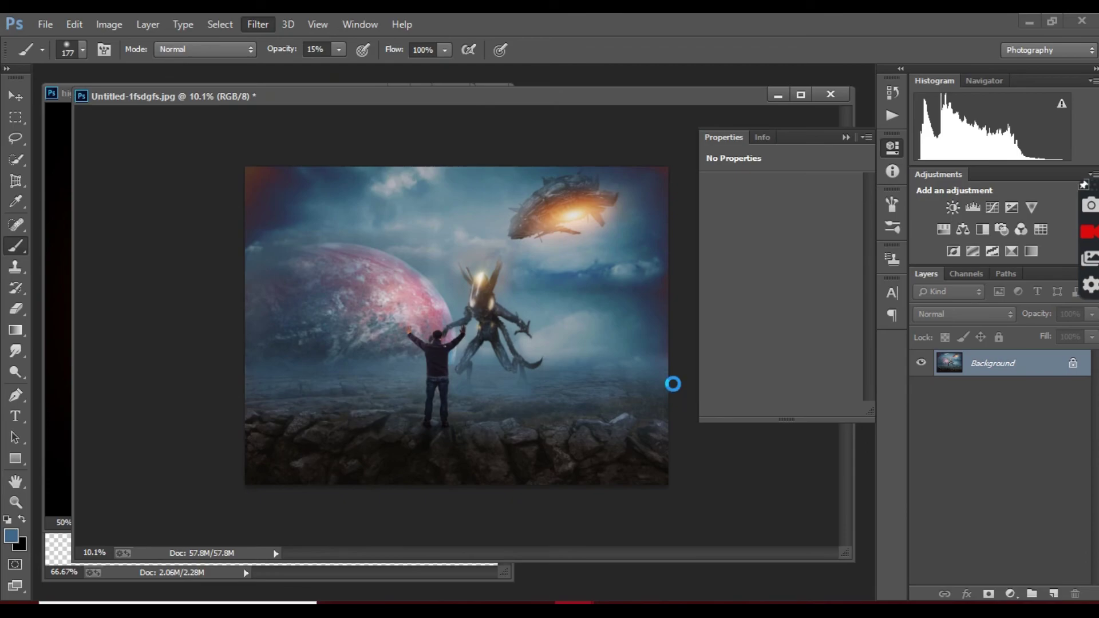
In Camera Raw Basic, raise clarity, lift shadows, set blacks near -3 and tone down highlights
left_click_drag(895, 509, 940, 509)
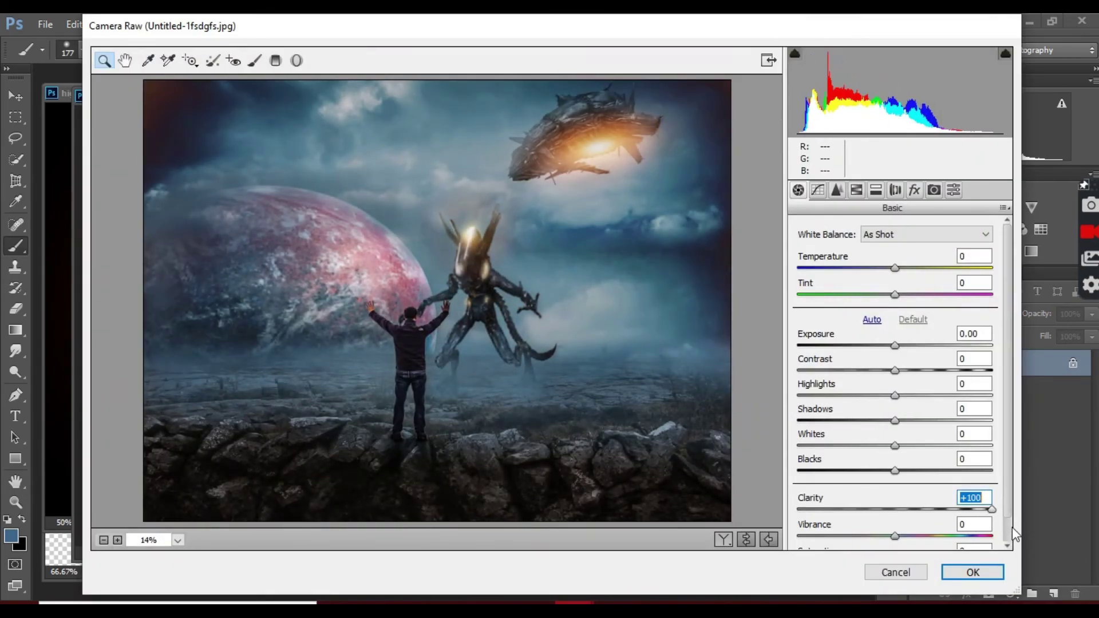
left_click_drag(895, 471, 883, 471)
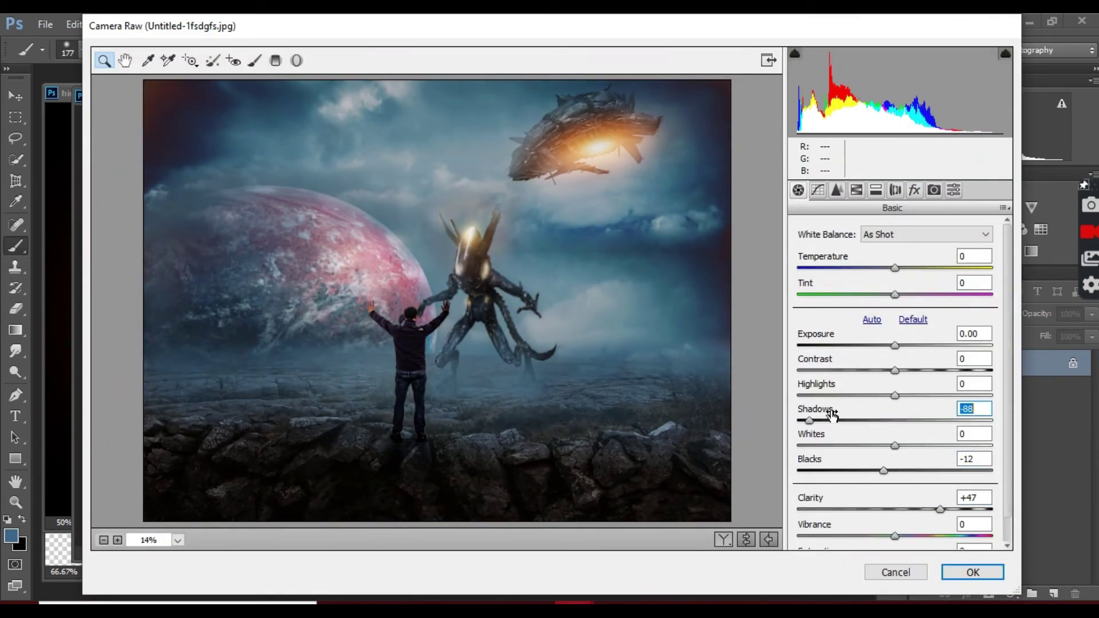
left_click_drag(895, 421, 974, 421)
mouse_move(884, 470)
left_mouse_down()
mouse_move(864, 470)
mouse_move(894, 470)
mouse_move(937, 446)
mouse_move(924, 478)
left_mouse_up()
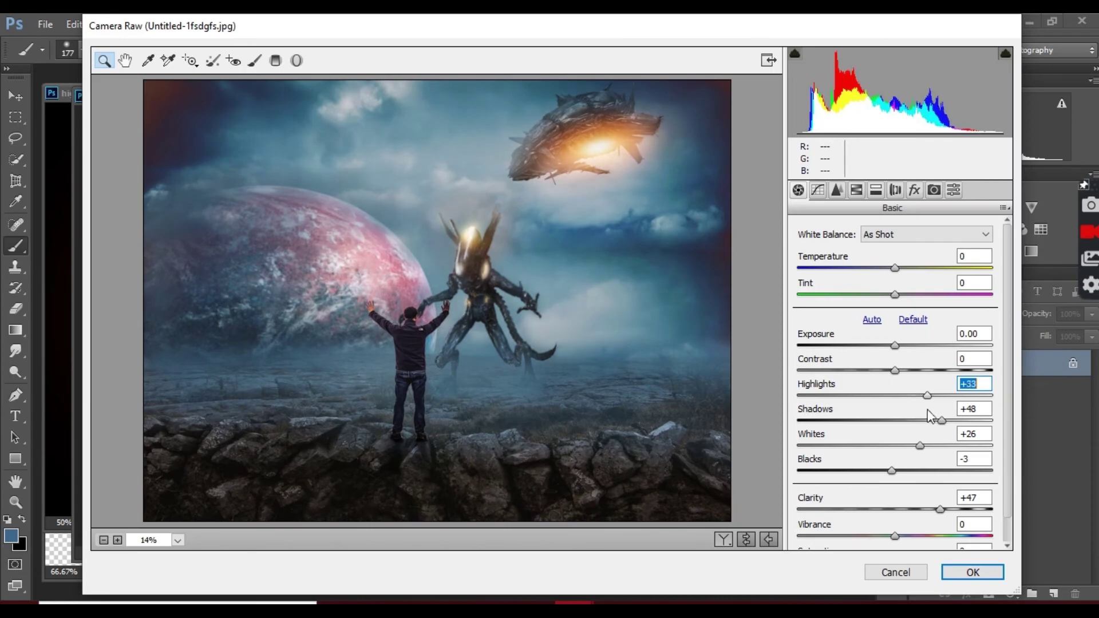
mouse_move(928, 396)
left_mouse_down()
mouse_move(913, 396)
mouse_move(943, 371)
mouse_move(901, 351)
left_mouse_up()
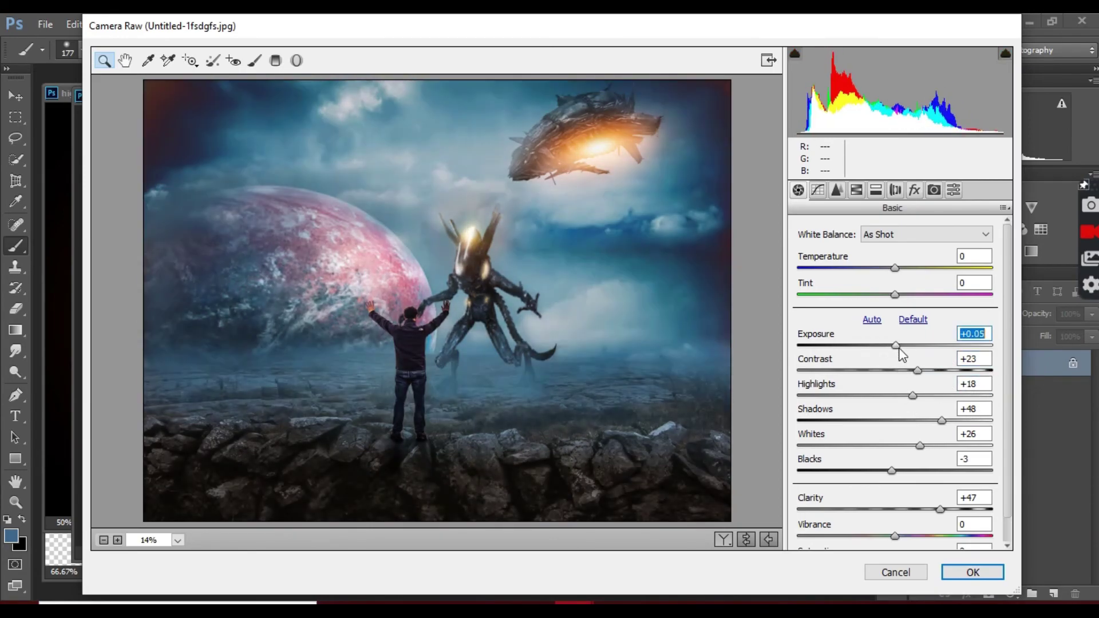
scroll(901, 349, "down", 1)
mouse_move(895, 510)
left_mouse_down()
mouse_move(856, 483)
mouse_move(874, 484)
mouse_move(892, 508)
mouse_move(879, 532)
mouse_move(905, 536)
left_mouse_up()
Boost orange saturation and slightly desaturate the greens and blues in HSL
left_click(818, 189)
scroll(880, 540, "down", 1)
left_click(837, 190)
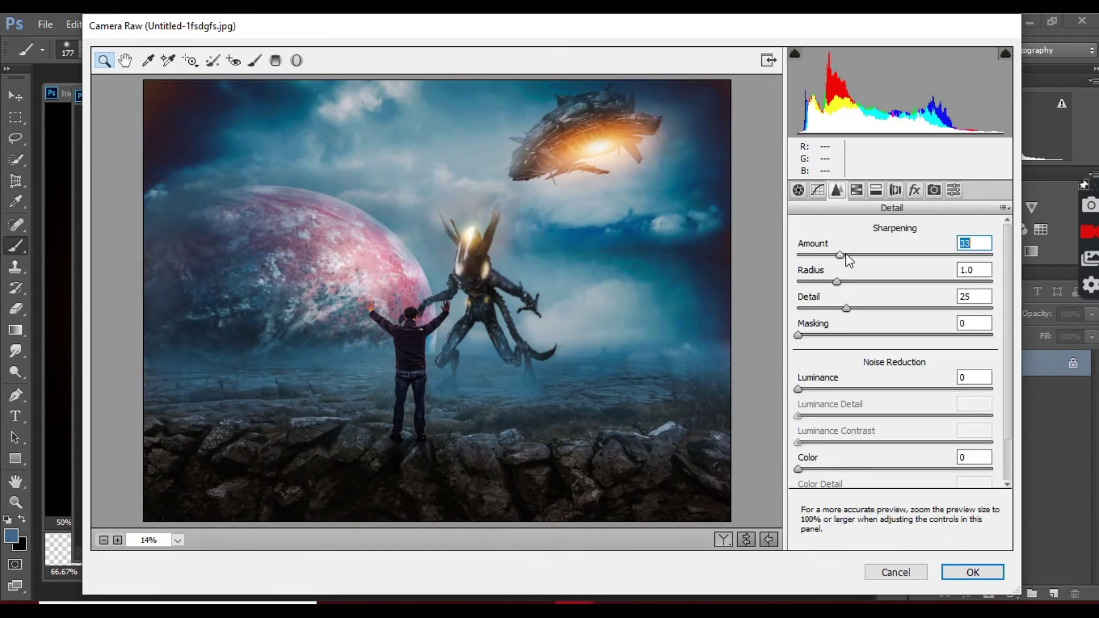
left_click(857, 189)
left_click_drag(900, 332, 932, 331)
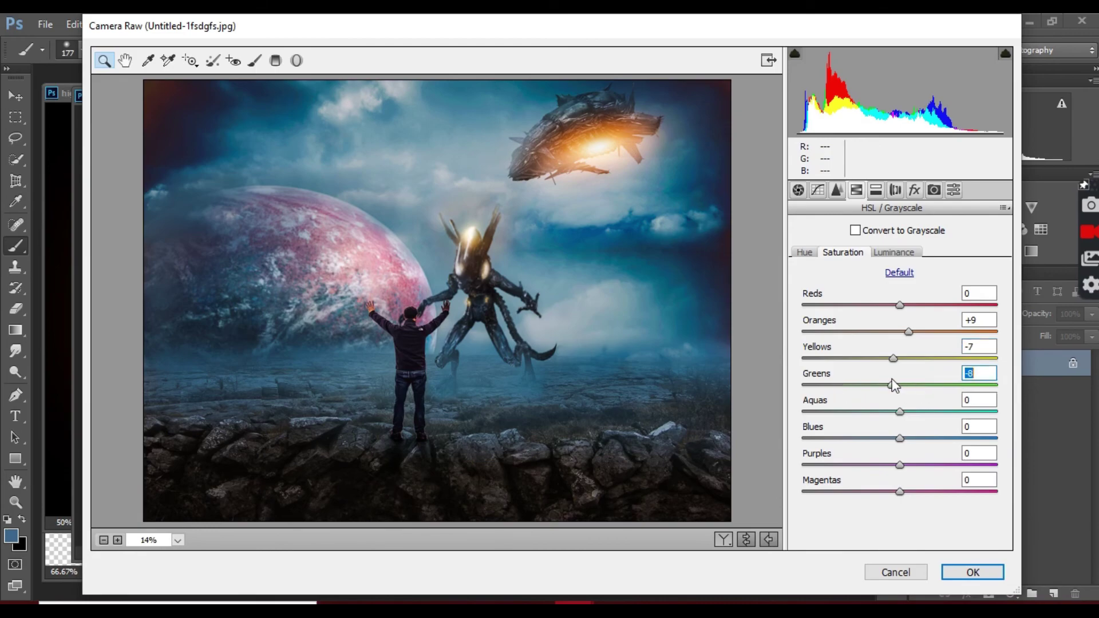
left_click_drag(894, 385, 896, 385)
mouse_move(900, 438)
left_mouse_down()
mouse_move(819, 438)
mouse_move(922, 442)
mouse_move(887, 444)
left_mouse_up()
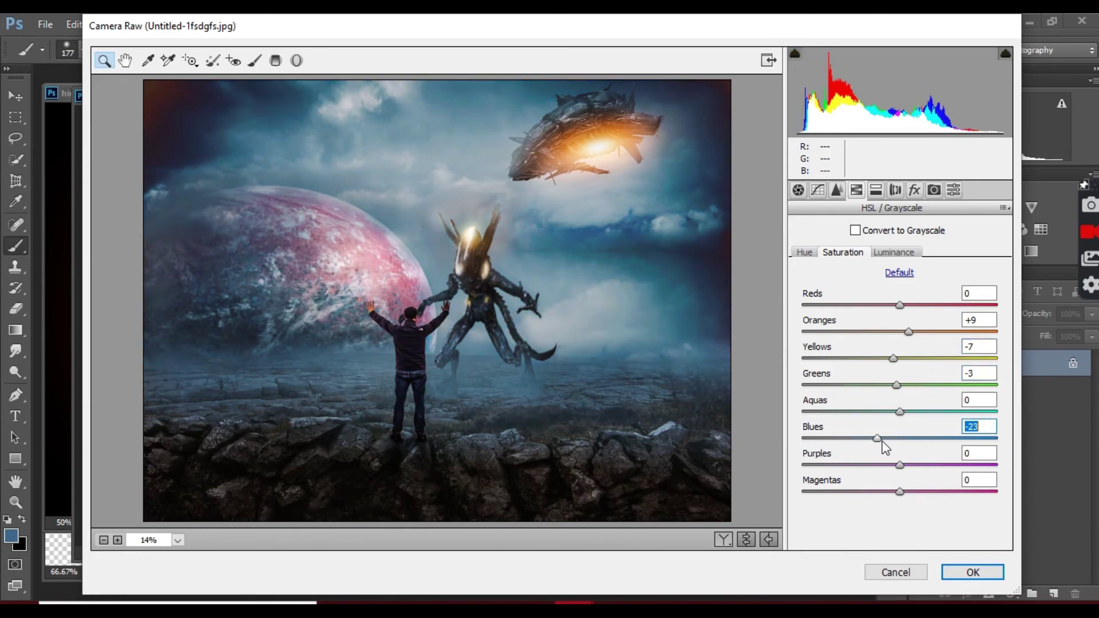
Try an edge-darkening vignette in Effects, then reset its amount
left_click(914, 190)
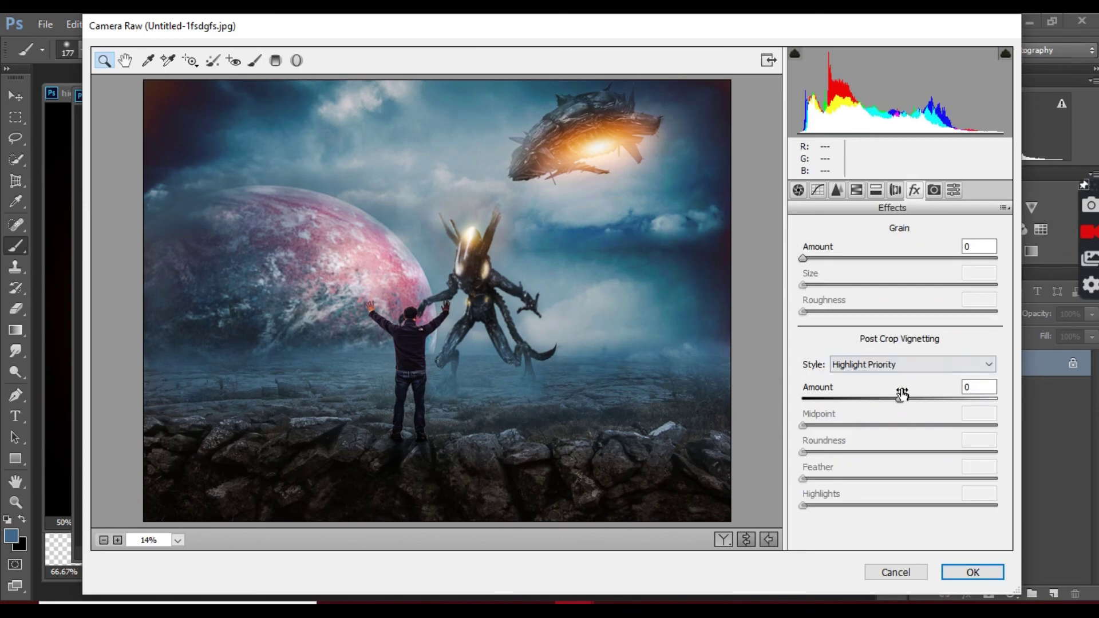
mouse_move(900, 398)
left_mouse_down()
mouse_move(883, 398)
mouse_move(888, 426)
mouse_move(899, 395)
left_mouse_up()
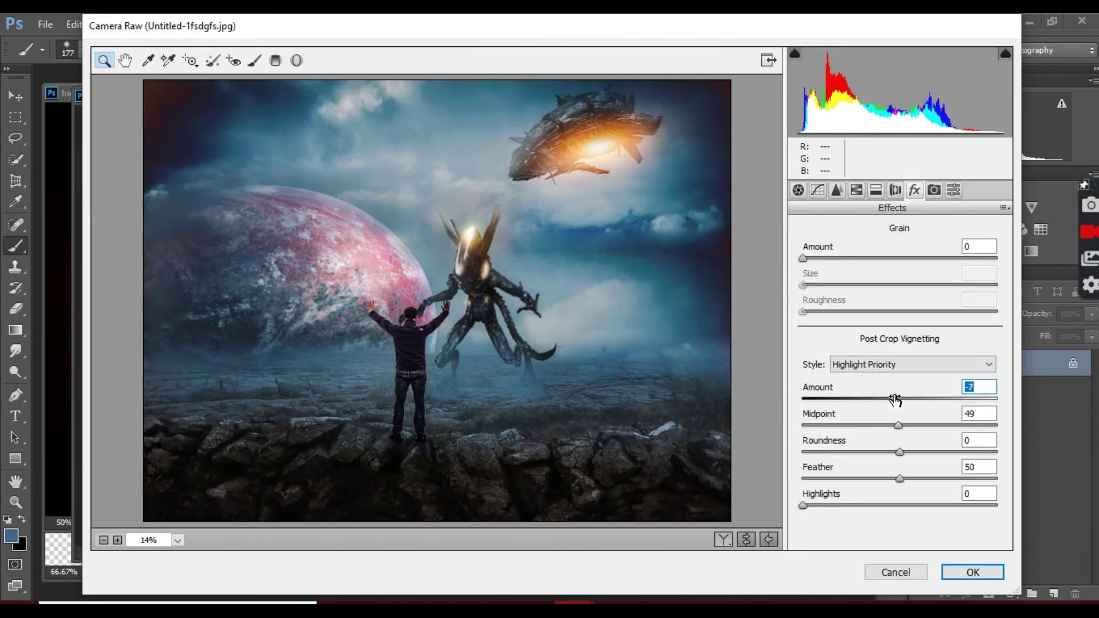
key("ctrl+alt+4")
Split-tone shadows blue-teal (hue 200, amount 8), add faint teal highlights, and apply
key("ctrl+alt+5")
mouse_move(803, 406)
left_mouse_down()
mouse_move(974, 407)
mouse_move(832, 429)
left_mouse_up()
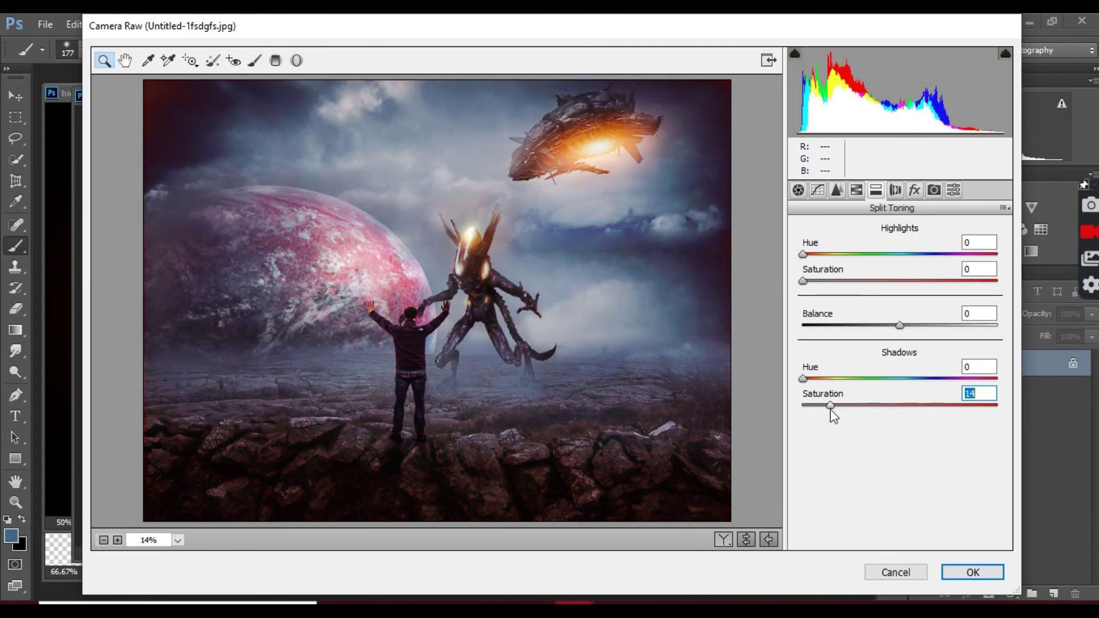
left_click_drag(803, 379, 916, 399)
mouse_move(830, 406)
left_mouse_down()
mouse_move(897, 427)
mouse_move(803, 418)
left_mouse_up()
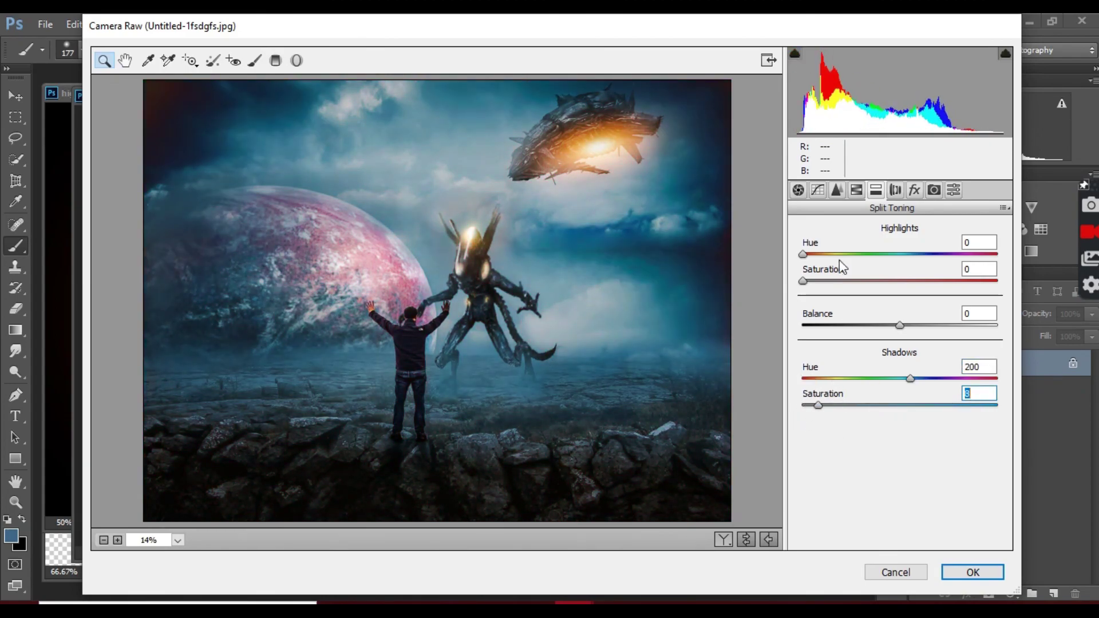
mouse_move(851, 280)
left_mouse_down()
mouse_move(873, 287)
mouse_move(820, 283)
left_mouse_up()
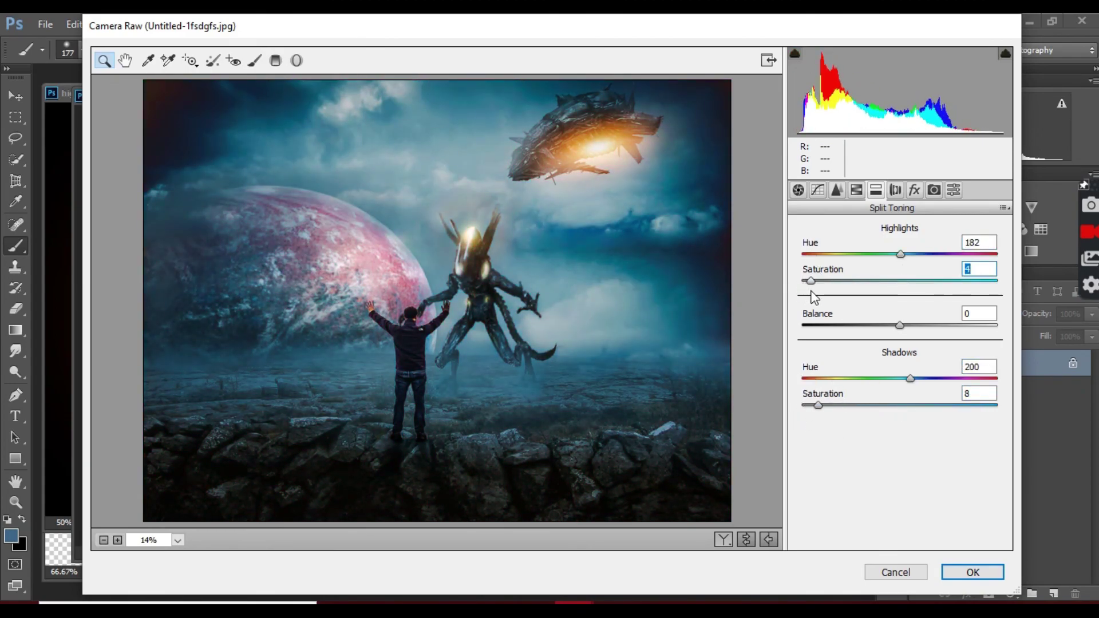
left_click(973, 573)
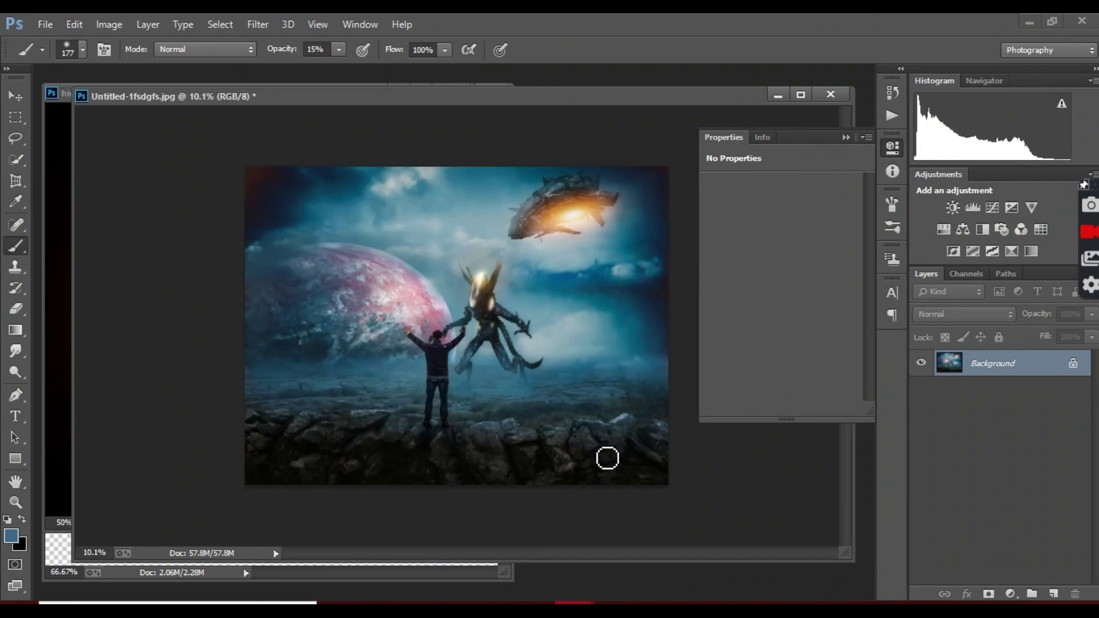
Add Layer 1 above the Background, sample a teal colour from the image, and undo three brush strokes
left_click(893, 92)
key("ctrl+0")
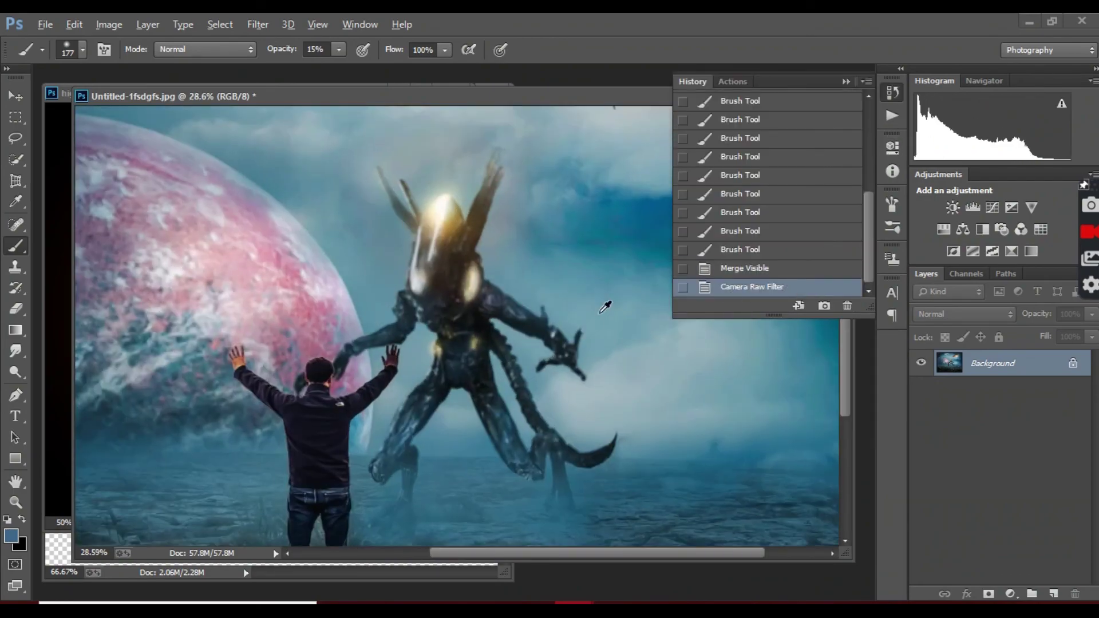
left_click(1033, 596)
left_click(590, 313, "alt")
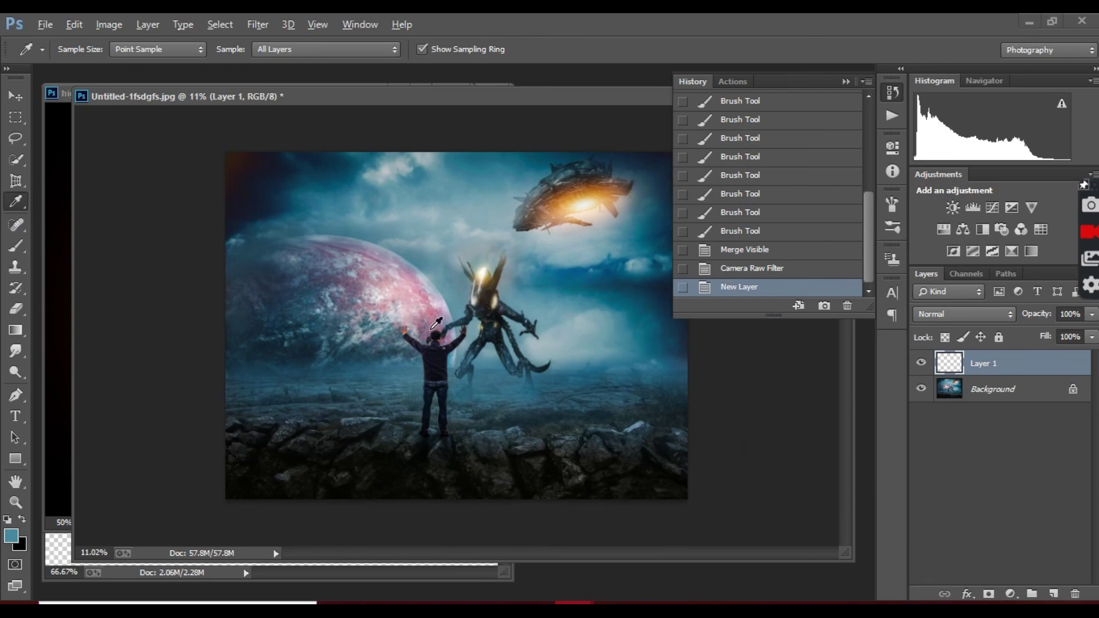
scroll(547, 375, "down", 1)
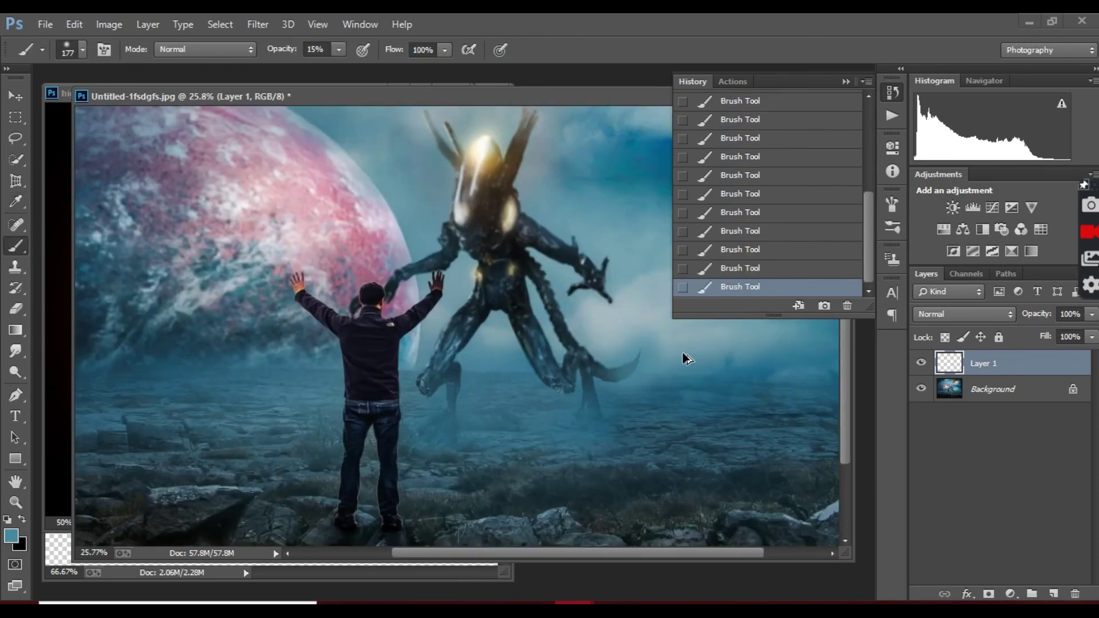
key("ctrl+alt+z")
key("ctrl+alt+z")
key("ctrl+alt+z")
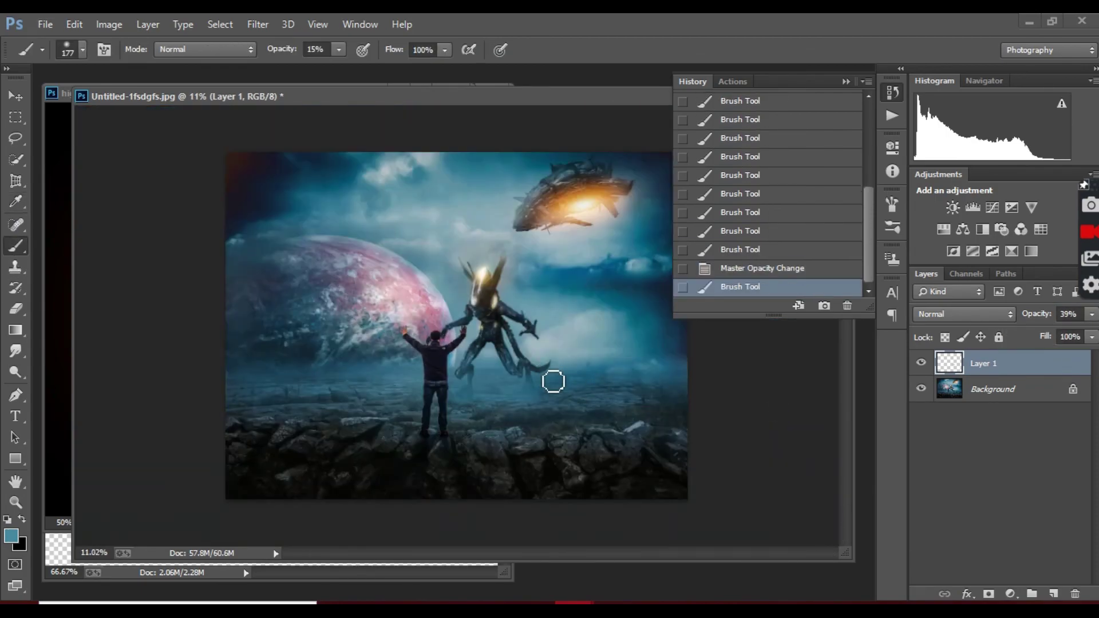